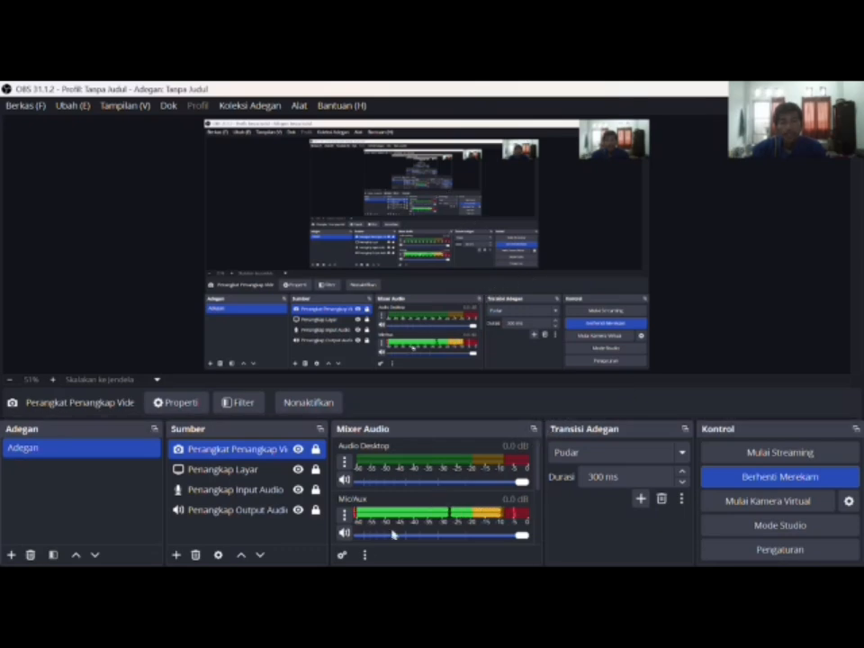
# Step: Switch to a new browser tab while OBS keeps recording
pyautogui.click(396, 565)
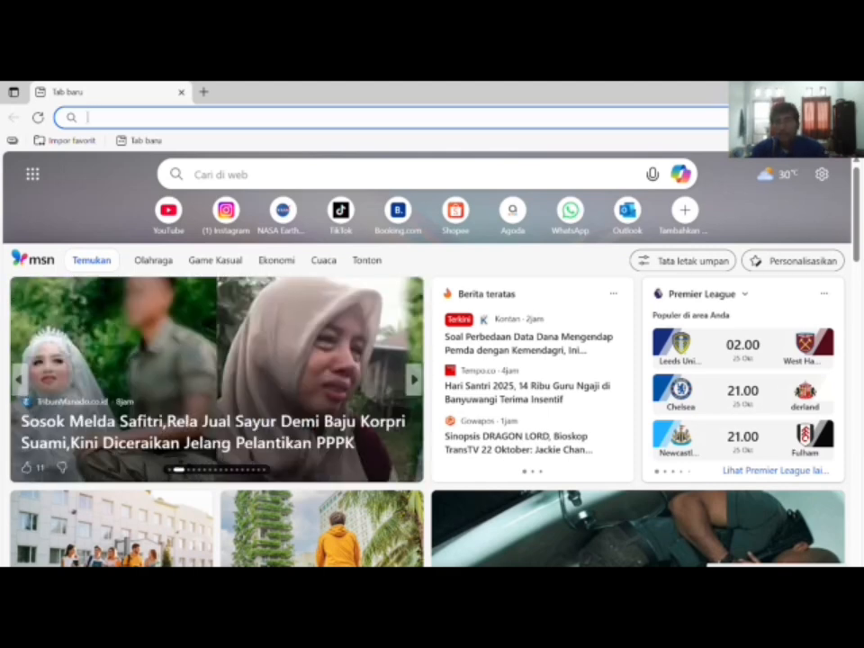
# Step: Search Bing for 'path and row indonesia' and view an enlarged path/row grid map image
pyautogui.write('pa')
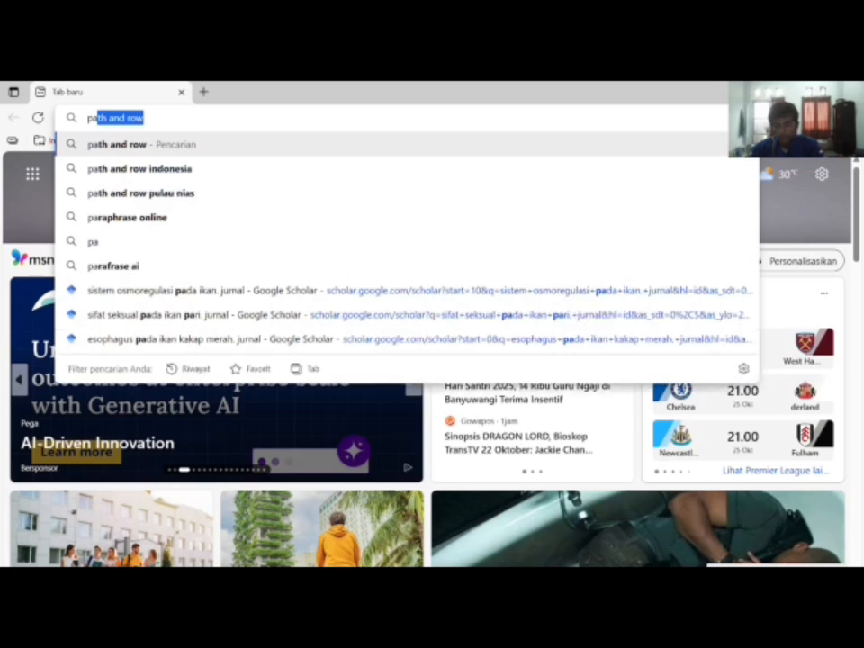
pyautogui.write('t')
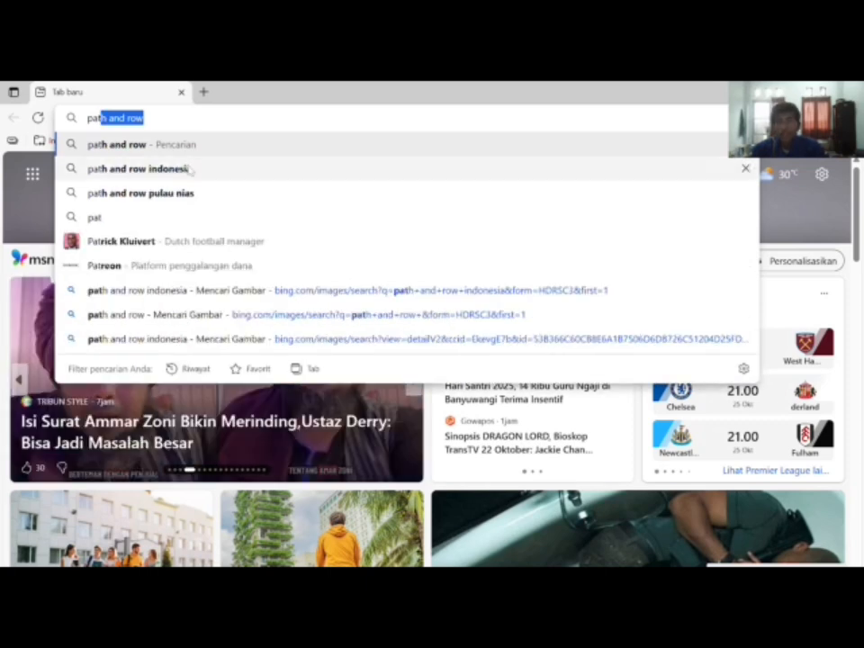
pyautogui.click(221, 170)
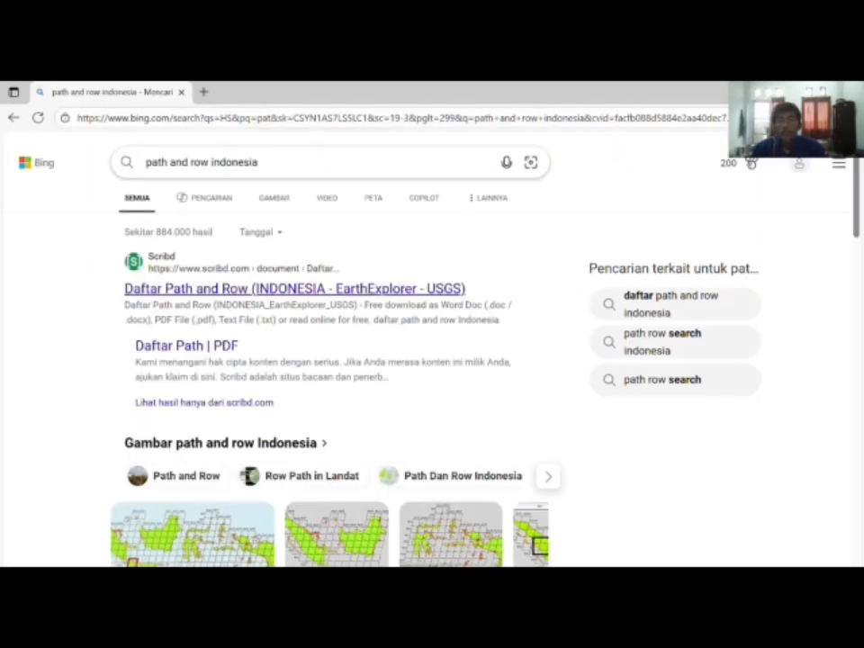
pyautogui.click(277, 199)
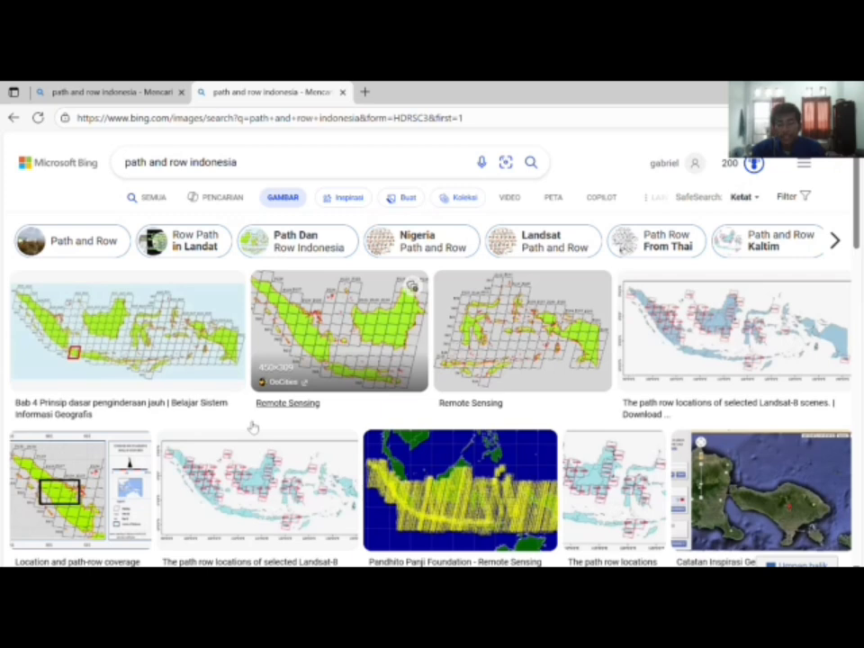
pyautogui.click(331, 351)
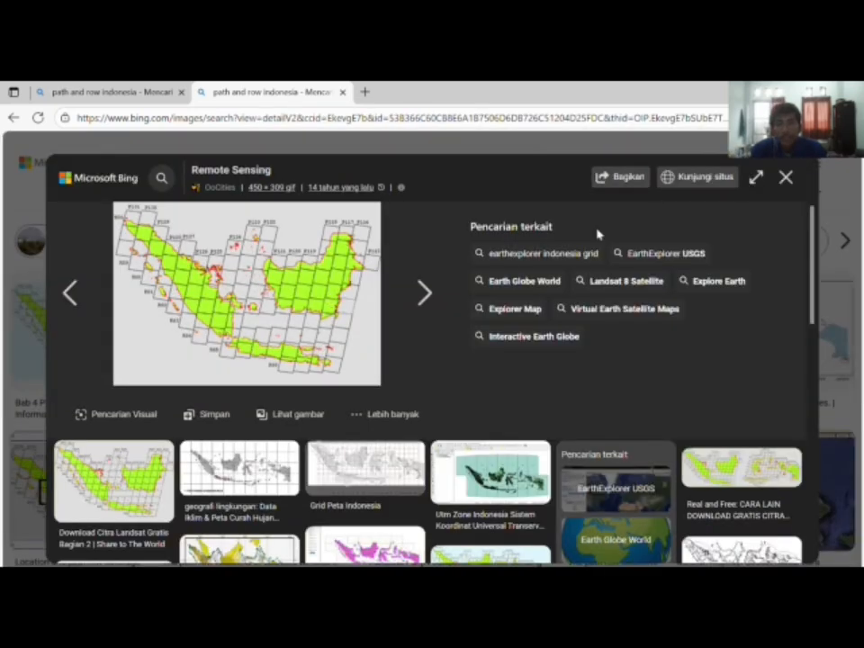
pyautogui.click(786, 177)
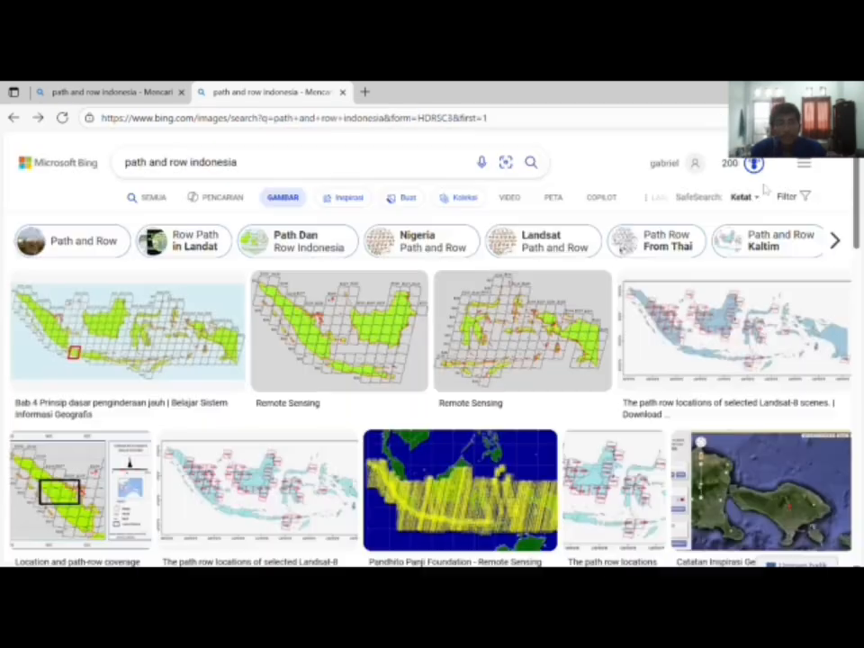
# Step: In a new tab, search 'usgs' and open USGS - EarthExplorer
pyautogui.click(365, 92)
pyautogui.click(218, 112)
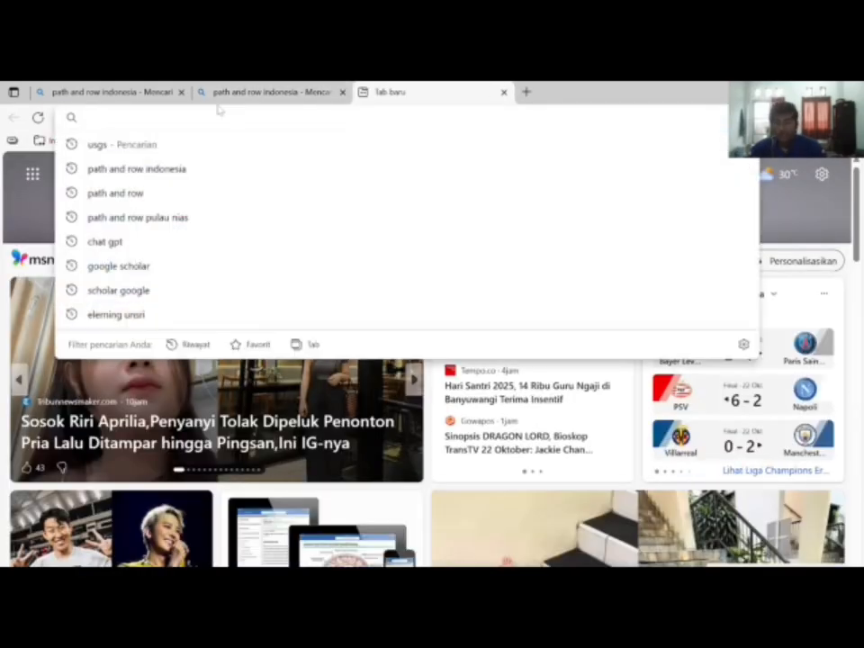
pyautogui.write('usg')
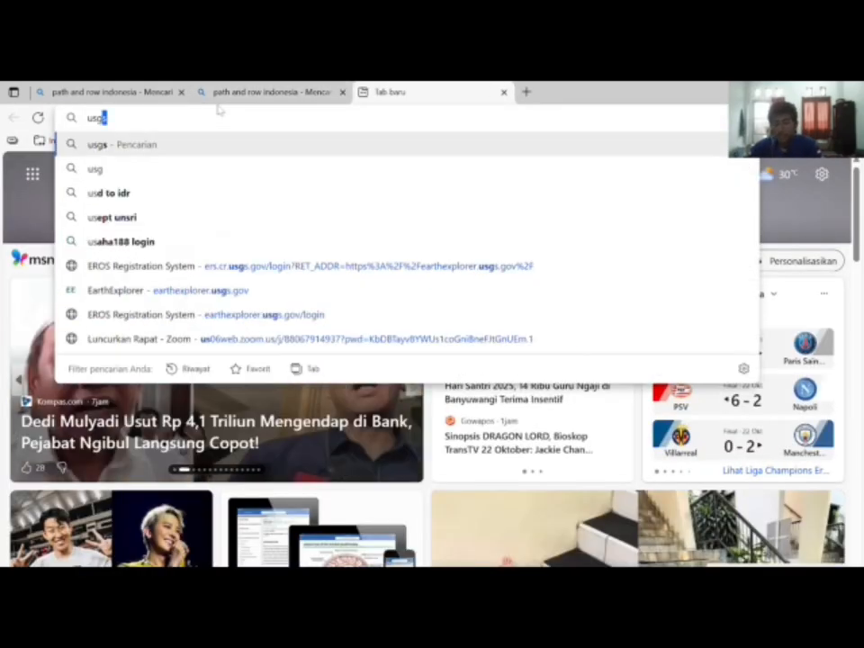
pyautogui.write('s')
pyautogui.press('Return')
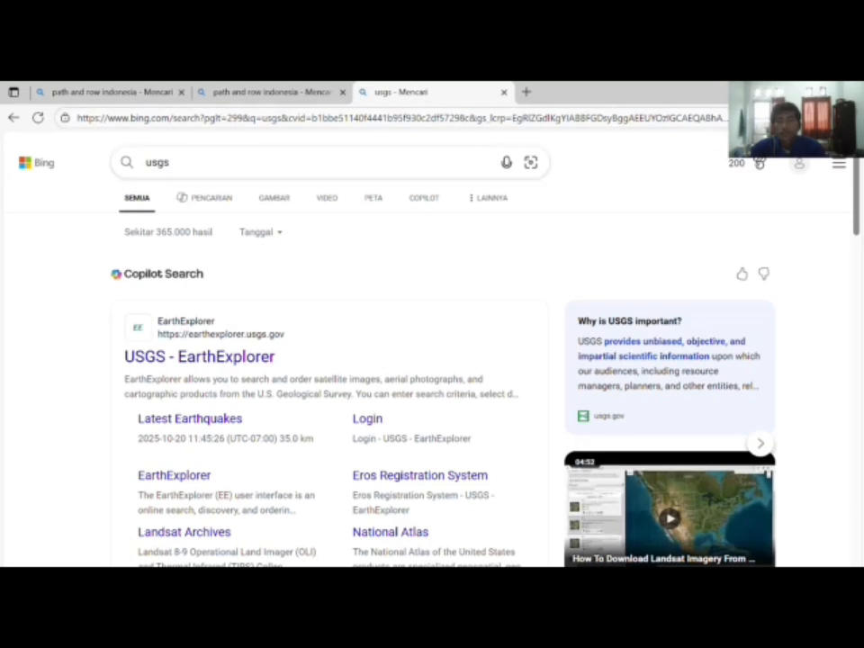
pyautogui.click(237, 354)
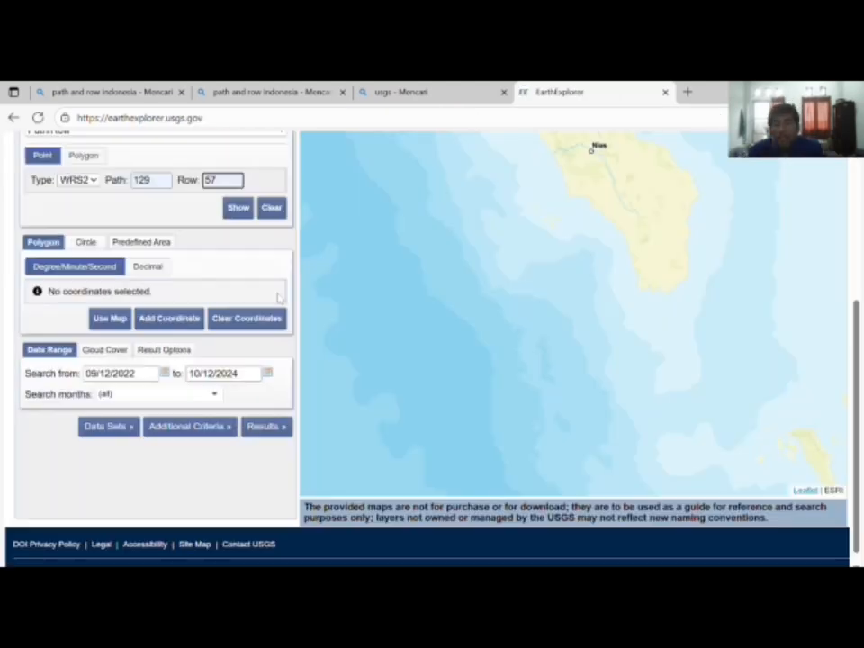
# Step: Show WRS2 Path 129, Row 57 on the EarthExplorer map as a search coordinate
pyautogui.scroll(2, 279, 297)
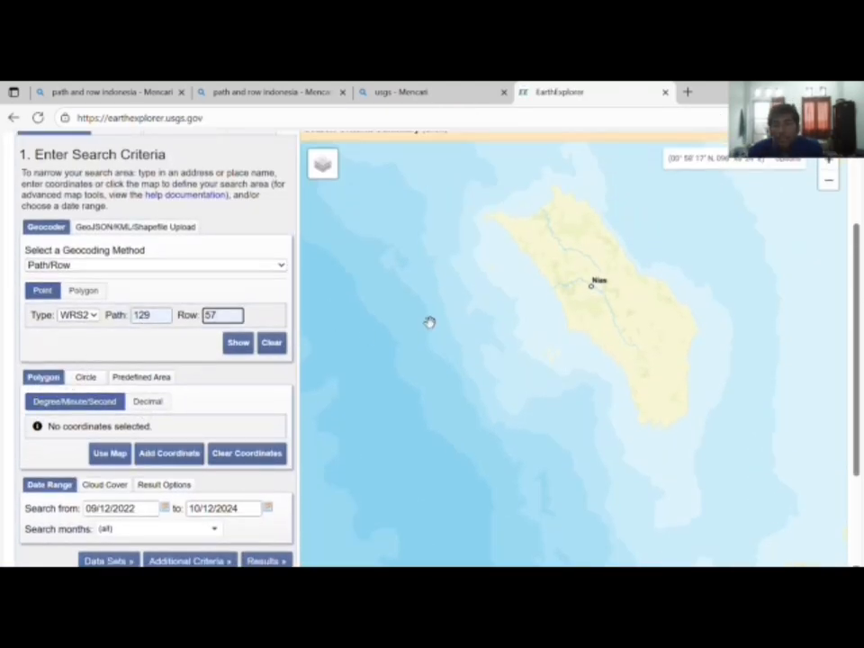
pyautogui.scroll(-3, 478, 309)
pyautogui.scroll(-1, 478, 309)
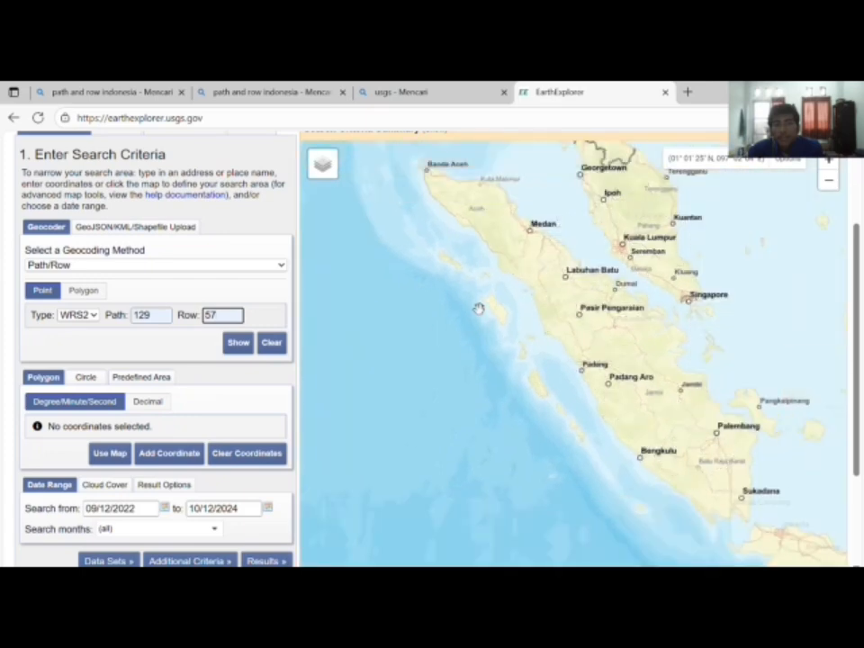
pyautogui.scroll(4, 478, 309)
pyautogui.scroll(-2, 565, 289)
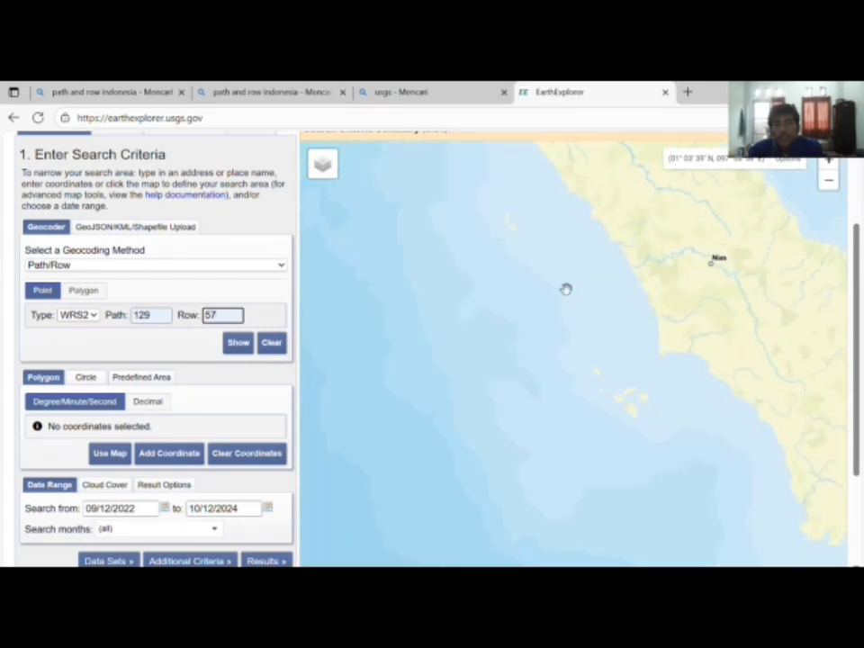
pyautogui.scroll(2, 552, 327)
pyautogui.moveTo(623, 304); pyautogui.dragTo(596, 289)
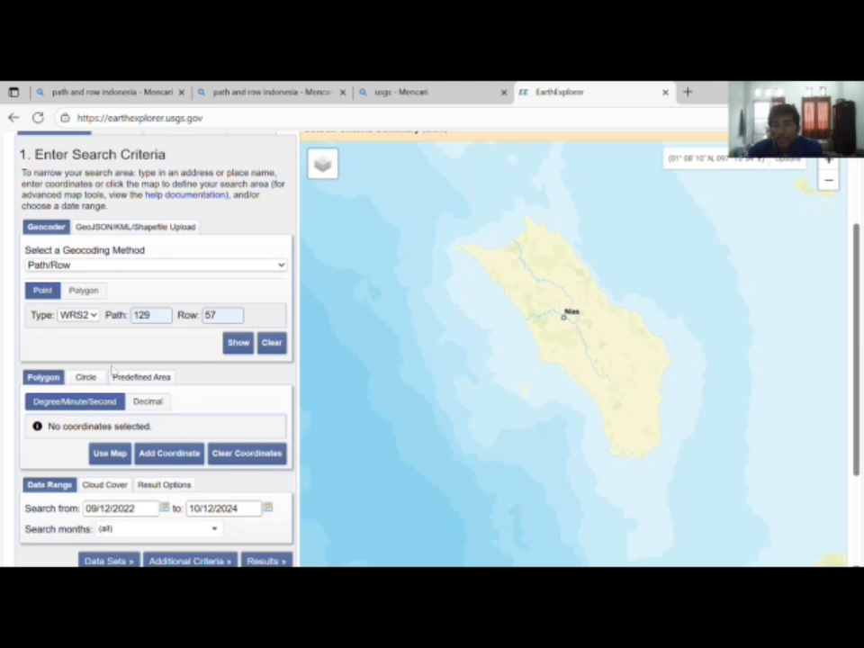
pyautogui.click(237, 343)
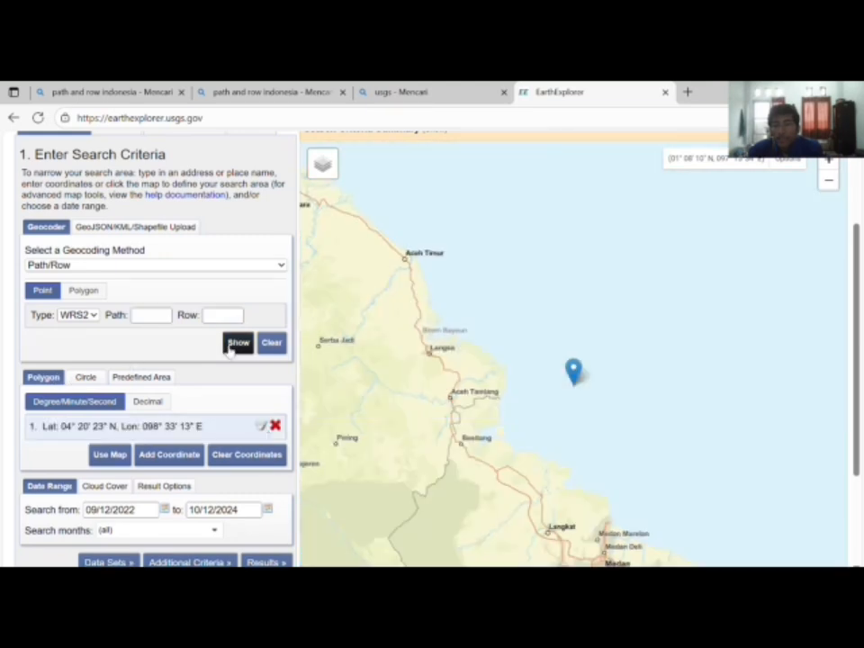
# Step: Pan and zoom the map to centre Nias island off the Sumatra coast
pyautogui.moveTo(434, 406); pyautogui.dragTo(609, 282)
pyautogui.moveTo(468, 378); pyautogui.dragTo(641, 341)
pyautogui.moveTo(576, 297); pyautogui.dragTo(778, 243)
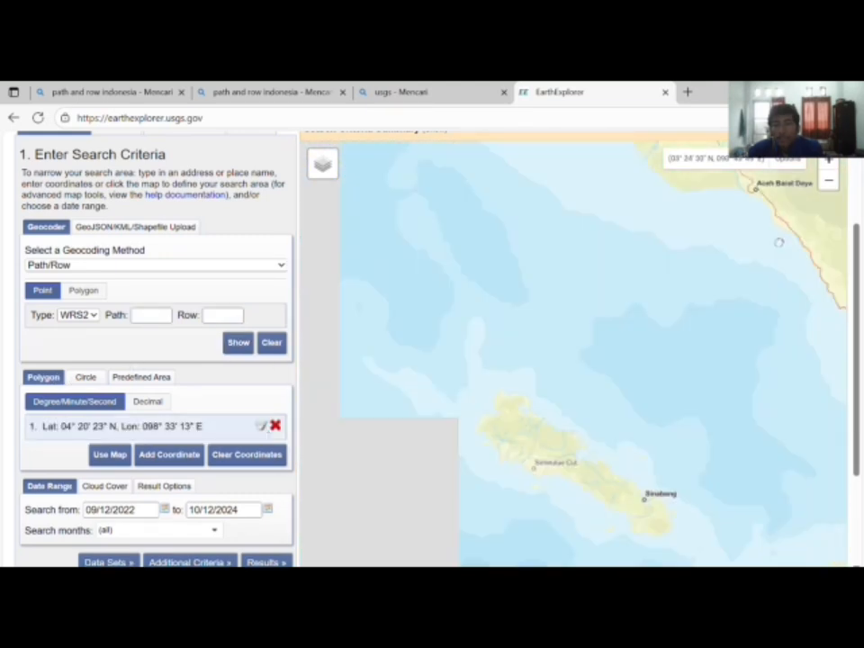
pyautogui.moveTo(667, 307); pyautogui.dragTo(586, 226)
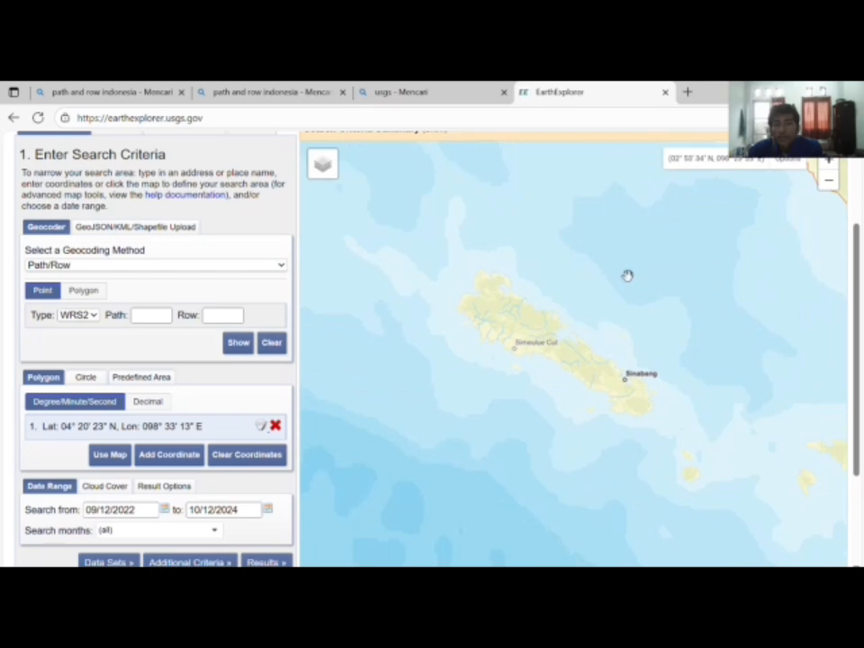
pyautogui.moveTo(626, 276); pyautogui.dragTo(534, 286)
pyautogui.scroll(-2, 535, 288)
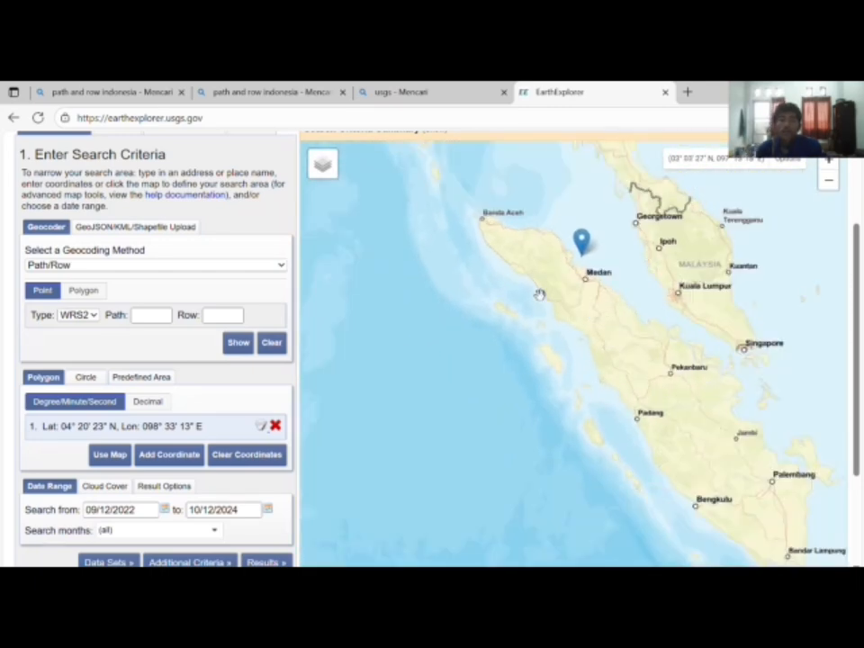
pyautogui.scroll(1, 539, 294)
pyautogui.scroll(2, 492, 389)
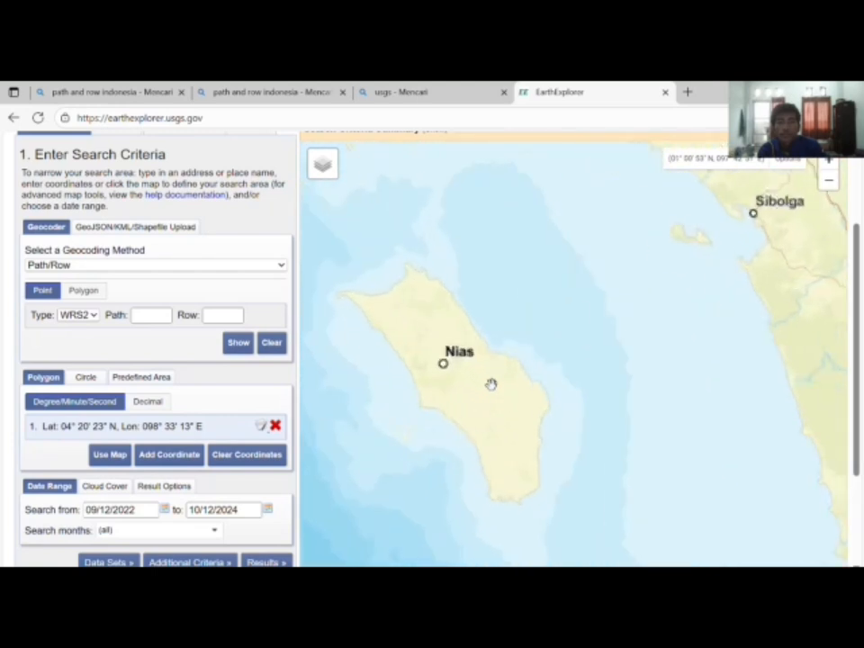
pyautogui.moveTo(403, 322); pyautogui.dragTo(484, 302)
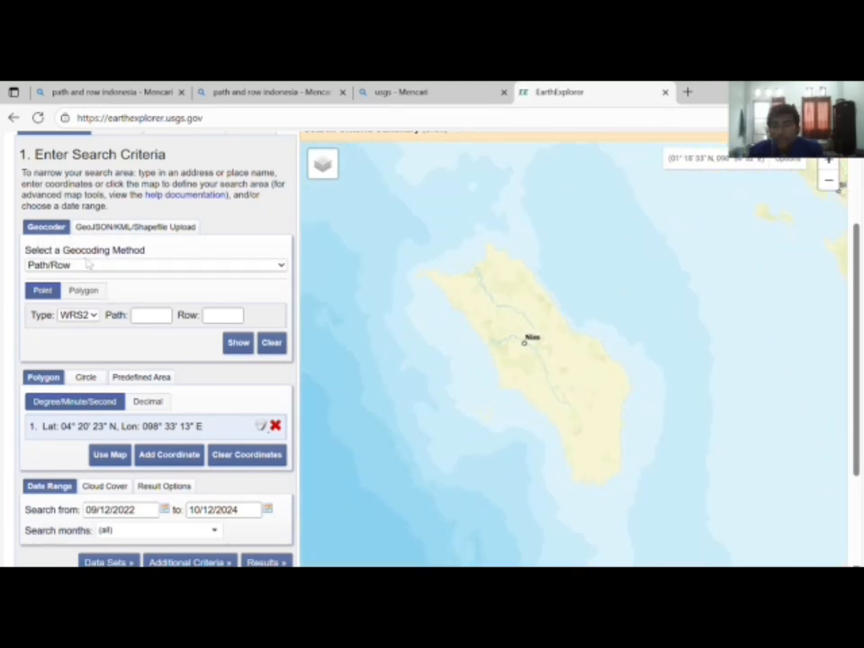
# Step: Reselect Path/Row as the Geocoding Method
pyautogui.click(146, 262)
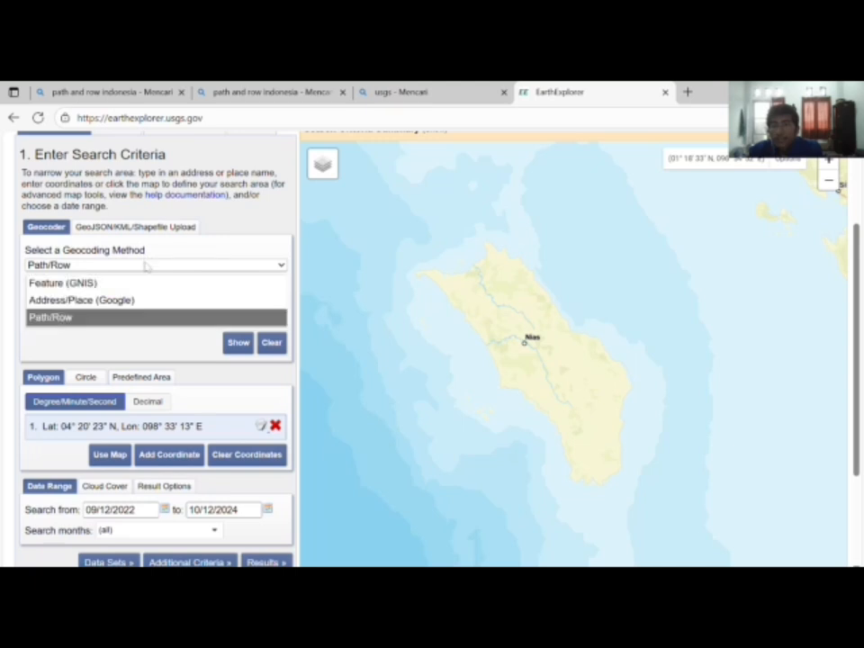
pyautogui.click(106, 316)
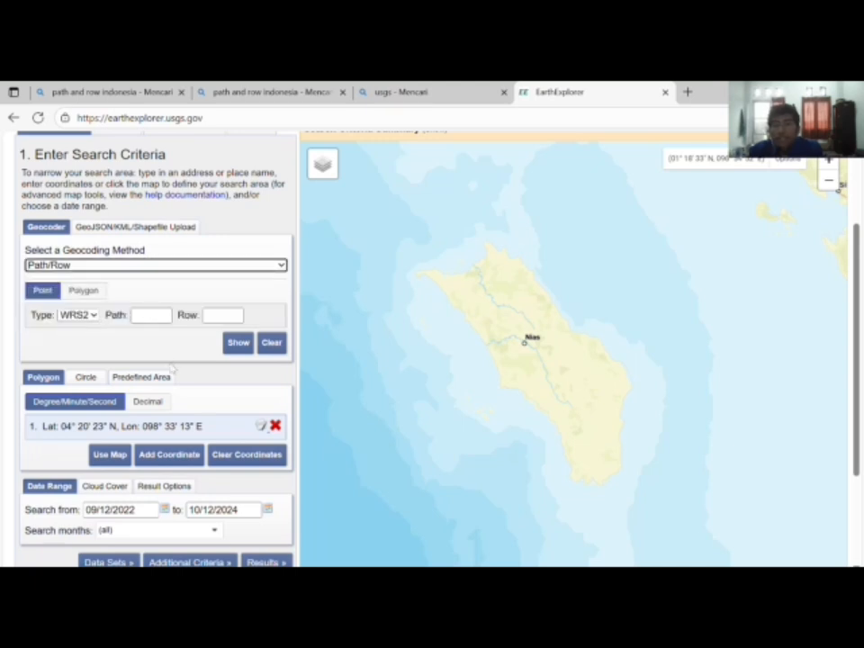
pyautogui.scroll(-1, 171, 368)
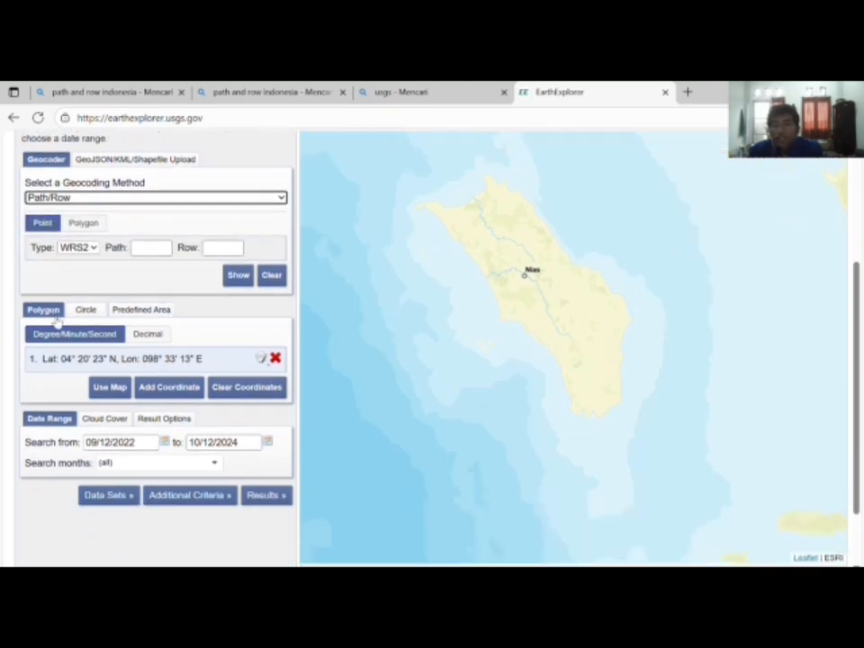
# Step: Clear all existing search coordinates from the coordinate list
pyautogui.click(276, 359)
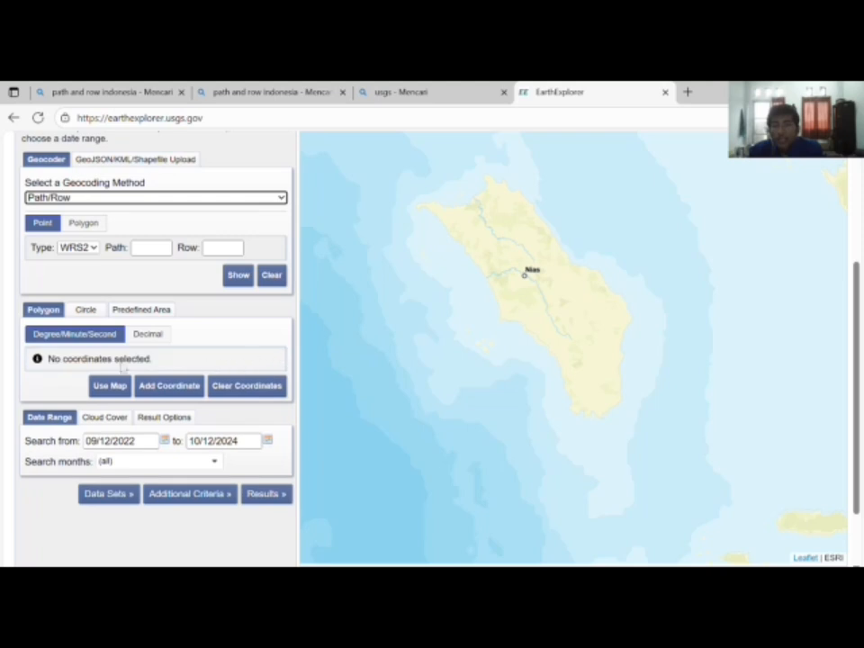
pyautogui.click(152, 387)
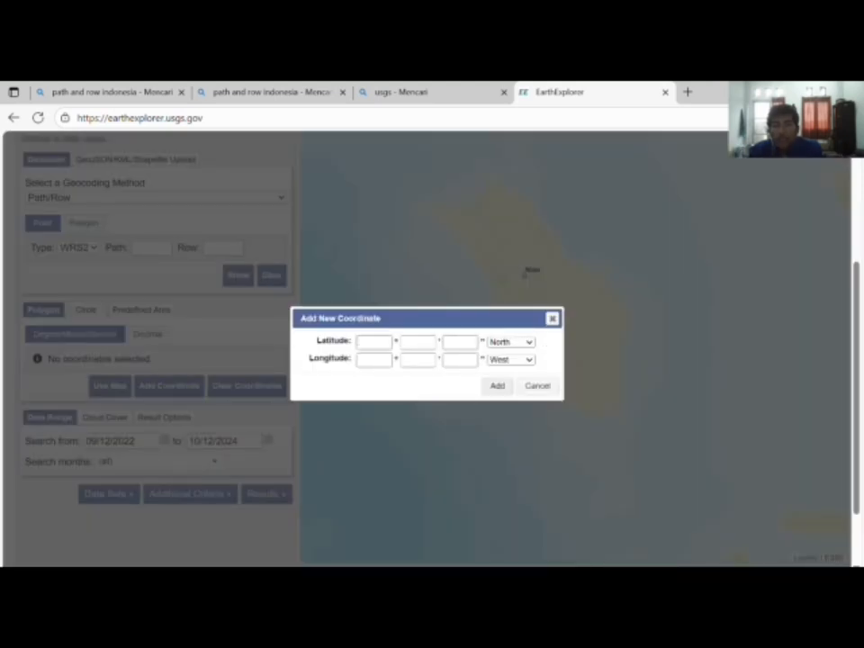
pyautogui.click(552, 319)
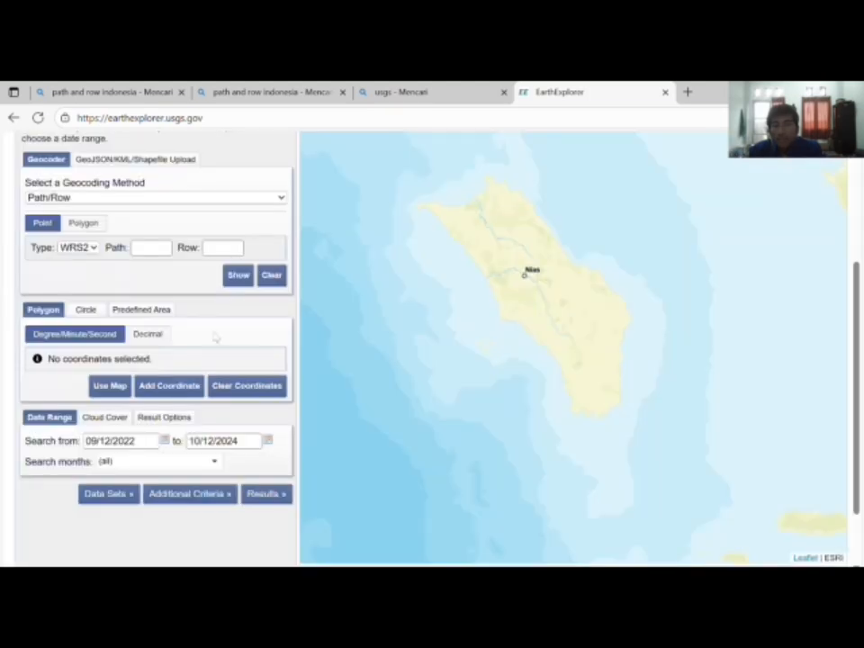
pyautogui.click(111, 387)
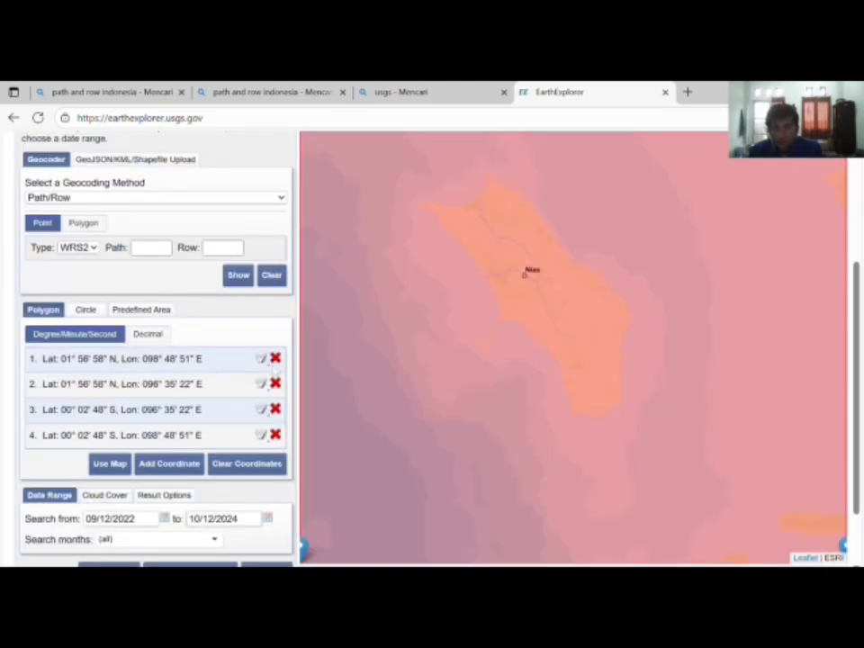
pyautogui.click(274, 358)
pyautogui.click(275, 358)
pyautogui.click(274, 359)
pyautogui.click(275, 358)
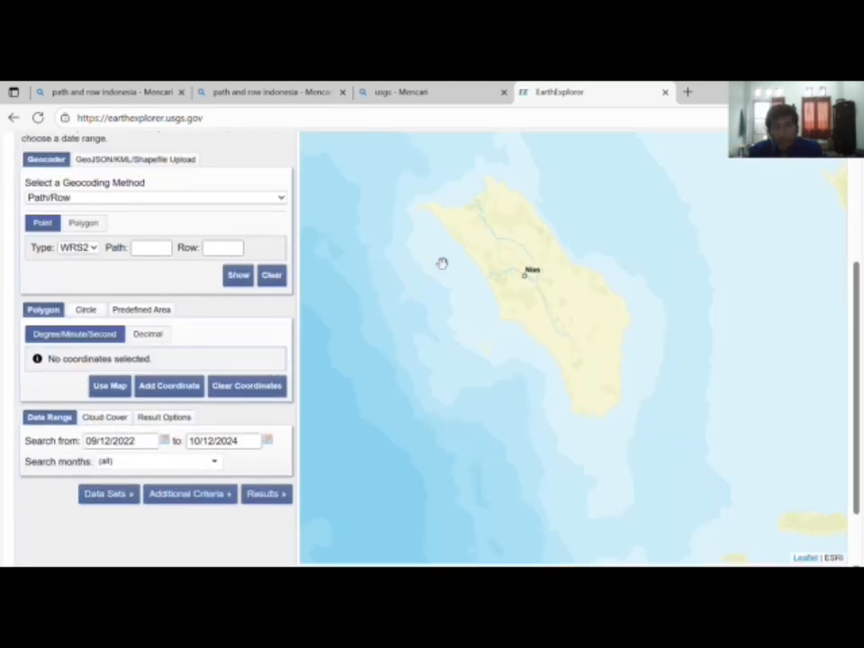
# Step: Place polygon points at Nias's northwest and north tips and east side, deleting stray vertices
pyautogui.click(421, 203)
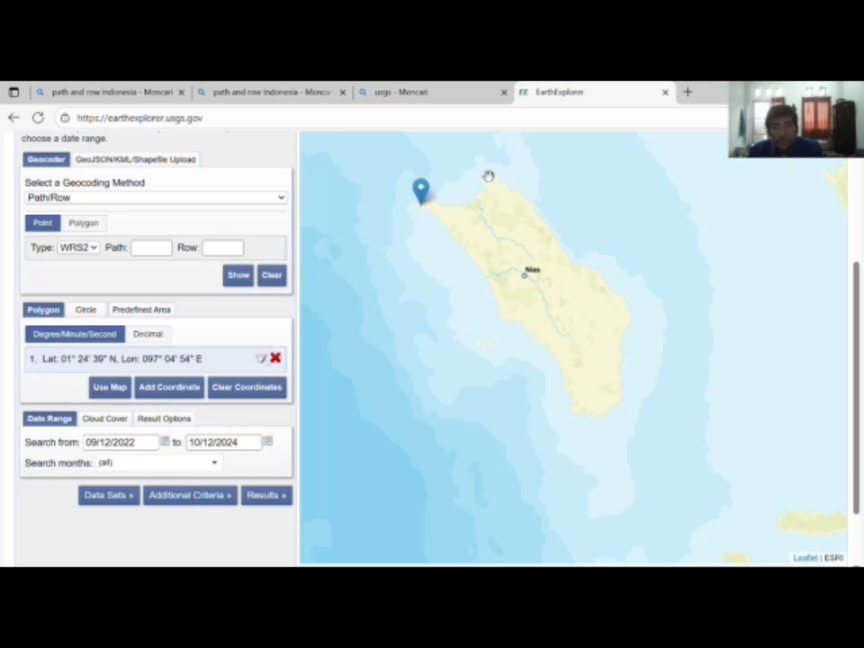
pyautogui.click(488, 176)
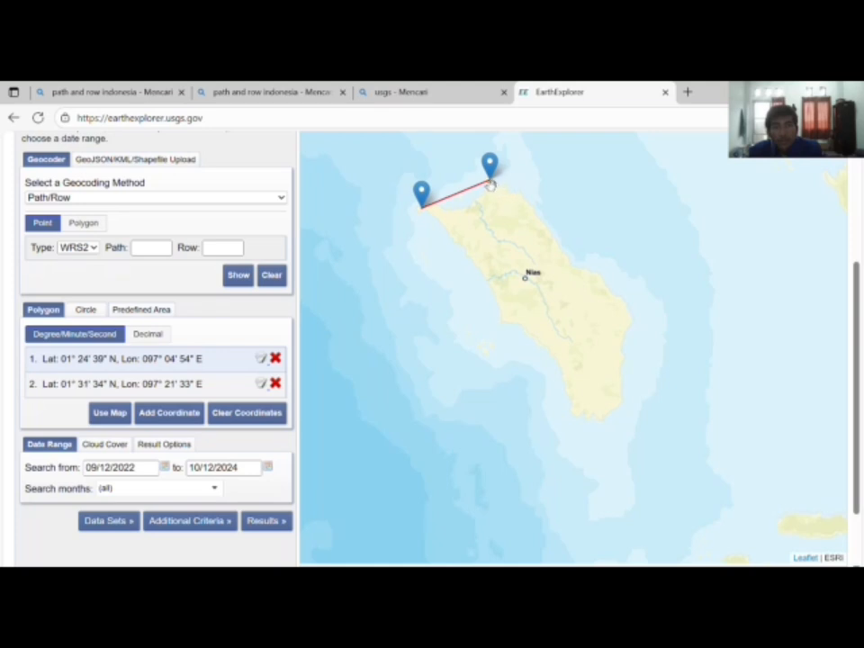
pyautogui.click(569, 258)
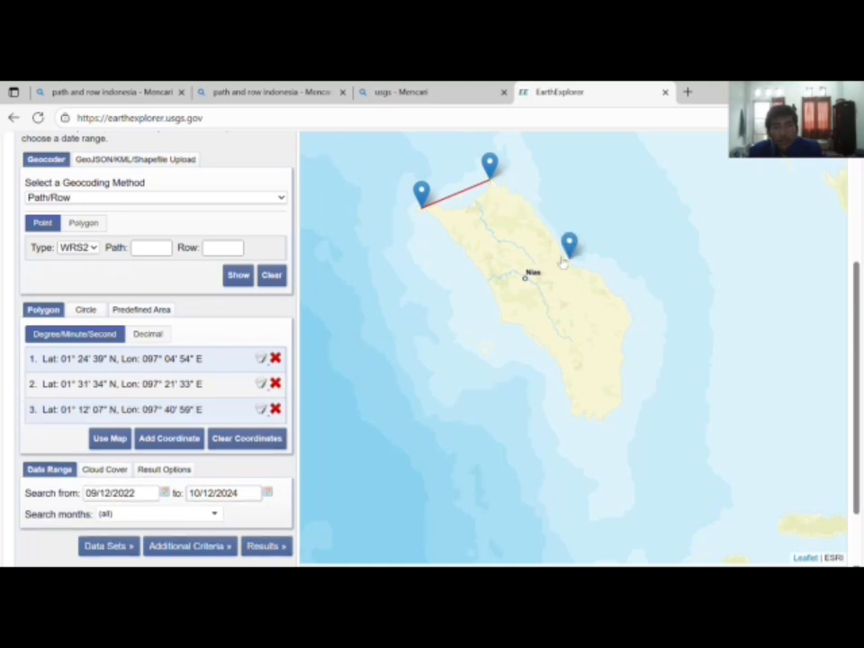
pyautogui.click(569, 255)
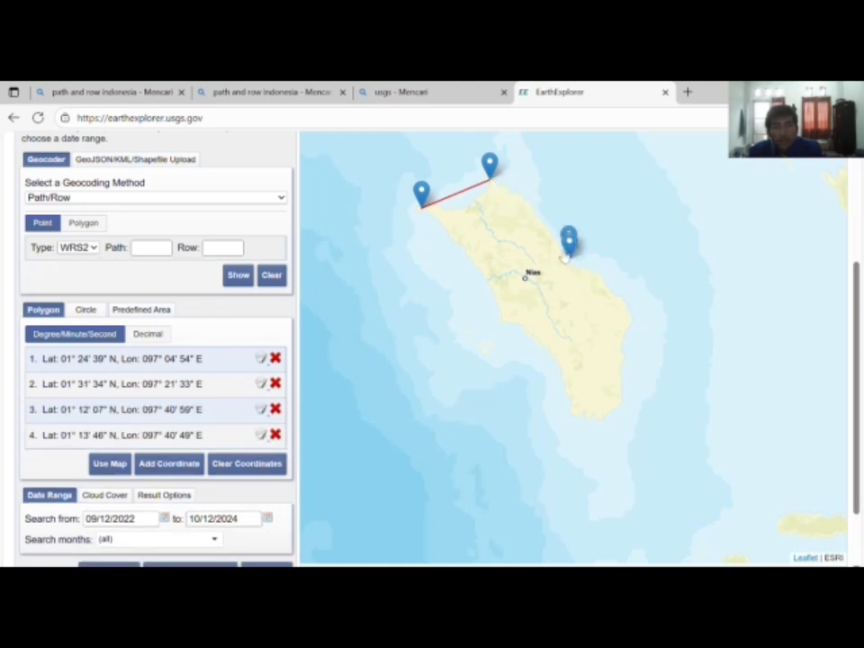
pyautogui.click(276, 434)
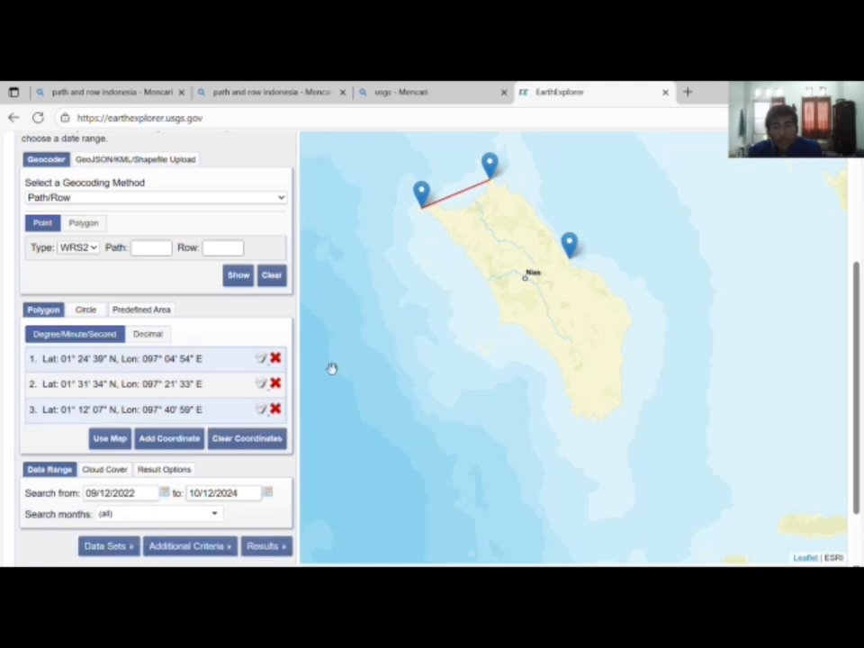
pyautogui.click(503, 184)
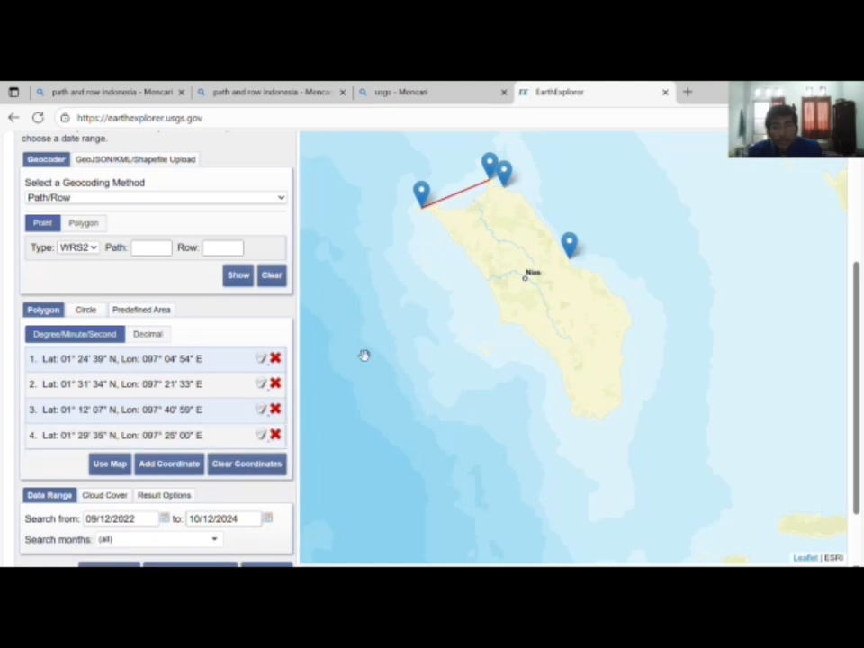
pyautogui.click(275, 435)
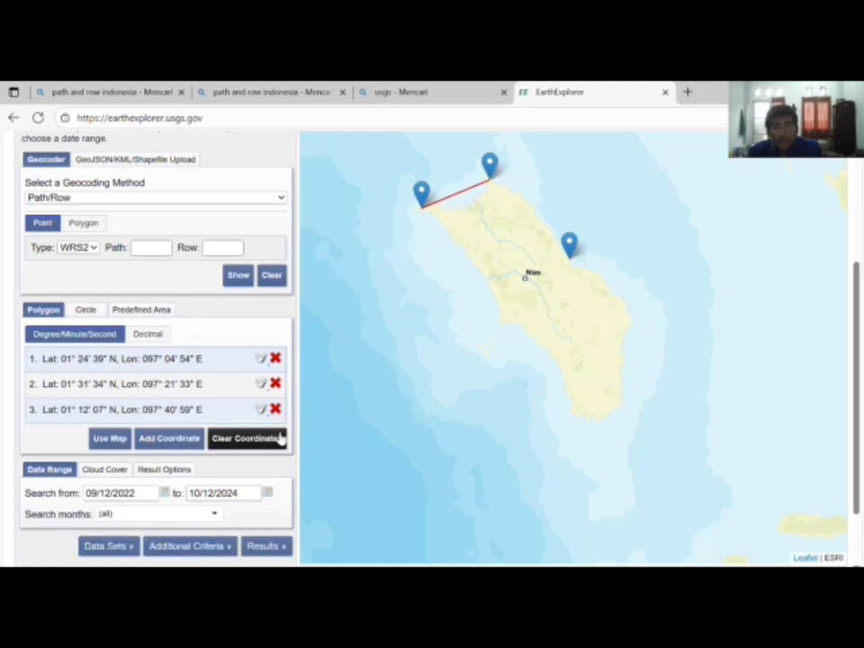
# Step: Extend the polygon down the east and southeast coast to Nias's southern end
pyautogui.click(631, 313)
pyautogui.click(621, 347)
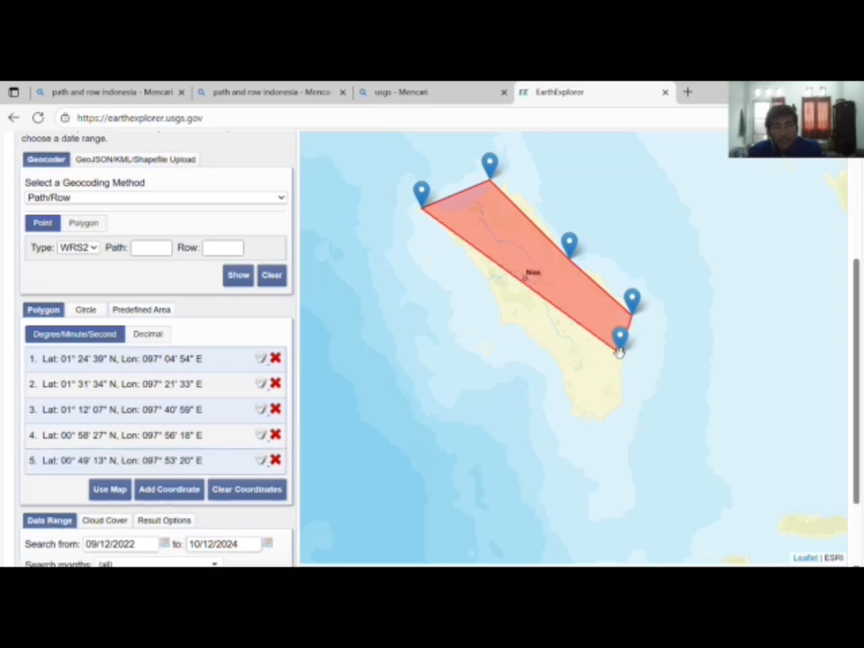
pyautogui.click(622, 394)
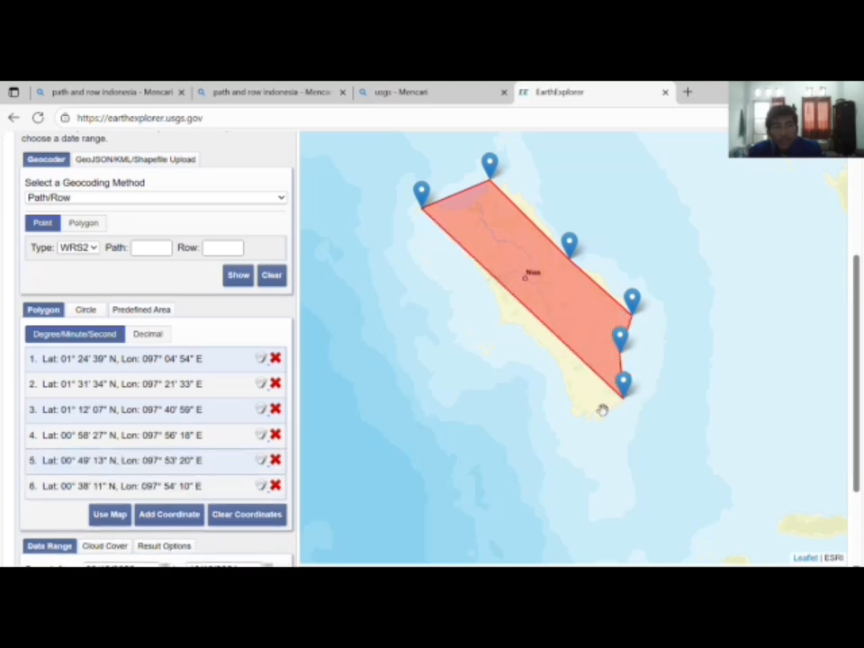
pyautogui.click(597, 412)
pyautogui.click(579, 409)
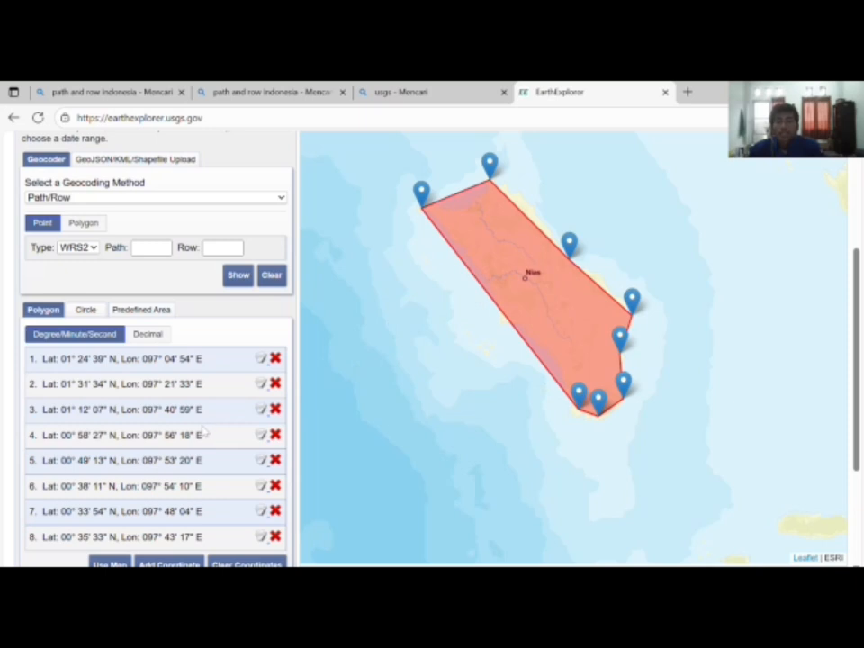
pyautogui.scroll(-2, 206, 433)
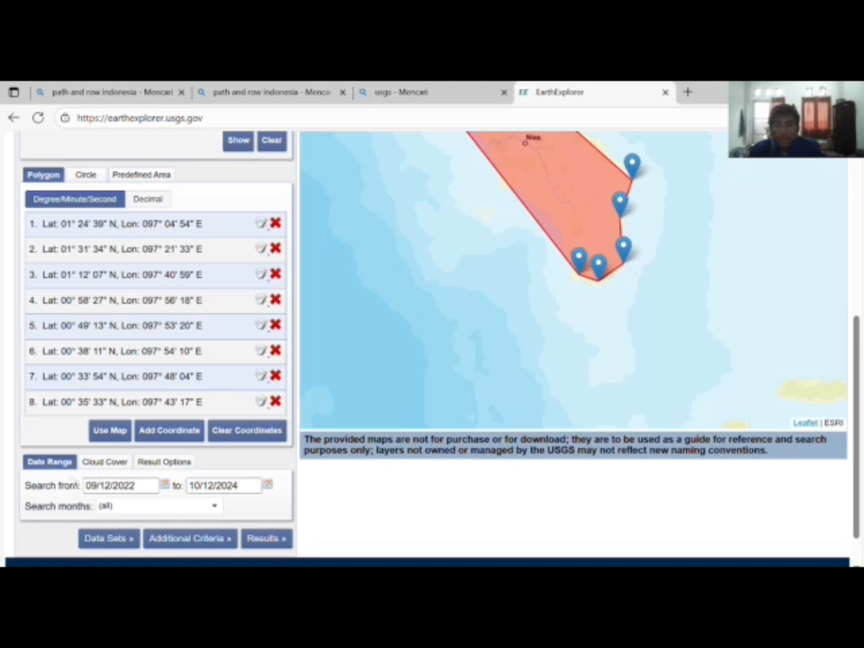
# Step: Drag the Cloud Cover Range slider to 0% - 19%
pyautogui.click(105, 462)
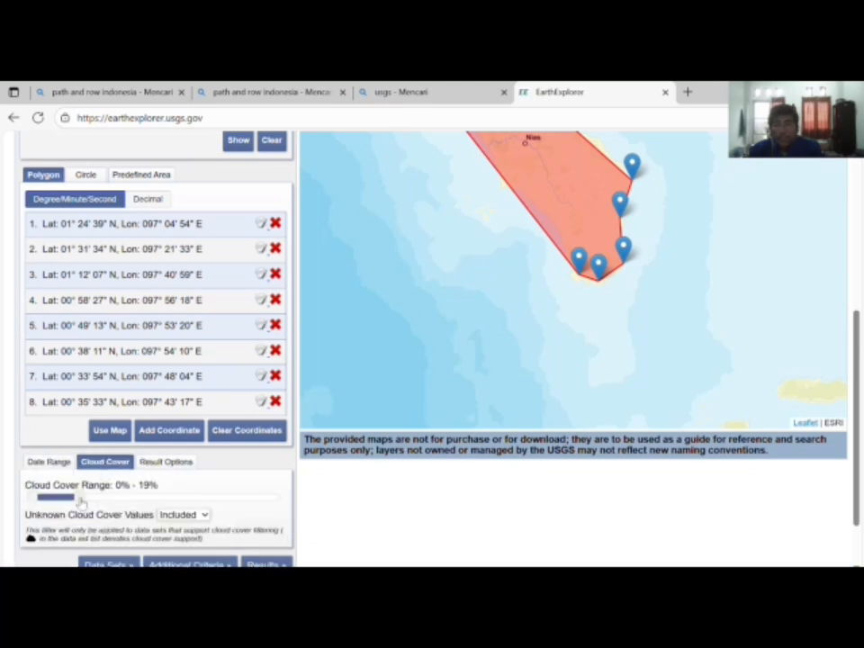
pyautogui.moveTo(81, 500)
pyautogui.mouseDown()
pyautogui.moveTo(280, 497)
pyautogui.moveTo(78, 500)
pyautogui.mouseUp()
pyautogui.scroll(2, 156, 463)
pyautogui.scroll(-3, 157, 467)
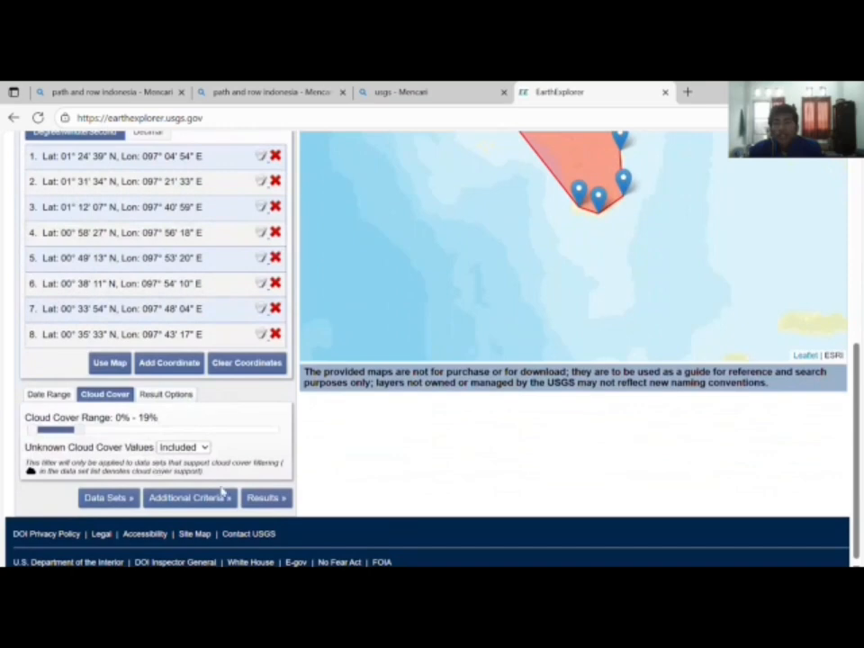
pyautogui.scroll(10, 258, 500)
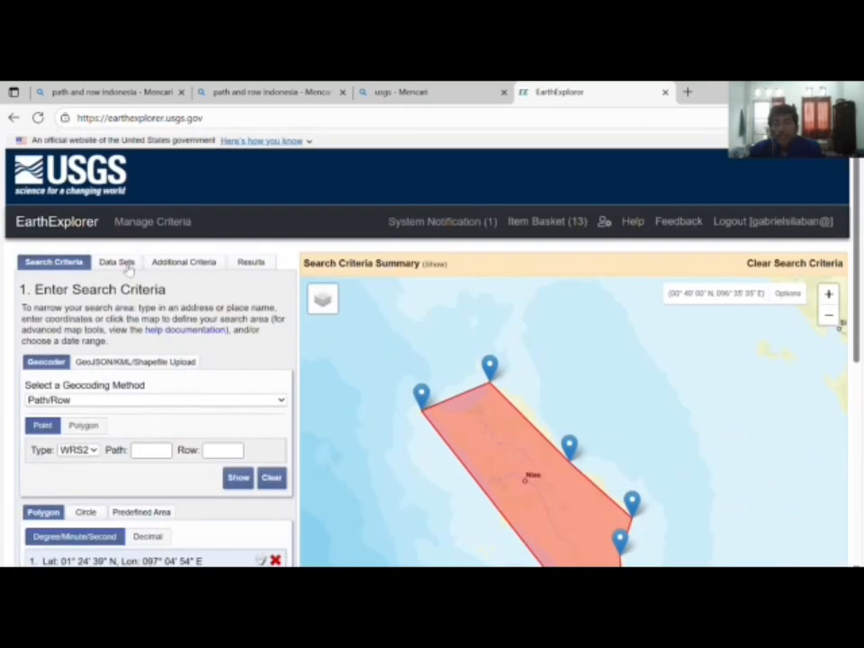
# Step: In Data Sets, tick Landsat > Landsat Collection 2 Level-2 > Landsat 8-9 OLI/TIRS C2 L2
pyautogui.click(117, 263)
pyautogui.scroll(-5, 159, 286)
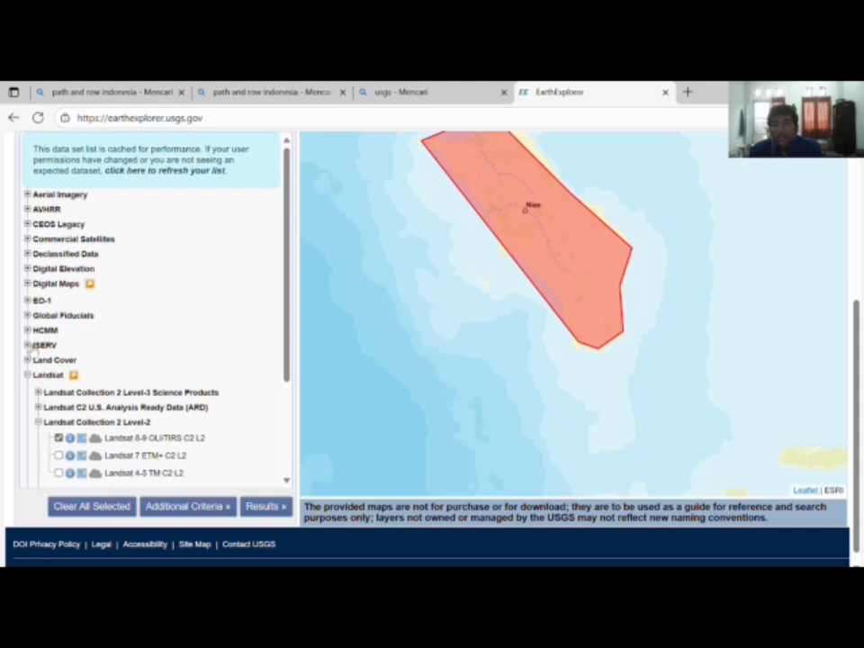
pyautogui.click(27, 376)
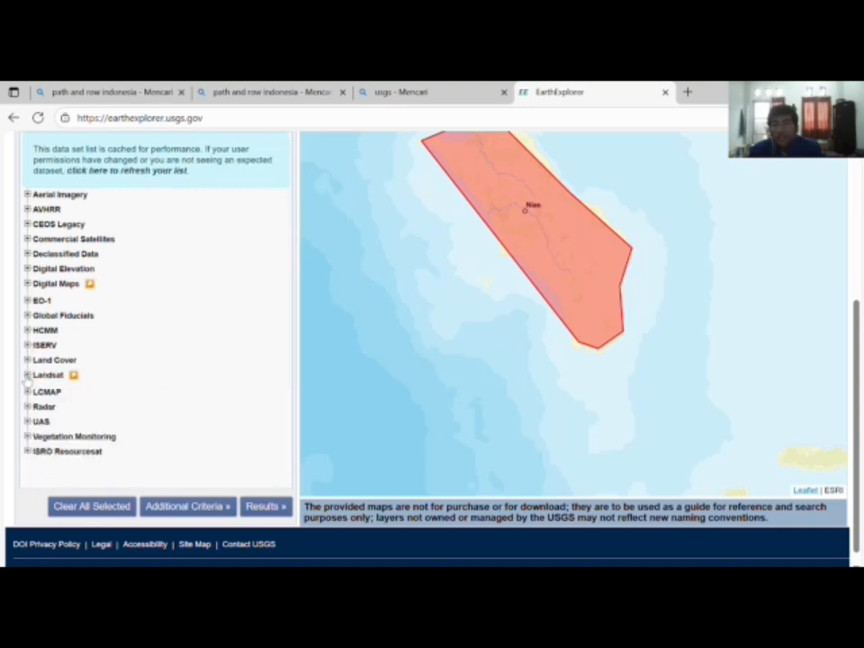
pyautogui.click(27, 376)
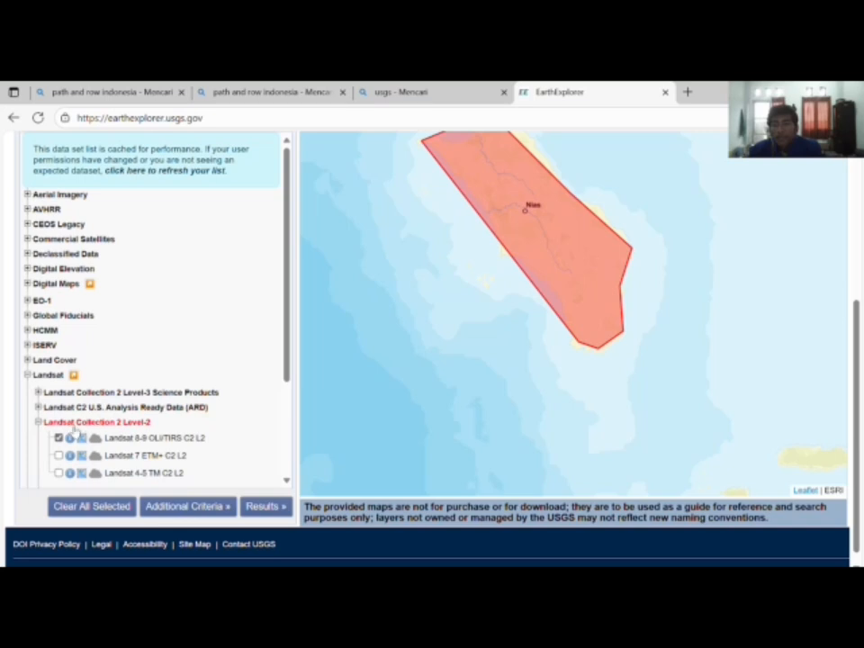
pyautogui.scroll(-1, 129, 432)
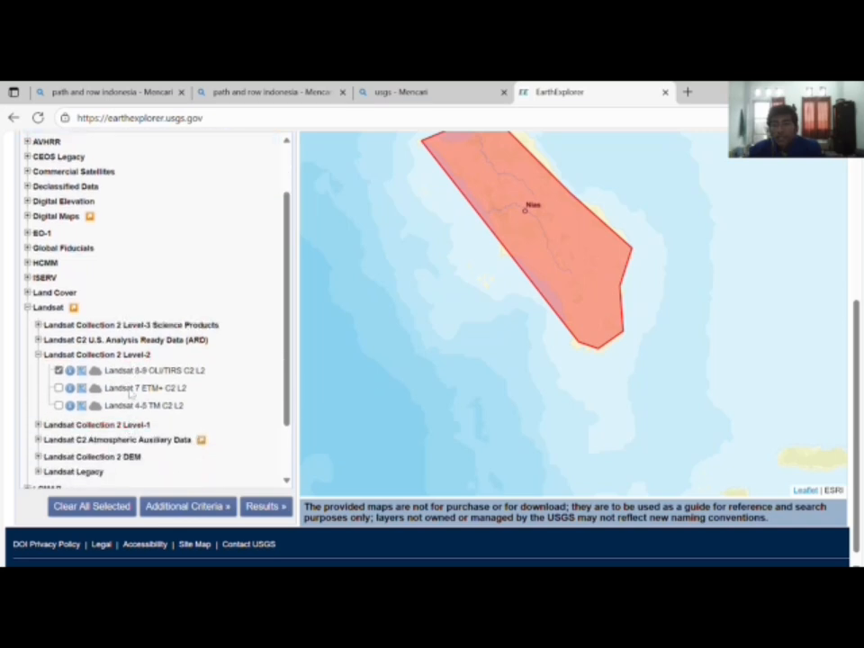
pyautogui.click(59, 370)
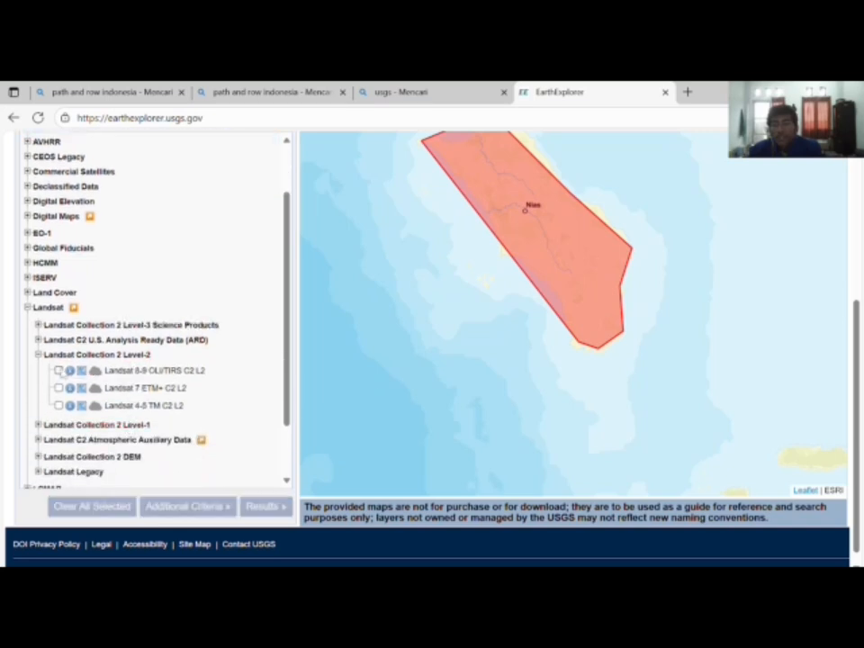
pyautogui.click(58, 370)
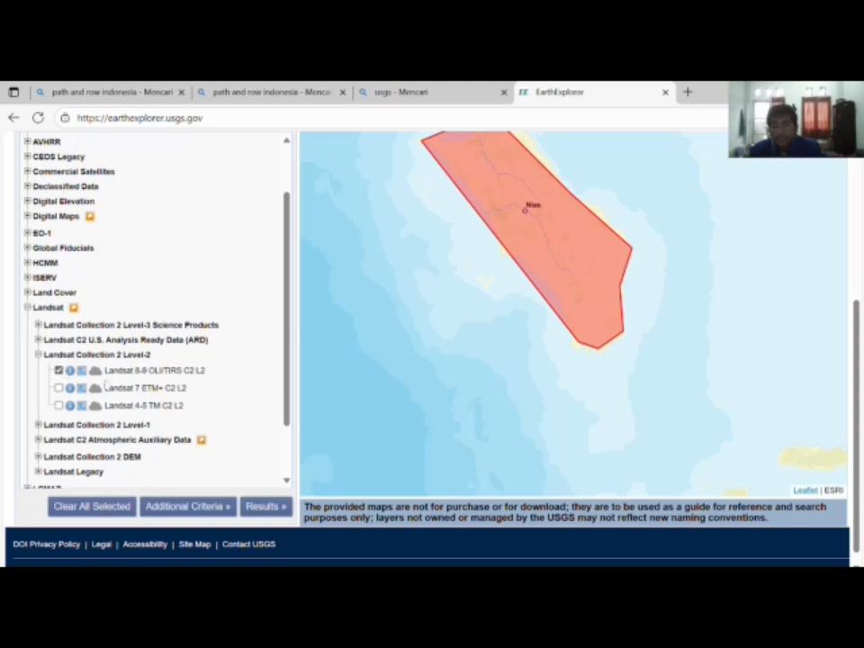
pyautogui.scroll(-1, 167, 398)
pyautogui.scroll(10, 167, 390)
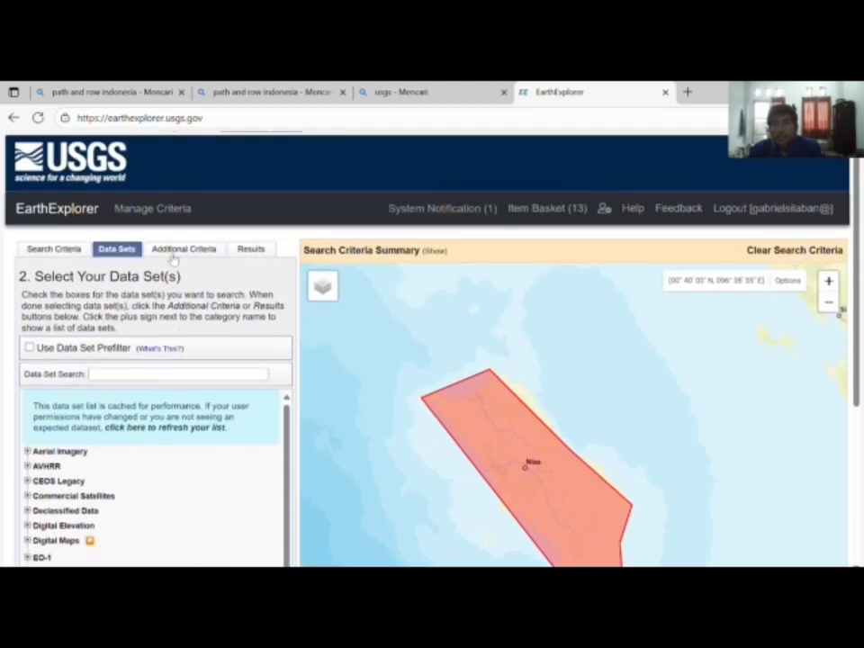
pyautogui.click(180, 249)
pyautogui.click(116, 249)
pyautogui.scroll(-5, 172, 332)
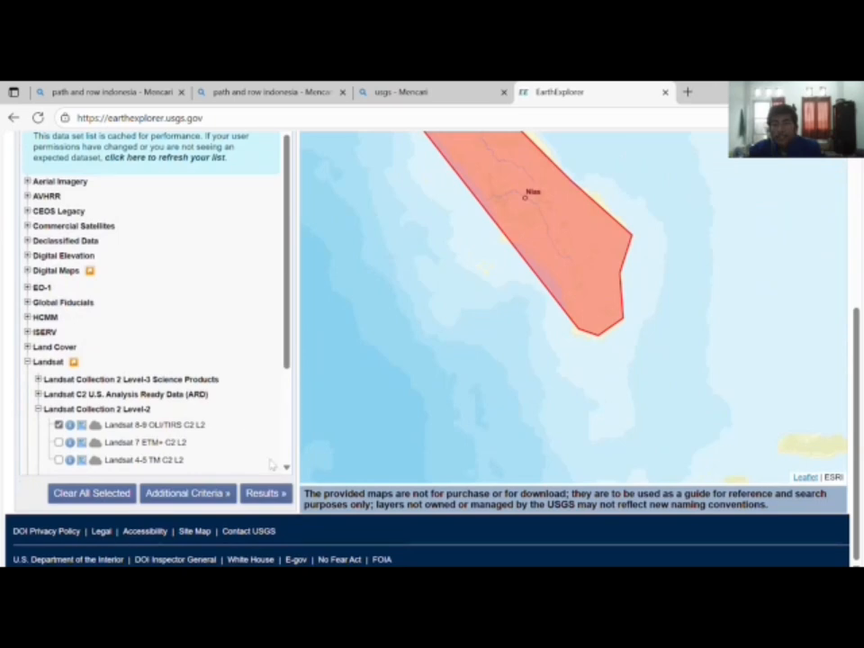
# Step: Run the search to list the 27 matching Landsat 8-9 scenes
pyautogui.click(264, 493)
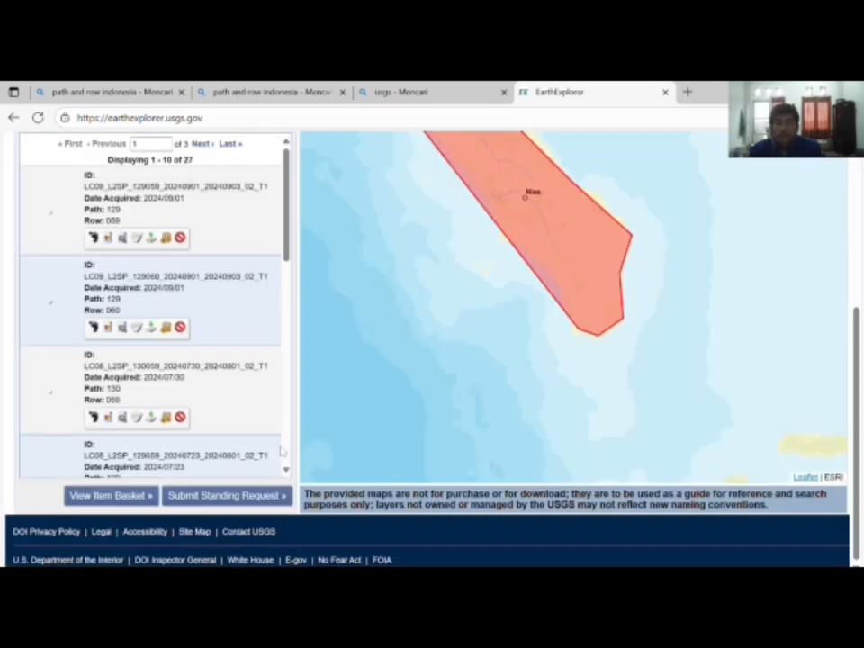
pyautogui.scroll(3, 177, 339)
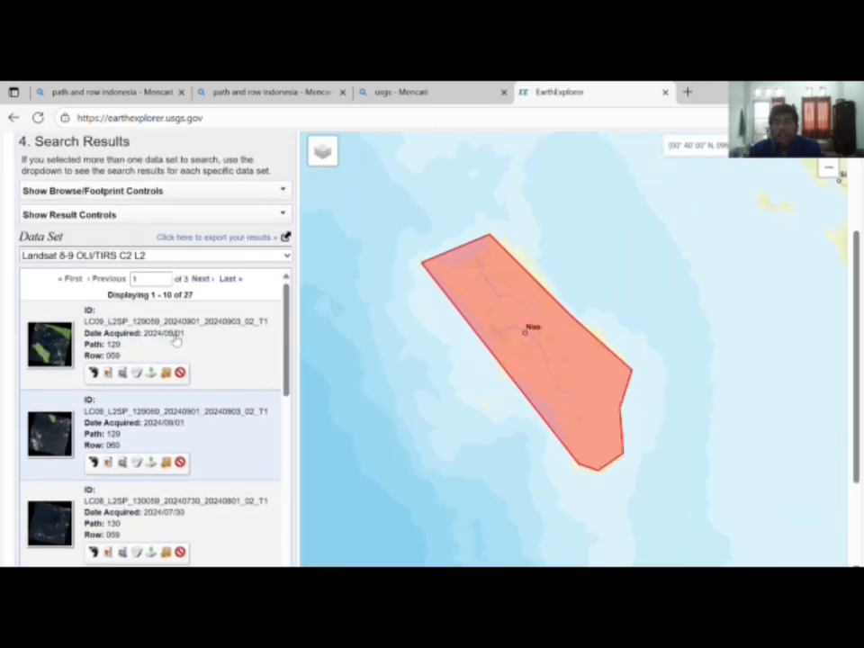
pyautogui.scroll(-6, 177, 338)
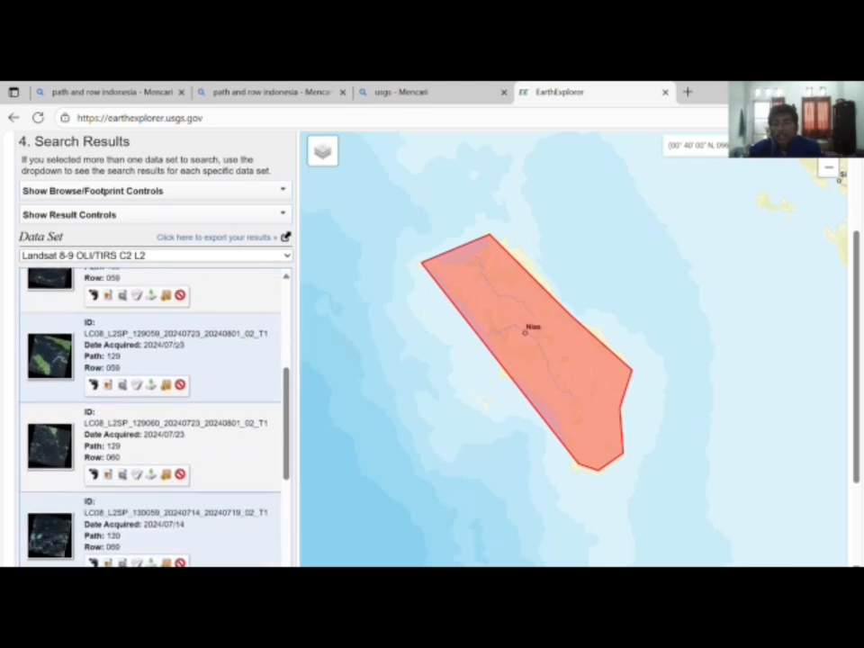
pyautogui.scroll(-3, 176, 338)
pyautogui.scroll(10, 173, 351)
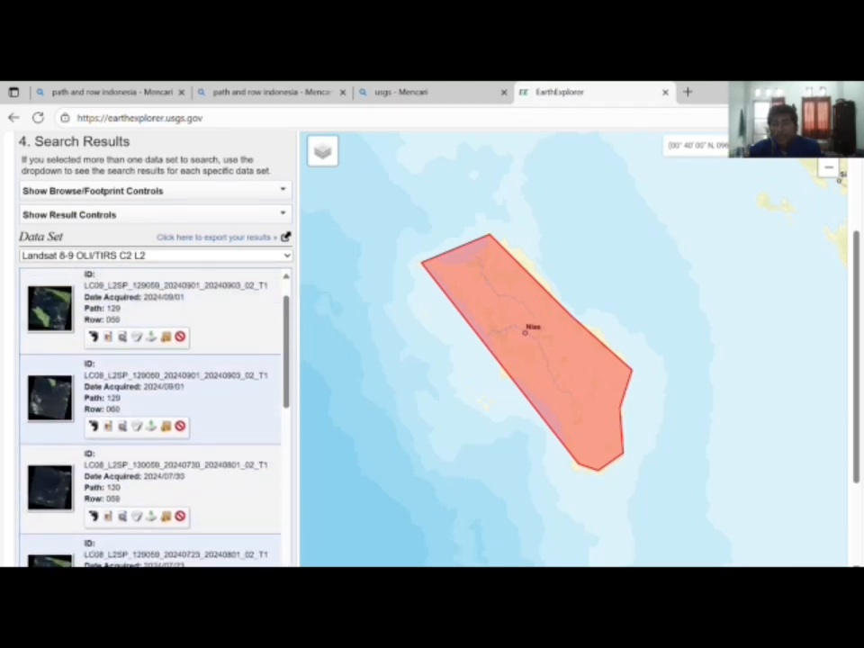
# Step: Review the first scene's individual band files in its download Product Options
pyautogui.click(151, 372)
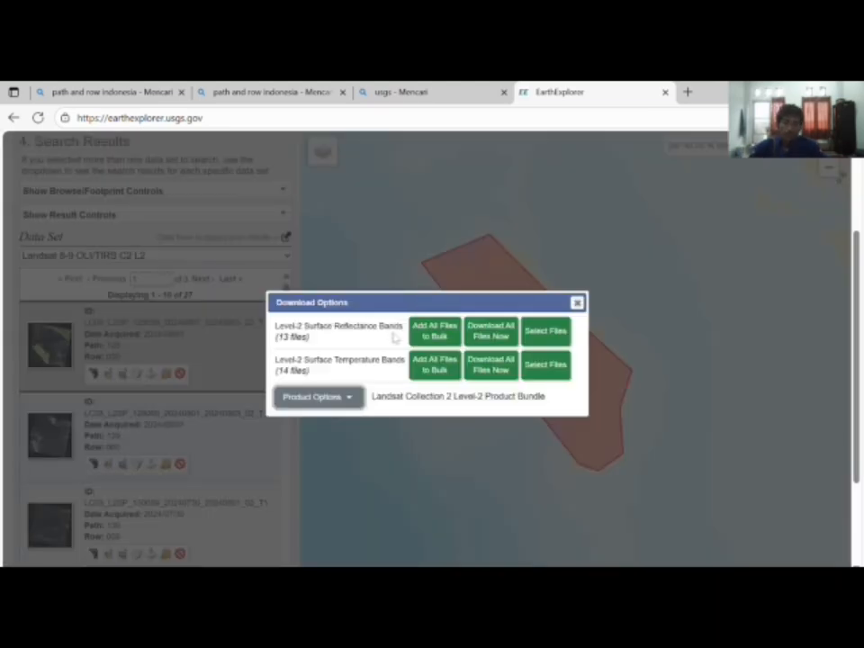
pyautogui.click(320, 396)
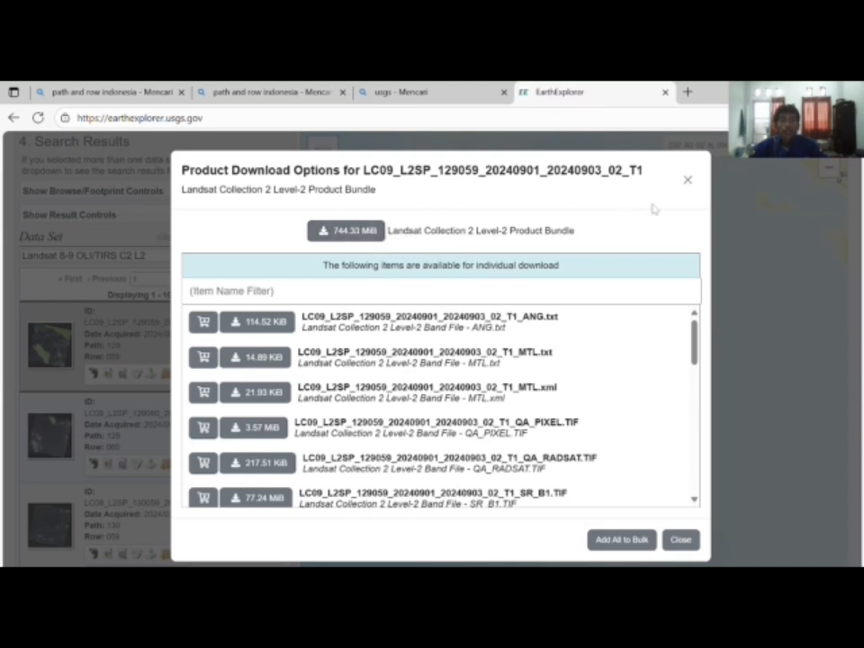
pyautogui.click(686, 180)
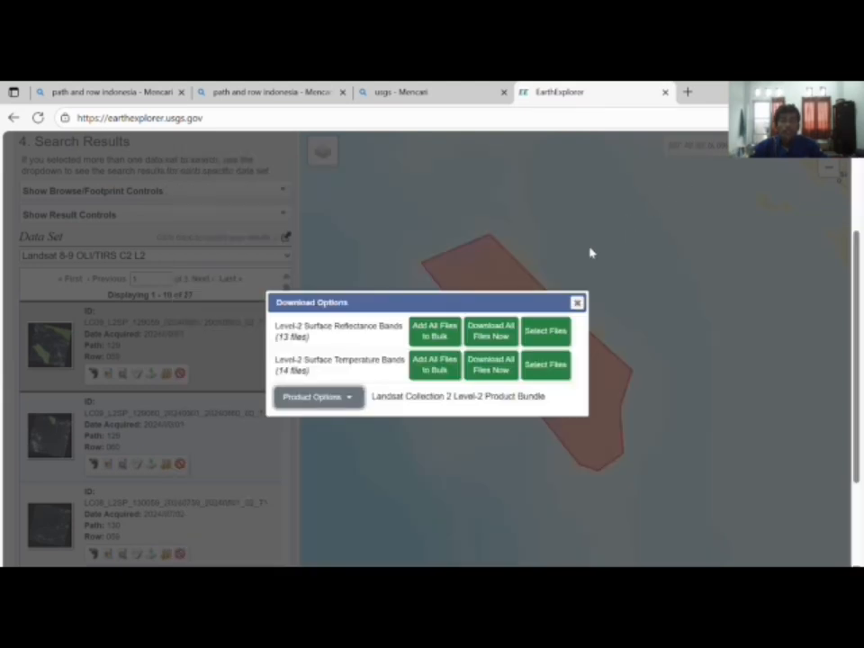
pyautogui.click(577, 303)
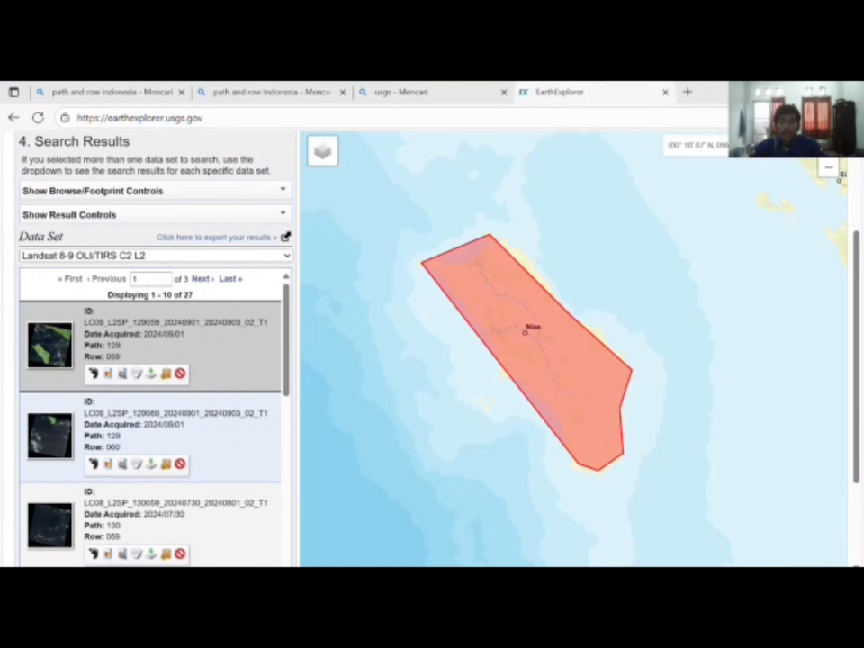
# Step: Try extracting the LC08 archive from Unduhan into Downloads, then cancel at the existing-file conflict
pyautogui.press('super+e')
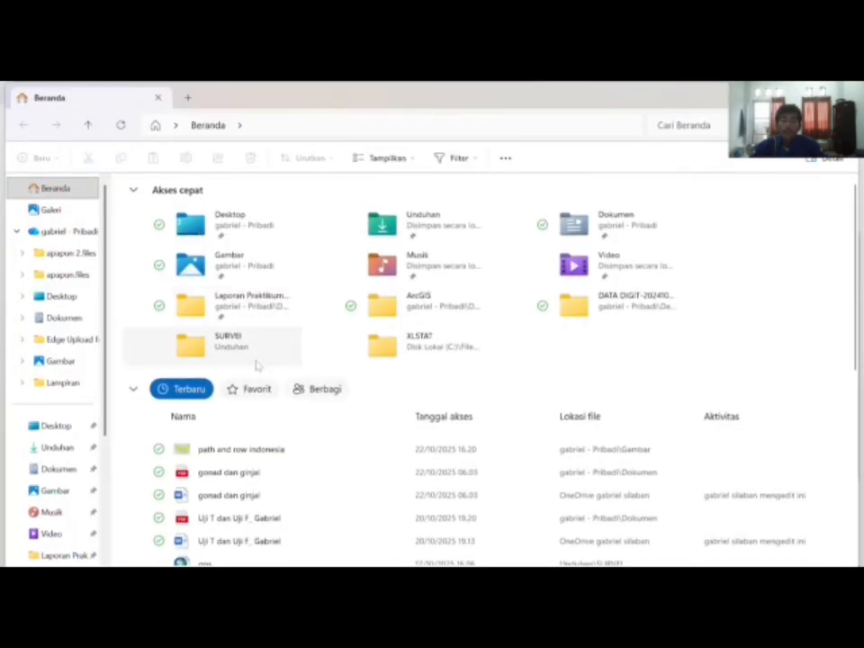
pyautogui.click(57, 448)
pyautogui.click(194, 223)
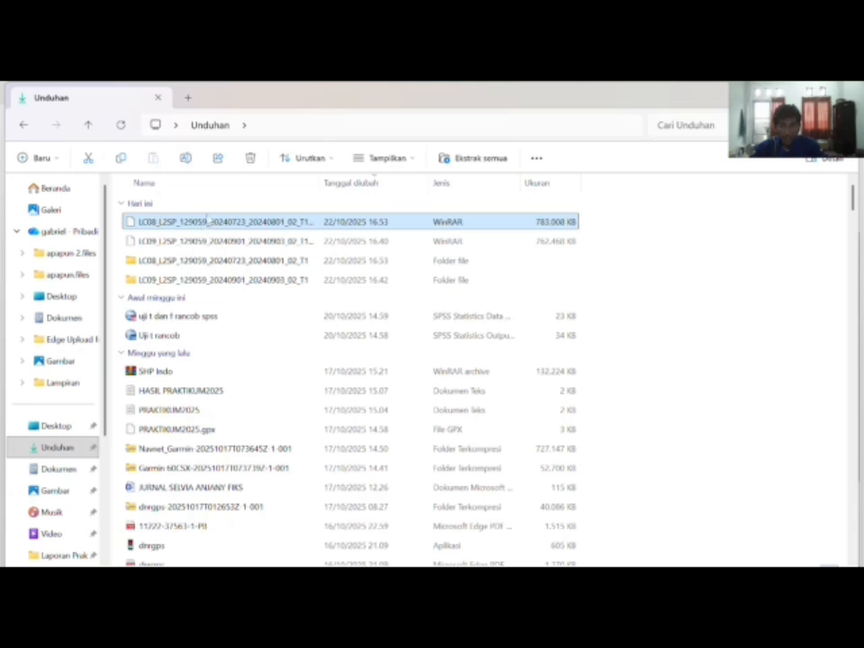
pyautogui.click(474, 158)
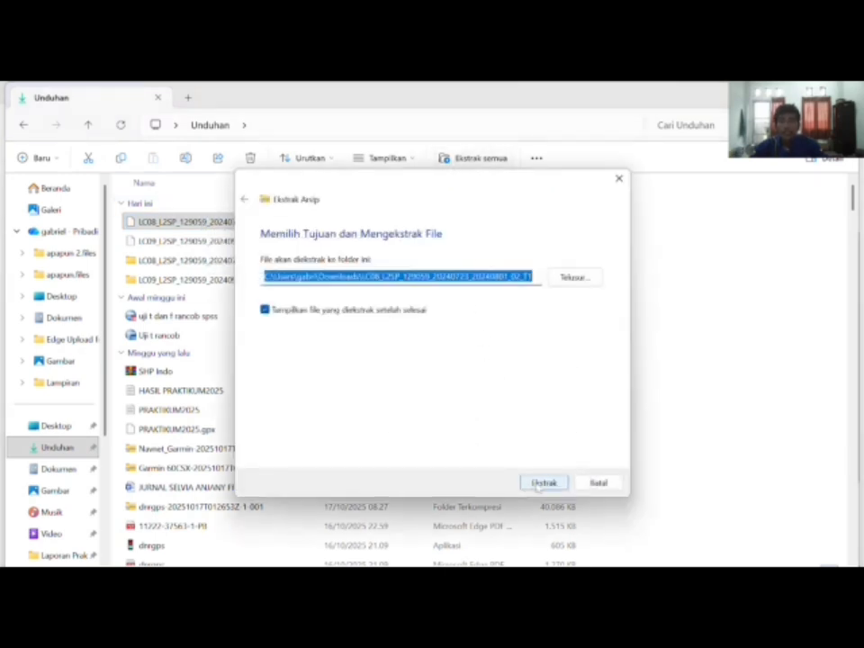
pyautogui.click(543, 483)
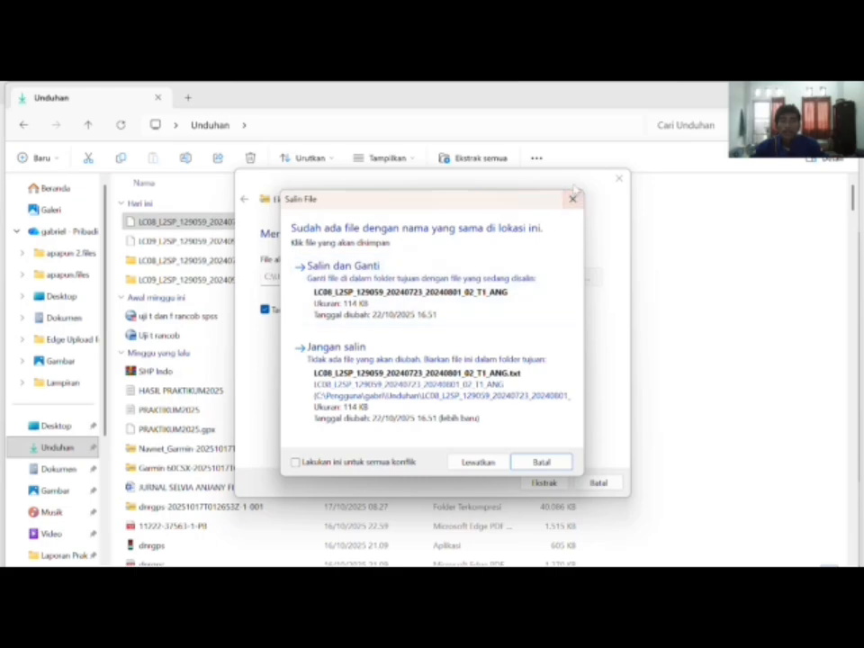
pyautogui.click(571, 195)
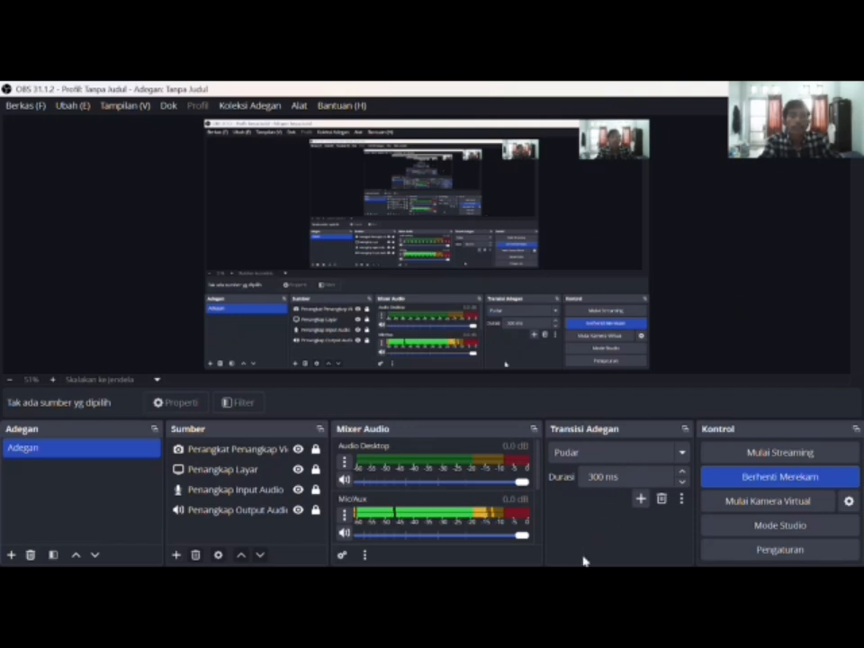
# Step: Switch to the empty, untitled ArcMap document
pyautogui.hotkey('alt', 'Tab')
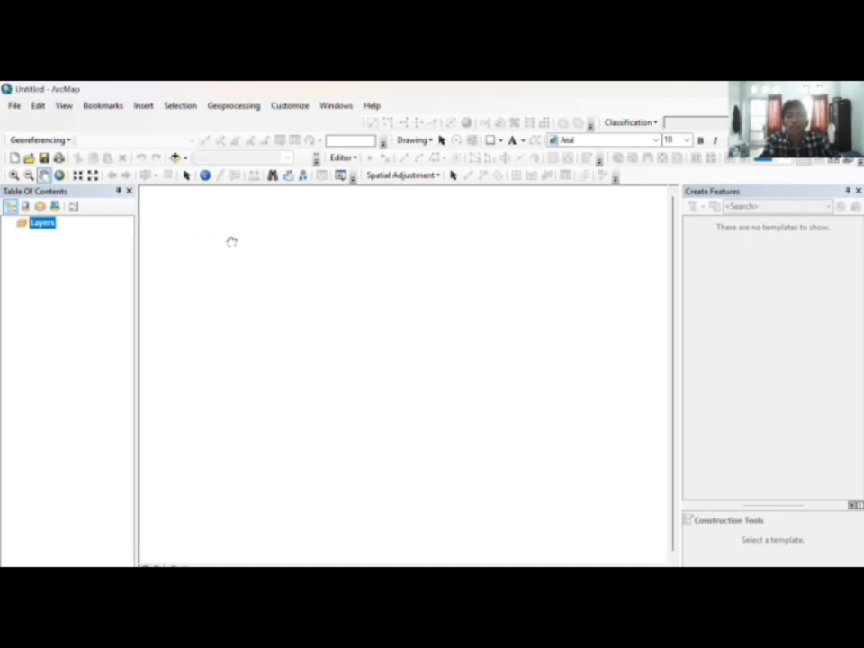
# Step: From Add Data, connect the Unduhan folder LC08_L2SP_129059_20240723_20240801_02_T1
pyautogui.click(176, 158)
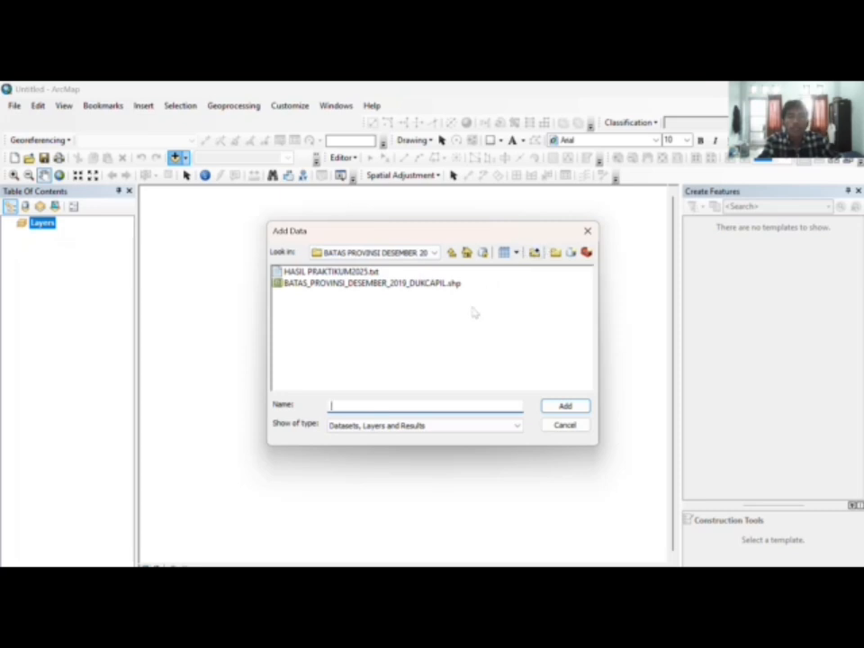
pyautogui.click(534, 253)
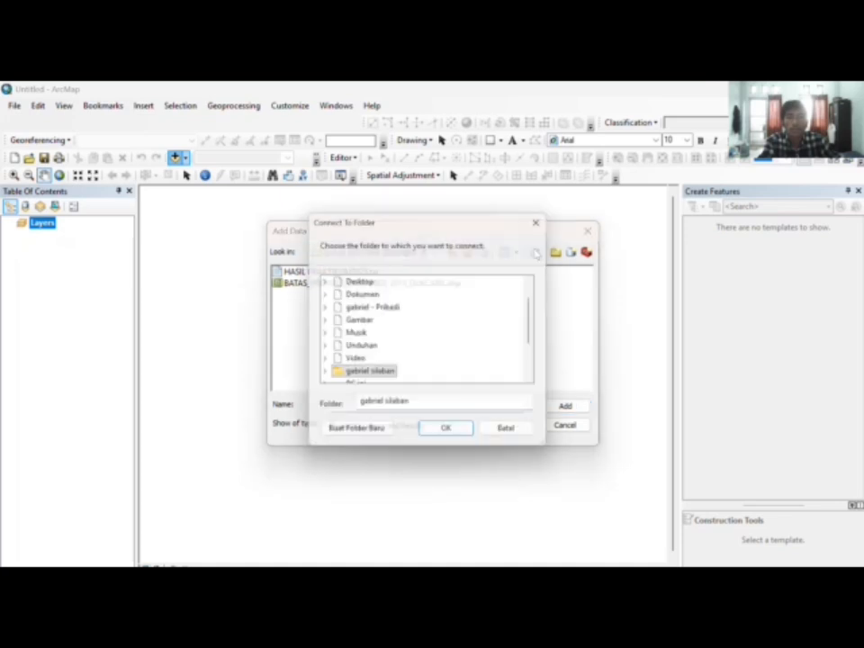
pyautogui.doubleClick(362, 349)
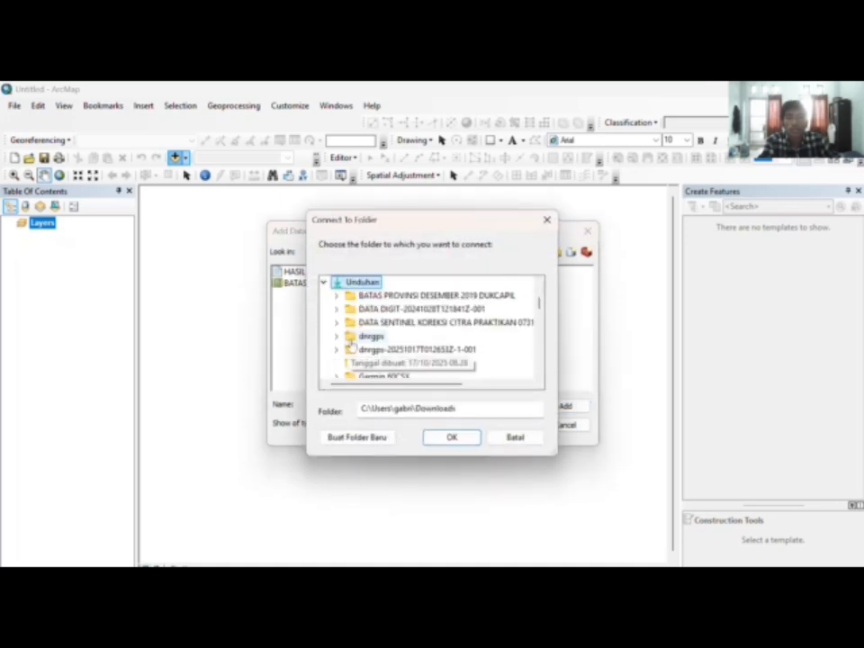
pyautogui.scroll(-1, 460, 299)
pyautogui.scroll(-2, 460, 300)
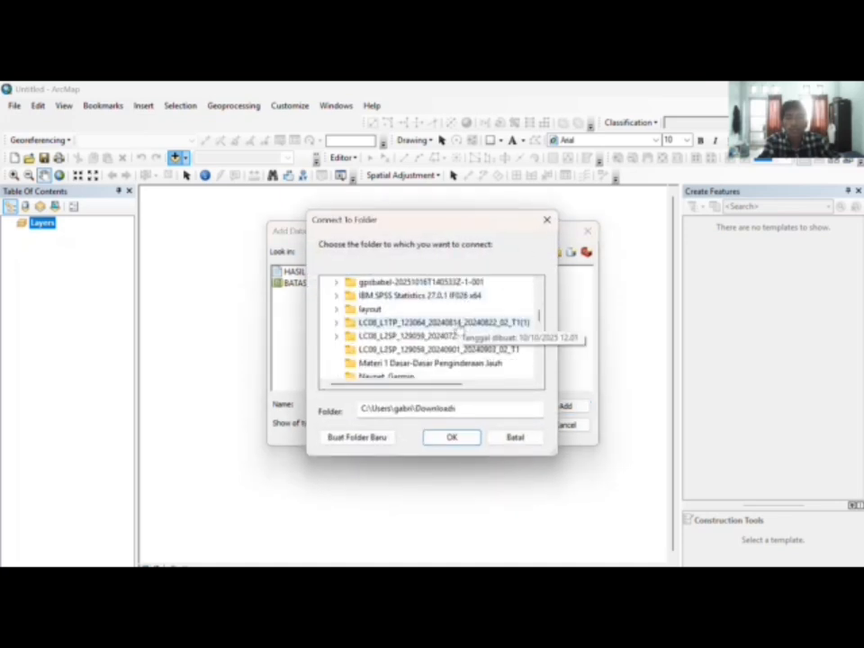
pyautogui.doubleClick(454, 339)
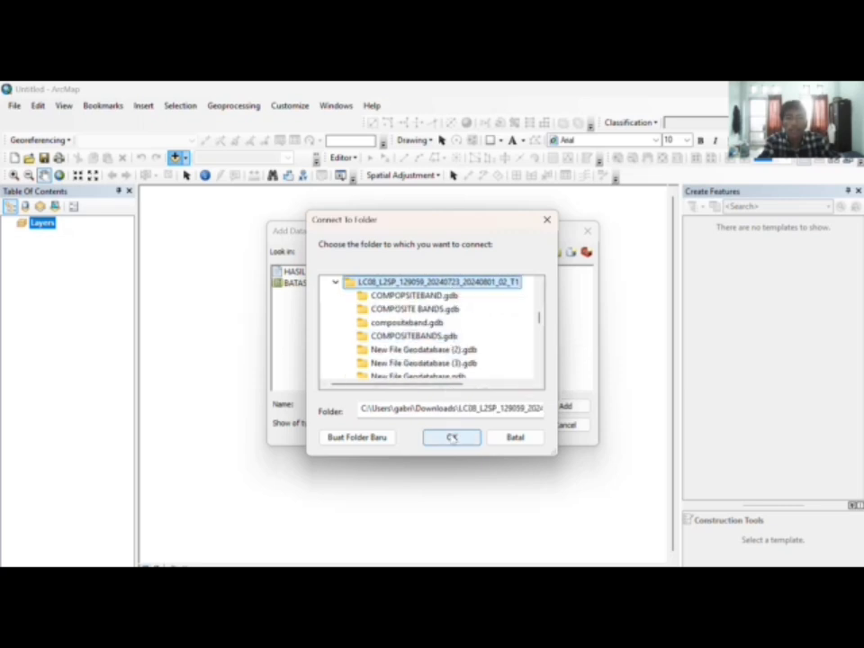
pyautogui.click(451, 438)
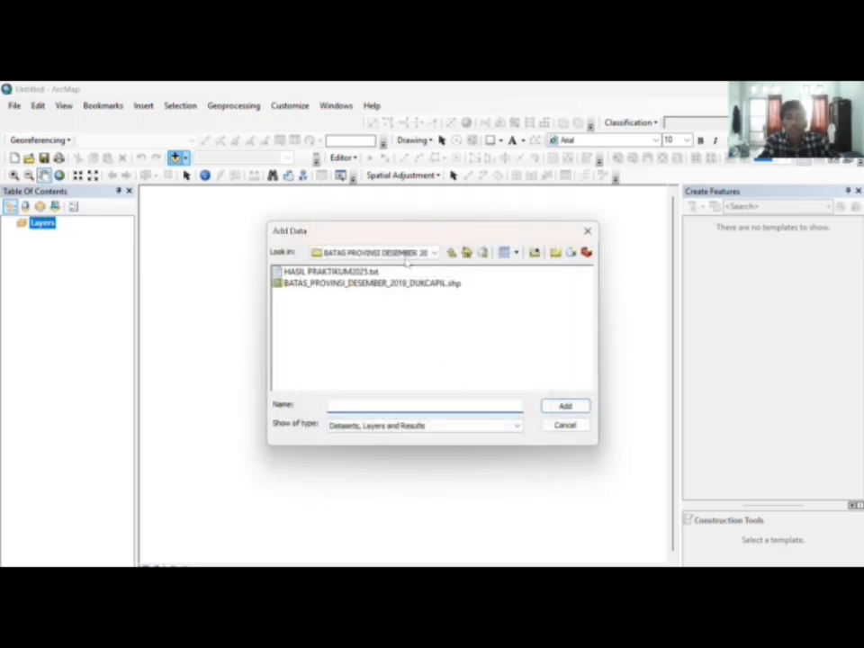
# Step: Browse Add Data to the connected LC08 Landsat scene folder
pyautogui.click(405, 253)
pyautogui.scroll(1, 417, 320)
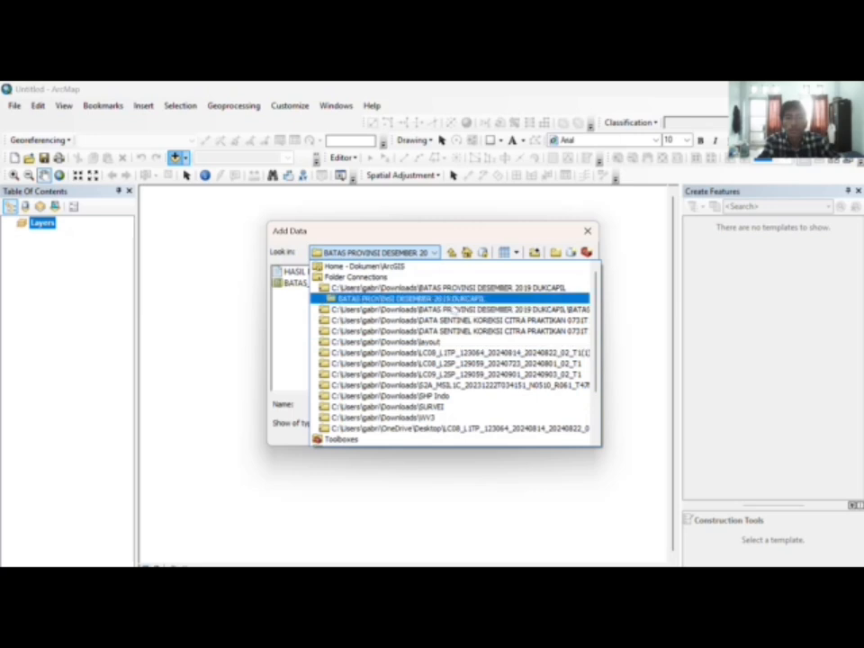
pyautogui.scroll(-2, 457, 363)
pyautogui.click(432, 299)
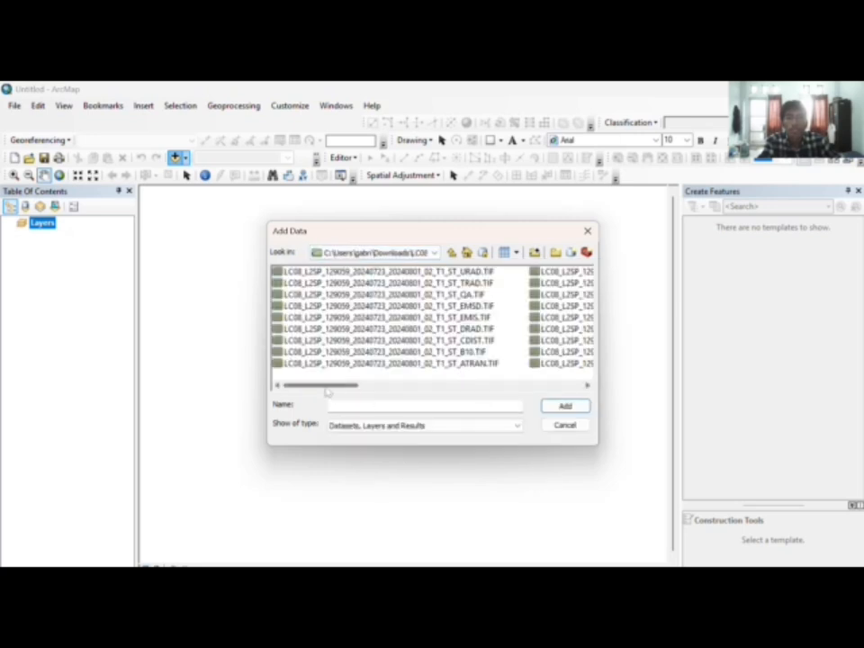
# Step: Select the SR_B1 through SR_B7 TIF files and add them to the map
pyautogui.moveTo(328, 387); pyautogui.dragTo(404, 385)
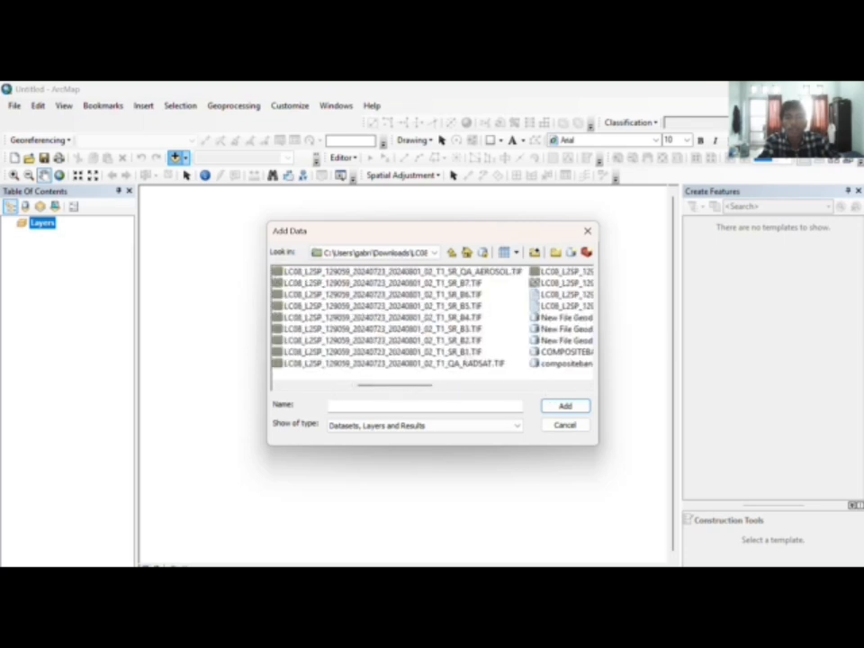
pyautogui.click(465, 352)
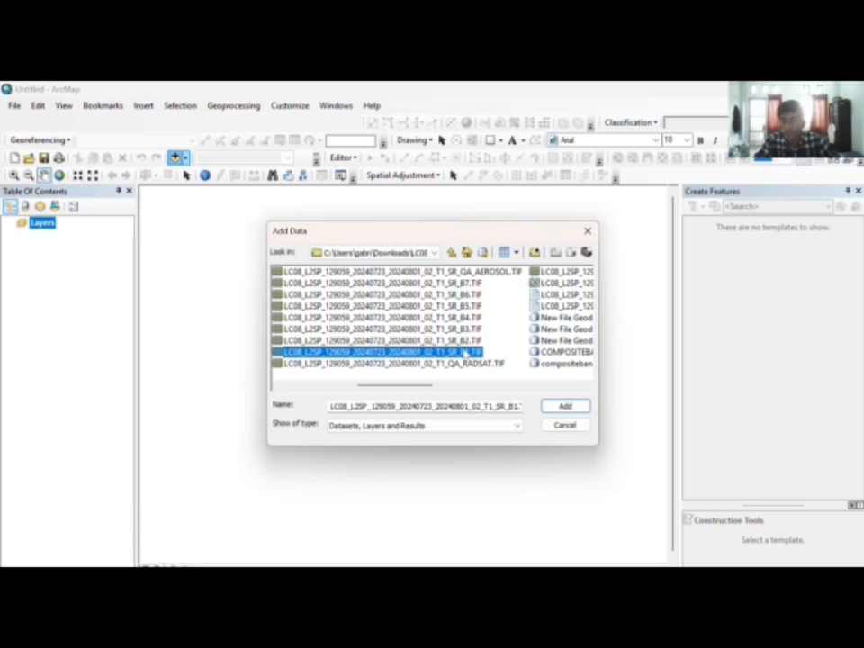
pyautogui.moveTo(464, 352); pyautogui.dragTo(470, 282)
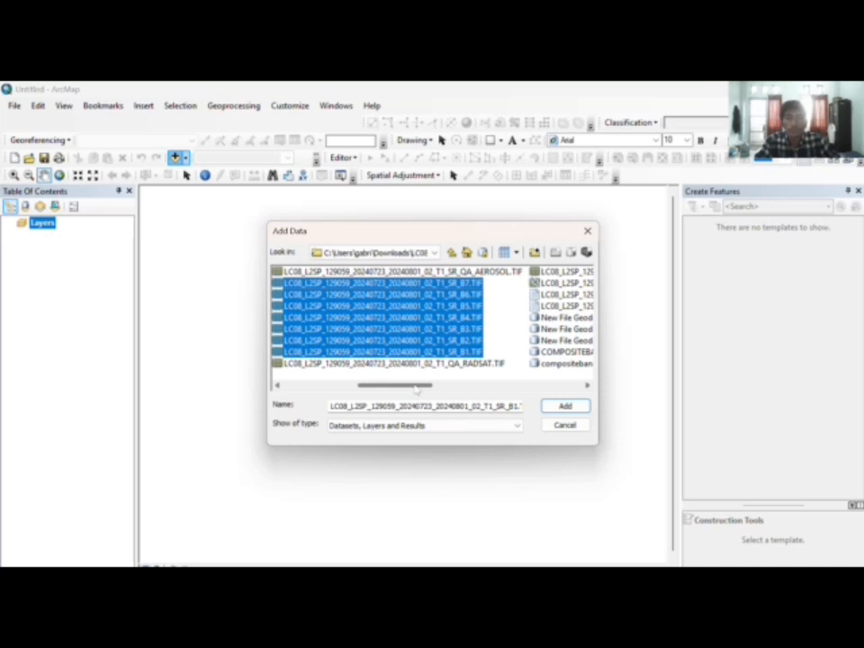
pyautogui.moveTo(416, 388); pyautogui.dragTo(344, 404)
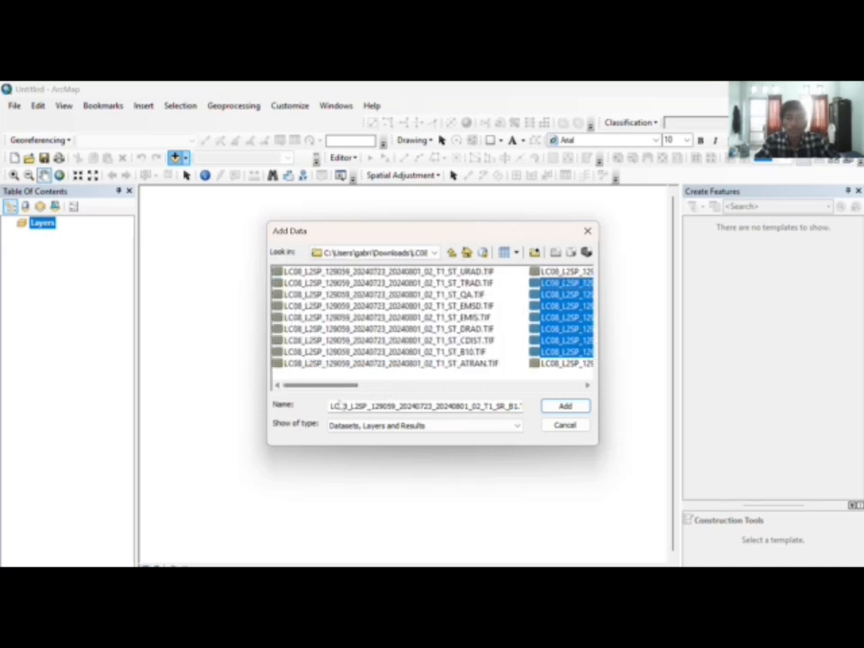
pyautogui.keyDown('ctrl'); pyautogui.click(471, 351); pyautogui.keyUp('ctrl')
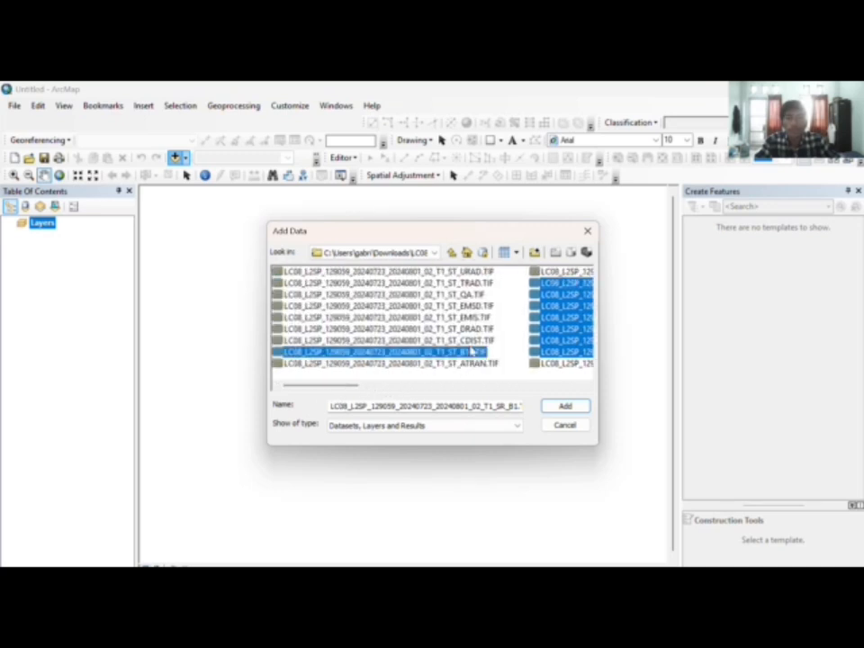
pyautogui.moveTo(340, 389); pyautogui.dragTo(414, 396)
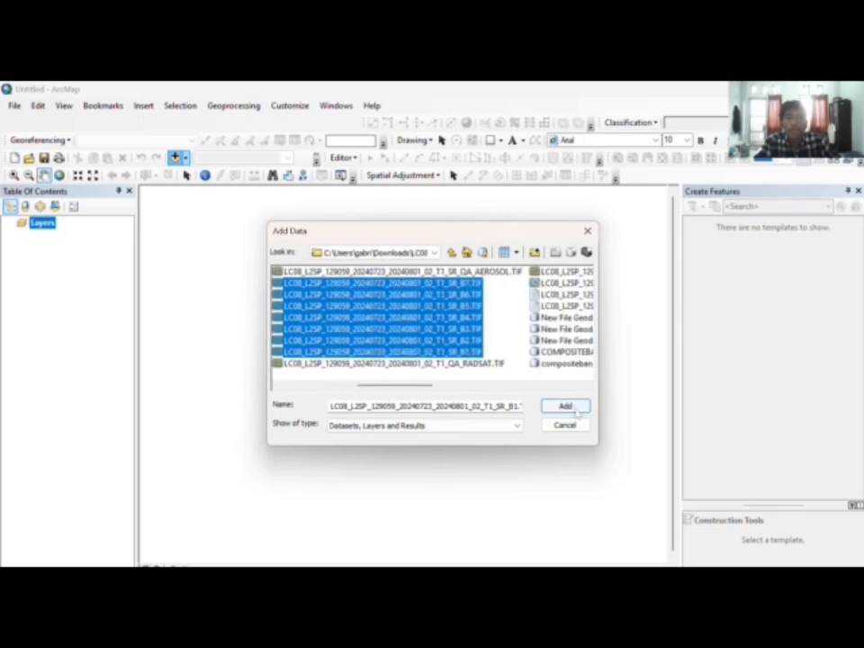
pyautogui.click(565, 407)
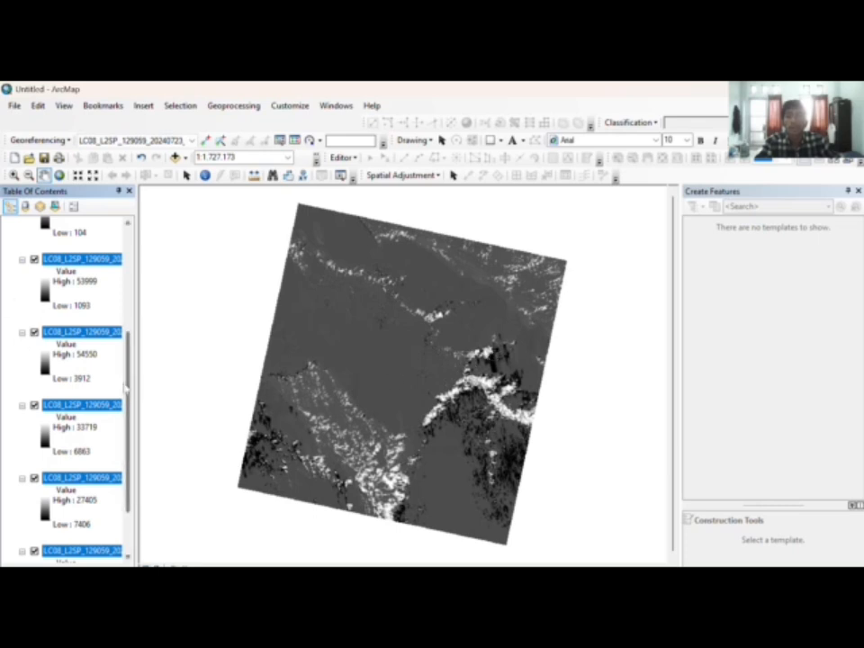
# Step: Rename the first four band layers B1, B2, B3 and B4
pyautogui.scroll(5, 128, 387)
pyautogui.click(101, 263)
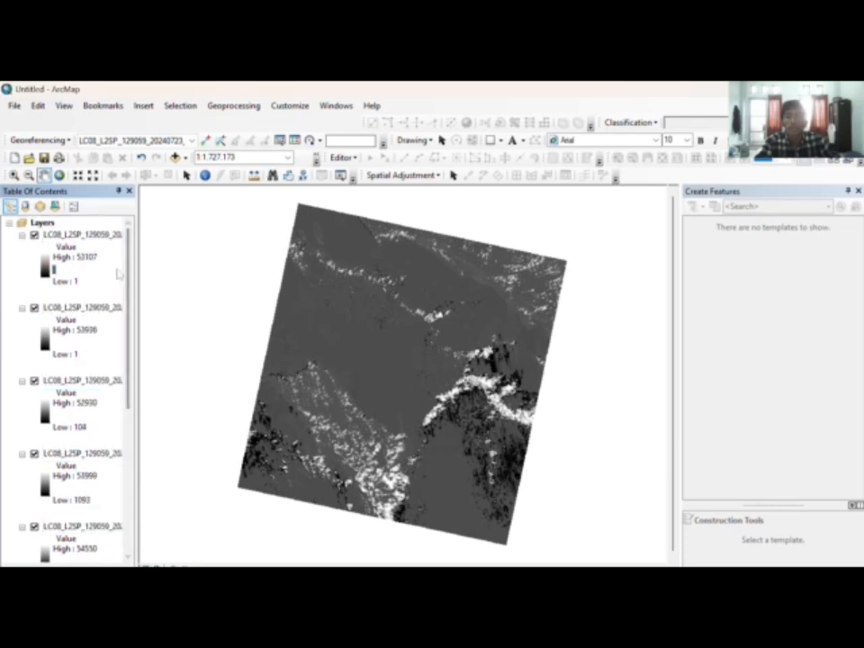
pyautogui.click(67, 235)
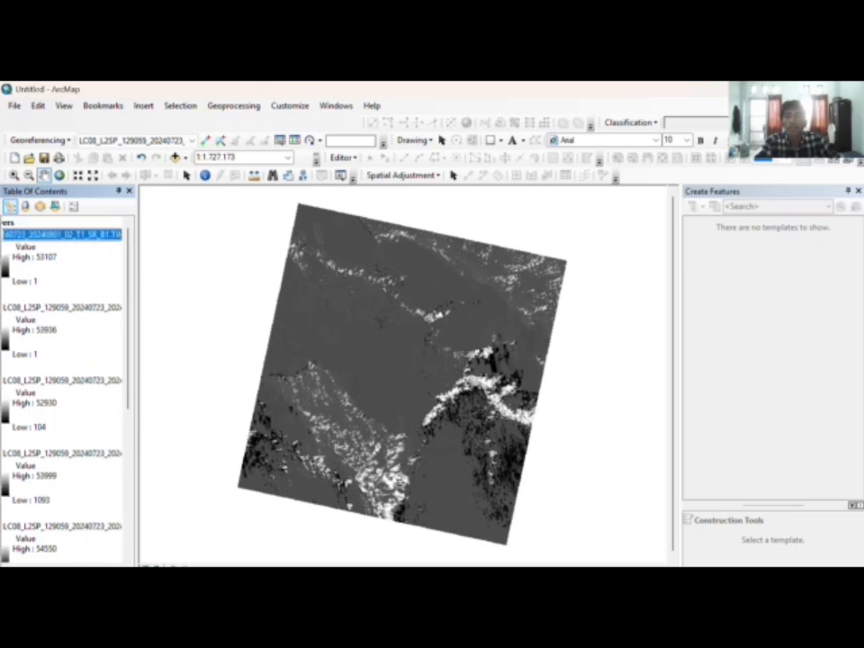
pyautogui.press('capslock')
pyautogui.write('B1')
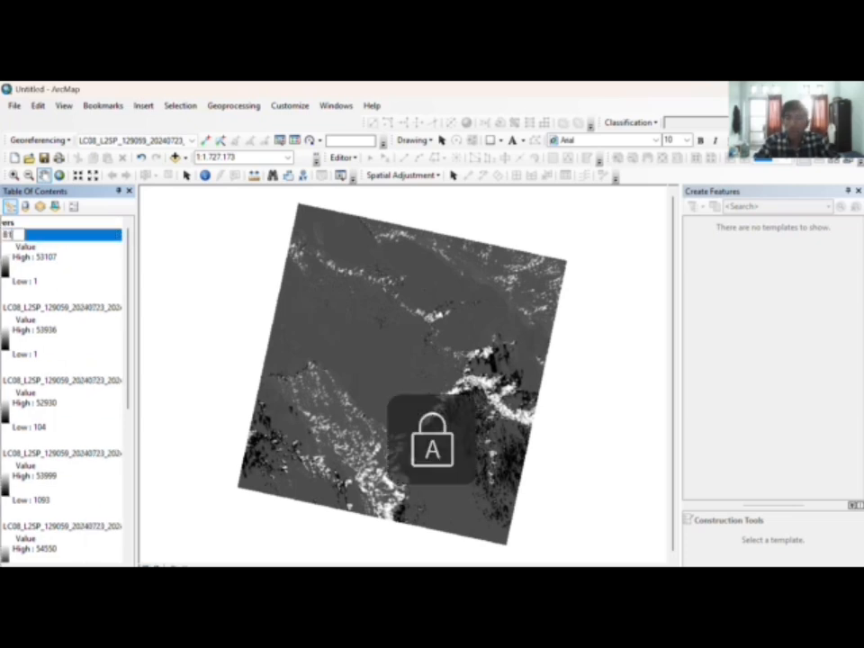
pyautogui.press('Return')
pyautogui.click(104, 308)
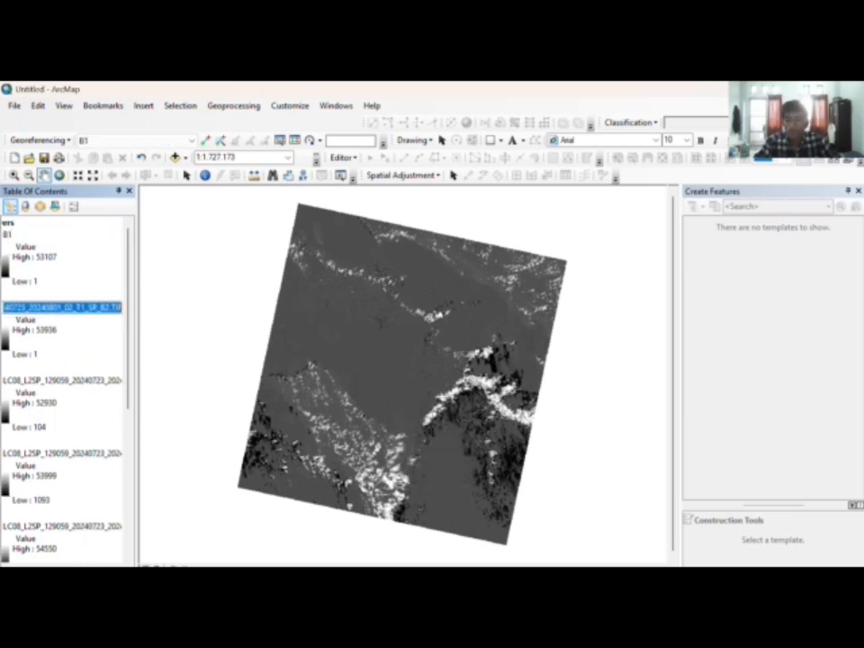
pyautogui.click(104, 309)
pyautogui.press('Return')
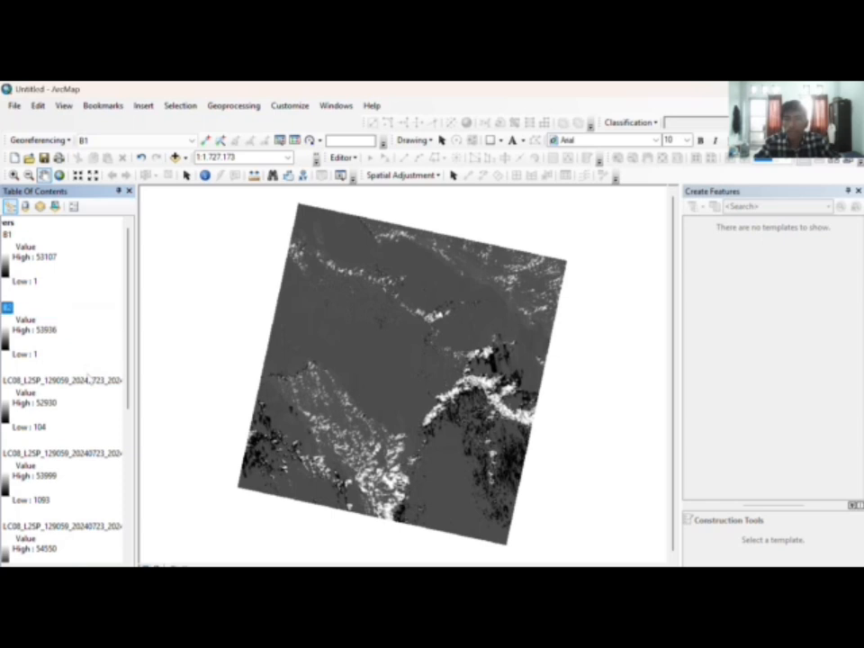
pyautogui.click(99, 381)
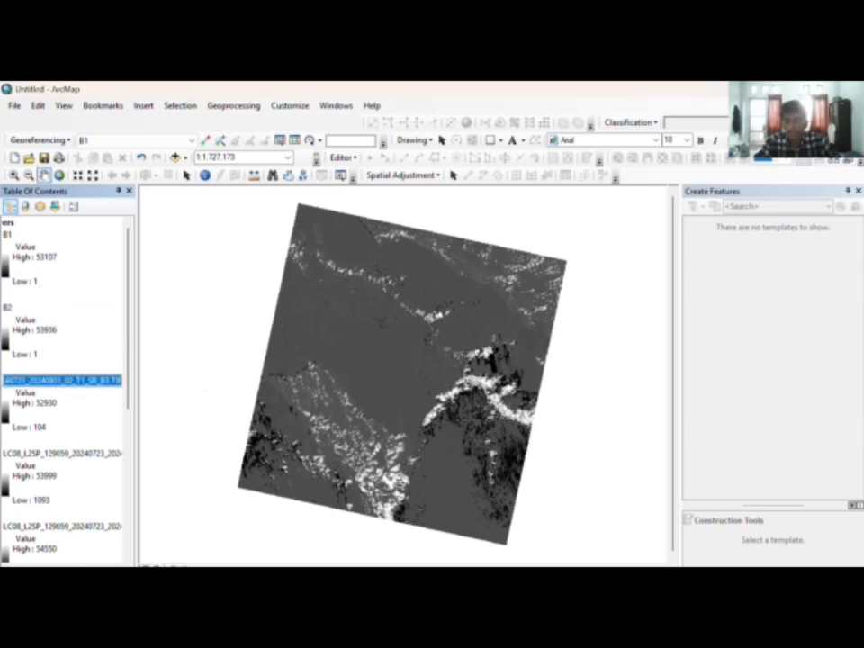
pyautogui.click(99, 380)
pyautogui.write('B3')
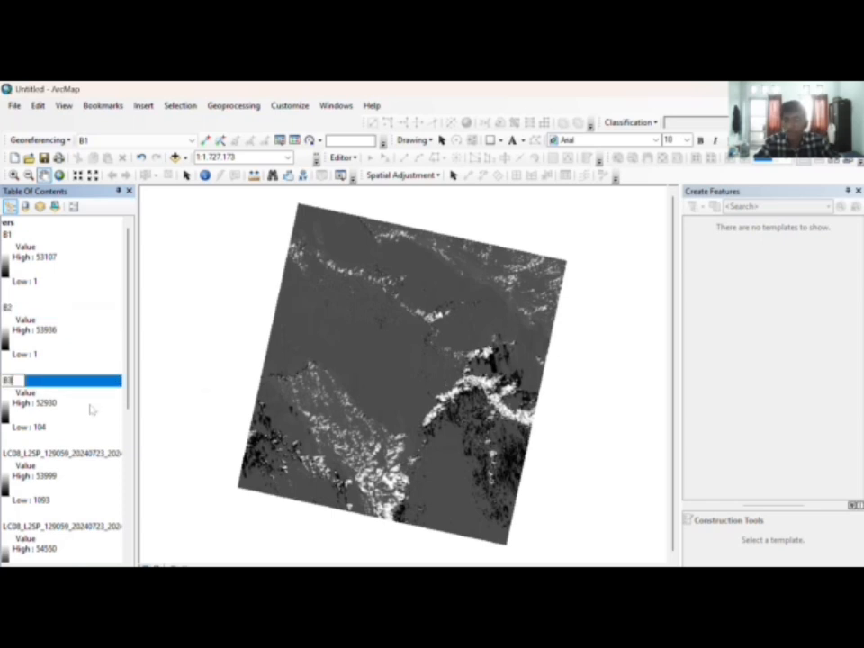
pyautogui.click(85, 461)
pyautogui.press('Up')
pyautogui.press('Up')
pyautogui.press('Up')
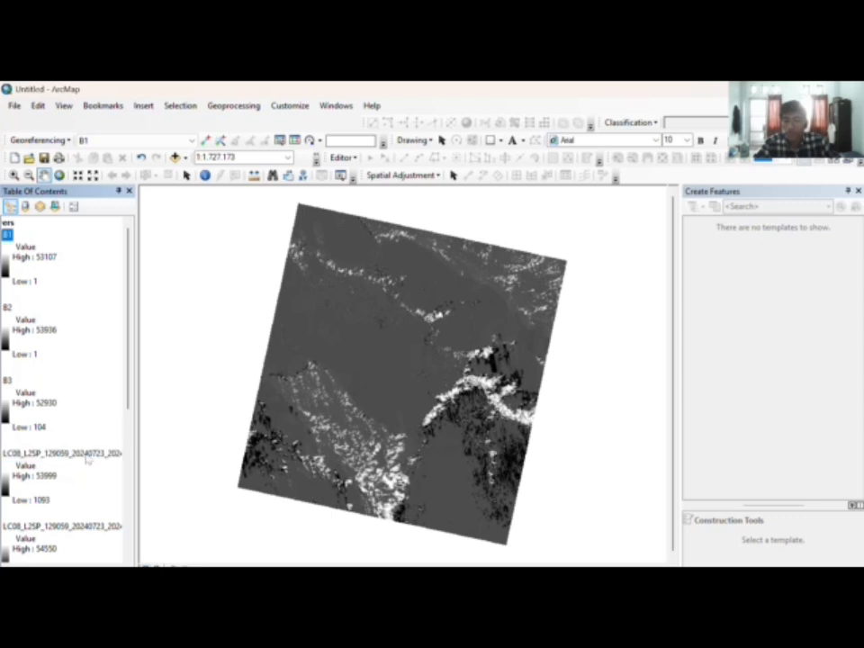
pyautogui.click(87, 455)
pyautogui.click(87, 454)
pyautogui.write('B')
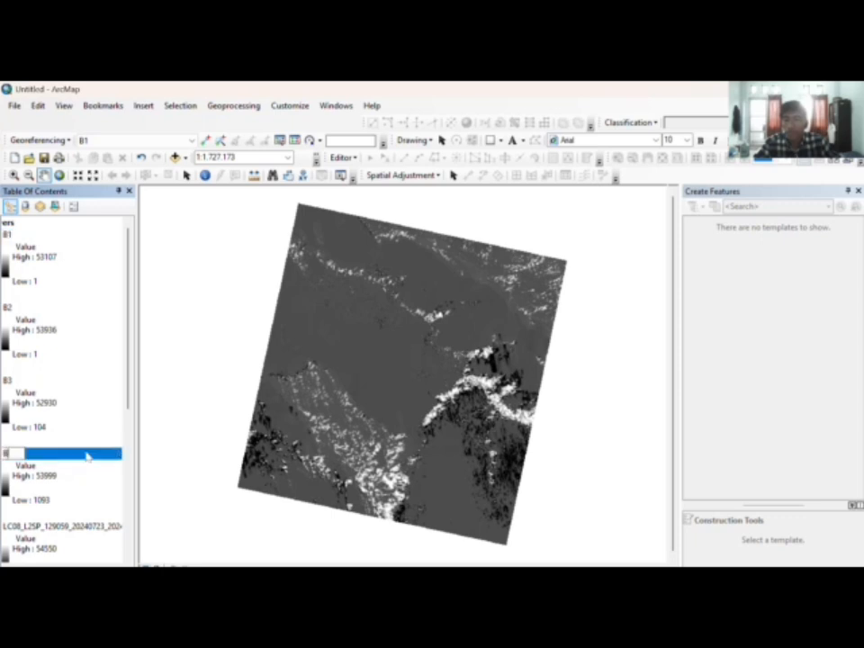
pyautogui.write('4')
pyautogui.press('Return')
# Step: Rename the remaining band layers B5, B6, B7 and B8
pyautogui.press('Down')
pyautogui.press('F2')
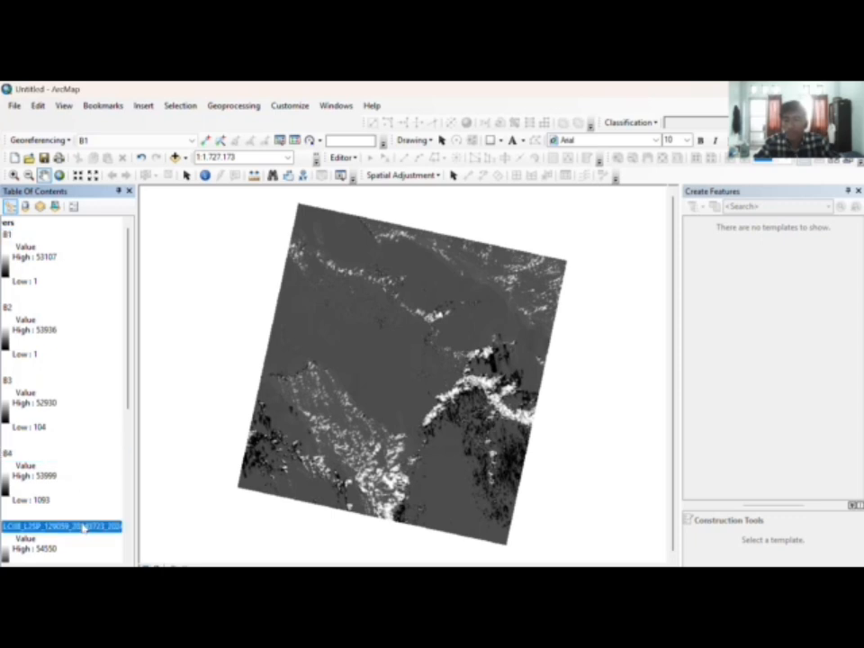
pyautogui.write('B')
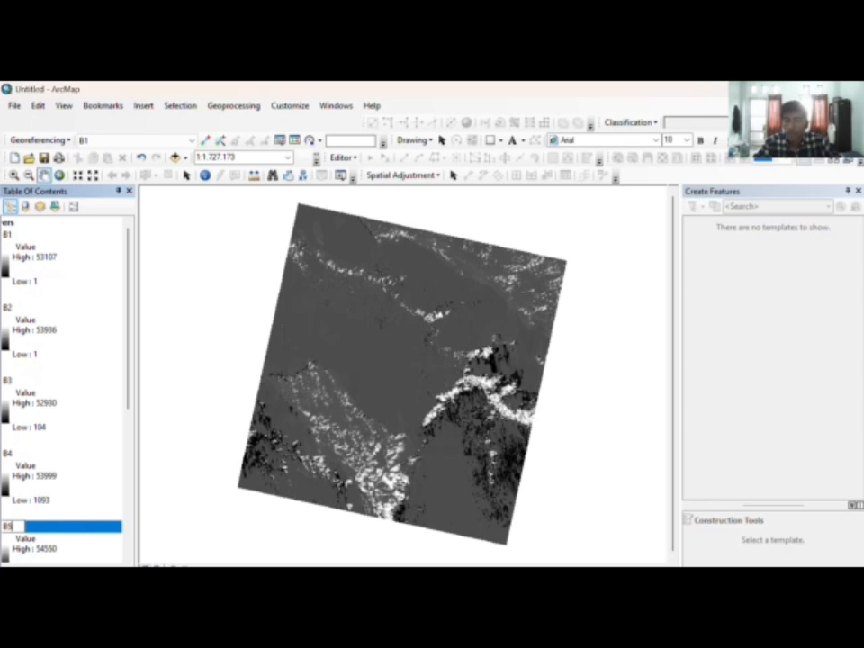
pyautogui.write('5')
pyautogui.press('Return')
pyautogui.scroll(-3, 84, 501)
pyautogui.press('Down')
pyautogui.press('F2')
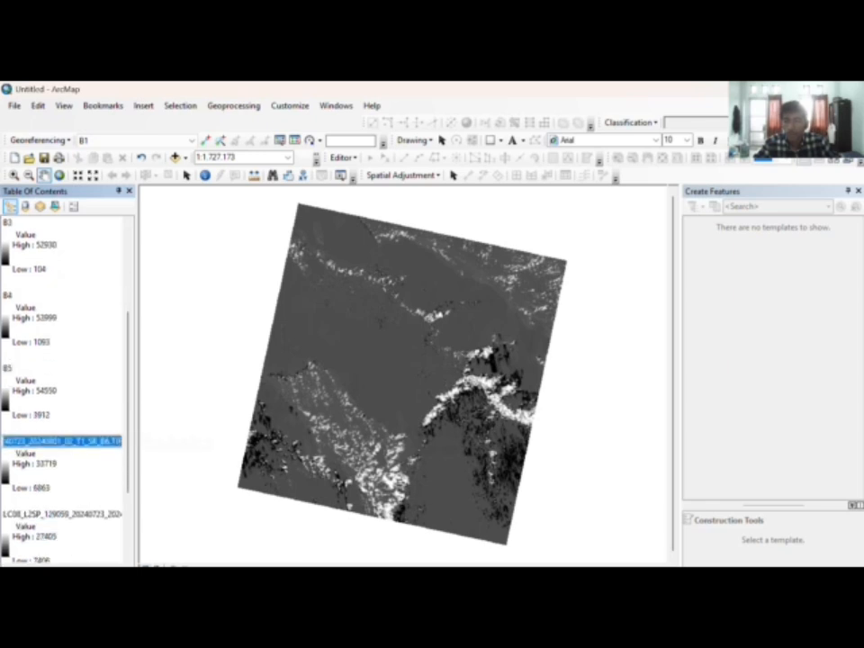
pyautogui.write('B6')
pyautogui.press('Return')
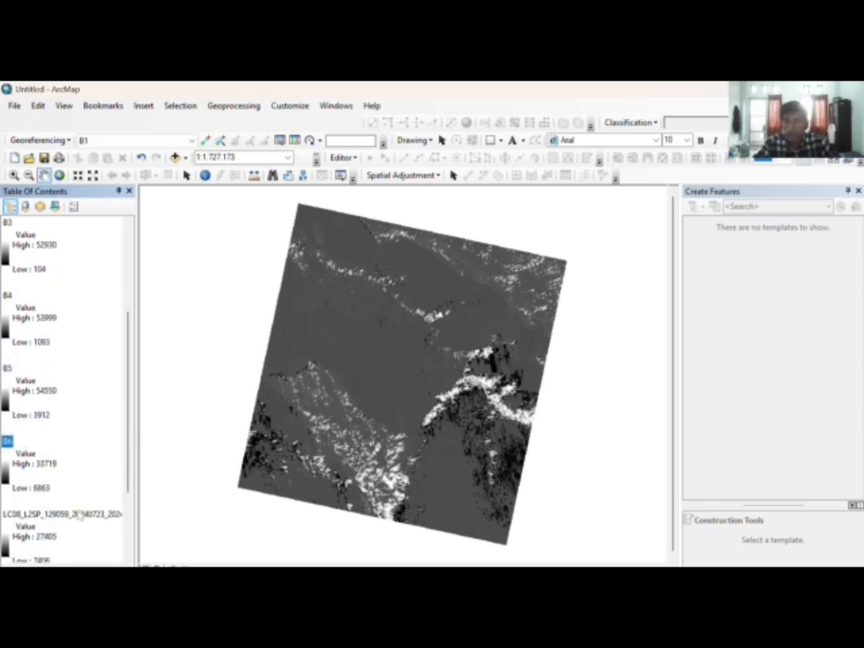
pyautogui.press('Down')
pyautogui.press('F2')
pyautogui.write('B')
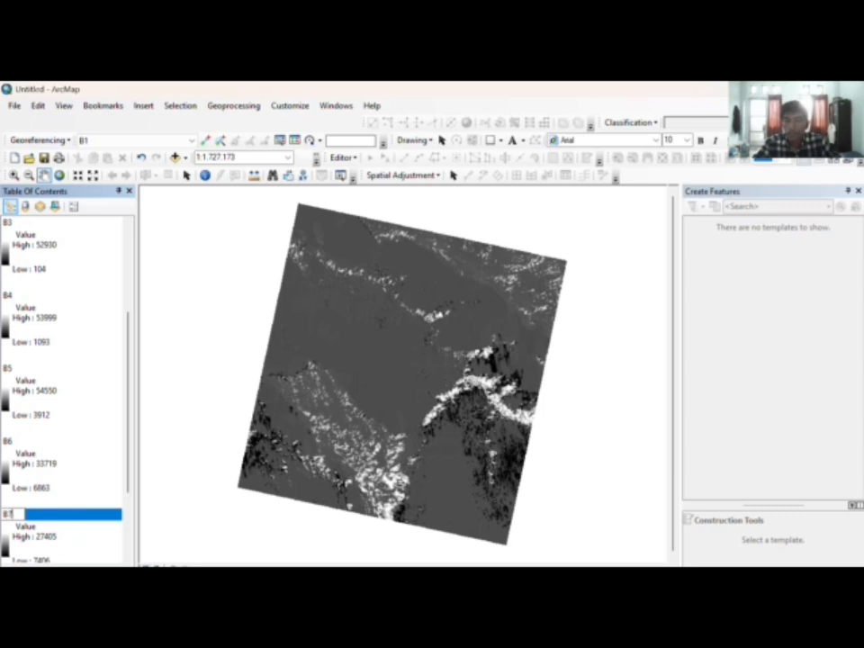
pyautogui.write('7')
pyautogui.press('Return')
pyautogui.scroll(-2, 81, 496)
pyautogui.press('Down')
pyautogui.press('F2')
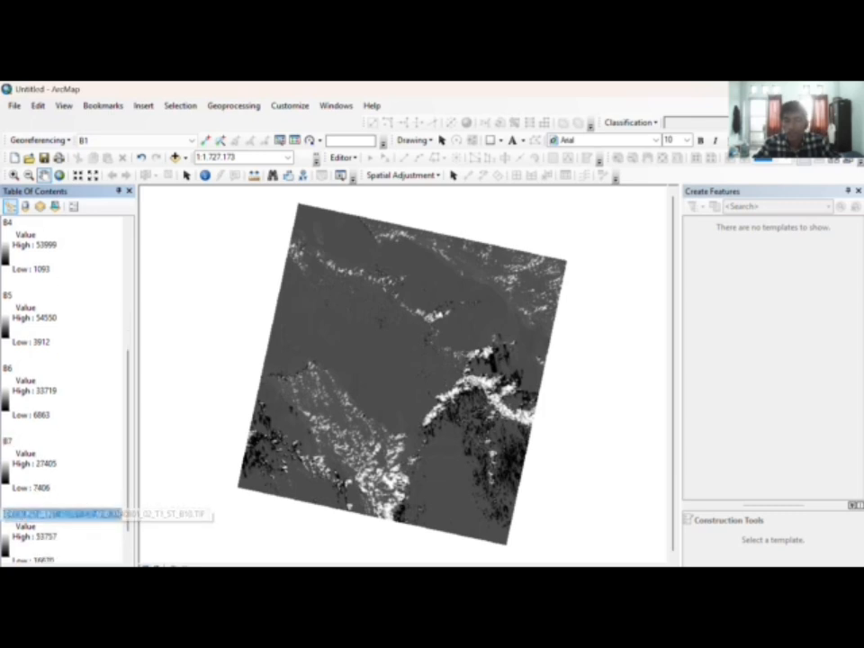
pyautogui.write('B8')
pyautogui.press('Return')
pyautogui.scroll(6, 86, 497)
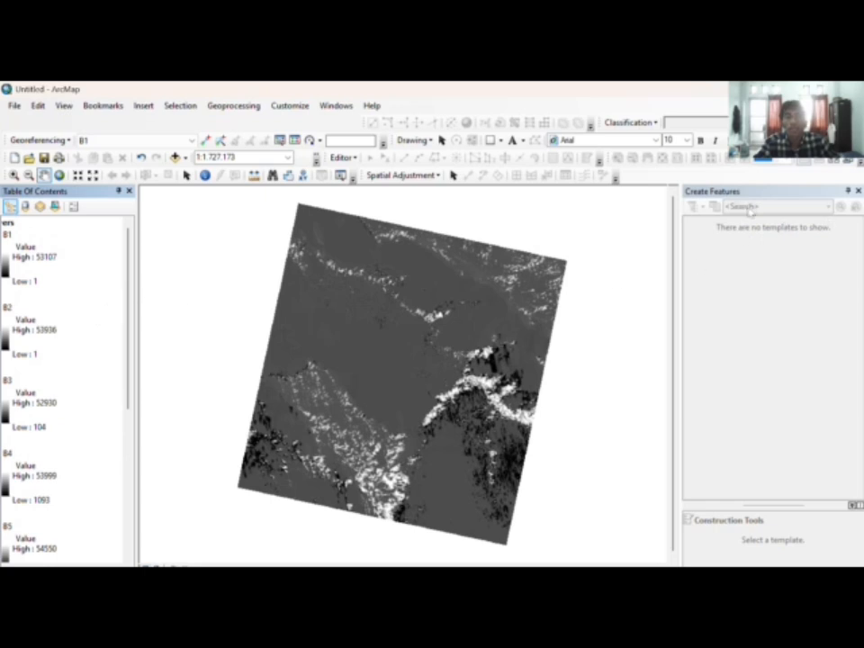
# Step: Search for 'composite band' and open the Composite Bands (Data Management) tool
pyautogui.click(337, 105)
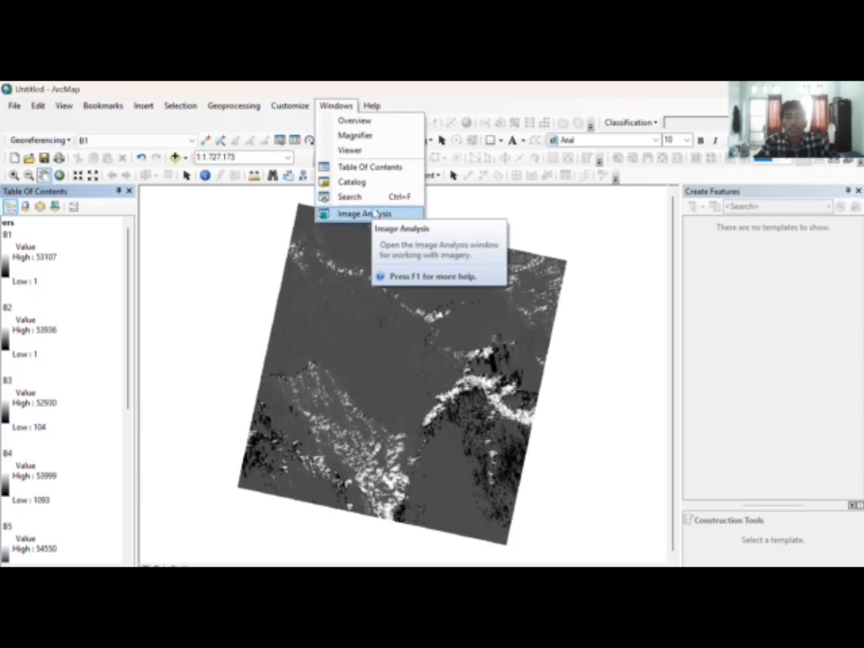
pyautogui.click(373, 198)
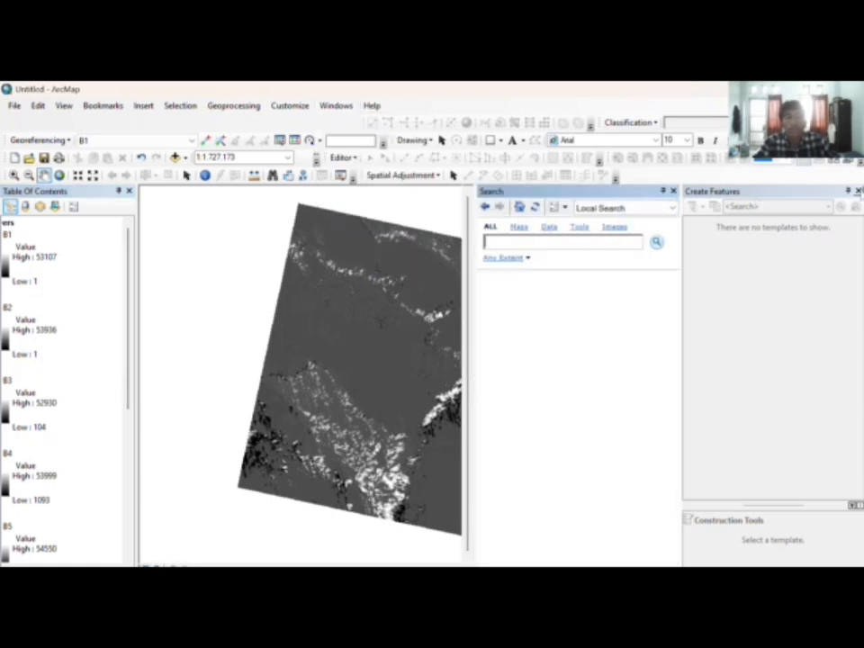
pyautogui.click(857, 191)
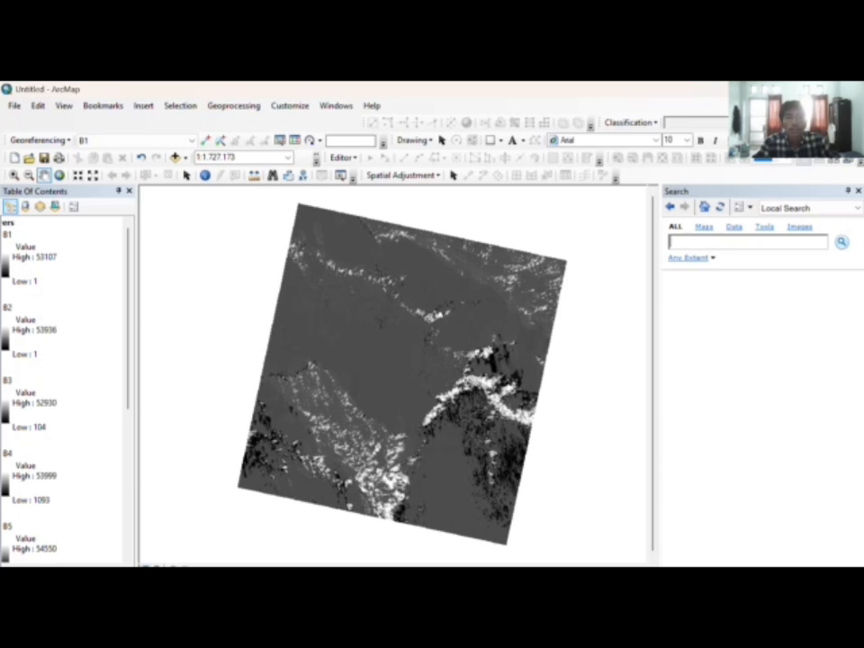
pyautogui.press('capslock')
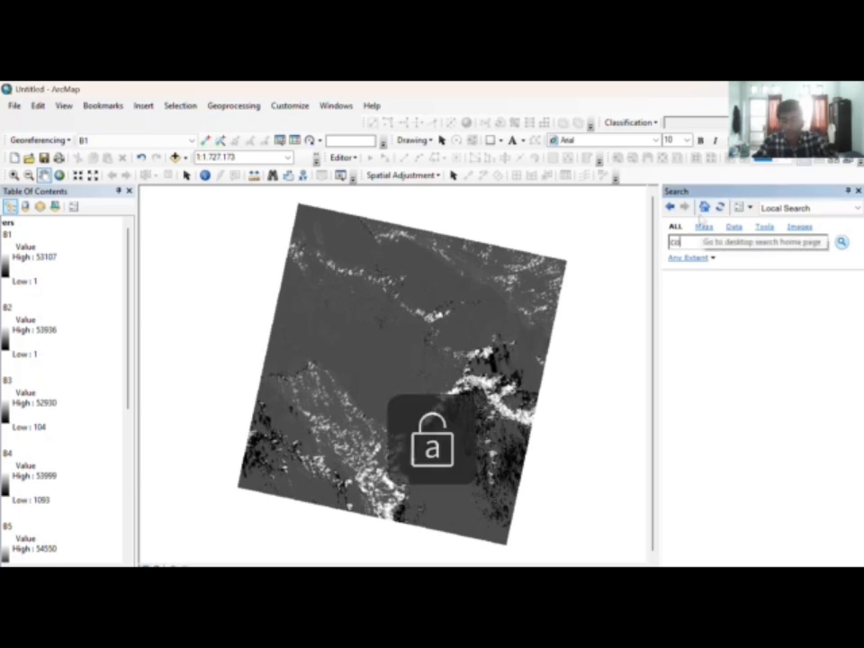
pyautogui.write('mpo')
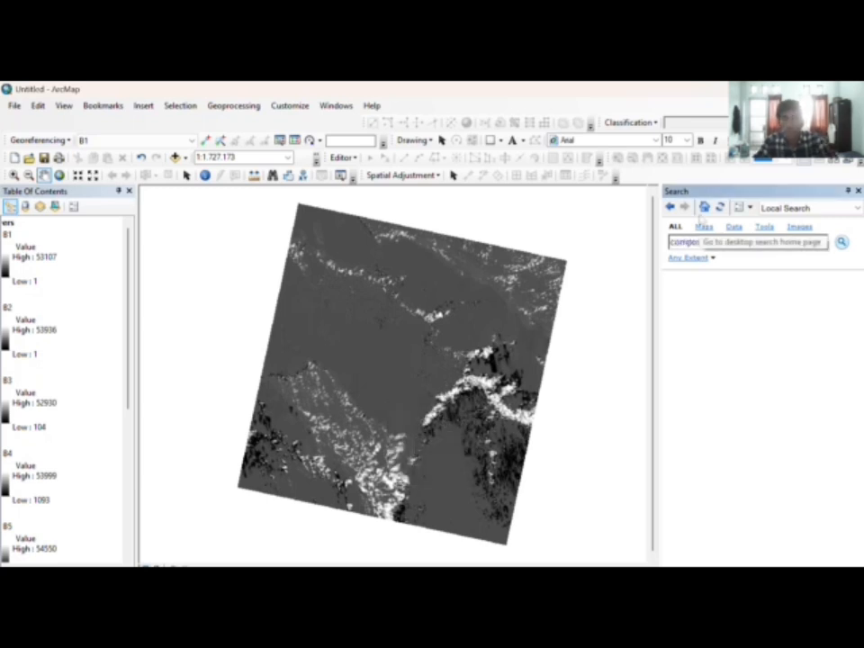
pyautogui.write('site band')
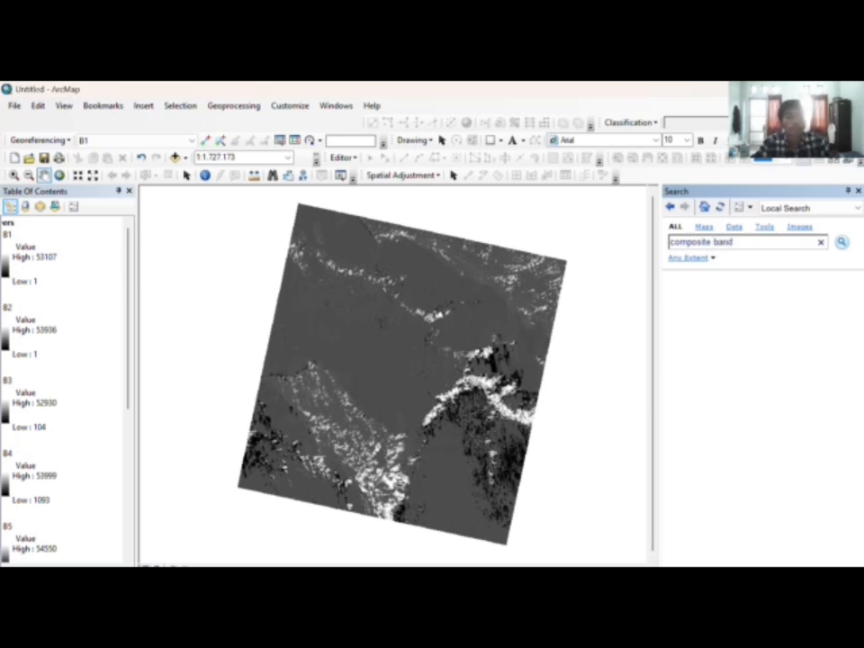
pyautogui.press('Return')
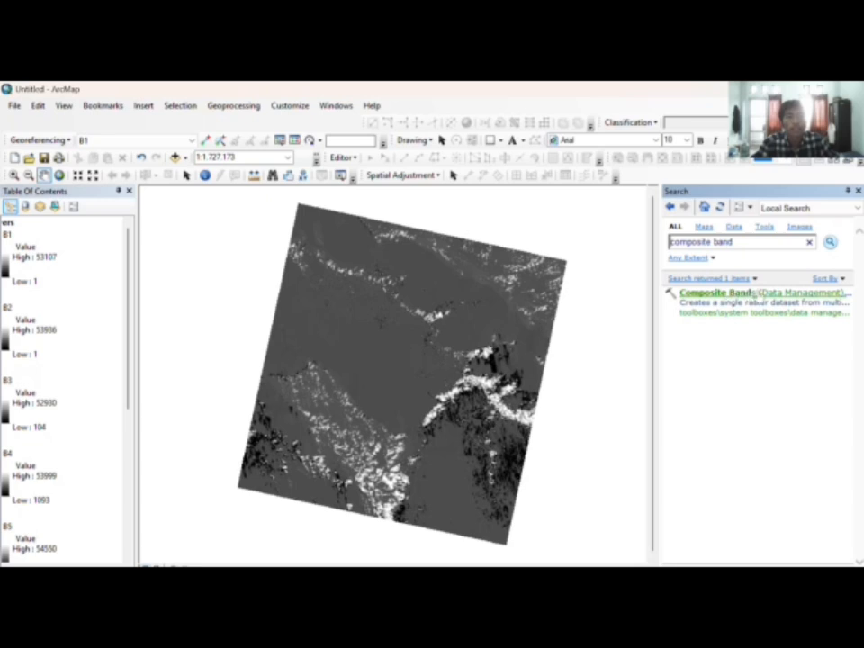
pyautogui.click(782, 293)
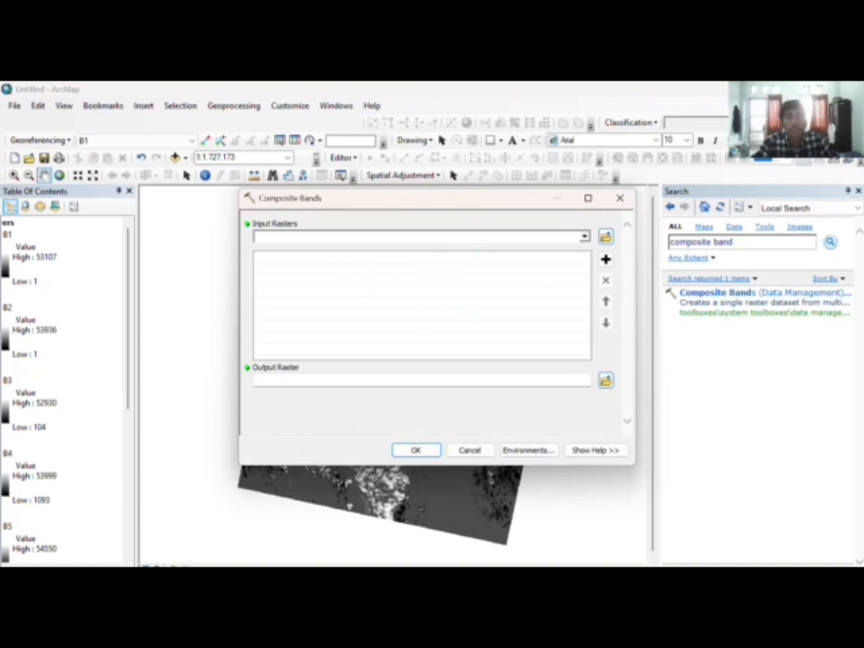
# Step: Add B1, B2, B3 and B4 as Composite Bands input rasters
pyautogui.click(584, 237)
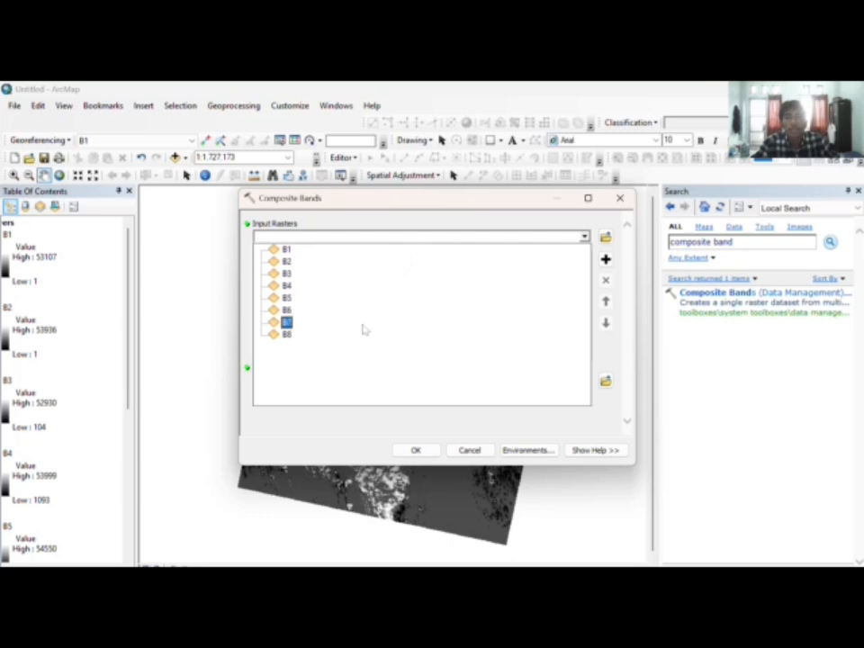
pyautogui.click(332, 250)
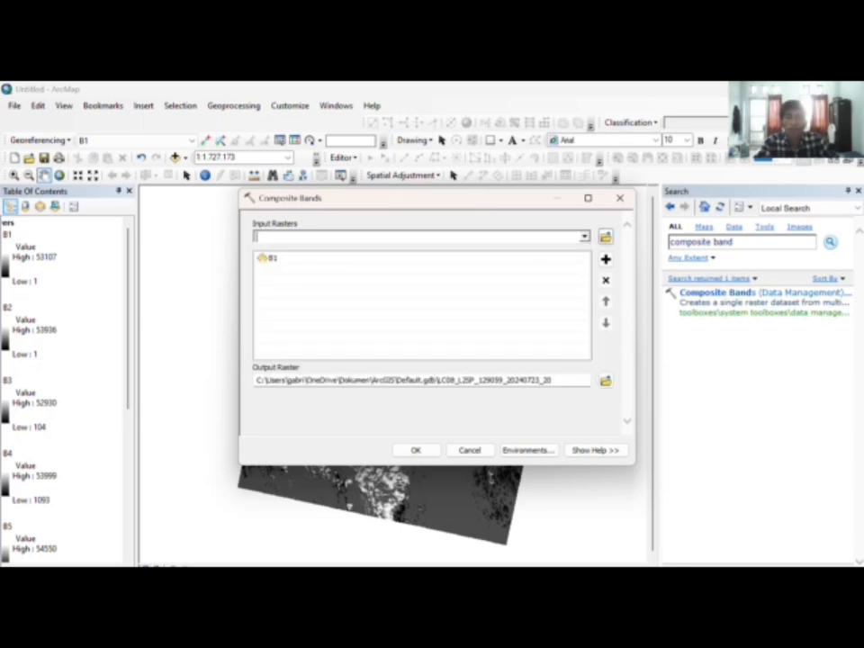
pyautogui.click(584, 237)
pyautogui.click(441, 260)
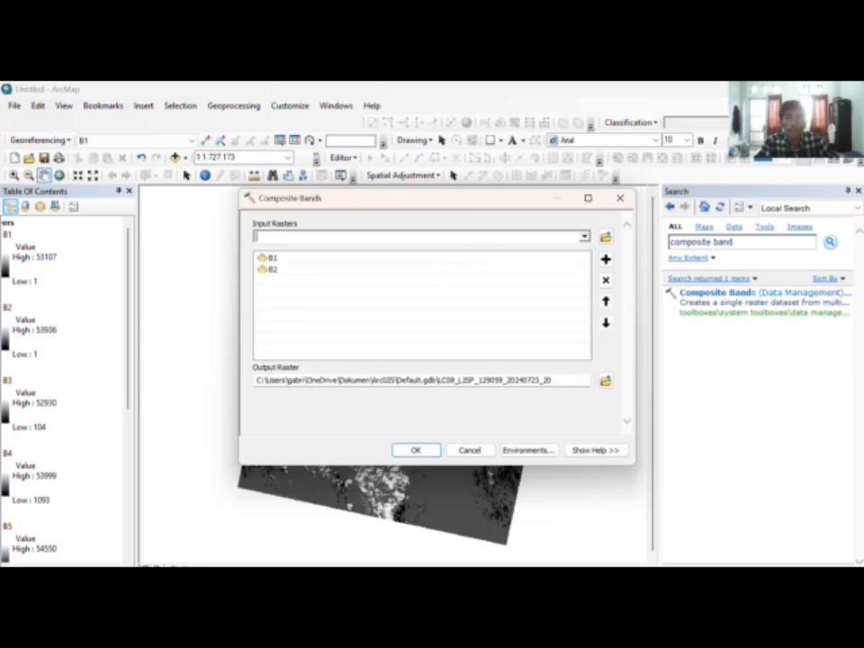
pyautogui.click(584, 237)
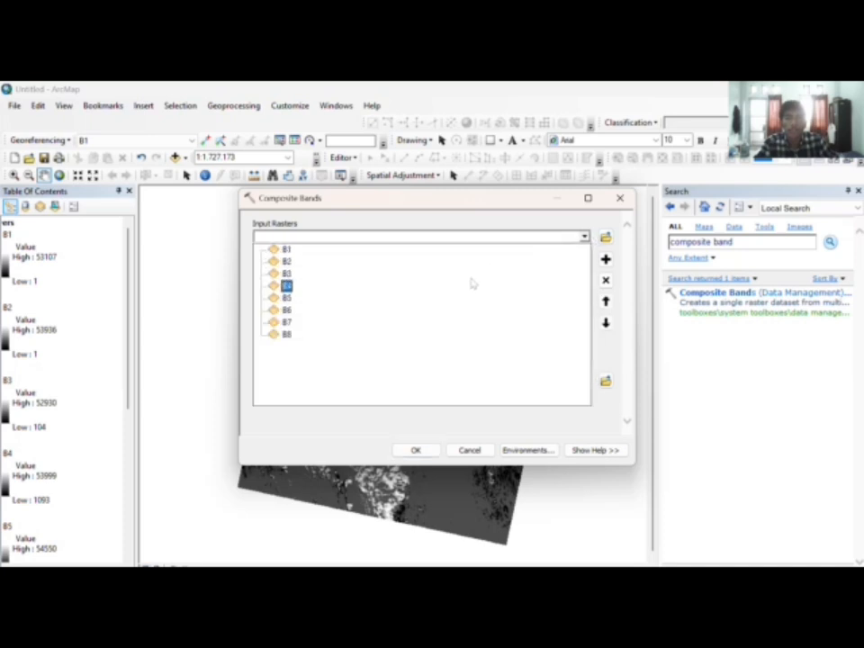
pyautogui.click(473, 282)
pyautogui.click(286, 286)
# Step: Add B5, B6, B7 and B8 as the remaining input rasters
pyautogui.click(584, 237)
pyautogui.click(542, 295)
pyautogui.click(584, 237)
pyautogui.click(545, 311)
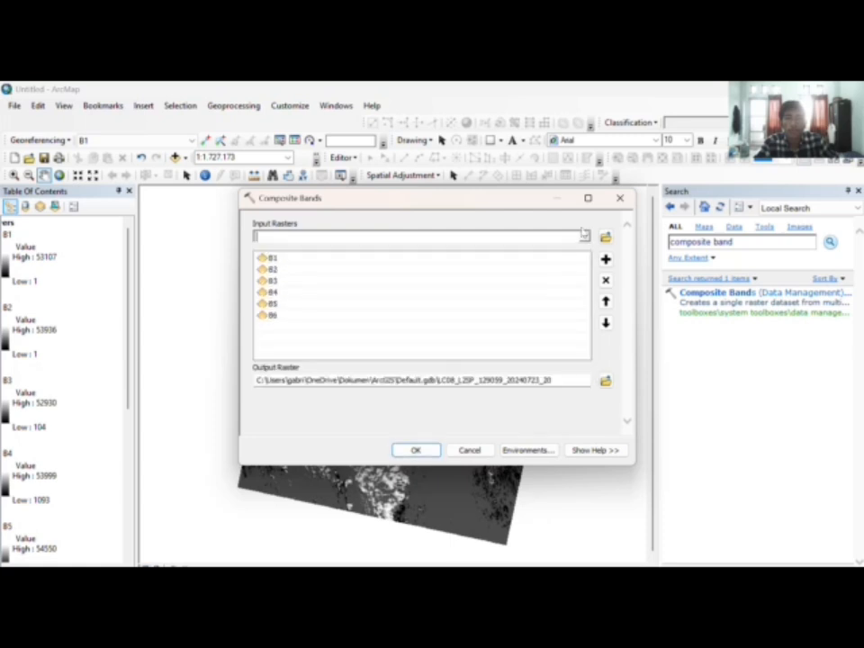
pyautogui.click(584, 237)
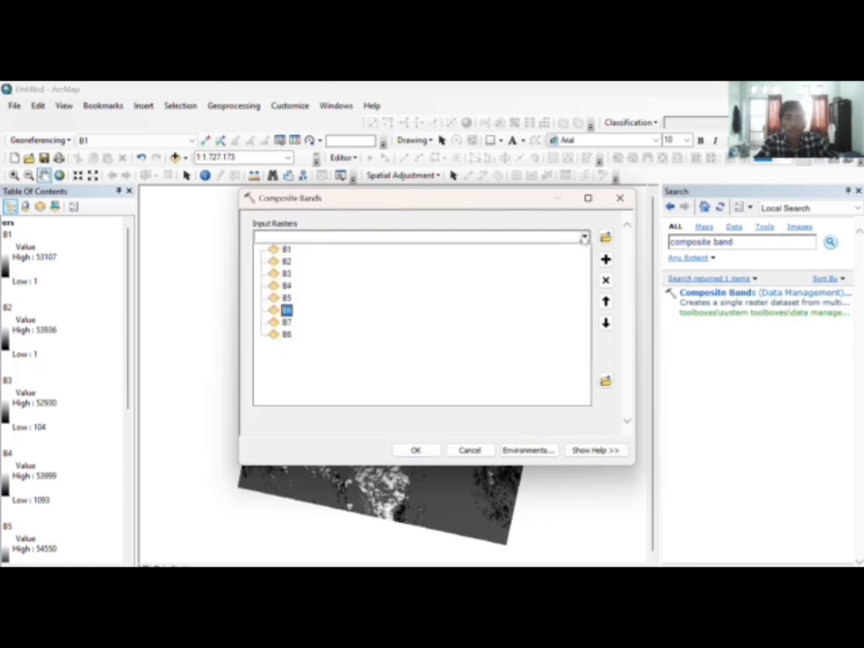
pyautogui.click(549, 323)
pyautogui.click(584, 237)
pyautogui.click(436, 339)
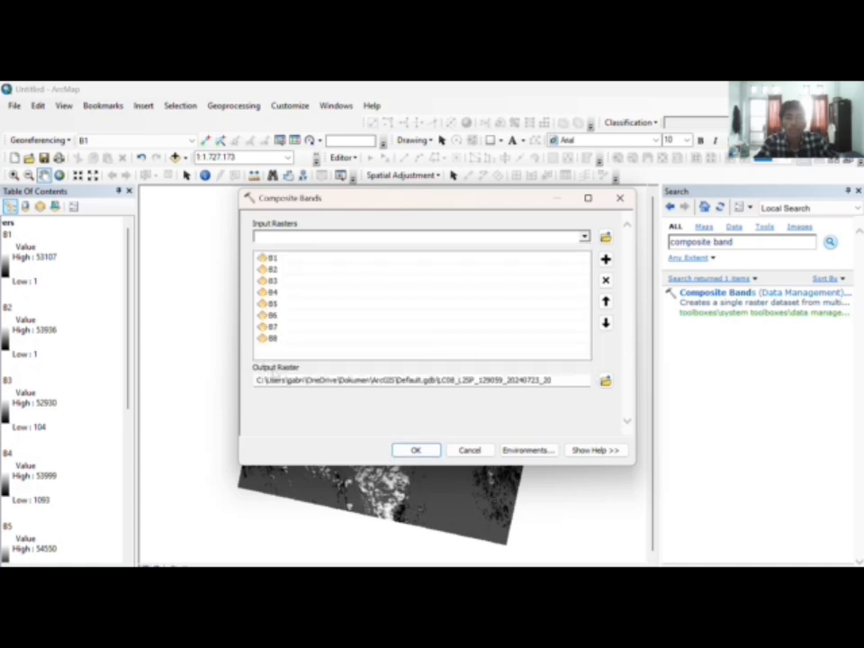
# Step: Browse the Output Raster location to the downloaded Landsat scene folder
pyautogui.click(605, 382)
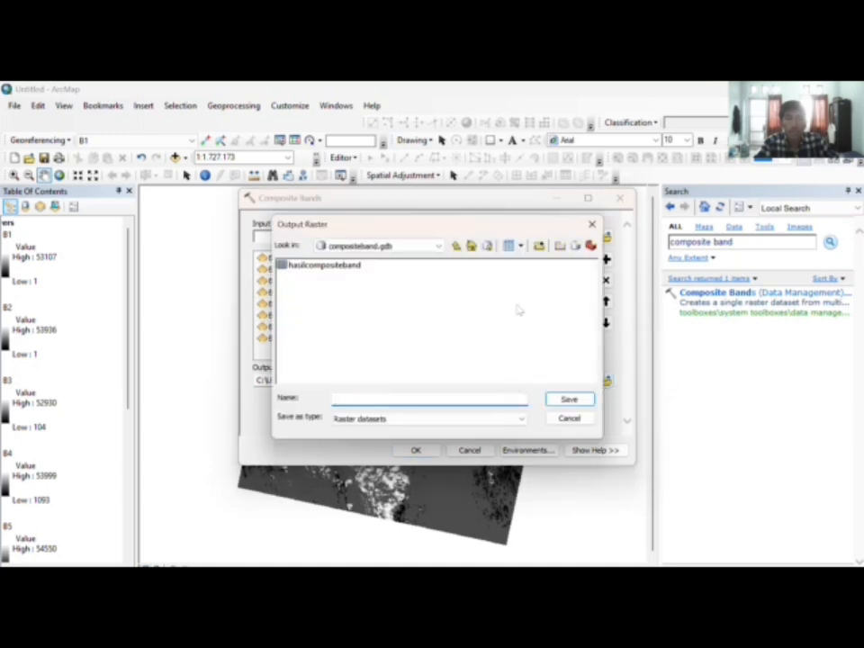
pyautogui.click(405, 245)
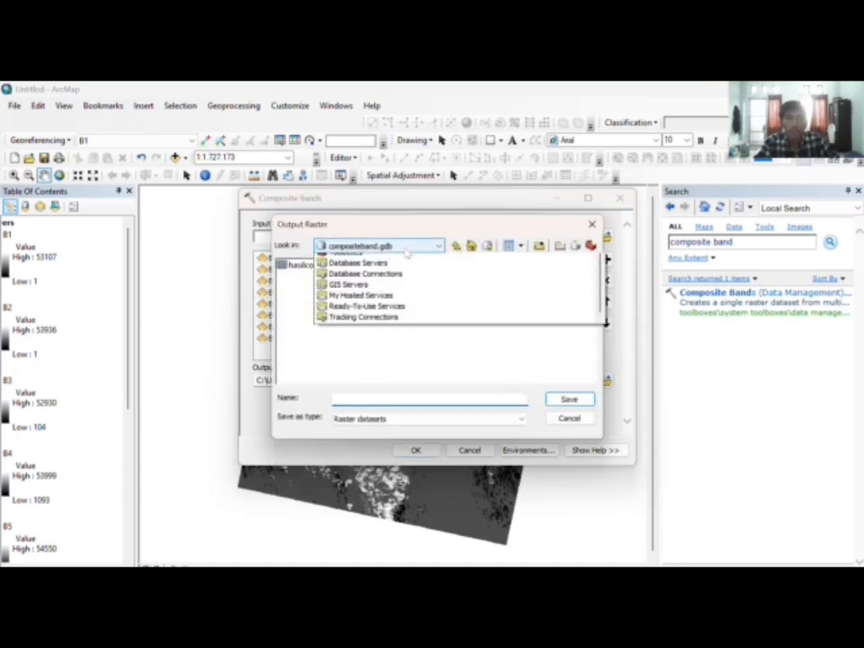
pyautogui.click(405, 280)
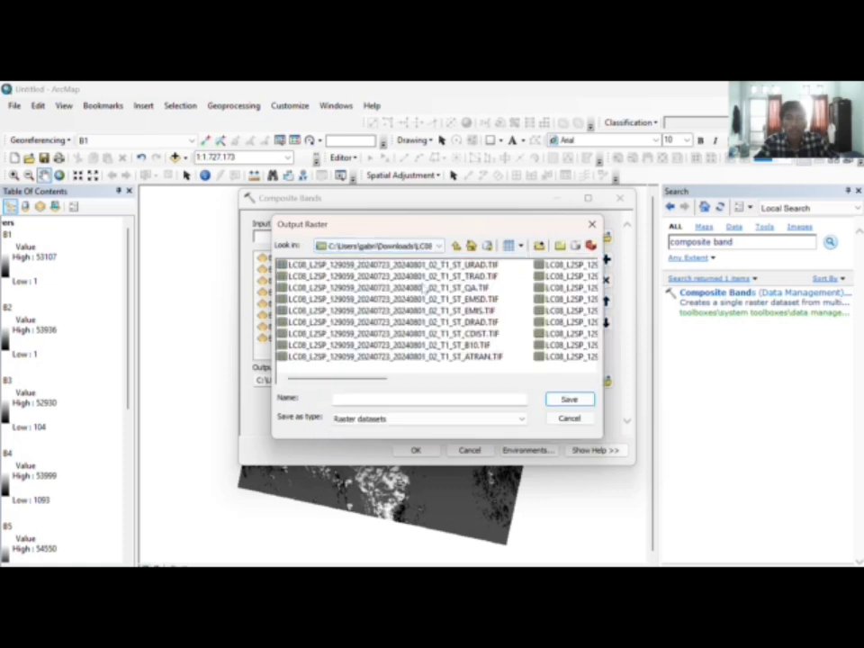
pyautogui.moveTo(338, 378); pyautogui.dragTo(569, 377)
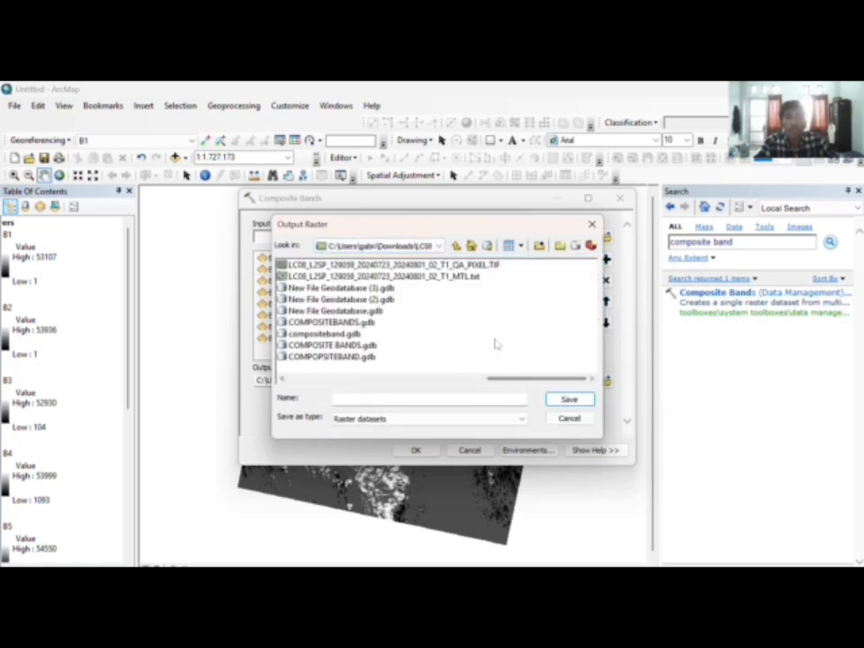
pyautogui.moveTo(497, 376); pyautogui.dragTo(550, 376)
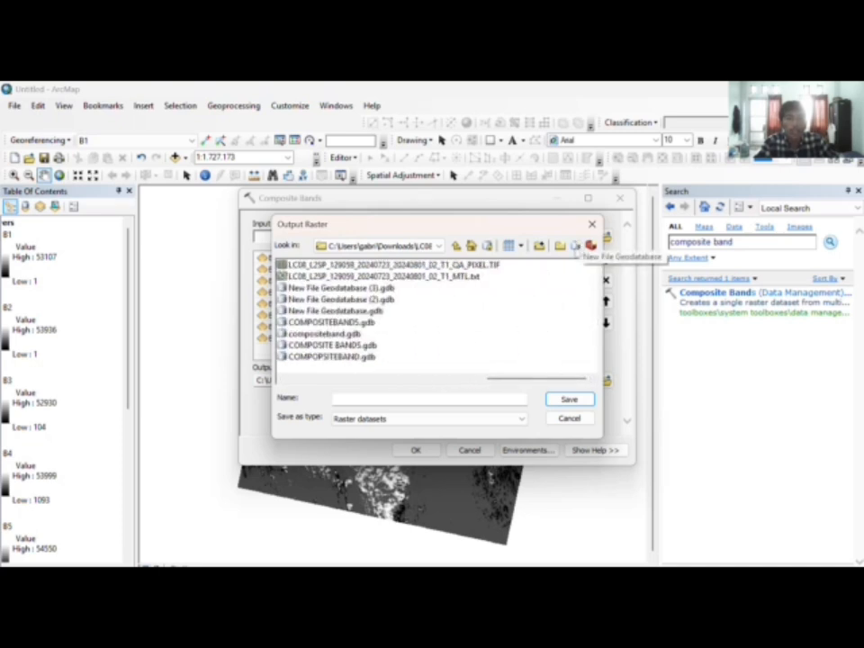
# Step: Create a new file geodatabase, trying the name compositebands, and open it as the save location
pyautogui.click(575, 245)
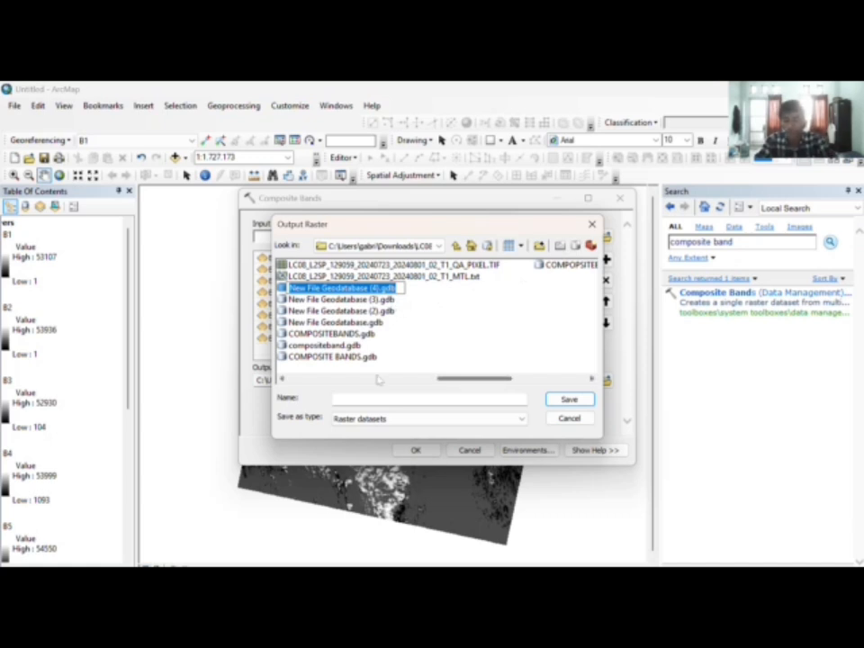
pyautogui.write('composite')
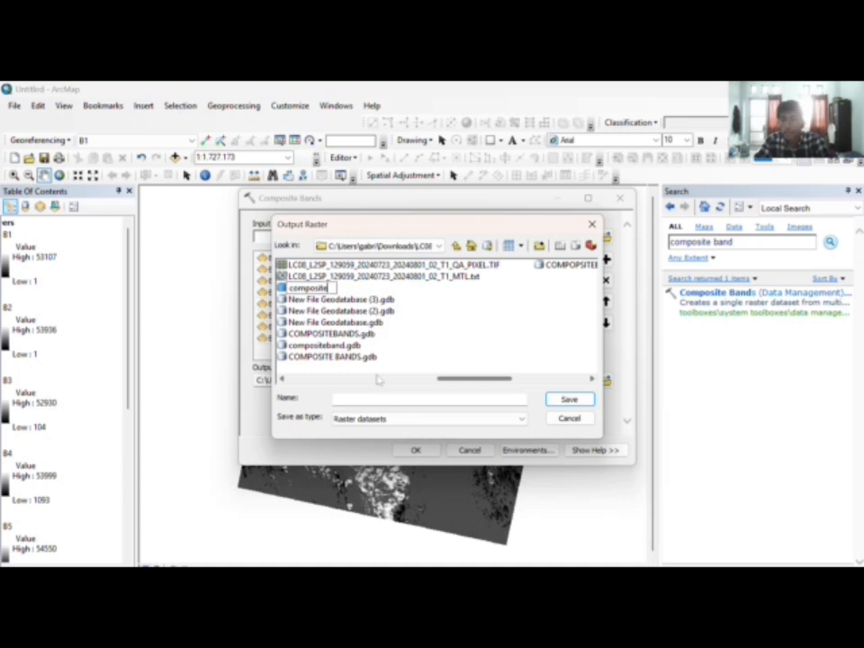
pyautogui.write('bands')
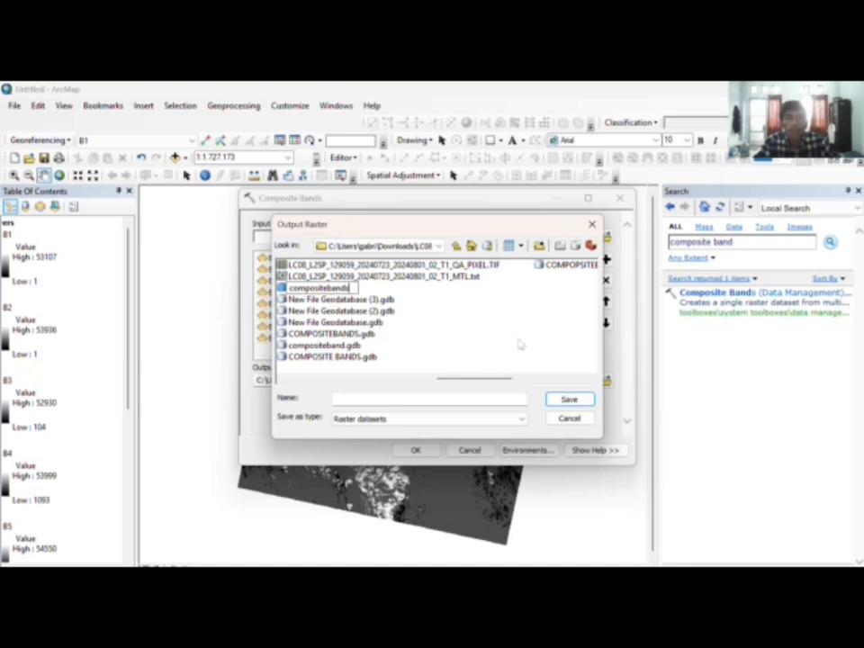
pyautogui.click(565, 397)
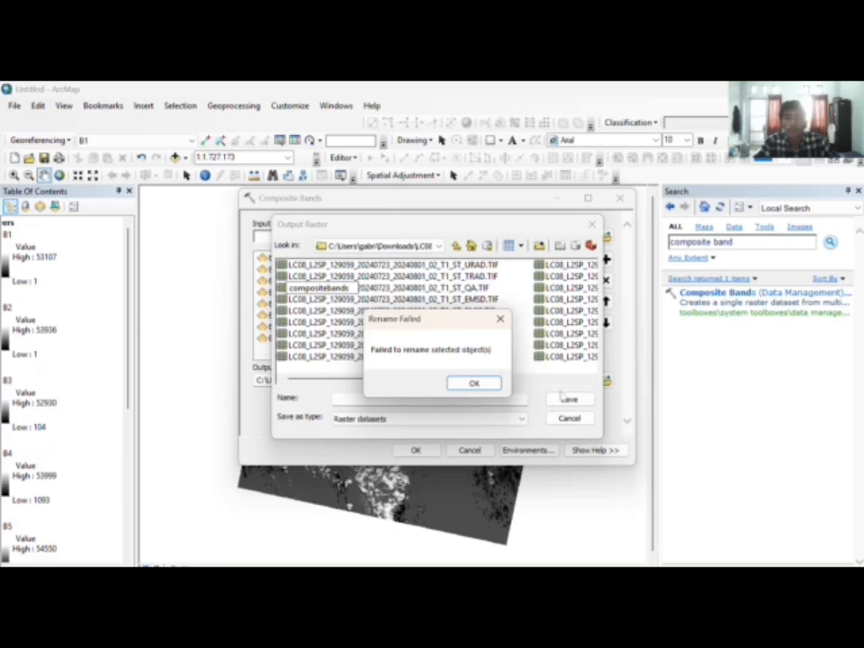
pyautogui.click(468, 385)
pyautogui.moveTo(306, 378); pyautogui.dragTo(535, 379)
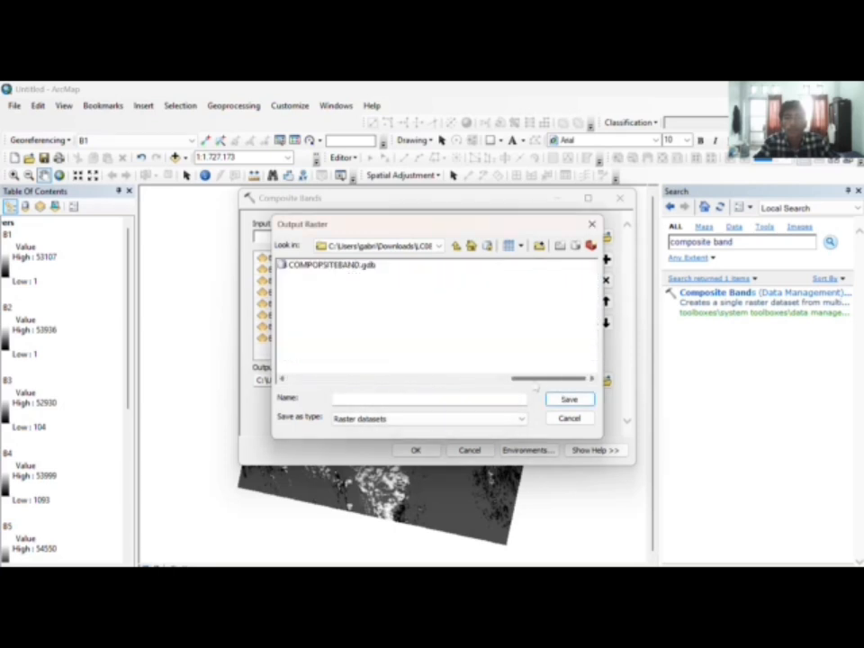
pyautogui.scroll(5, 352, 286)
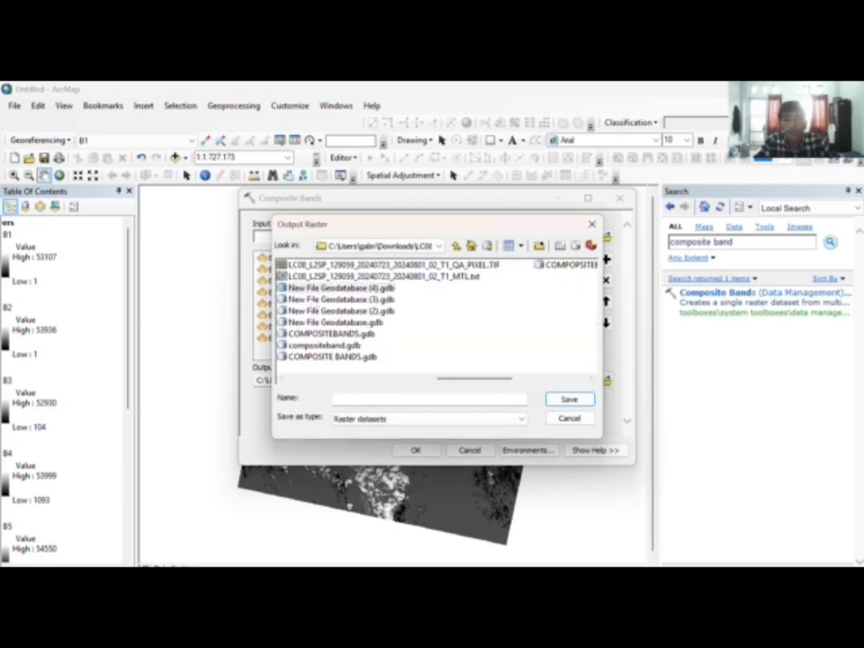
pyautogui.doubleClick(364, 288)
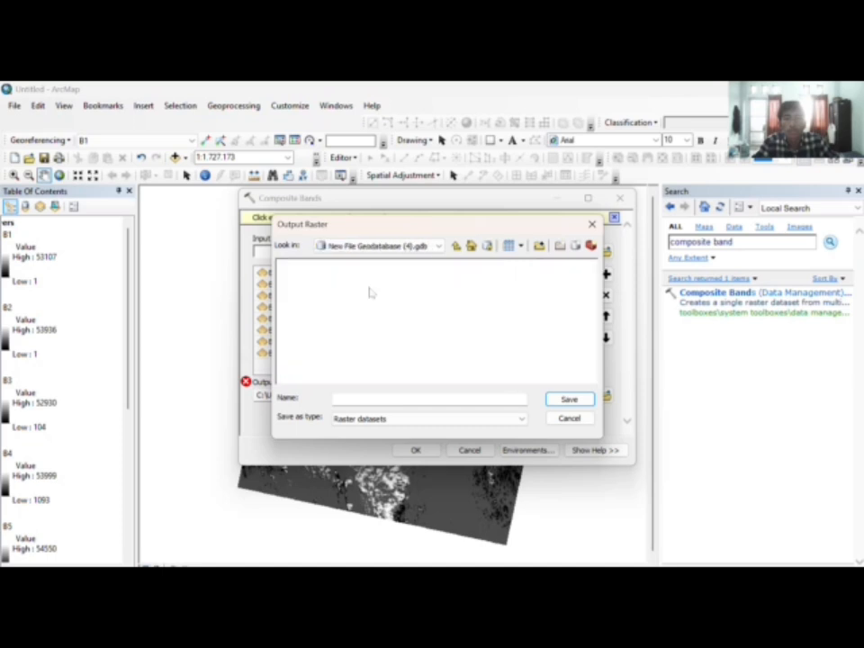
# Step: Name the output raster hasilcompositeband and run Composite Bands
pyautogui.click(336, 398)
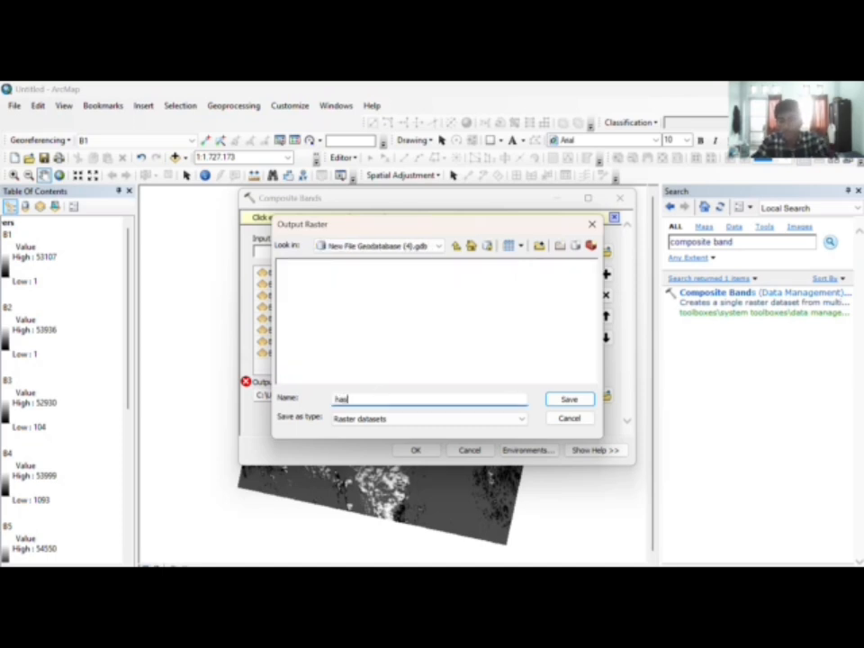
pyautogui.write('hasilcompo')
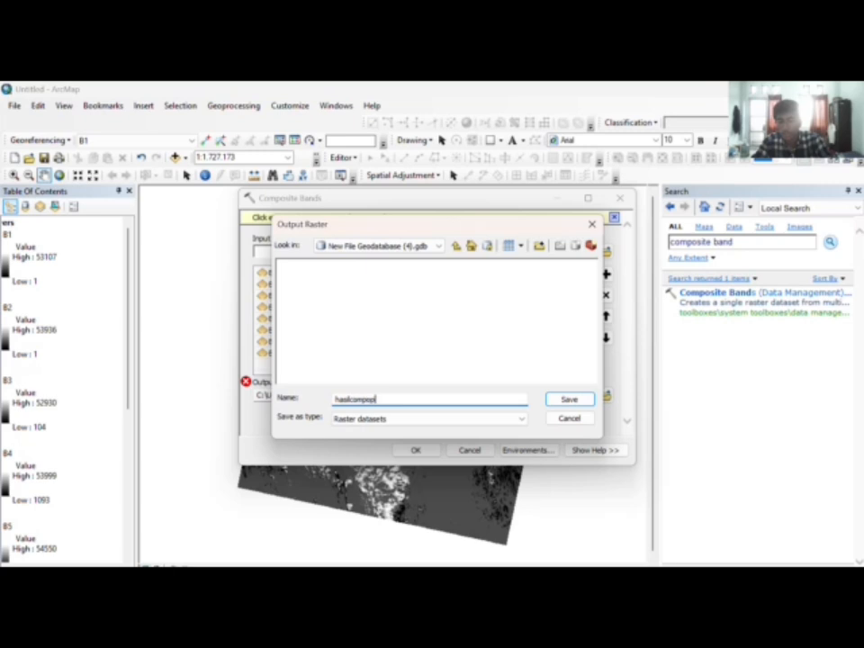
pyautogui.write('site')
pyautogui.press('BackSpace')
pyautogui.press('BackSpace')
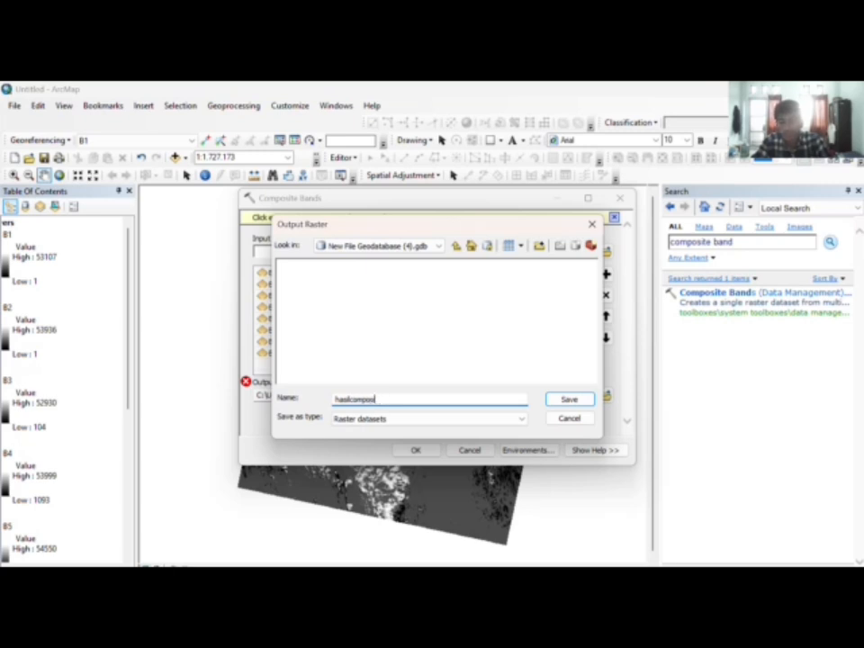
pyautogui.write('teband')
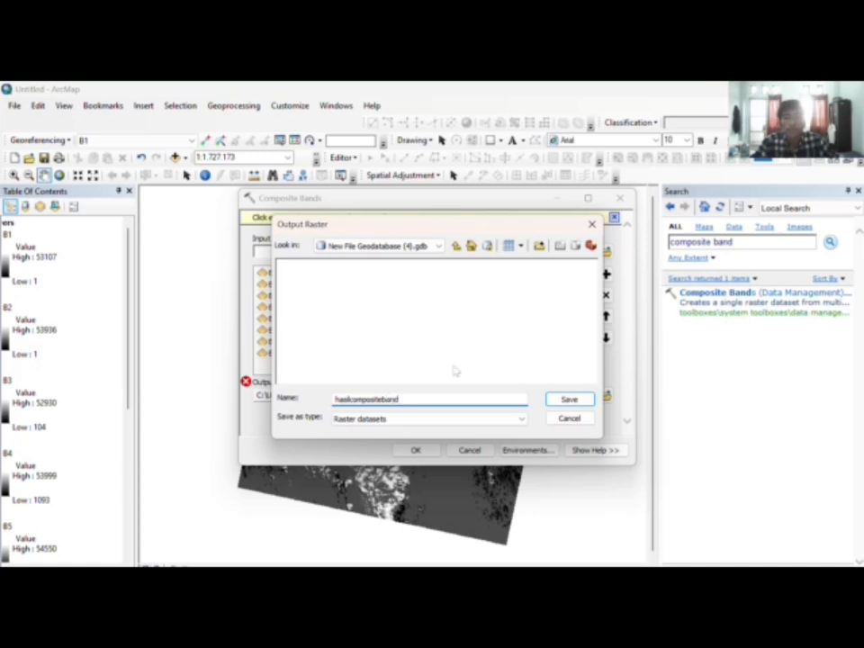
pyautogui.click(567, 399)
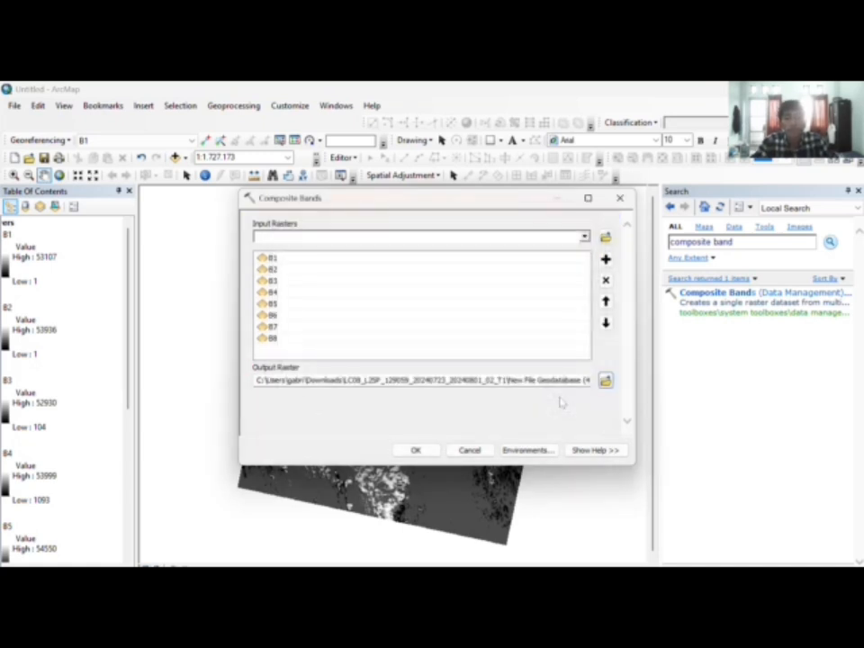
pyautogui.click(416, 450)
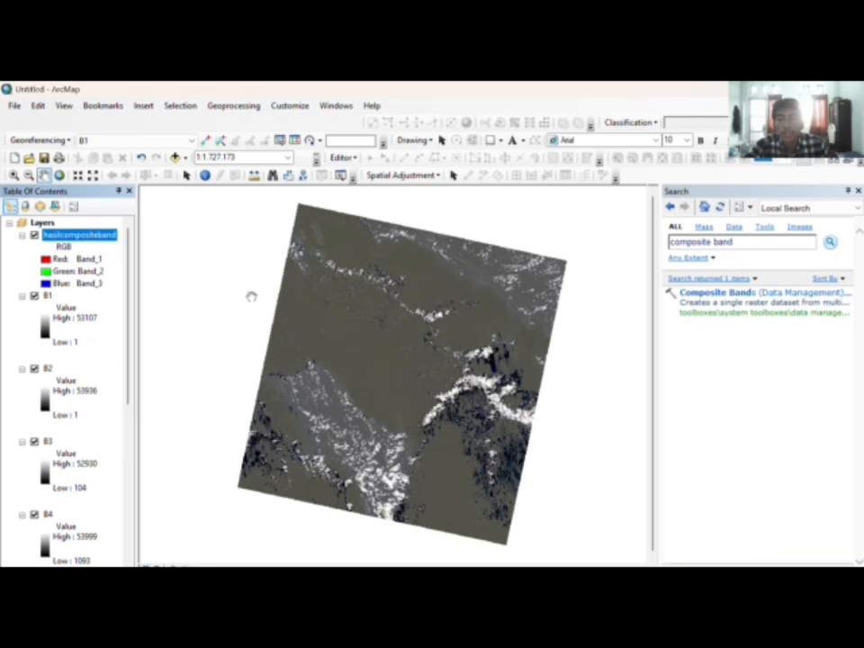
# Step: Collapse the legends of band layers B1 through B8
pyautogui.click(21, 296)
pyautogui.click(22, 307)
pyautogui.click(22, 320)
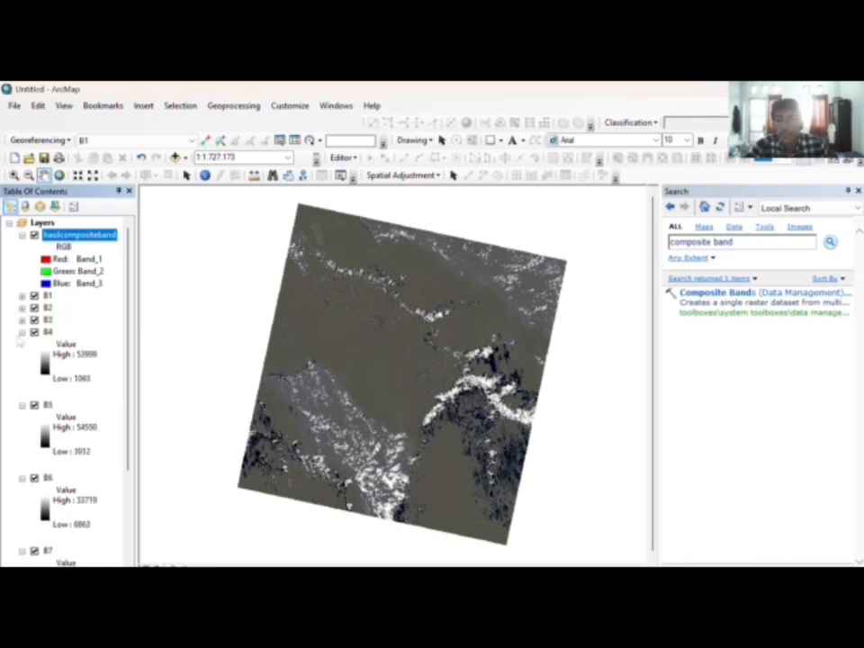
pyautogui.click(22, 332)
pyautogui.click(22, 345)
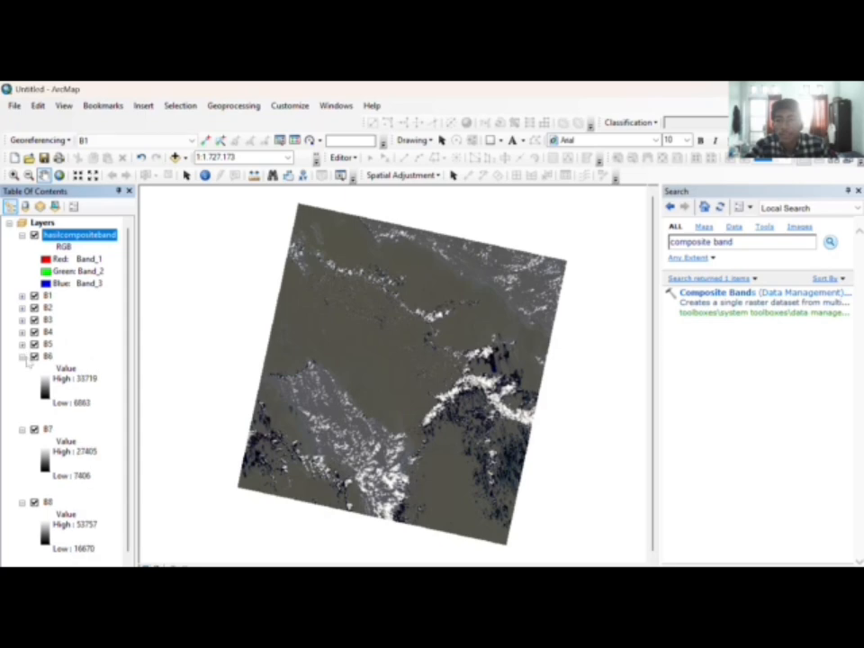
pyautogui.click(22, 356)
pyautogui.click(22, 369)
pyautogui.click(22, 381)
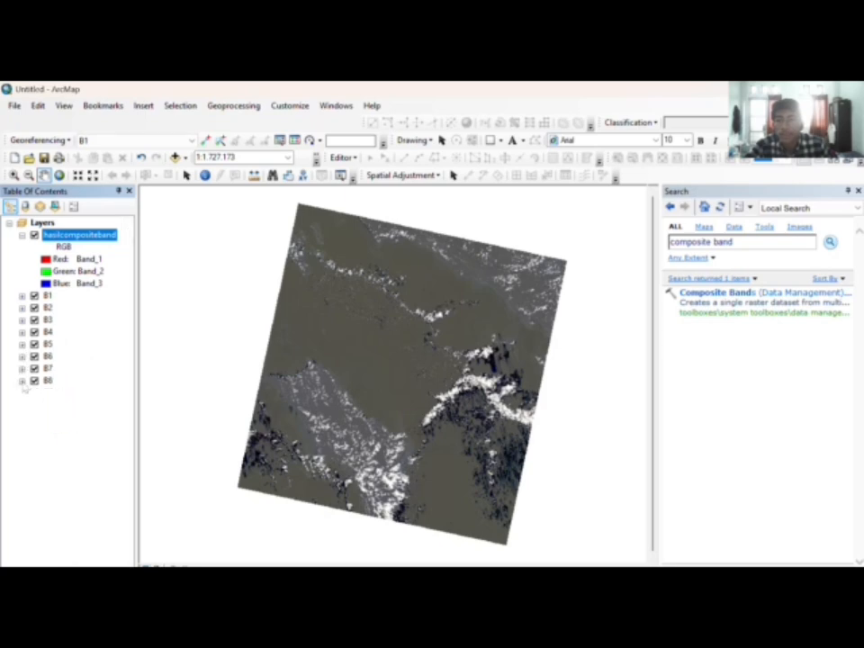
# Step: Turn off band layers B8, B5, B4, B3 and B1
pyautogui.click(34, 380)
pyautogui.click(34, 344)
pyautogui.click(35, 332)
pyautogui.click(34, 320)
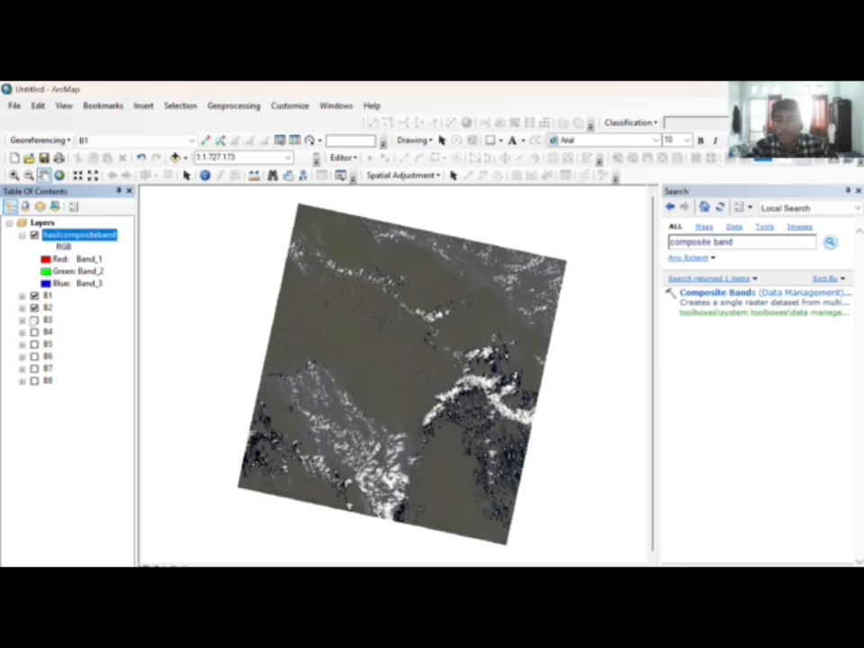
pyautogui.click(34, 296)
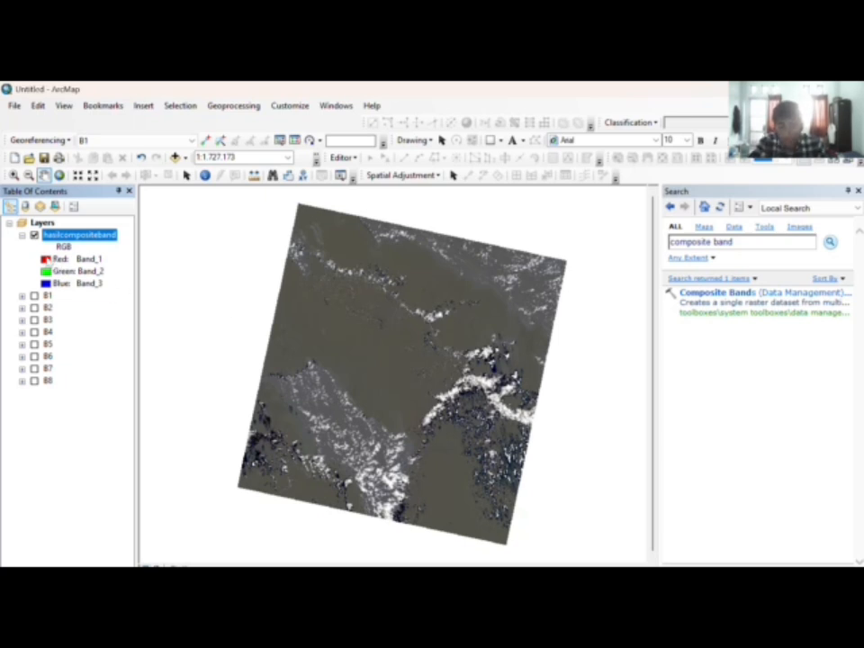
# Step: Set the composite's channels to Band_4 red, Band_3 green and Band_2 blue
pyautogui.click(78, 259)
pyautogui.click(77, 258)
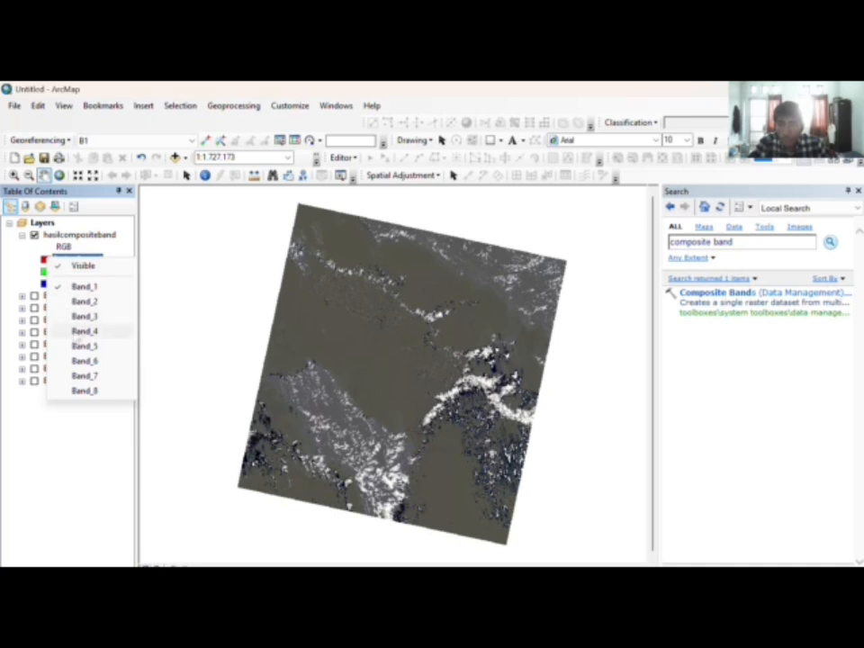
pyautogui.click(85, 331)
pyautogui.click(78, 271)
pyautogui.click(85, 317)
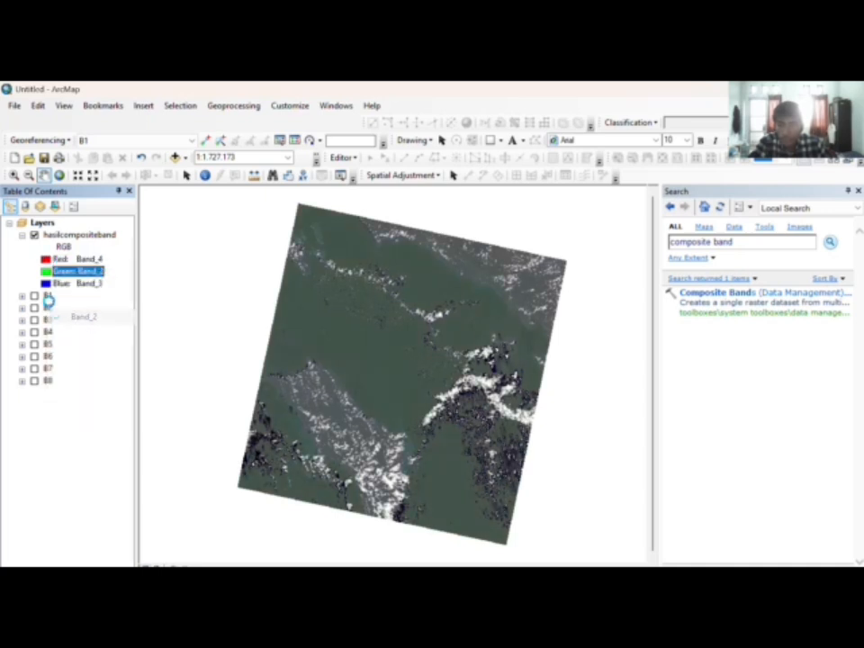
pyautogui.click(78, 283)
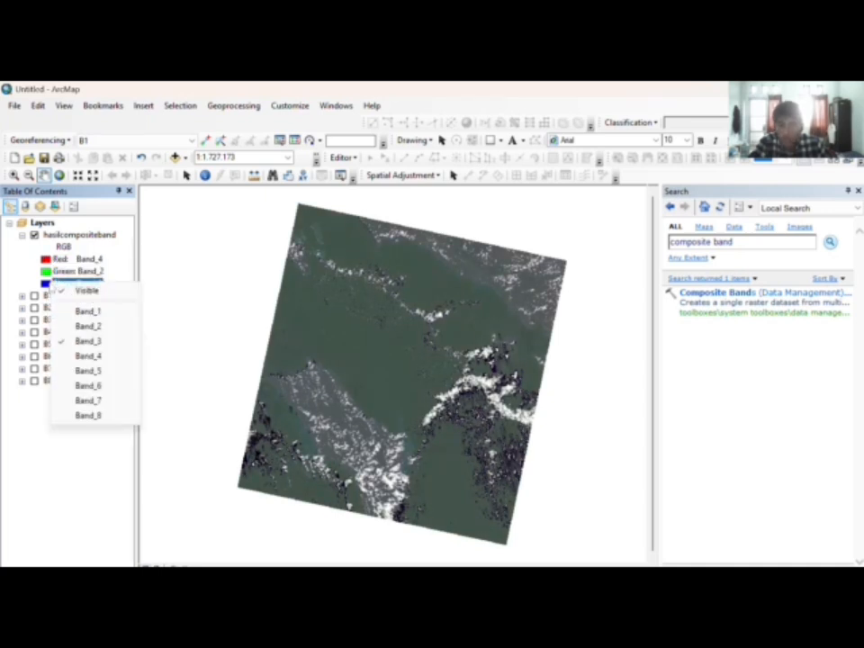
pyautogui.click(78, 271)
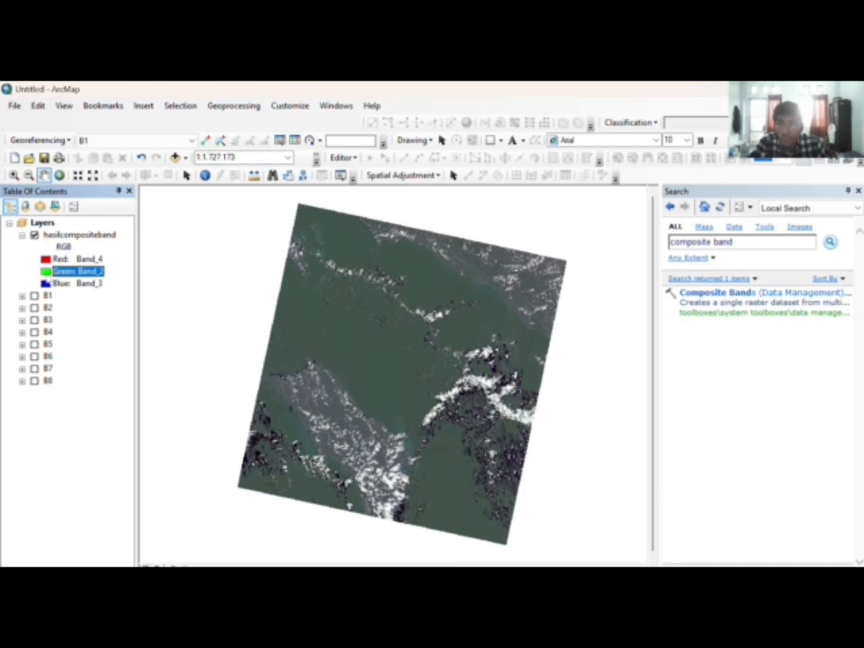
pyautogui.click(77, 271)
pyautogui.click(60, 303)
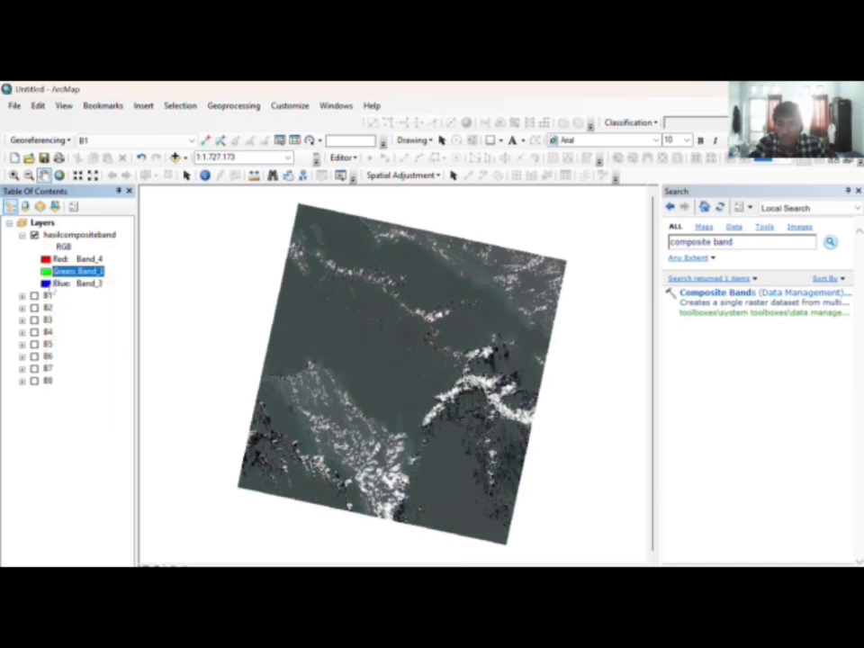
pyautogui.click(62, 282)
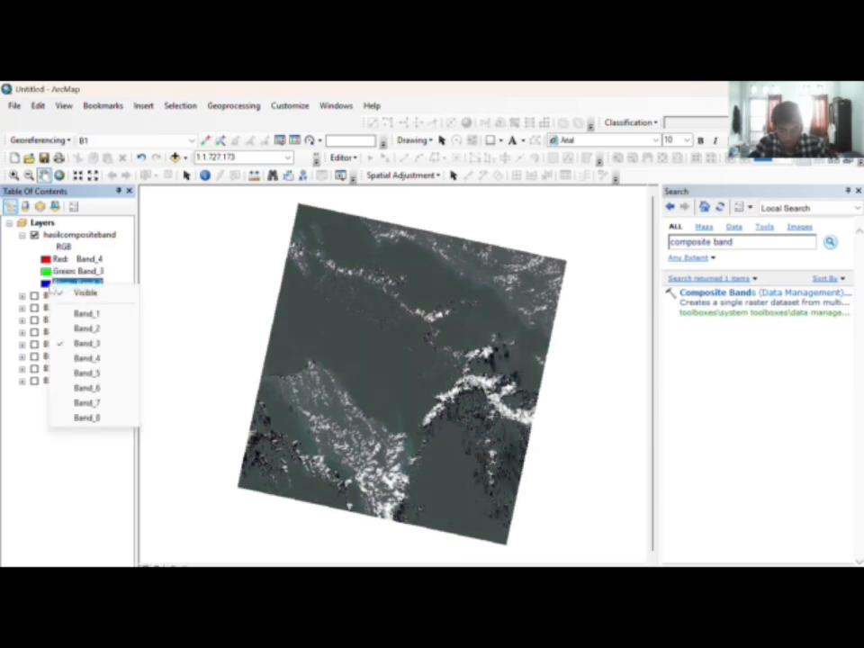
pyautogui.click(73, 329)
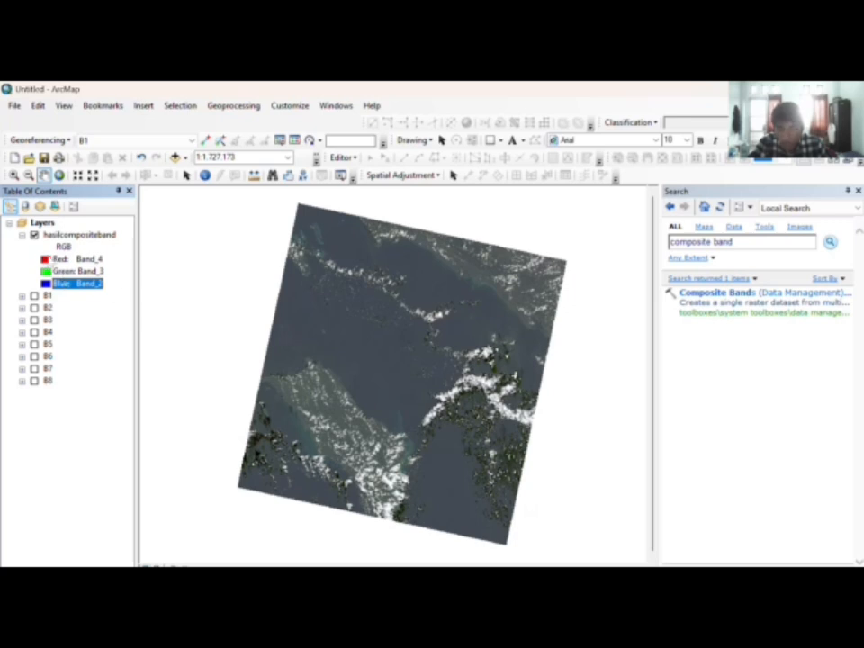
# Step: Switch the composite to Band_7 red, Band_6 green and Band_4 blue
pyautogui.click(76, 258)
pyautogui.click(86, 374)
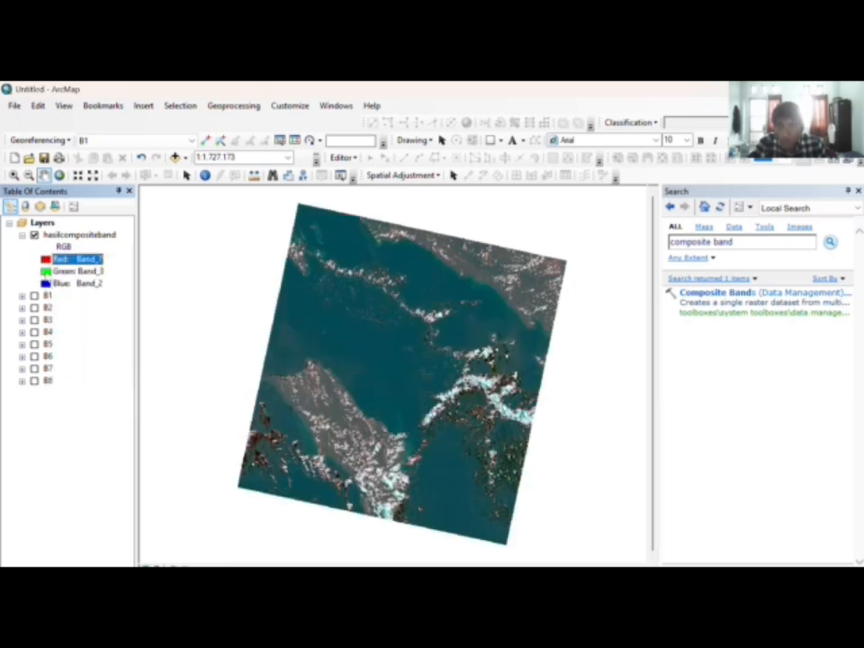
pyautogui.click(76, 270)
pyautogui.click(86, 375)
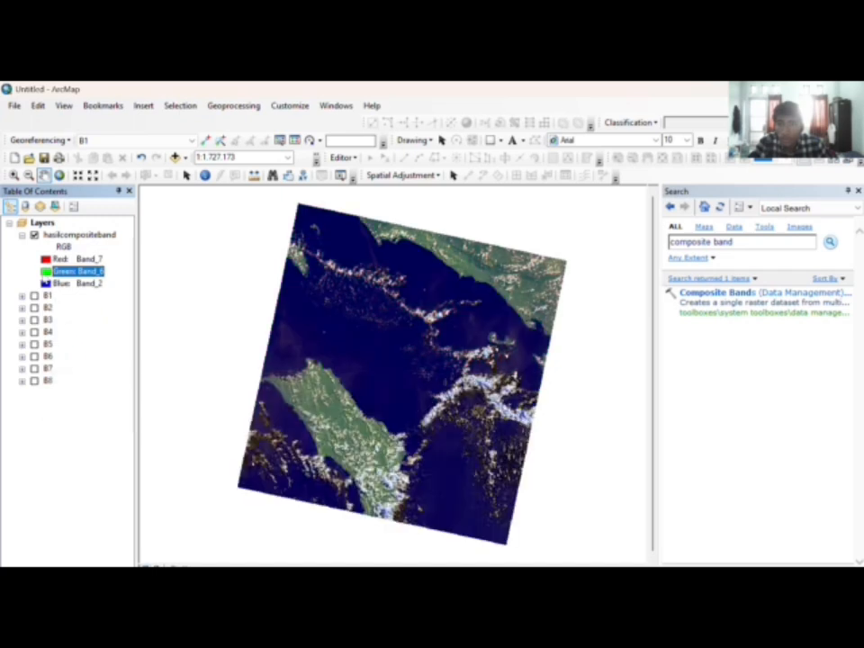
pyautogui.click(77, 283)
pyautogui.click(72, 355)
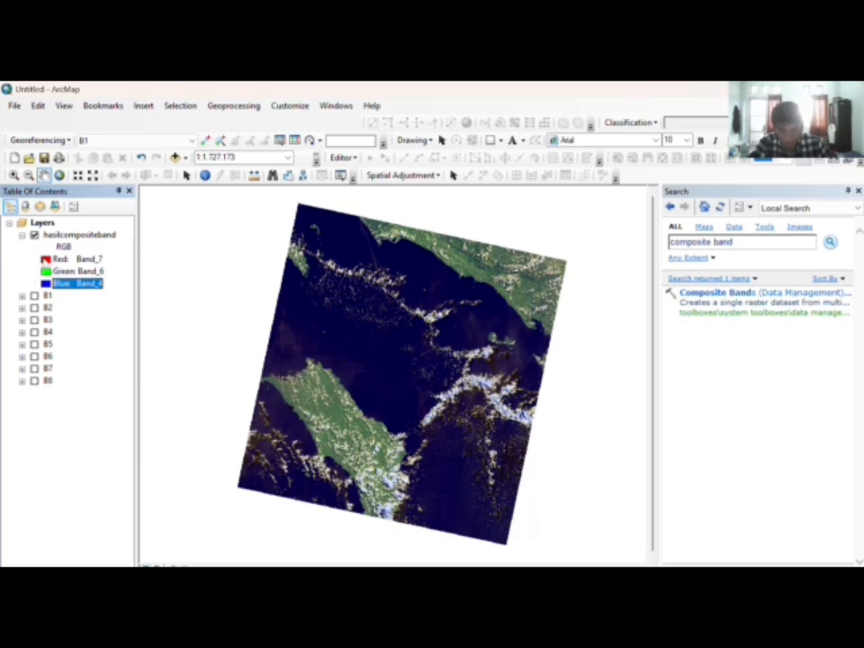
# Step: Try a Band_5, Band_4, Band_3 RGB combination on the composite
pyautogui.click(76, 258)
pyautogui.click(81, 347)
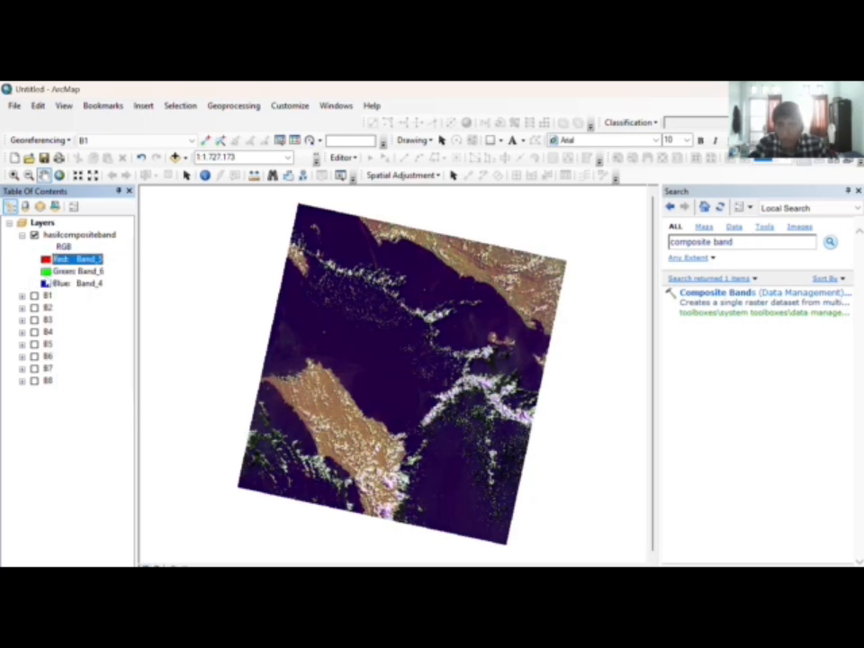
pyautogui.click(77, 271)
pyautogui.click(82, 350)
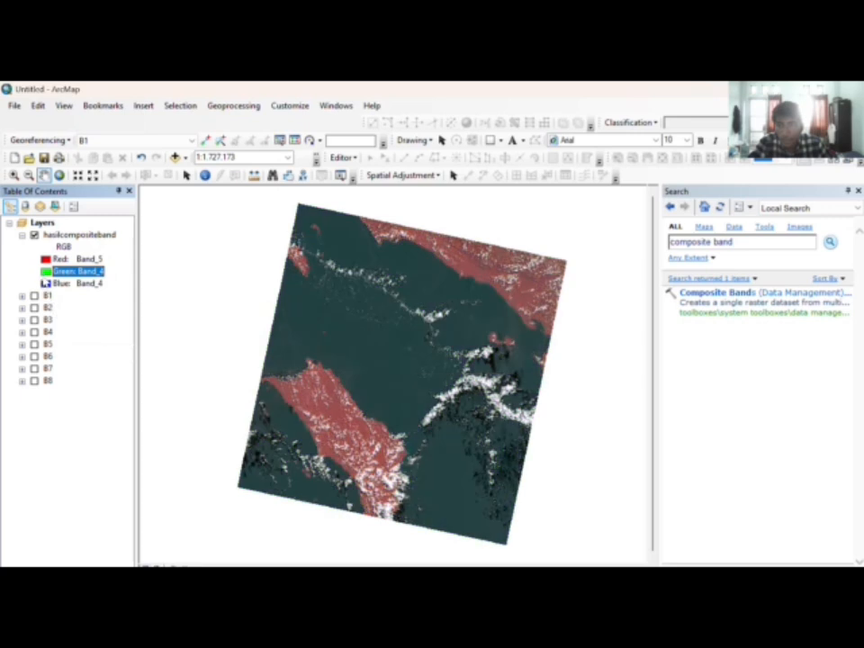
pyautogui.click(76, 283)
pyautogui.click(79, 339)
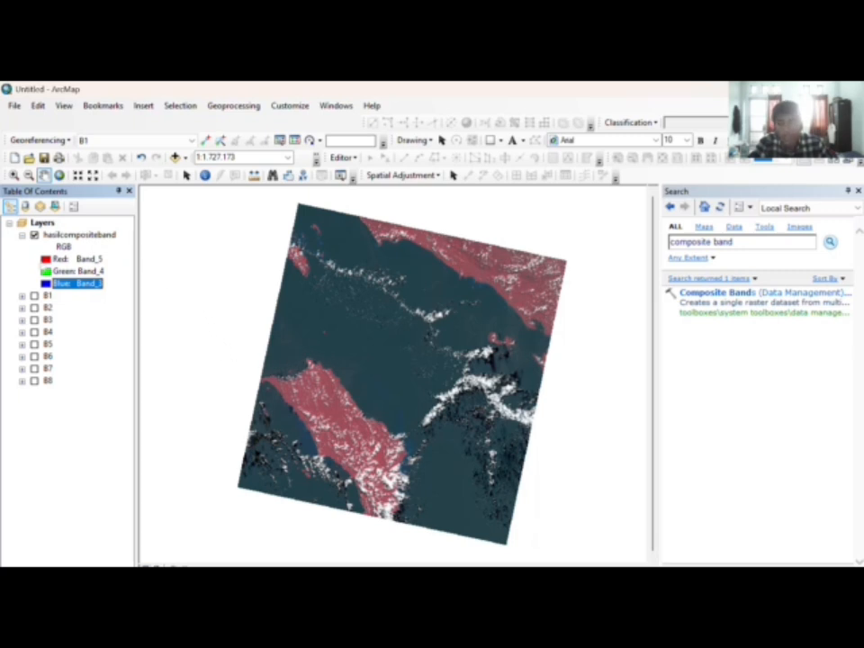
# Step: Switch the channels to Band_6, Band_5, Band_4, then try Band_2 on blue
pyautogui.click(77, 259)
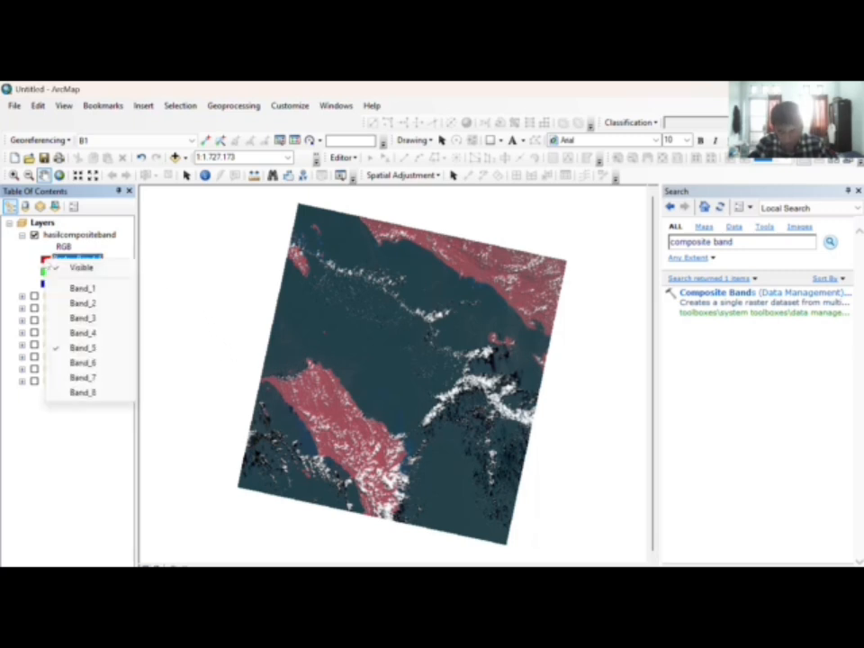
pyautogui.click(83, 362)
pyautogui.click(77, 271)
pyautogui.click(83, 360)
pyautogui.click(76, 283)
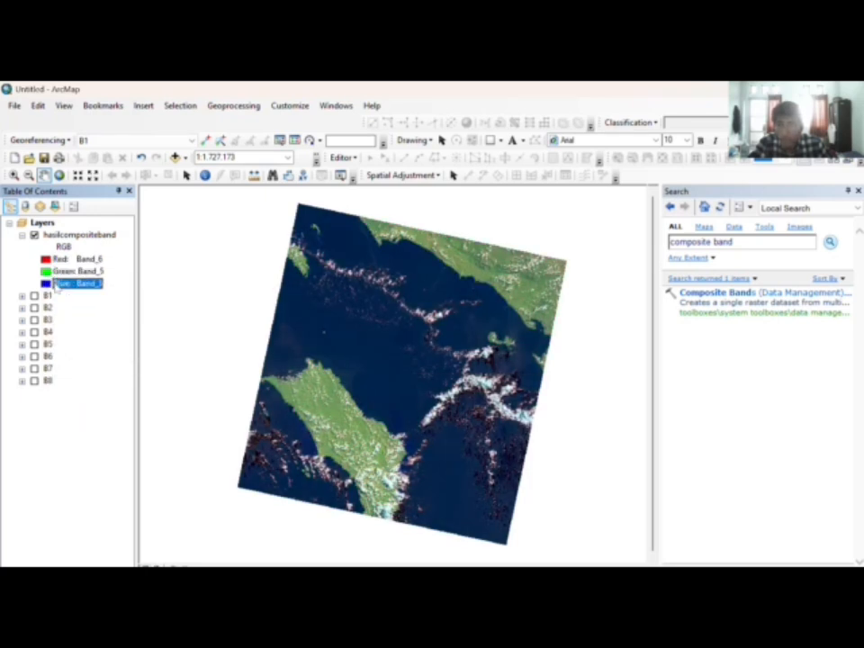
pyautogui.click(76, 282)
pyautogui.click(83, 357)
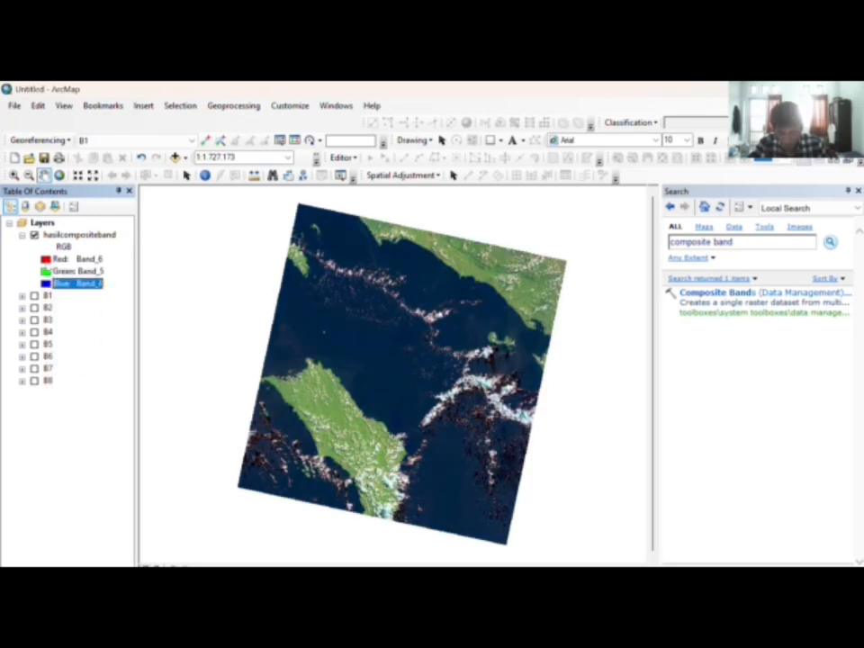
pyautogui.click(76, 282)
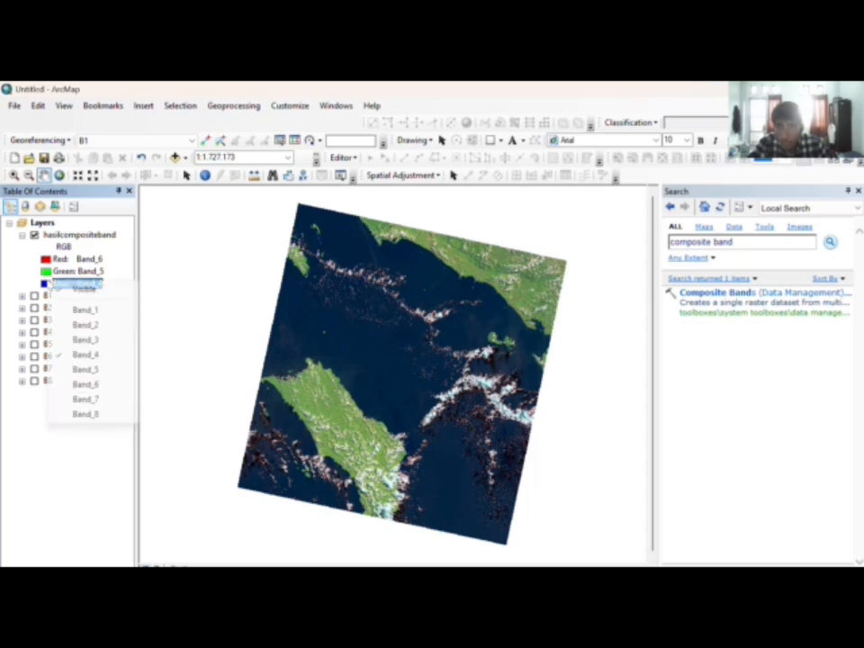
pyautogui.click(70, 322)
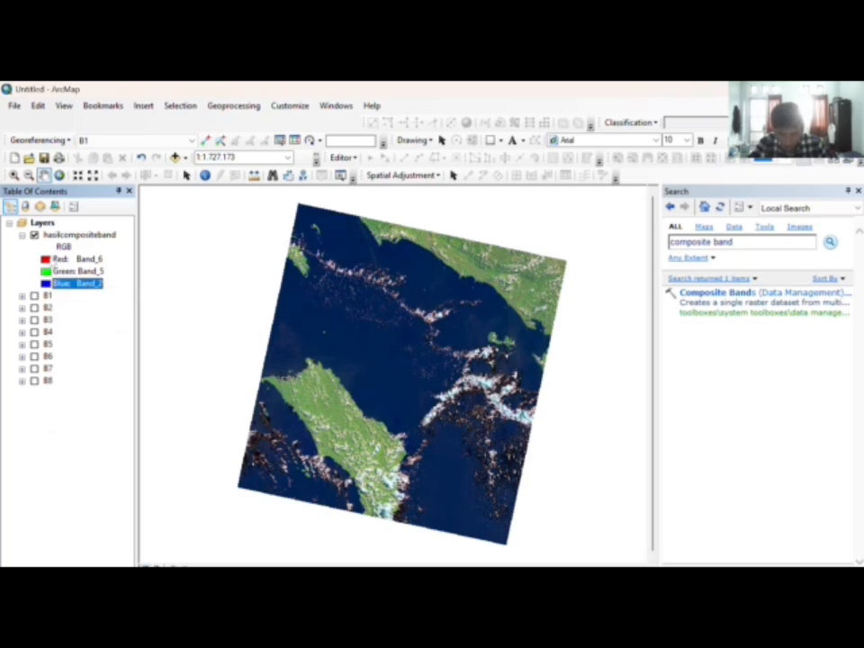
# Step: Try a Band_7, Band_6, Band_5 RGB combination
pyautogui.click(88, 258)
pyautogui.click(86, 374)
pyautogui.click(88, 271)
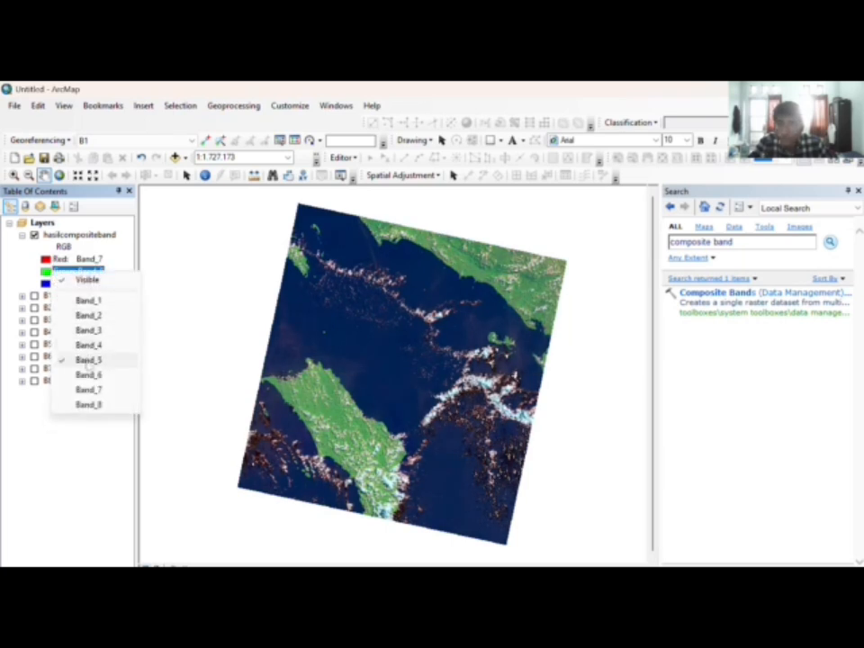
pyautogui.click(87, 330)
pyautogui.click(63, 282)
pyautogui.click(85, 370)
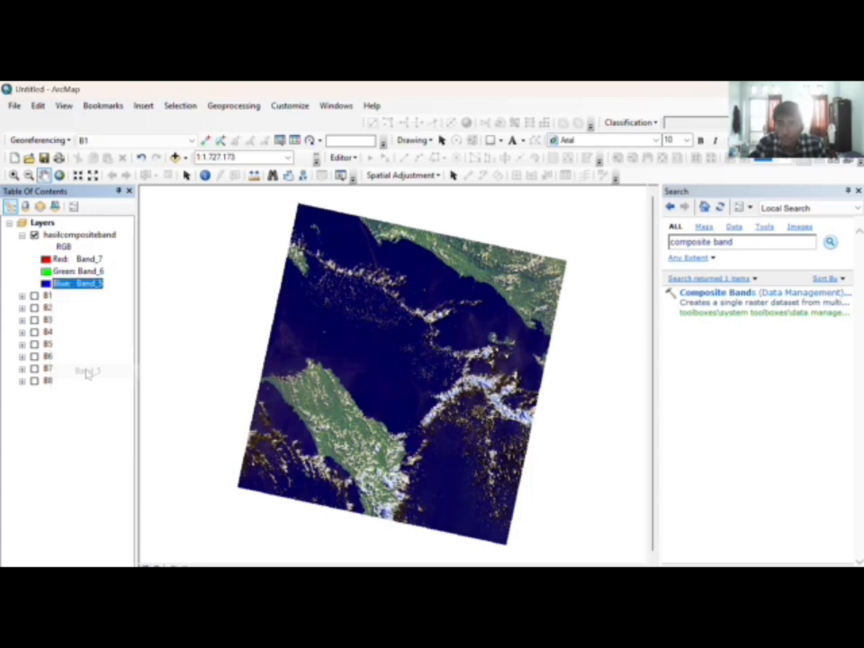
# Step: Experiment with the red and blue bands, ending with Band_7 red and Band_4 blue
pyautogui.click(88, 258)
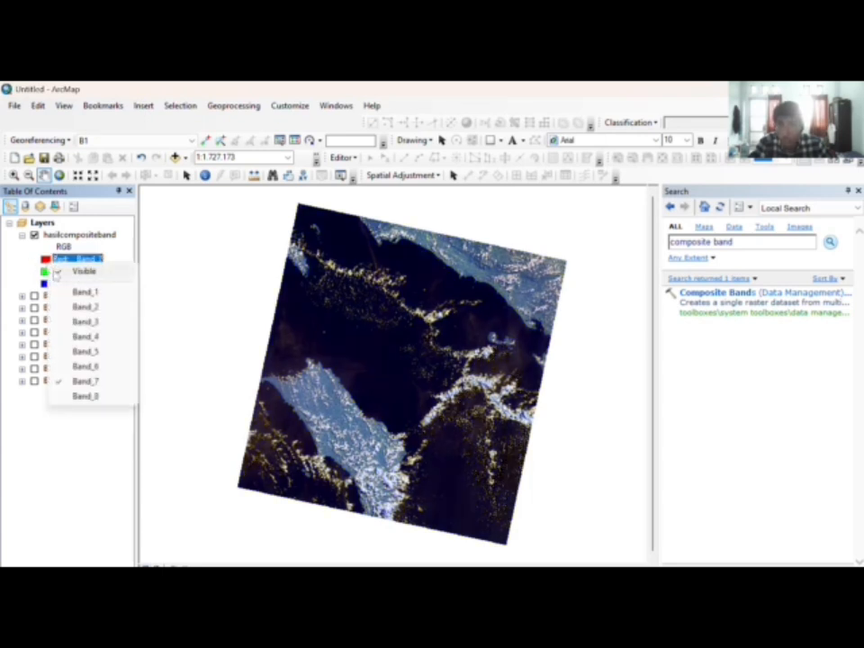
pyautogui.click(85, 351)
pyautogui.click(89, 258)
pyautogui.click(77, 271)
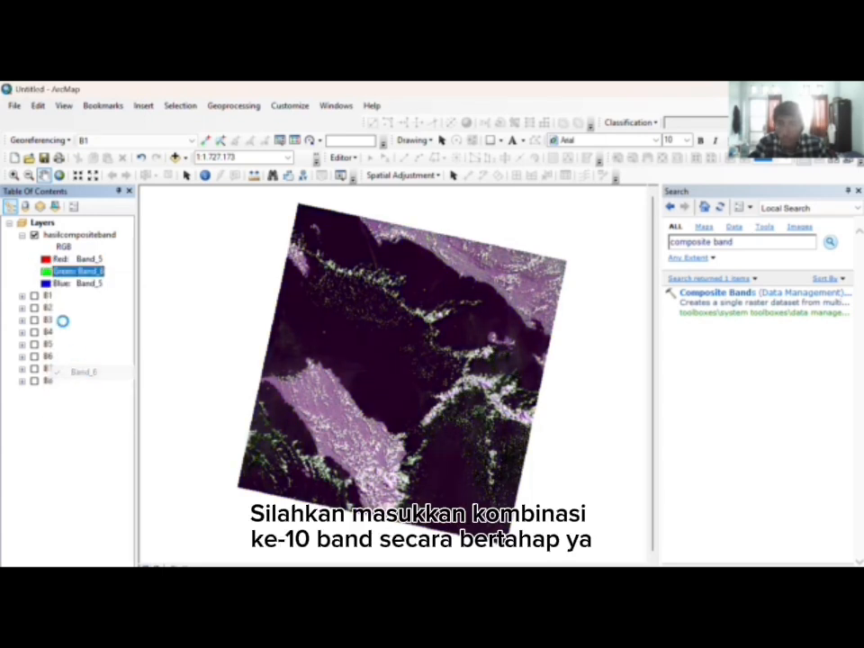
pyautogui.click(76, 283)
pyautogui.click(72, 331)
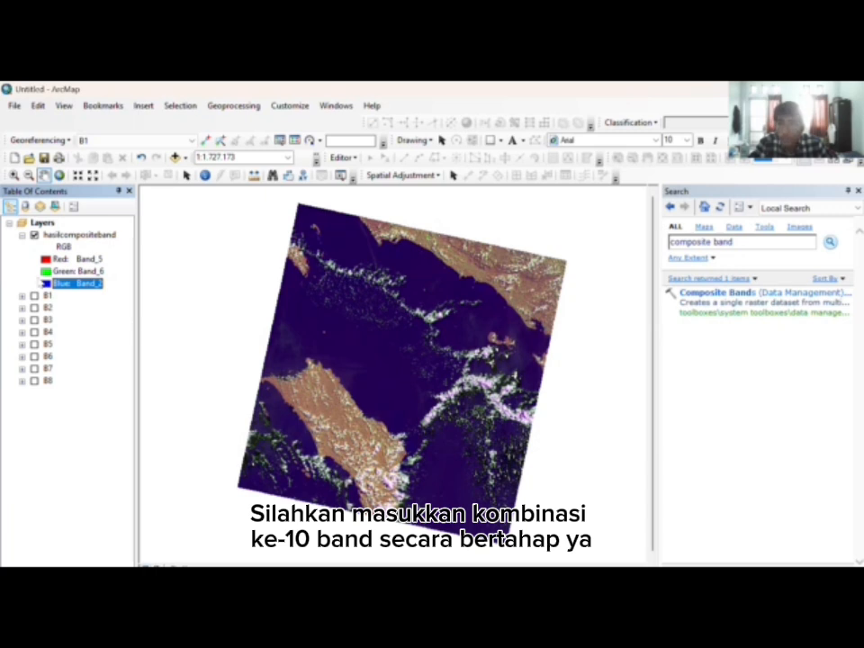
pyautogui.click(76, 283)
pyautogui.click(80, 359)
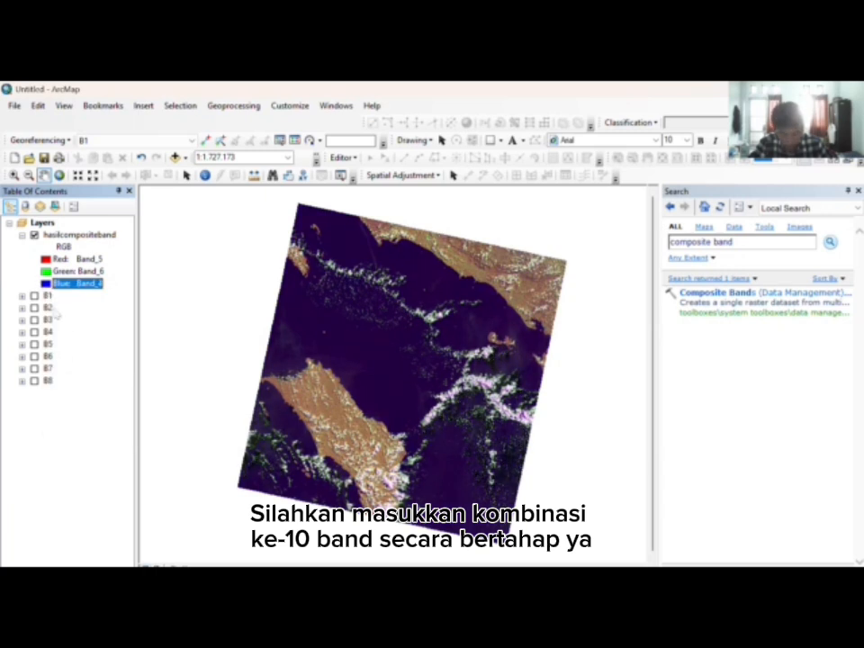
pyautogui.click(76, 258)
pyautogui.click(83, 364)
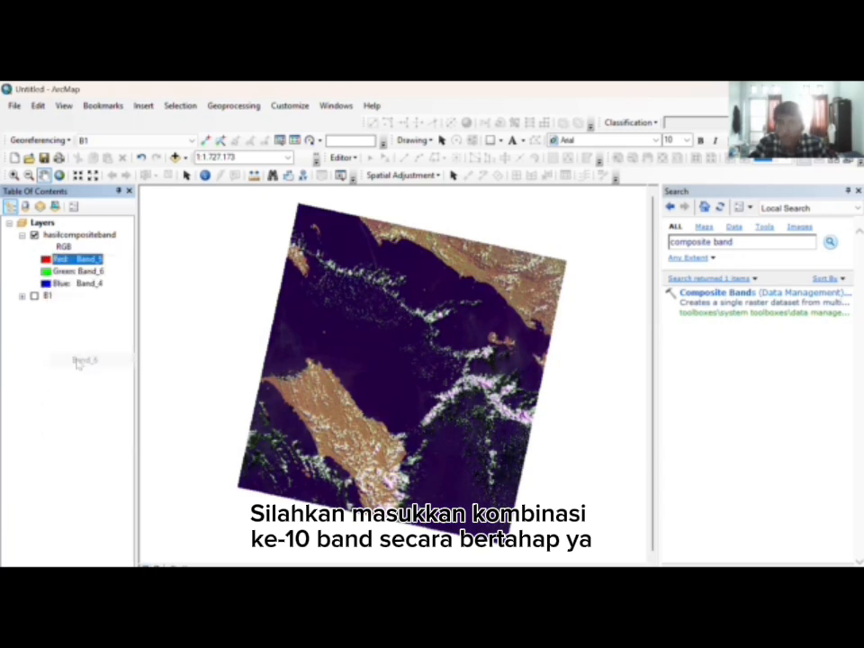
pyautogui.click(76, 259)
pyautogui.click(84, 380)
# Step: Settle on Red Band_6, Green Band_5 and Blue Band_4
pyautogui.click(76, 270)
pyautogui.click(83, 362)
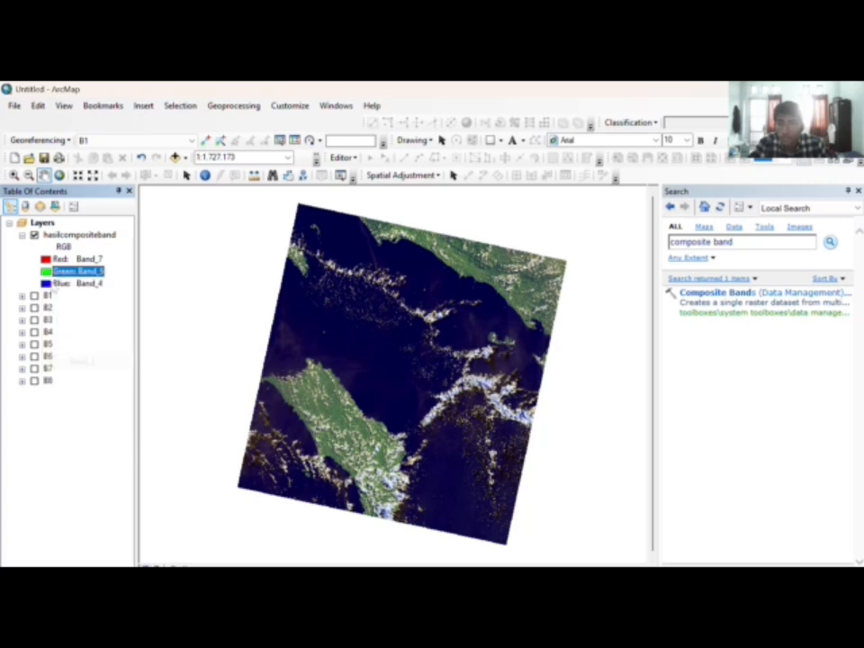
pyautogui.click(49, 285)
pyautogui.click(96, 345)
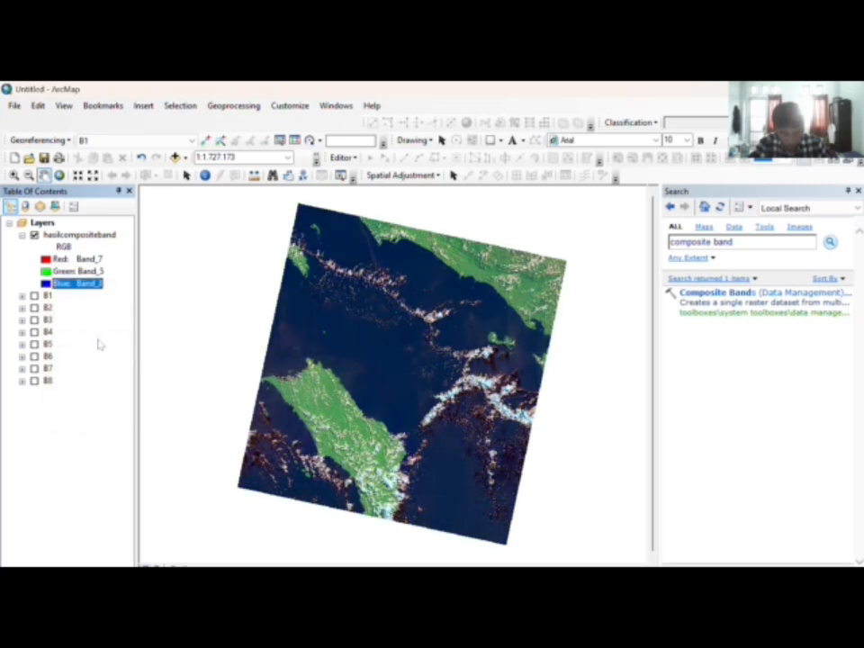
pyautogui.click(55, 284)
pyautogui.click(72, 362)
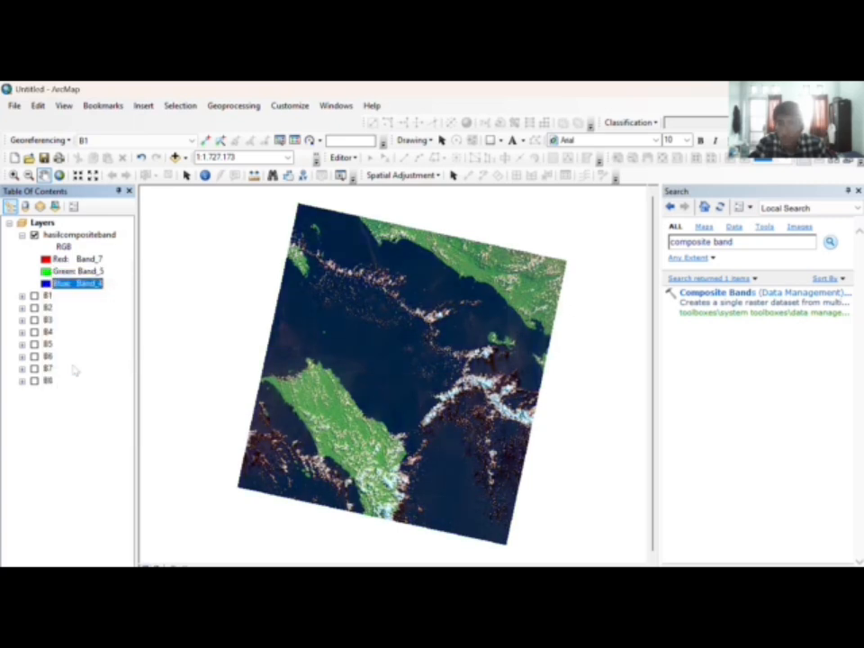
pyautogui.click(76, 258)
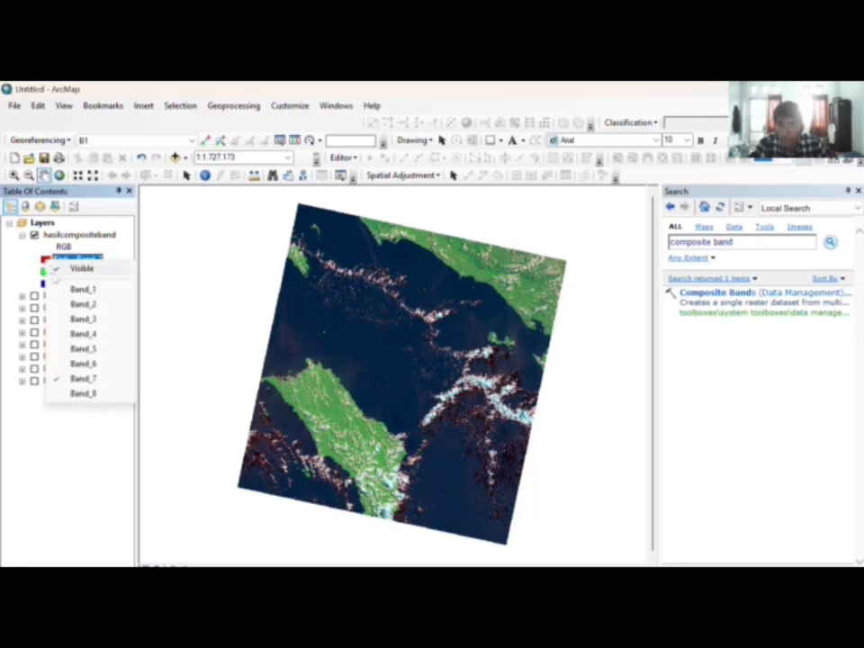
pyautogui.click(84, 363)
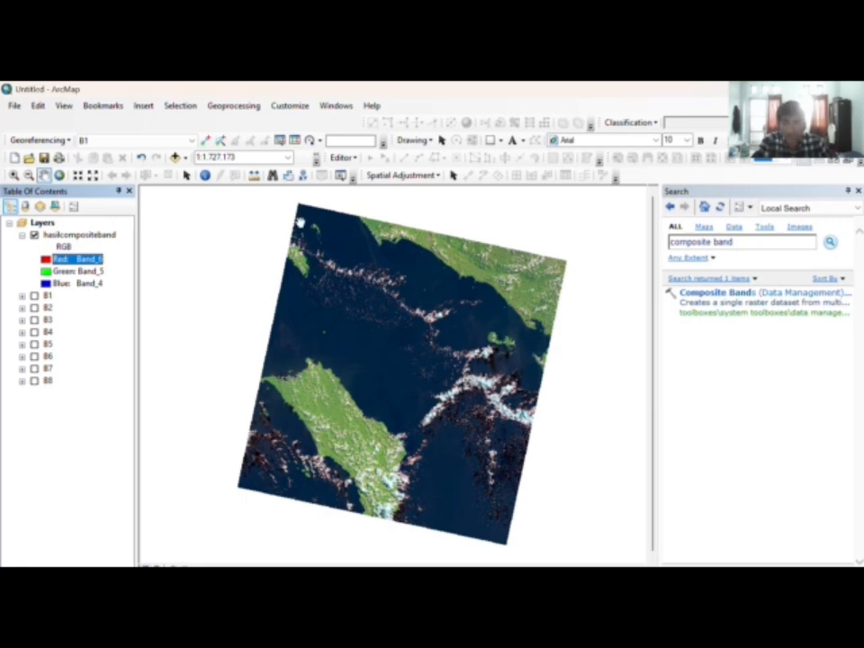
# Step: Open the Catalog window and delete crop.shp from the AddIns folder
pyautogui.click(338, 106)
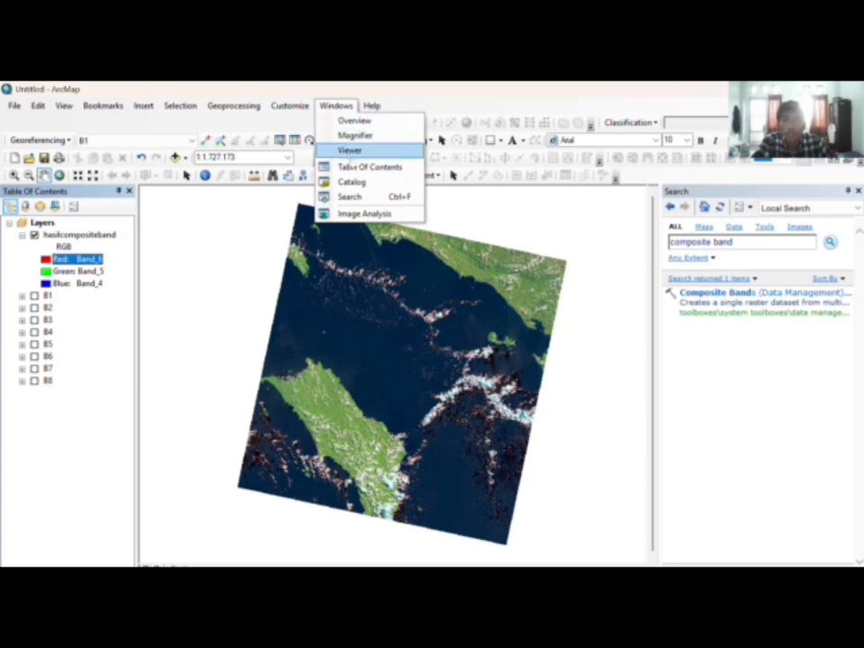
pyautogui.click(353, 182)
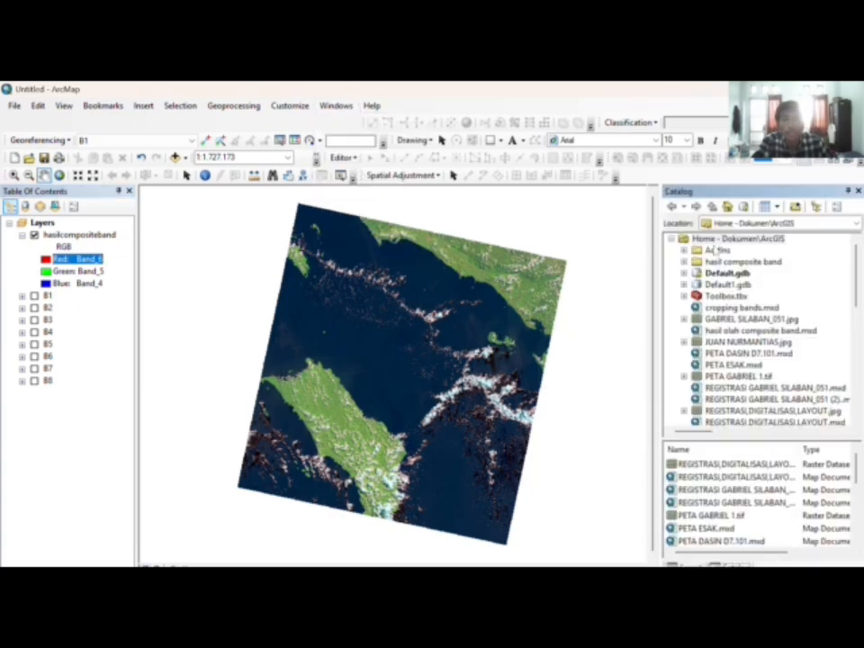
pyautogui.click(713, 251)
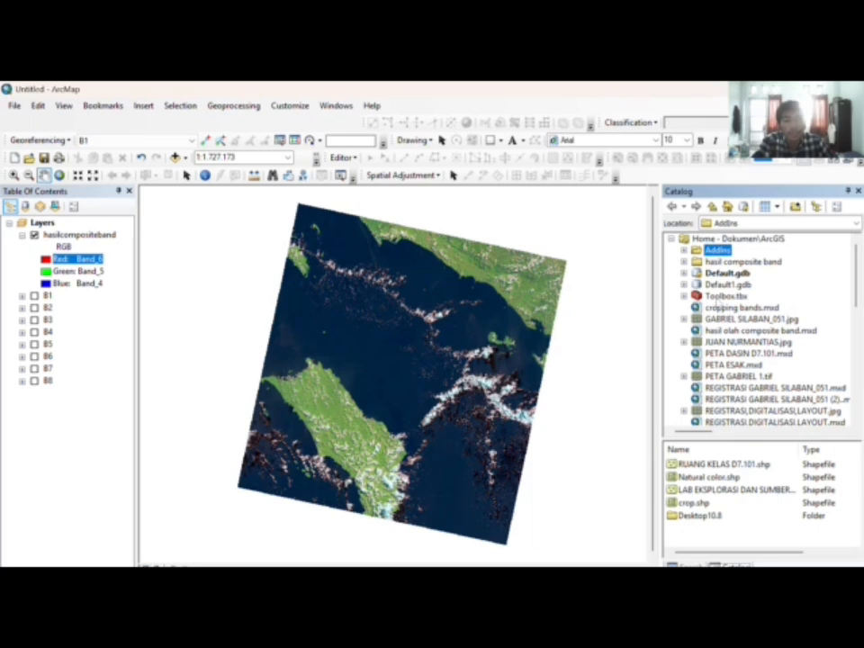
pyautogui.rightClick(701, 502)
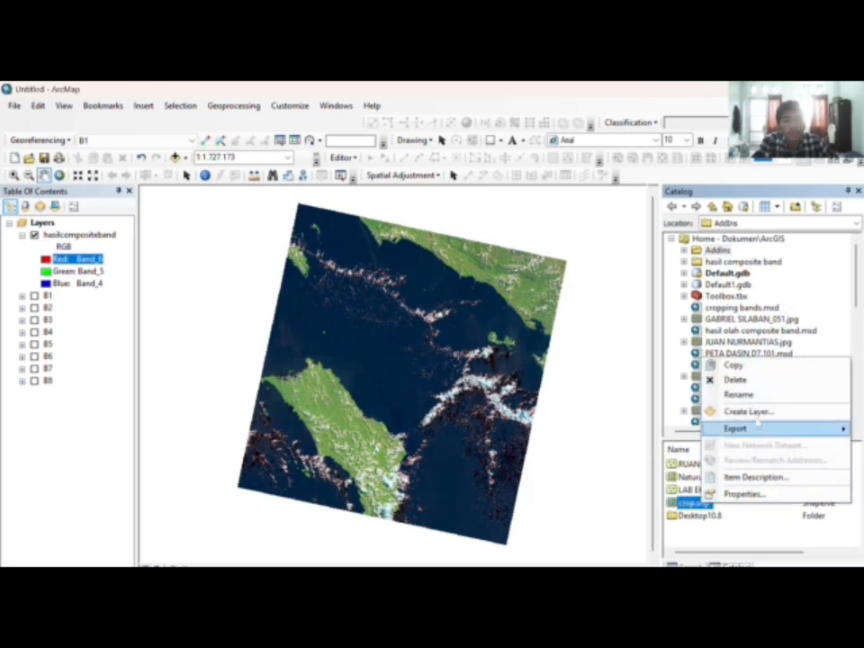
pyautogui.click(756, 380)
pyautogui.click(473, 371)
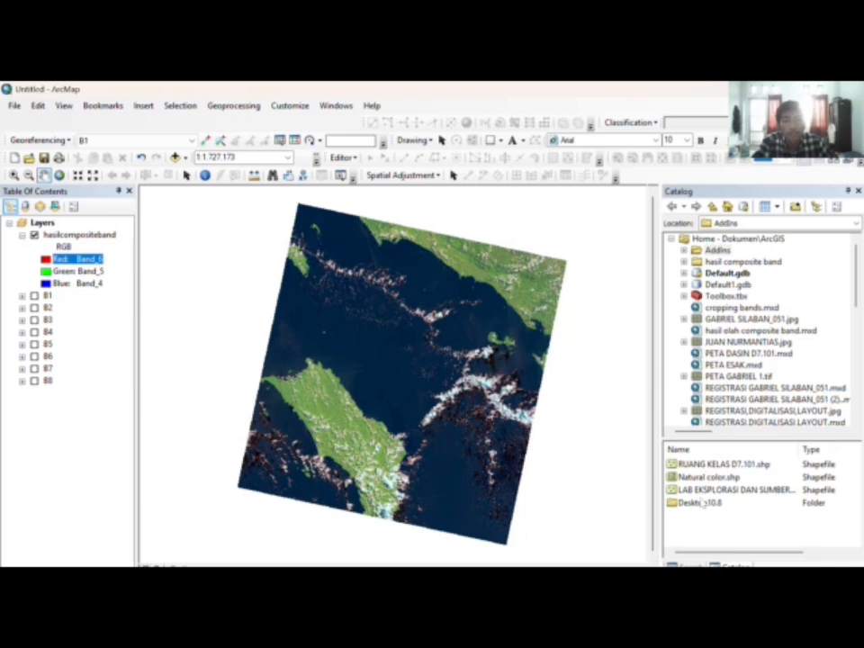
# Step: Create a Polygon shapefile named 'Crop' in AddIns using the WGS 1984 coordinate system
pyautogui.rightClick(719, 252)
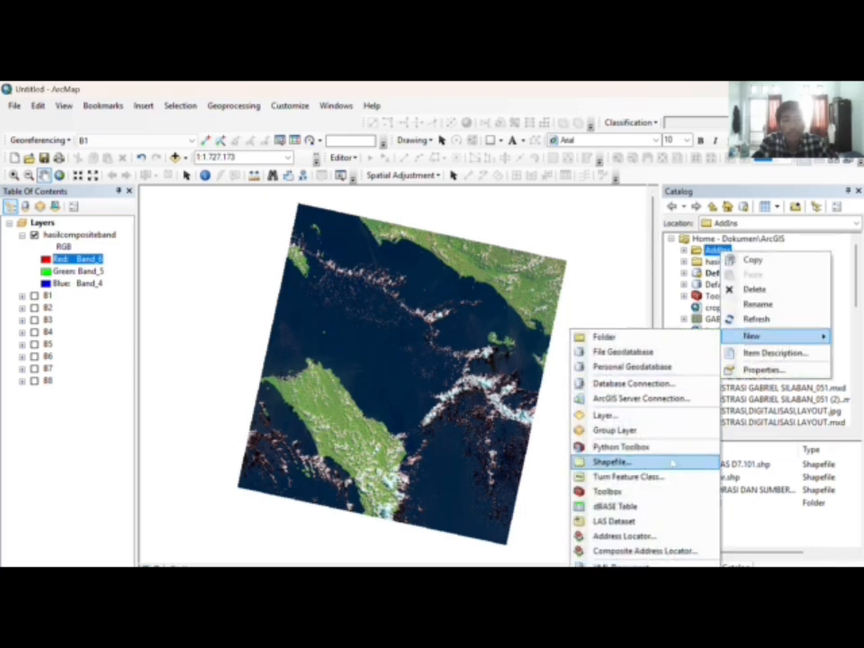
pyautogui.click(614, 462)
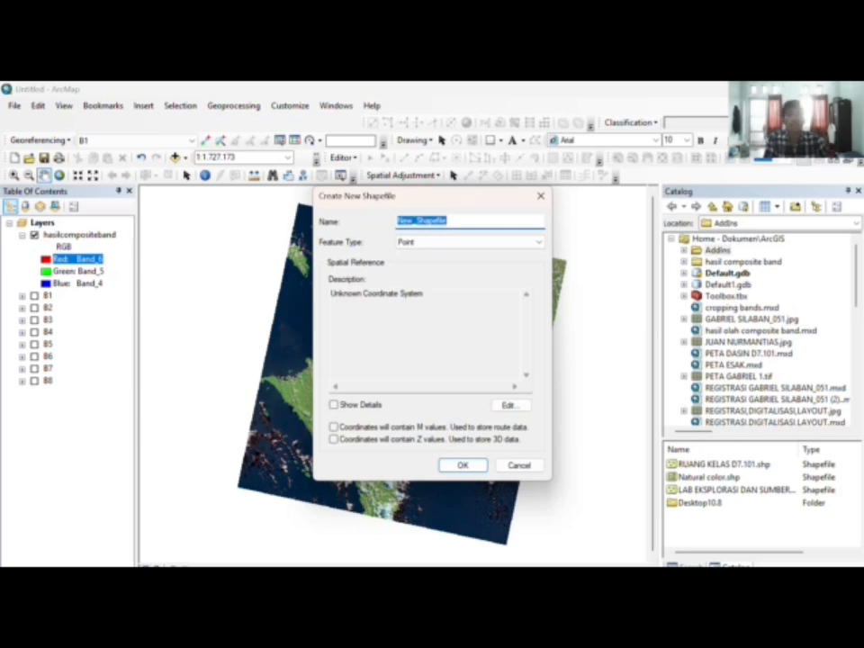
pyautogui.press('capslock')
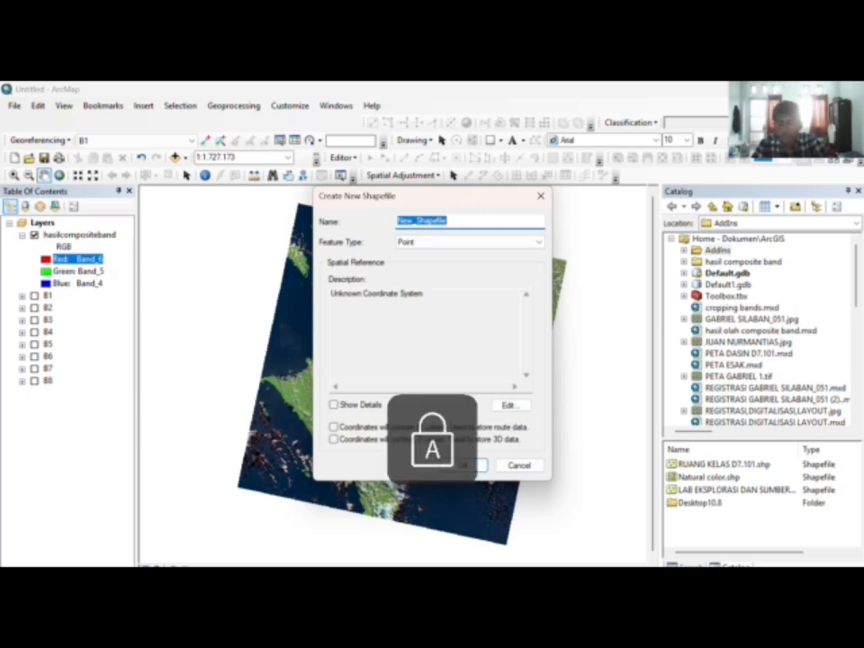
pyautogui.write('C')
pyautogui.press('capslock')
pyautogui.write('rop')
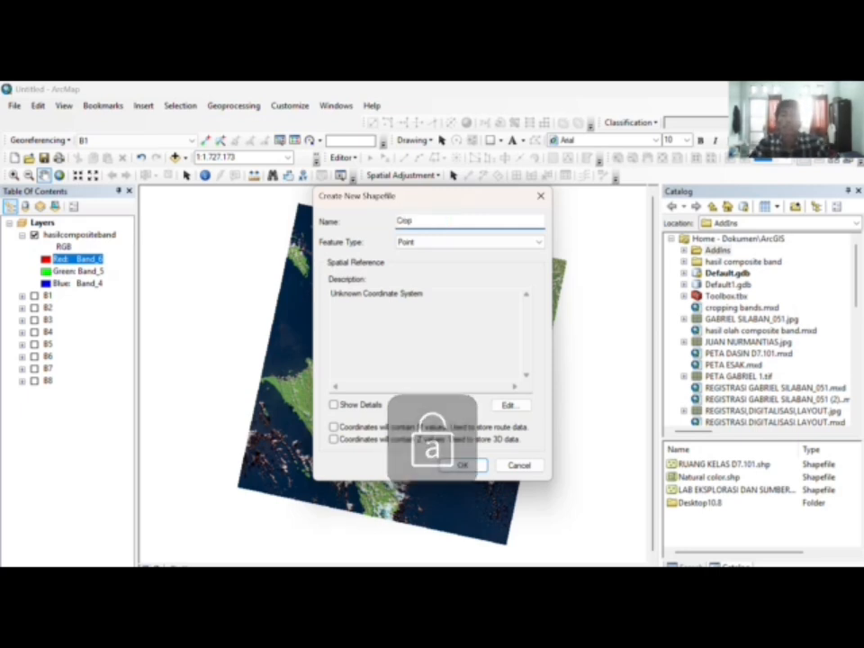
pyautogui.click(493, 245)
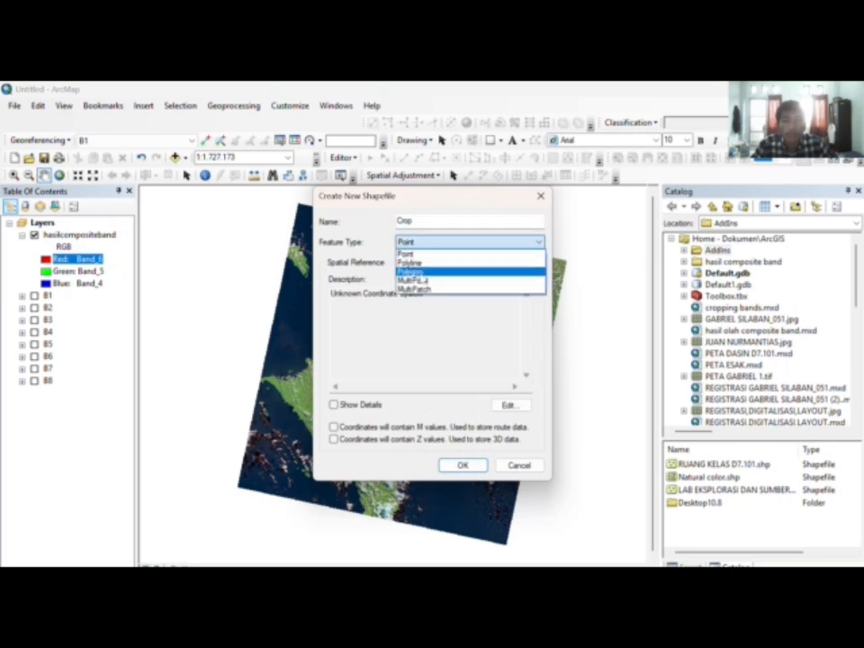
pyautogui.click(422, 271)
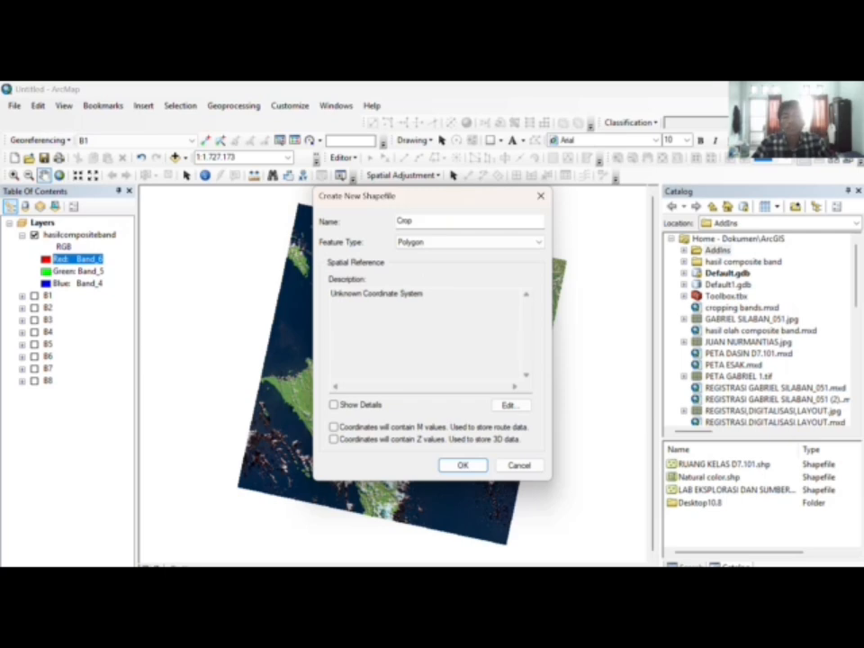
pyautogui.click(511, 406)
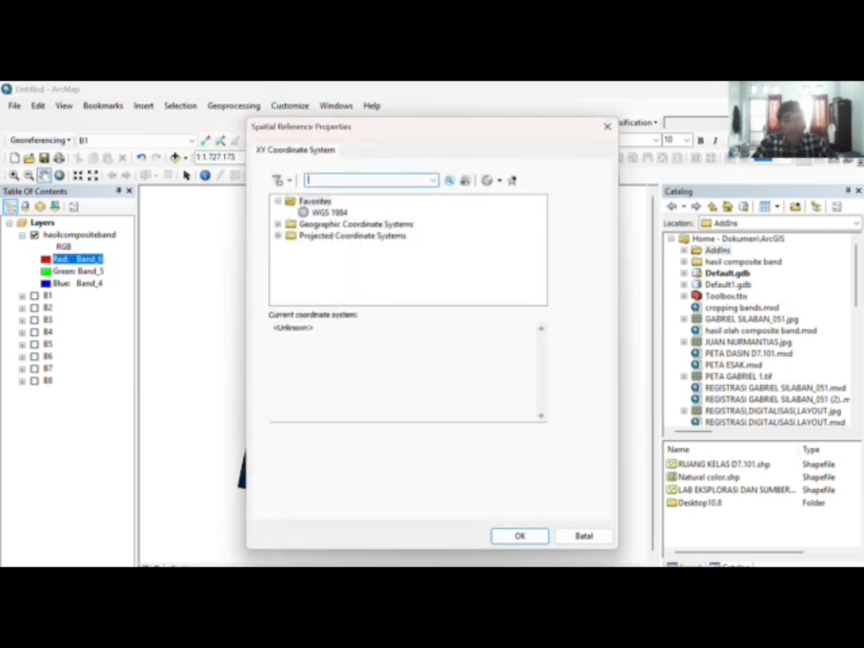
pyautogui.click(339, 212)
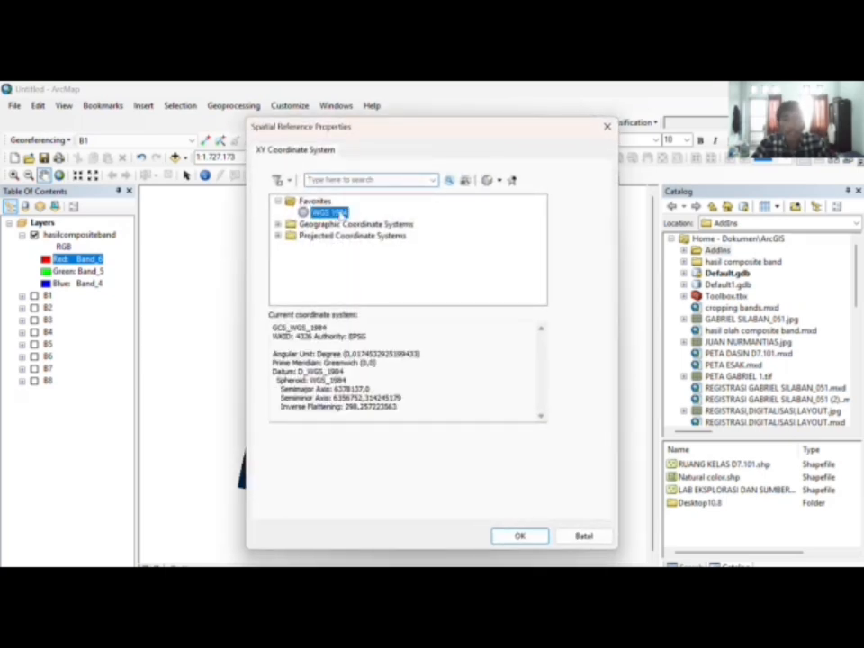
pyautogui.click(519, 535)
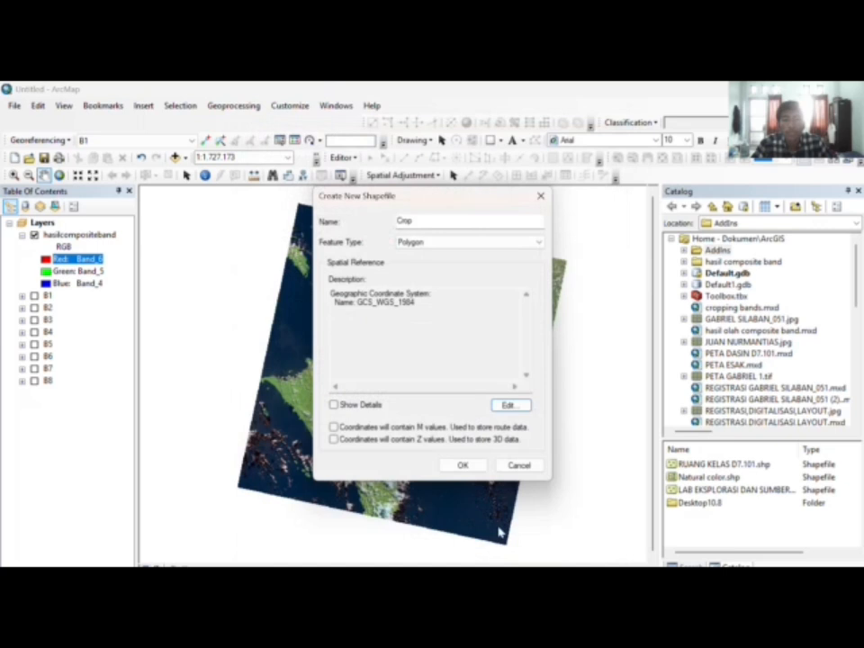
pyautogui.click(447, 467)
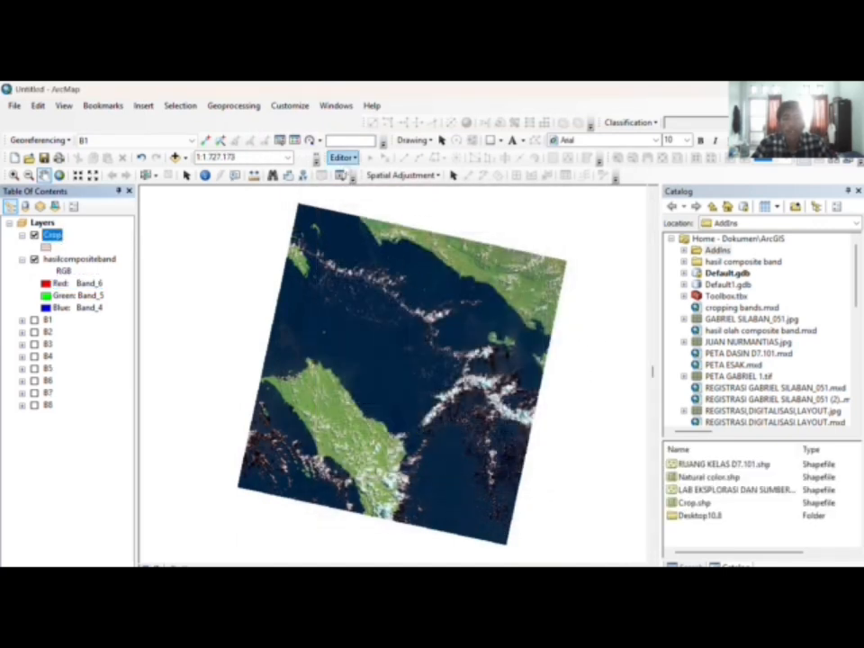
# Step: Start editing the Crop layer and choose its template's Rectangle construction tool
pyautogui.moveTo(367, 221); pyautogui.dragTo(434, 309)
pyautogui.click(357, 157)
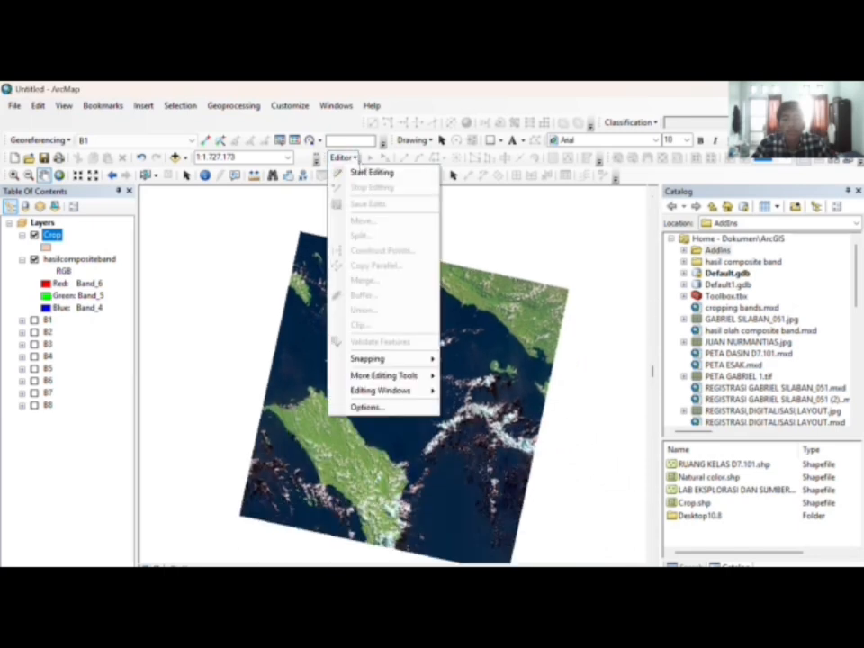
pyautogui.click(365, 170)
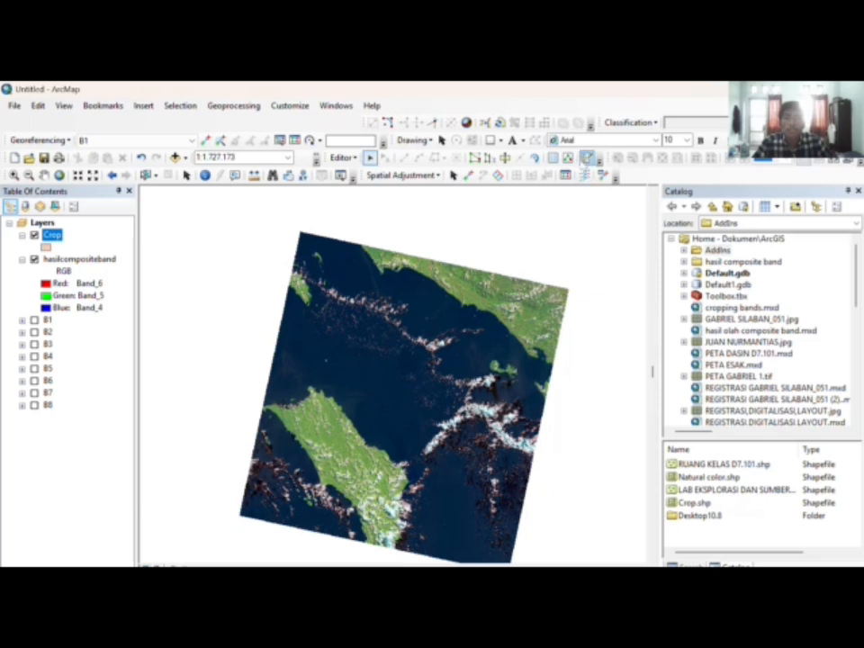
pyautogui.click(588, 159)
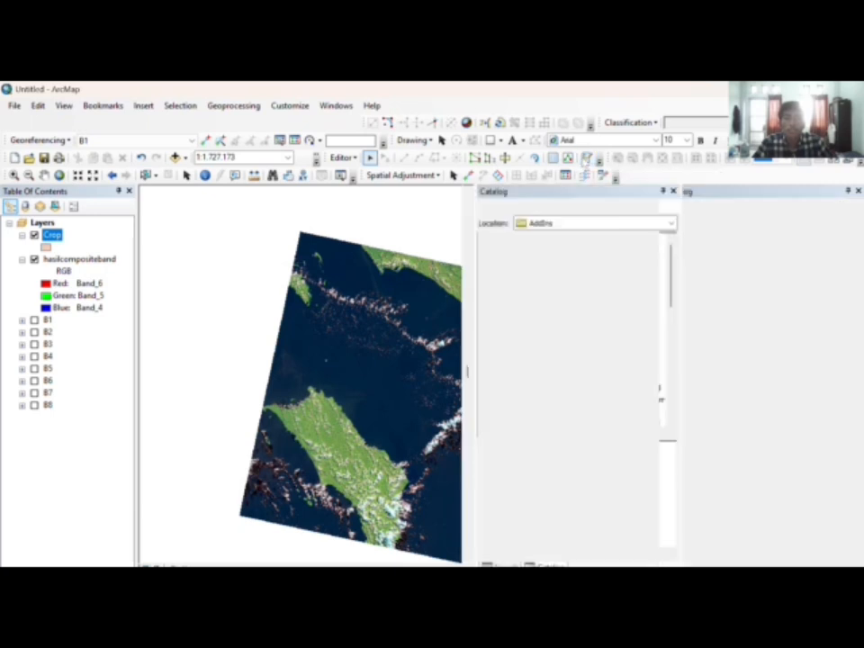
pyautogui.click(673, 192)
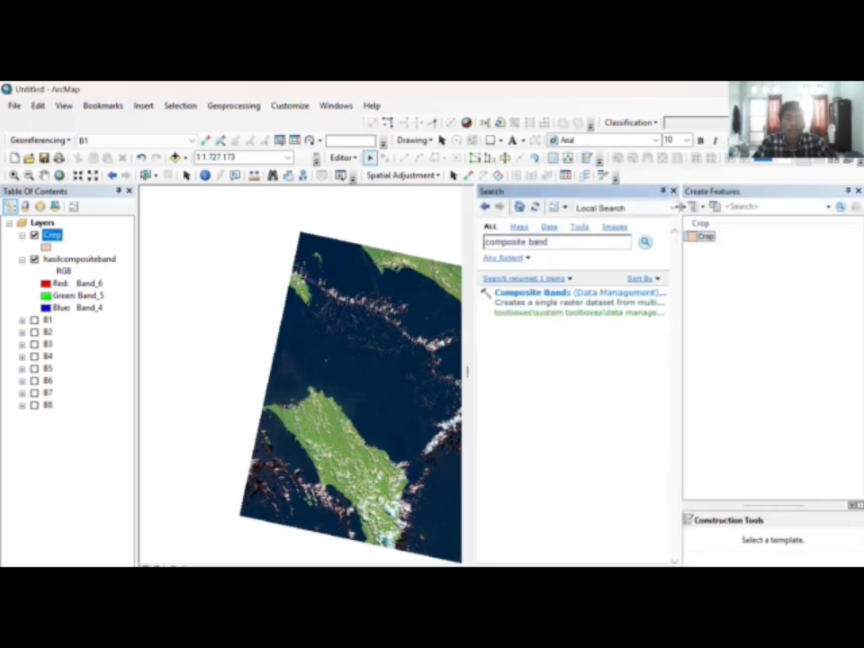
pyautogui.click(673, 192)
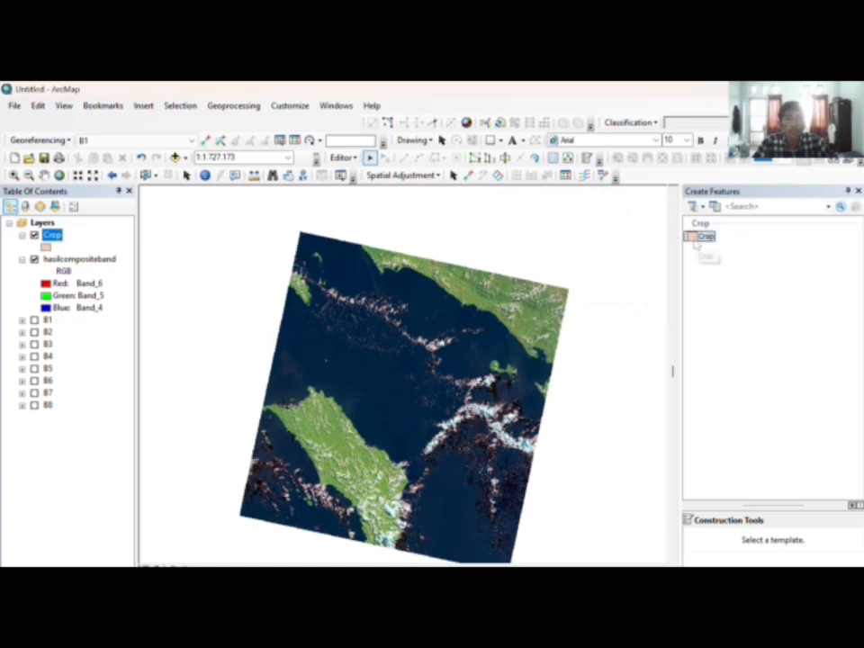
pyautogui.click(702, 236)
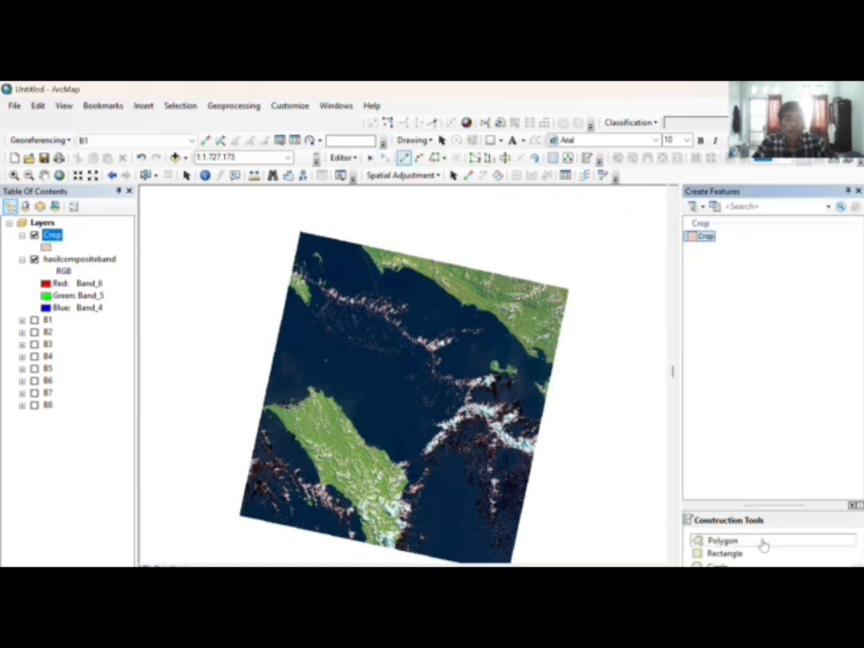
pyautogui.click(729, 555)
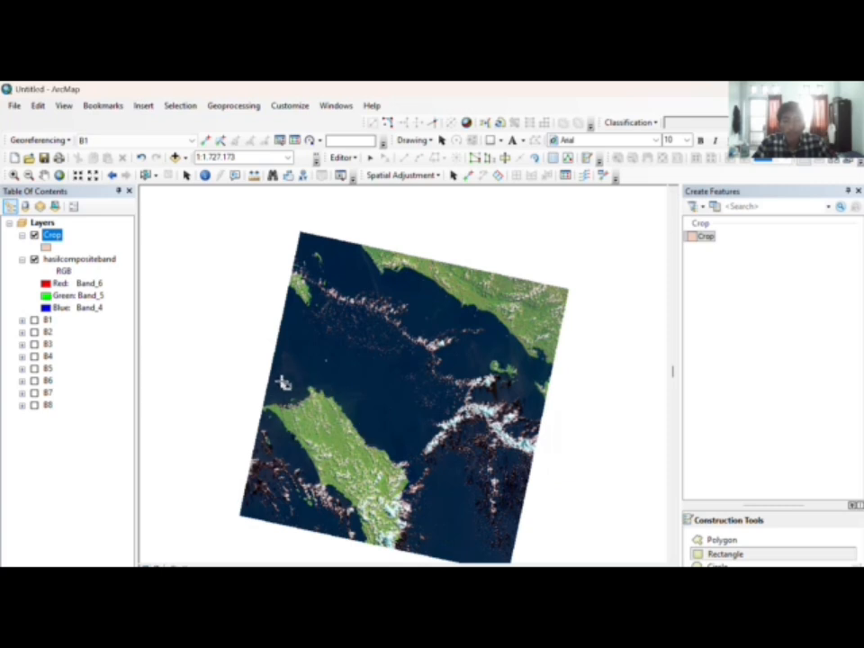
# Step: Draw the crop rectangle over the northern tip of the green landmass
pyautogui.click(290, 383)
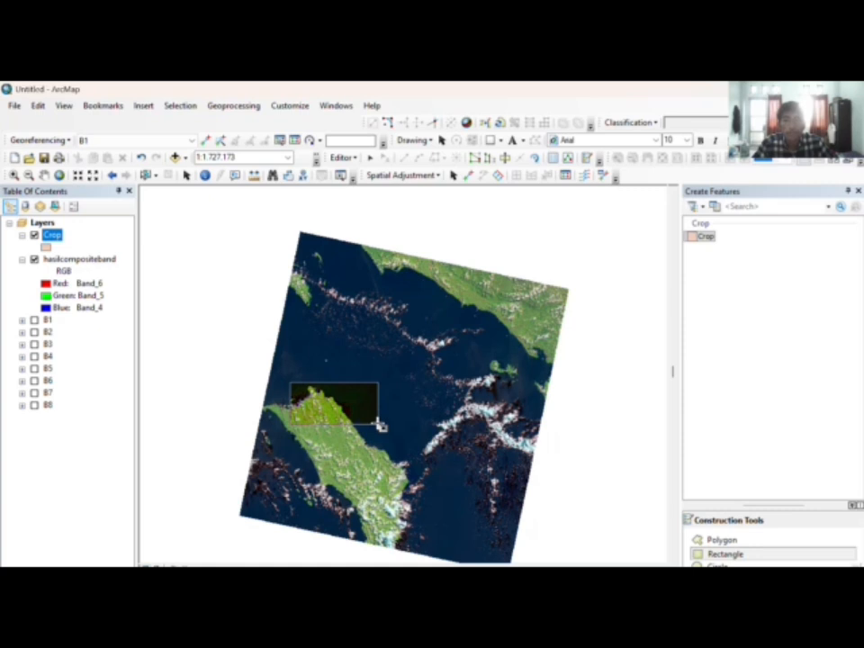
pyautogui.press('Escape')
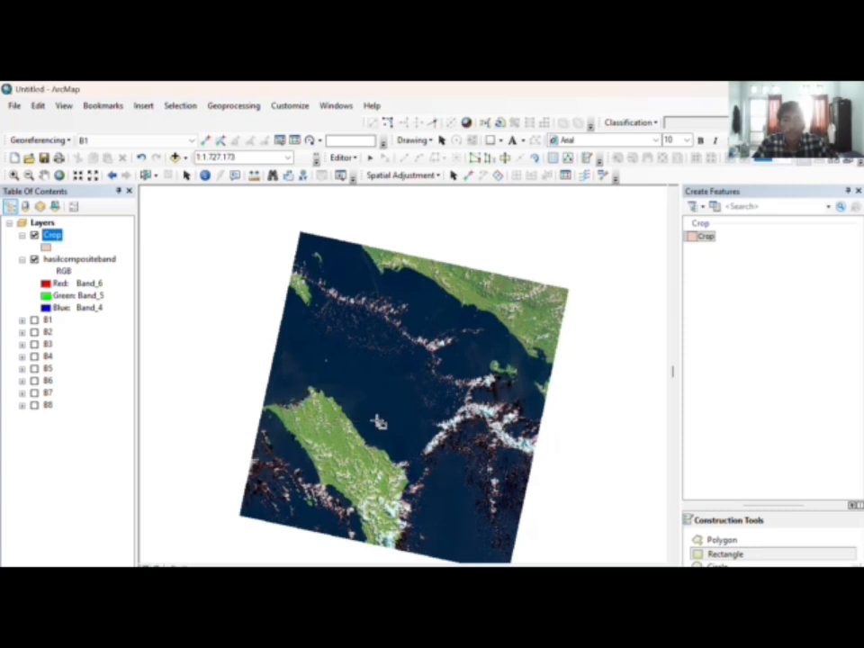
pyautogui.click(379, 422)
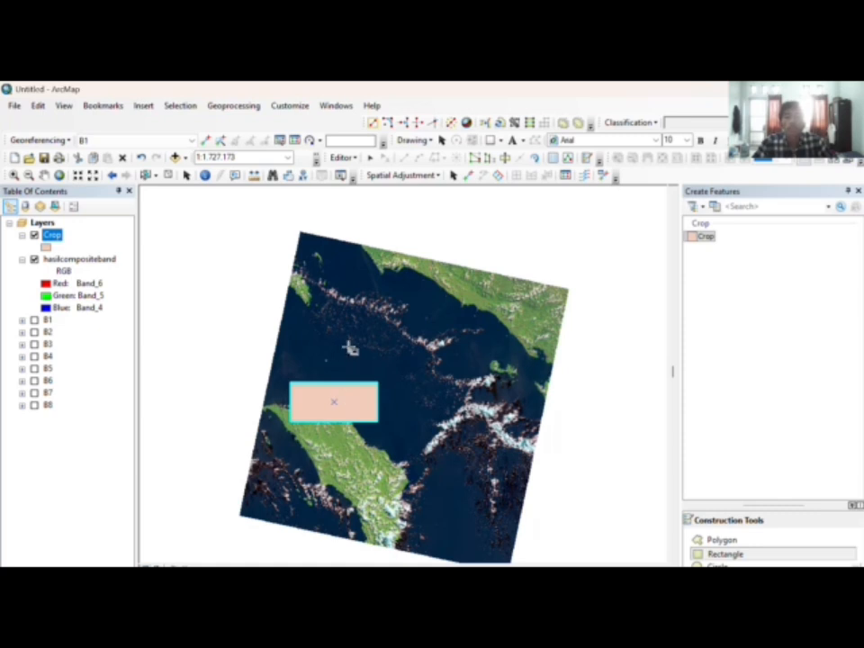
# Step: Clip hasilcompositeband to the Crop rectangle using the Image Analysis Clip tool
pyautogui.click(332, 106)
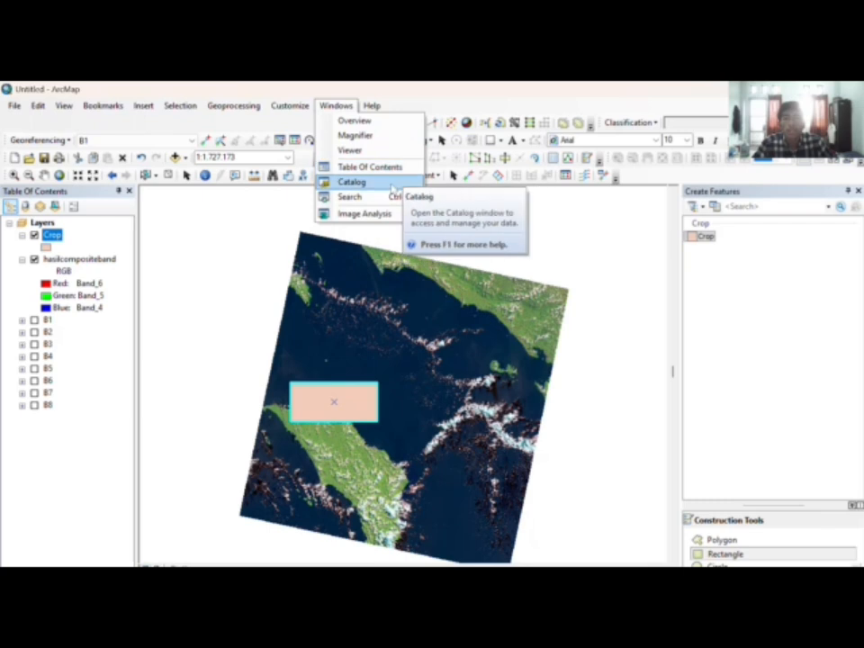
pyautogui.click(377, 213)
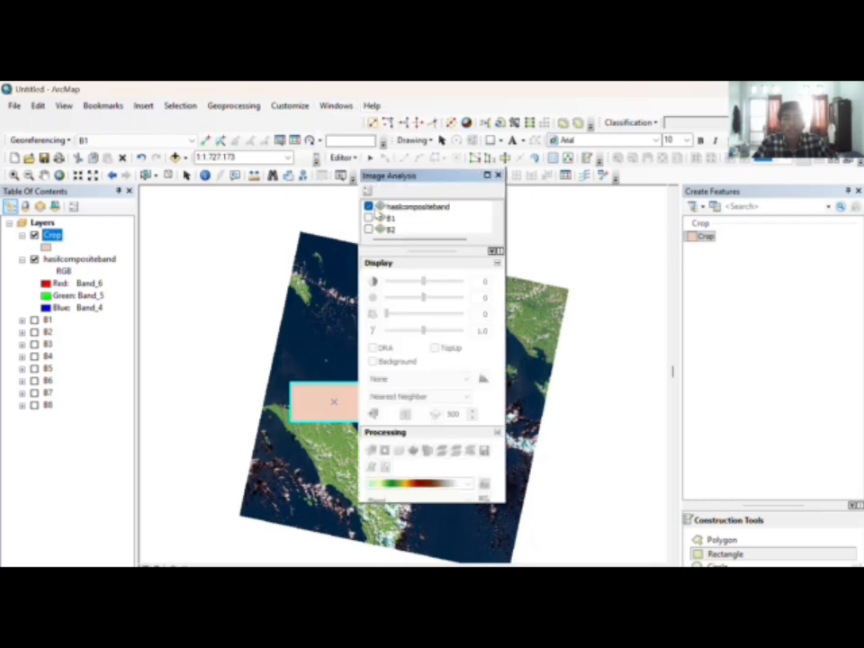
pyautogui.click(401, 207)
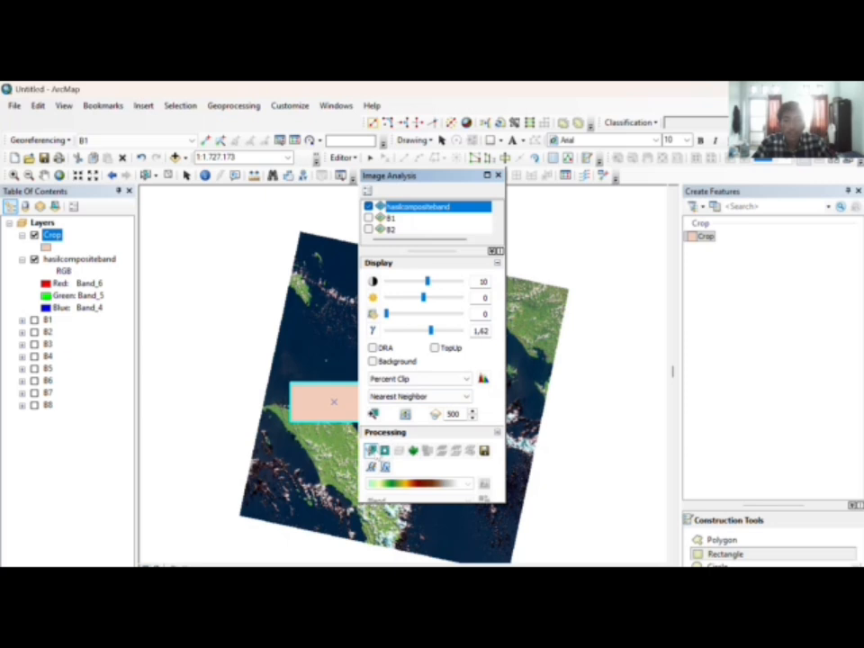
pyautogui.click(370, 451)
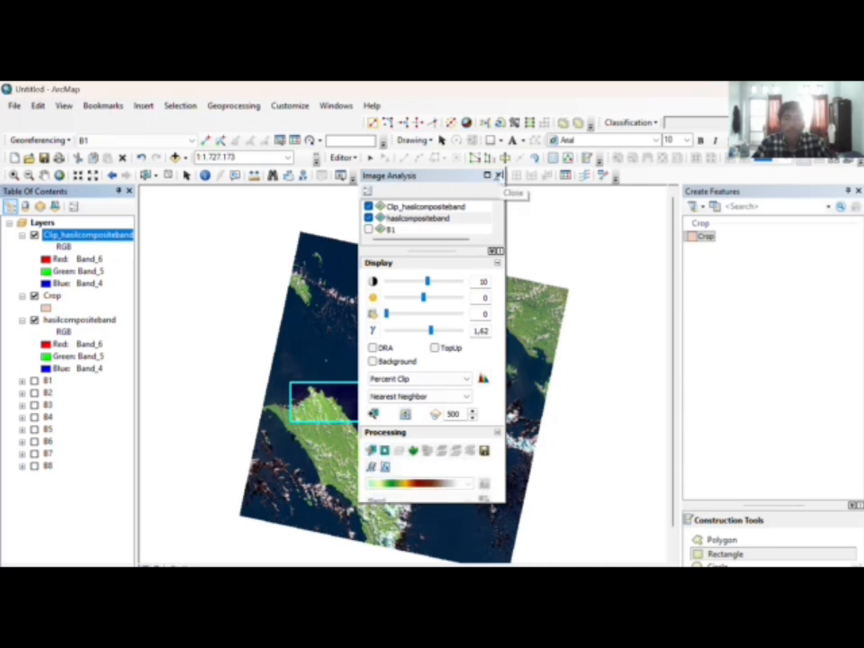
pyautogui.click(498, 176)
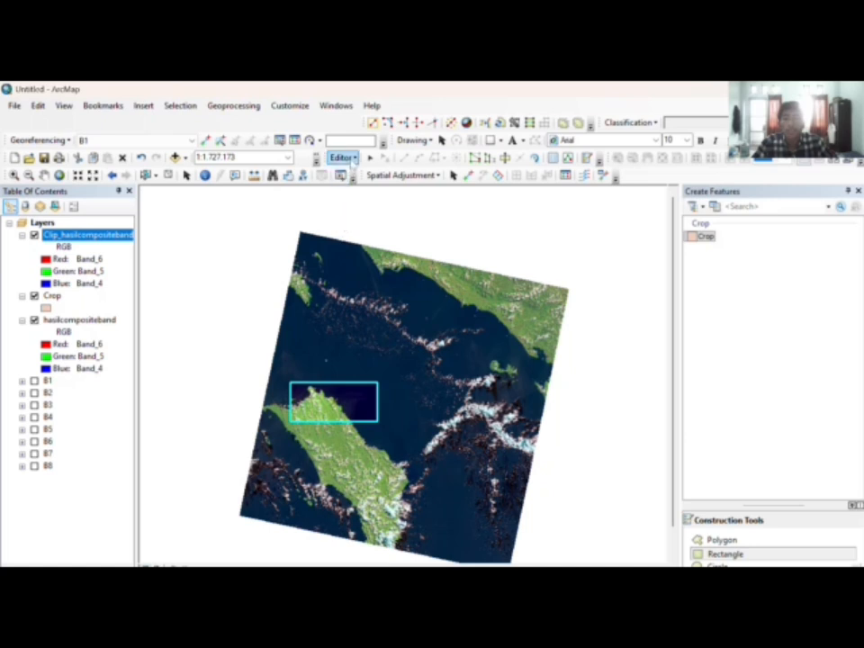
# Step: Save the Crop edits, stop editing, and switch off the hasilcompositeband layer
pyautogui.click(342, 158)
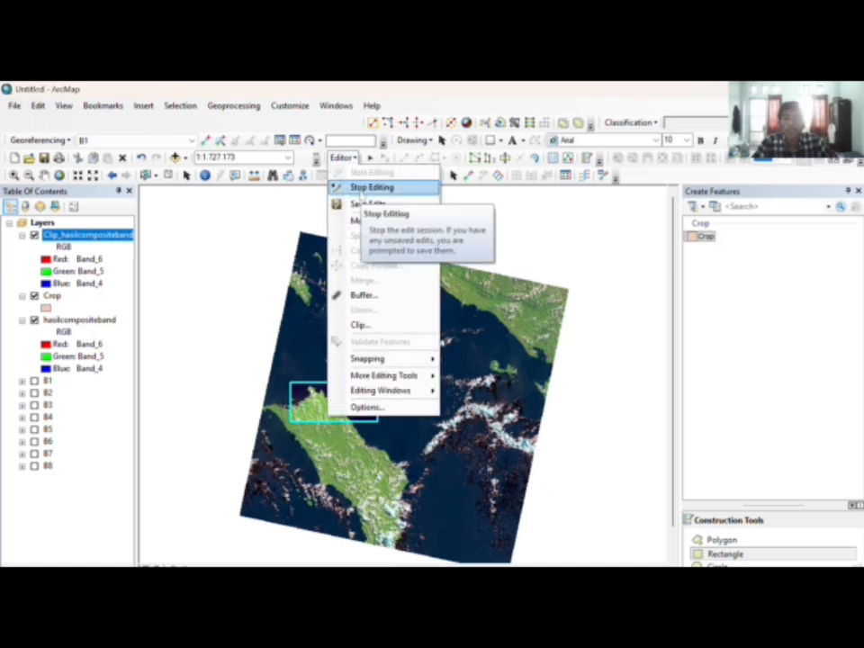
pyautogui.click(355, 189)
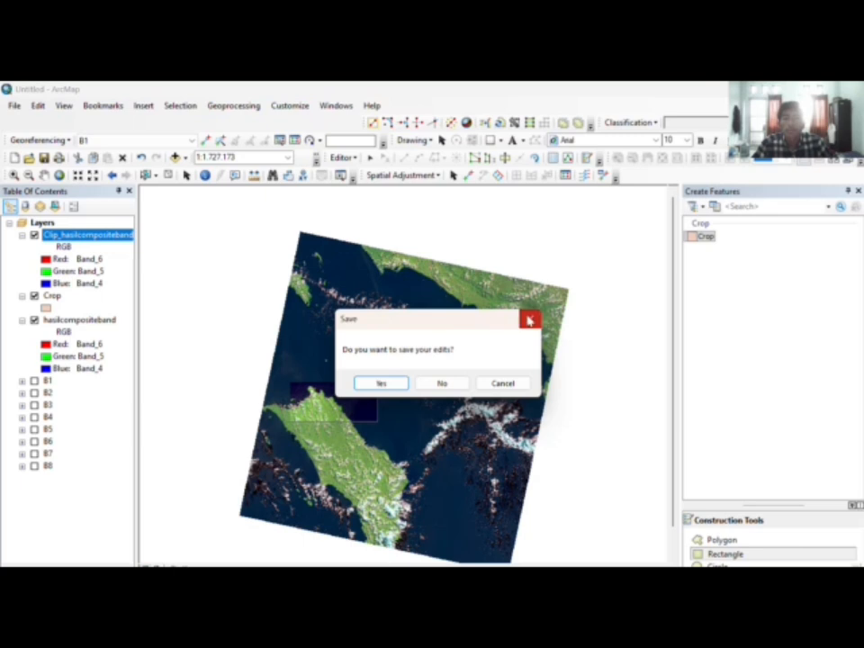
pyautogui.click(530, 316)
pyautogui.click(342, 157)
pyautogui.click(360, 202)
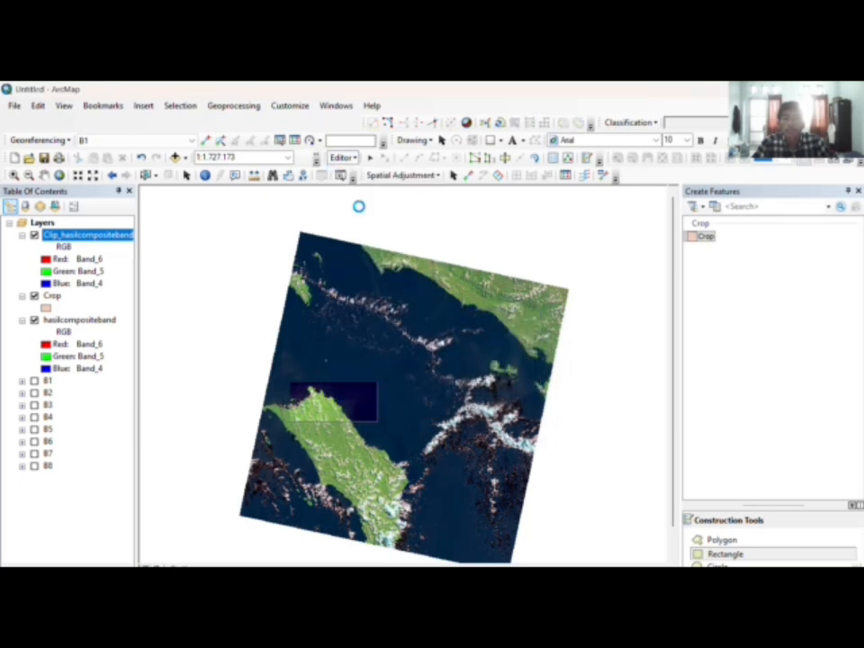
pyautogui.click(346, 161)
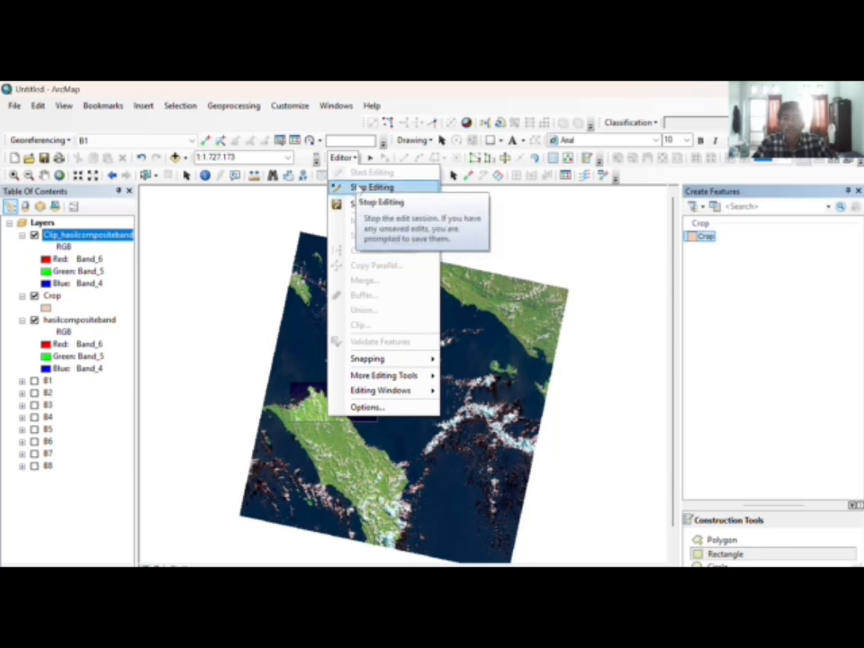
pyautogui.click(370, 187)
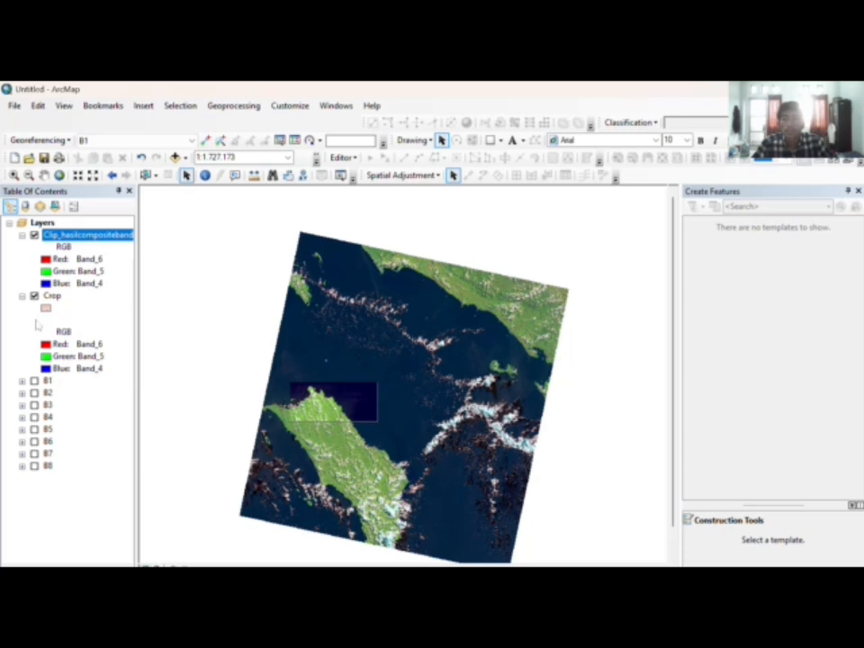
pyautogui.click(34, 321)
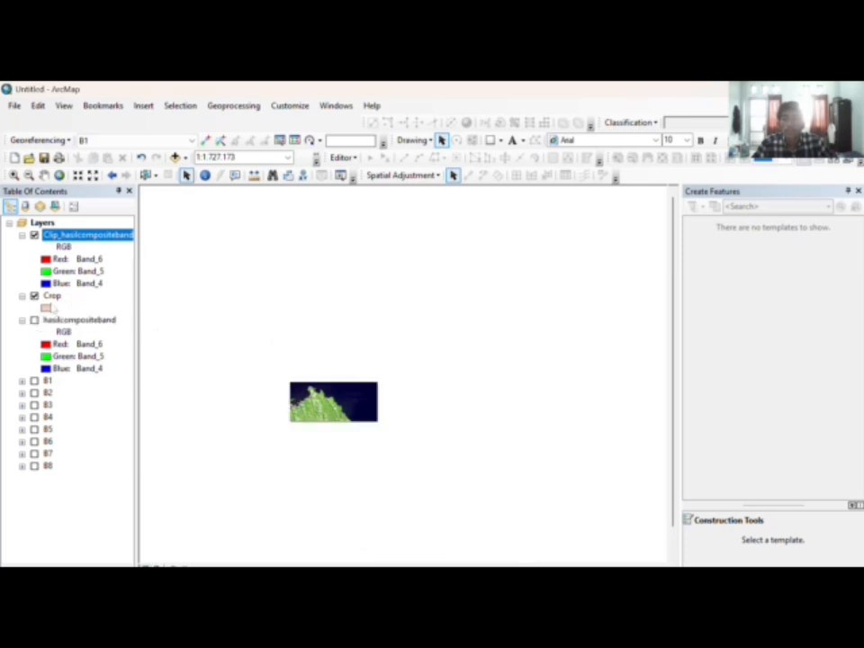
# Step: Hide the Crop layer and zoom and pan to inspect the clipped image
pyautogui.click(34, 296)
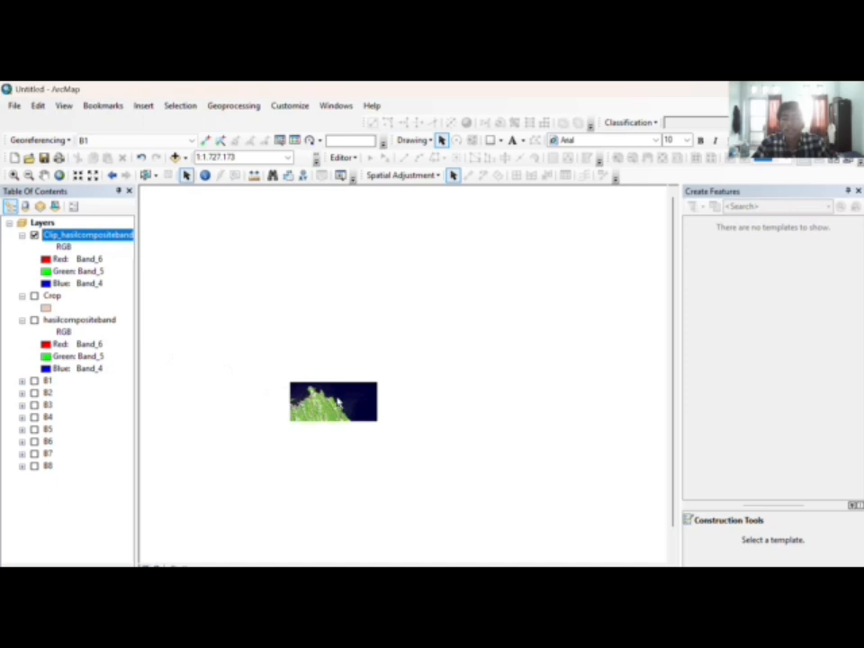
pyautogui.scroll(4, 309, 388)
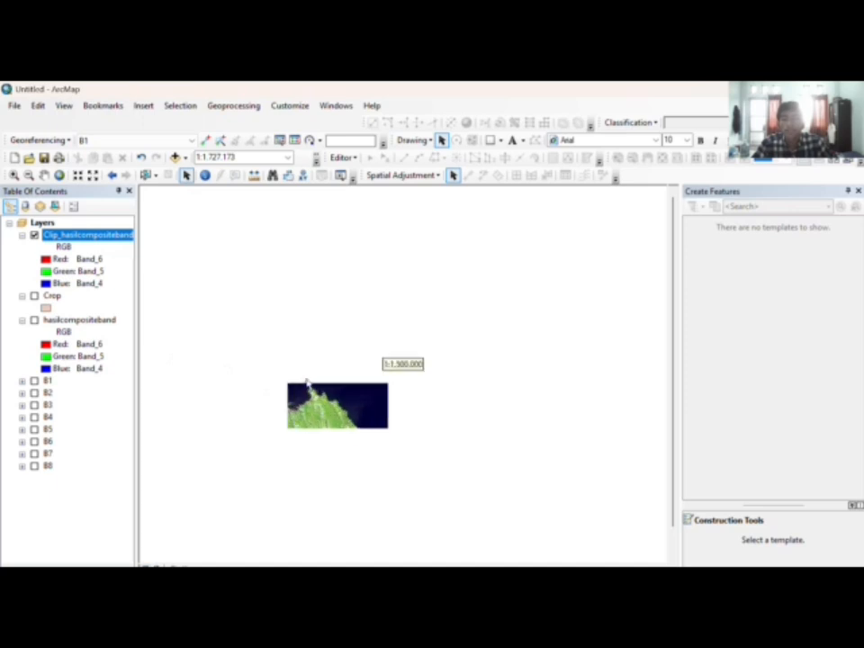
pyautogui.click(44, 175)
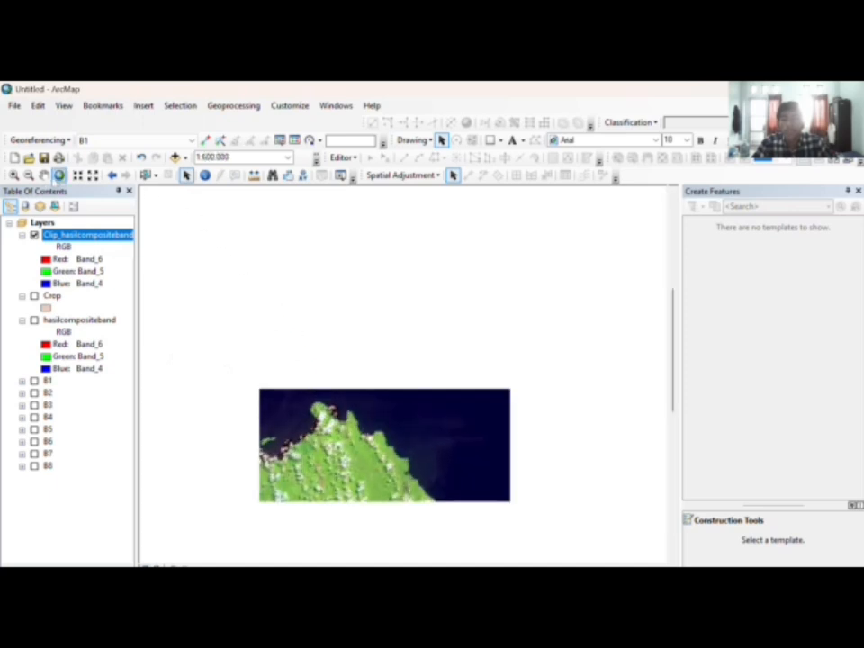
pyautogui.moveTo(342, 404); pyautogui.dragTo(340, 362)
pyautogui.scroll(1, 340, 361)
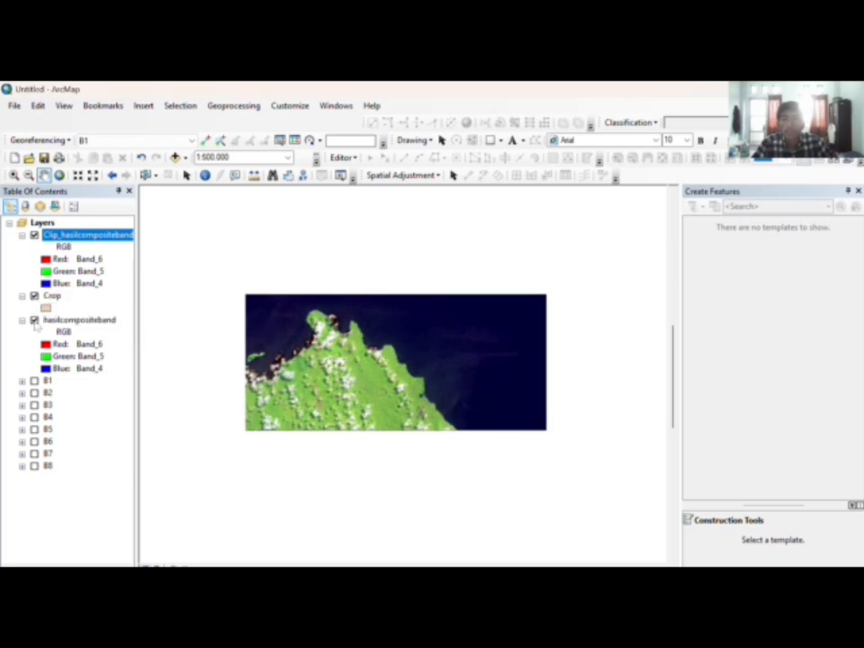
pyautogui.scroll(-3, 472, 396)
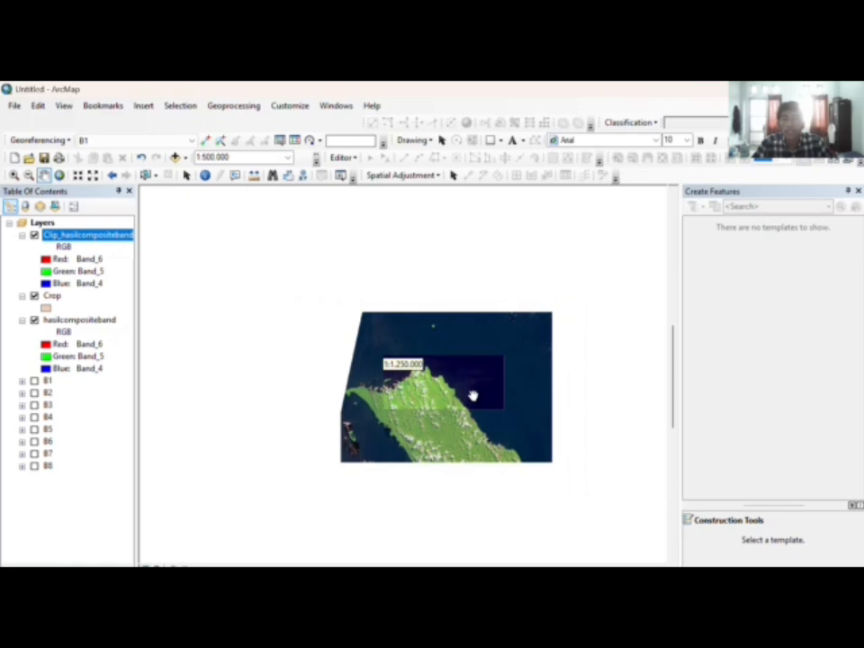
pyautogui.scroll(-2, 472, 392)
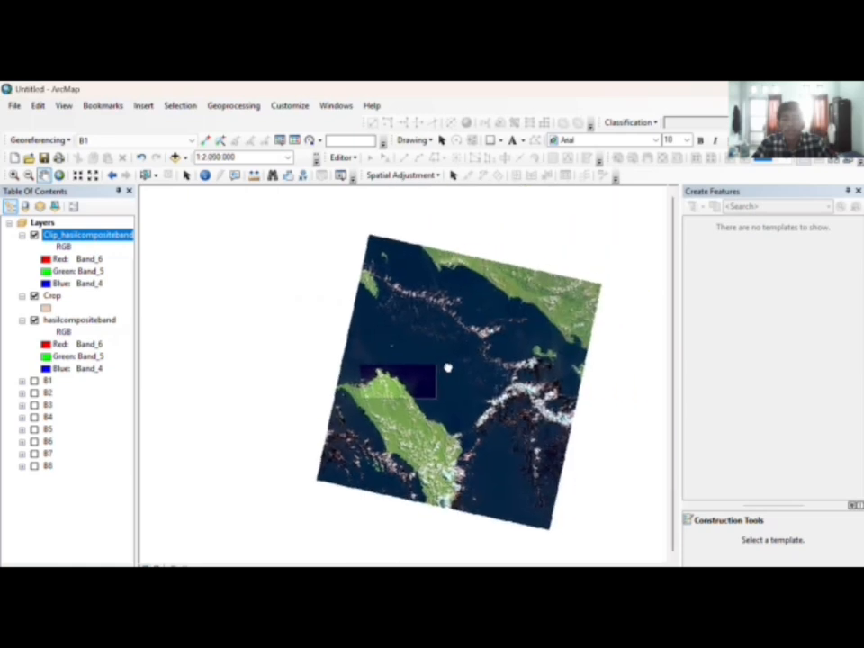
pyautogui.moveTo(448, 367); pyautogui.dragTo(396, 356)
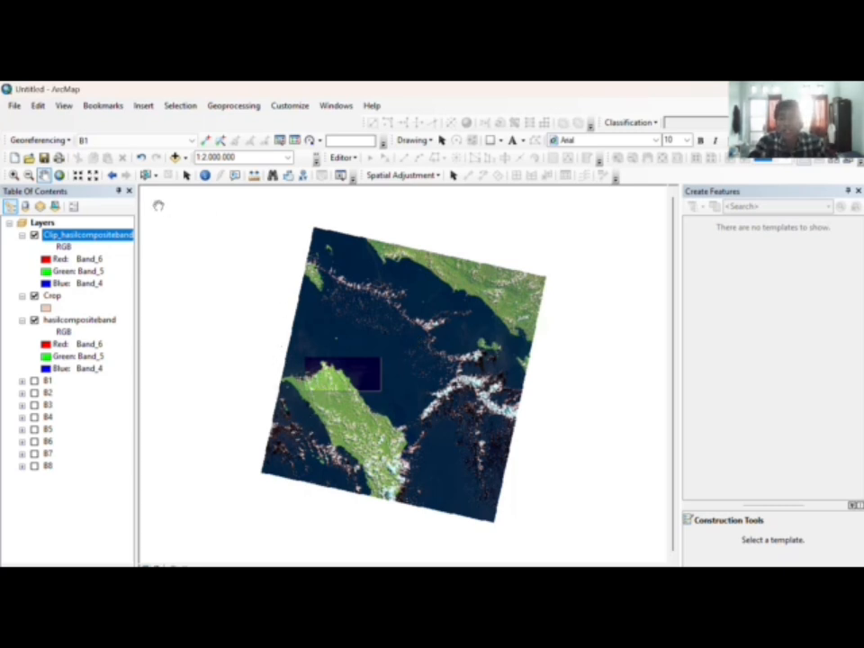
# Step: Open the Page and Print Setup dialog from the File menu
pyautogui.click(186, 175)
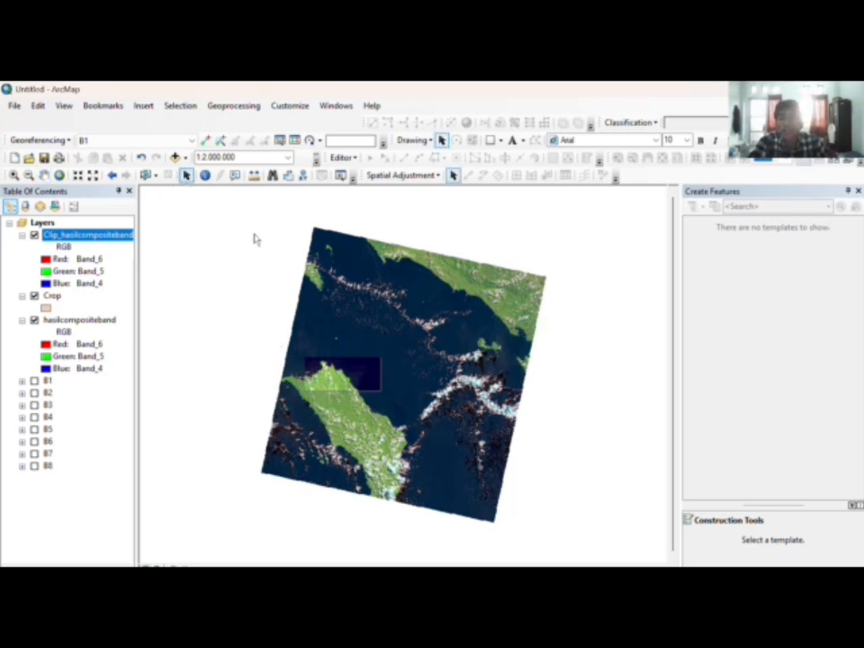
pyautogui.click(15, 106)
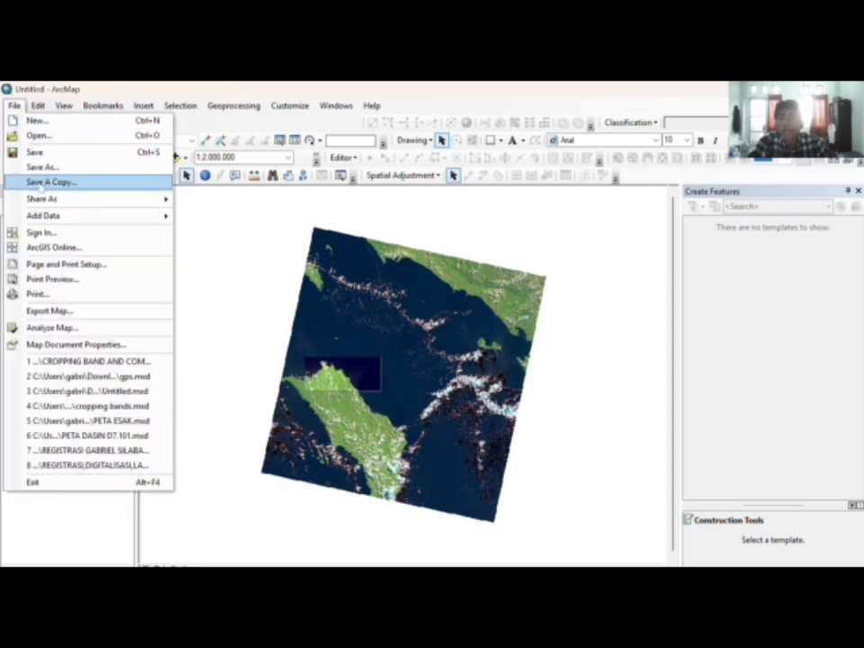
pyautogui.click(90, 264)
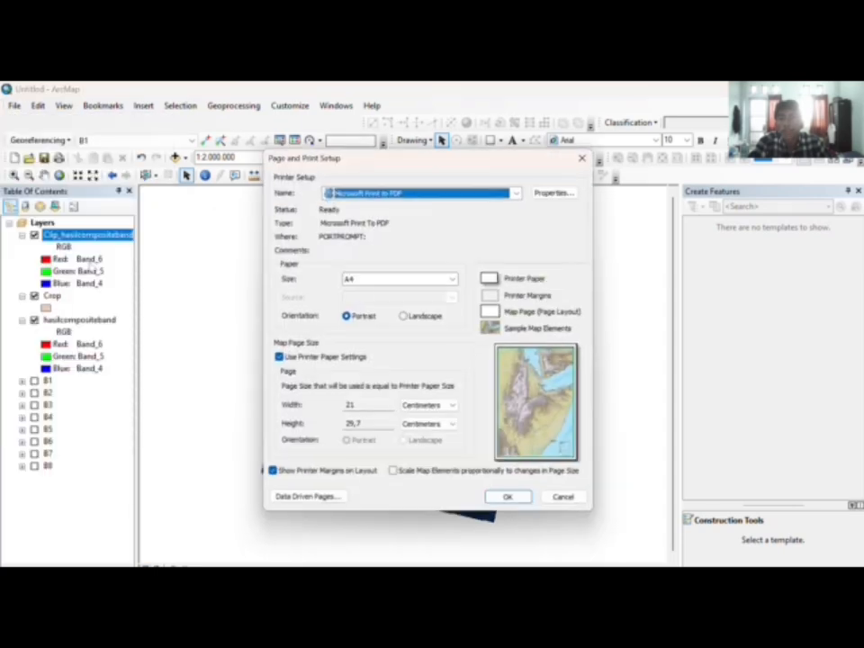
# Step: Switch the A4 page to Landscape orientation and apply it
pyautogui.click(406, 319)
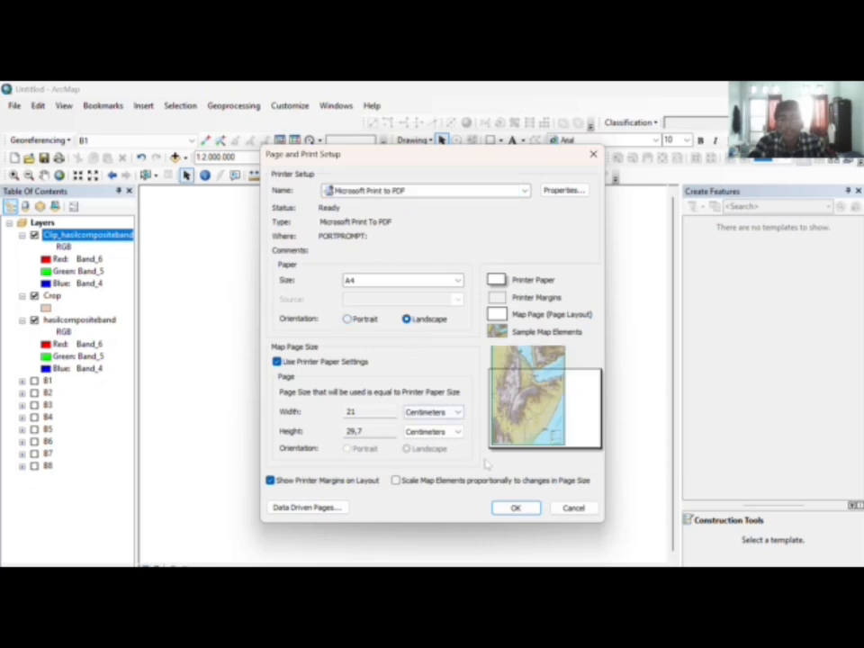
pyautogui.click(514, 508)
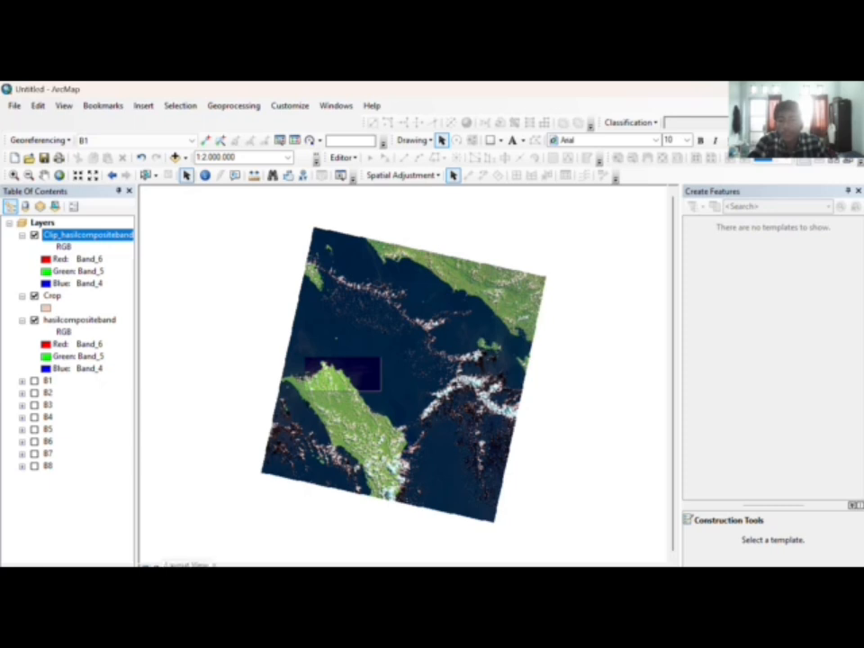
# Step: In Layout View, lower the data frame's top edge and narrow it from the right
pyautogui.click(153, 564)
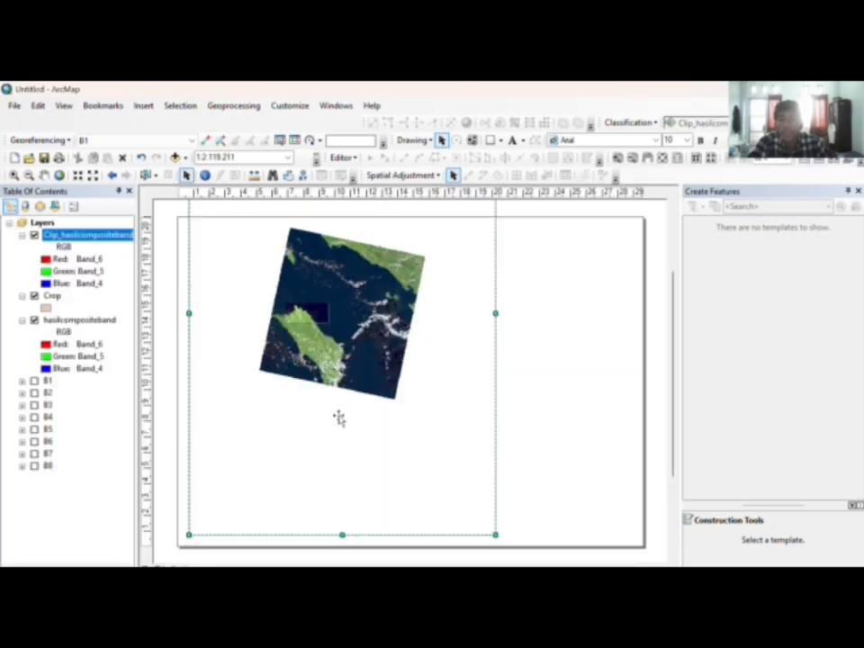
pyautogui.moveTo(342, 536); pyautogui.dragTo(349, 372)
pyautogui.hotkey('ctrl', 'z')
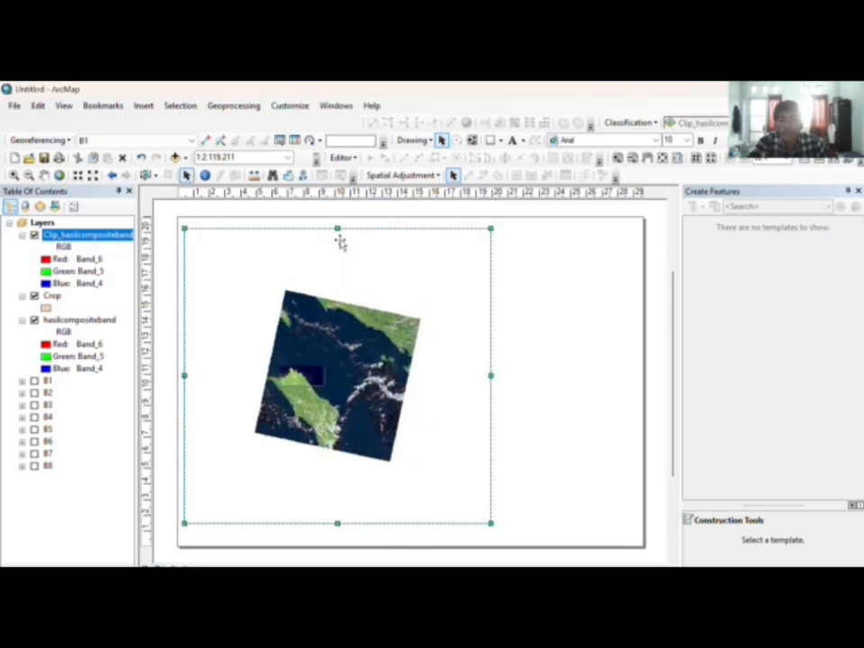
pyautogui.moveTo(338, 228); pyautogui.dragTo(337, 240)
pyautogui.moveTo(486, 378); pyautogui.dragTo(425, 376)
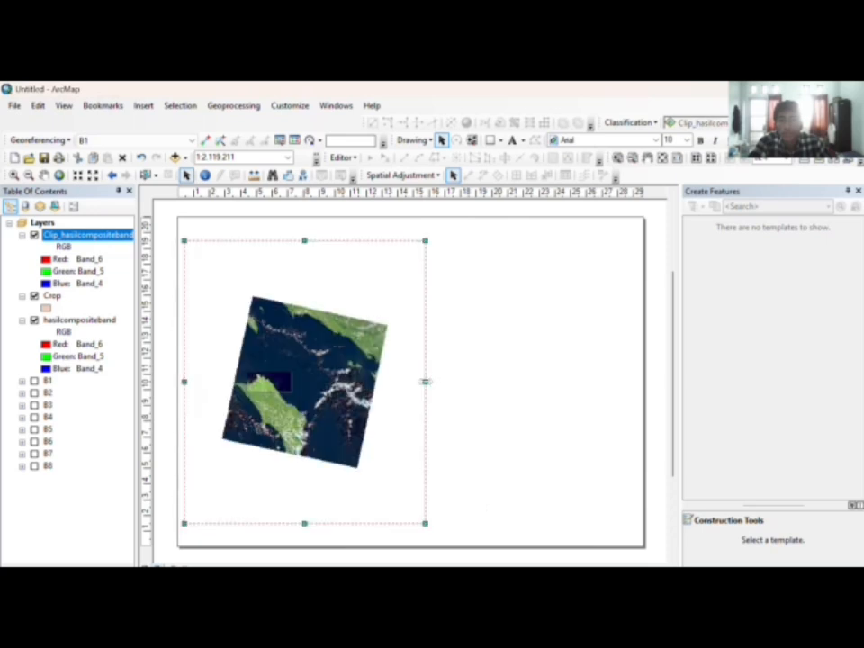
pyautogui.moveTo(424, 380); pyautogui.dragTo(418, 381)
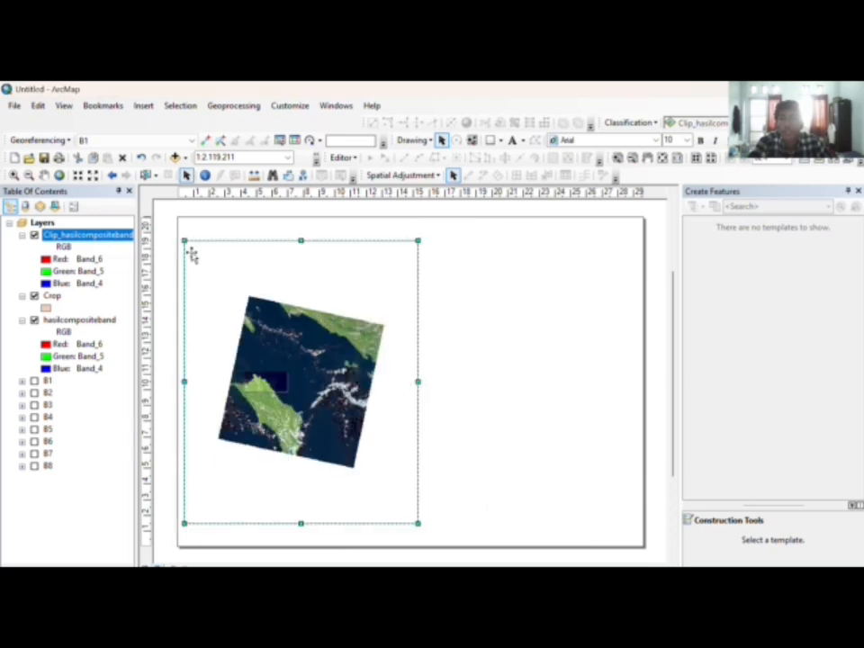
pyautogui.click(14, 175)
# Step: Zoom the layout map in and pan the green coastline into the frame
pyautogui.click(290, 342)
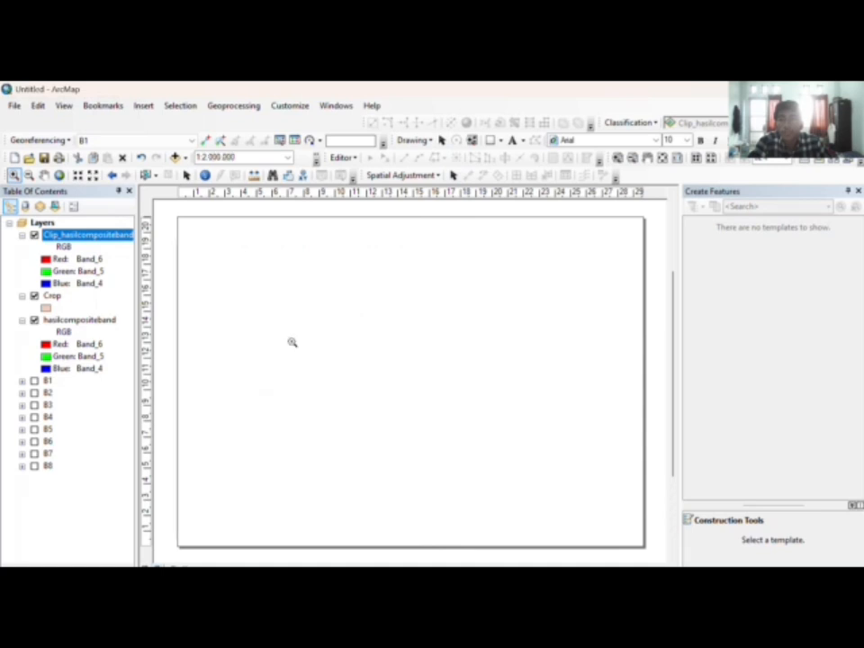
pyautogui.click(290, 342)
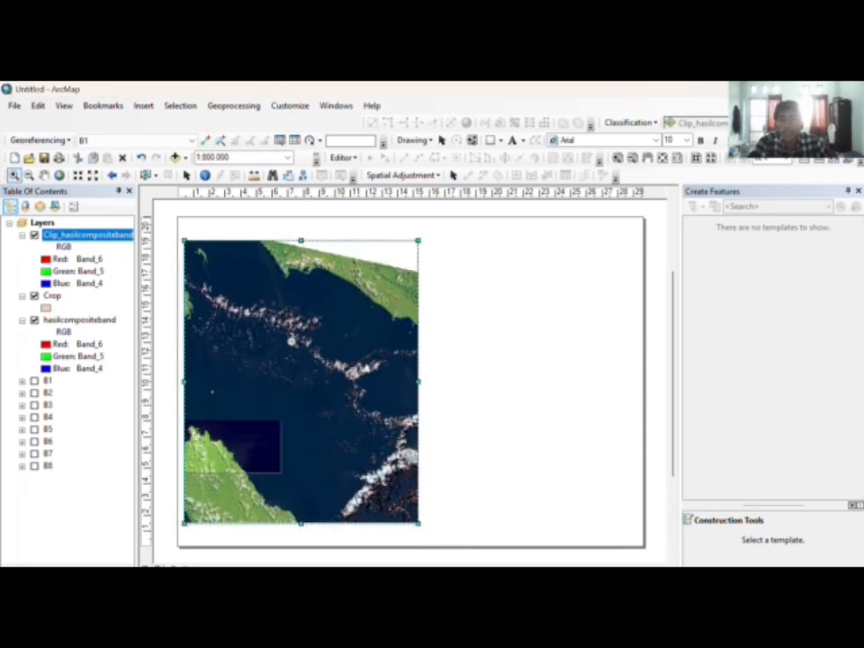
pyautogui.click(290, 342)
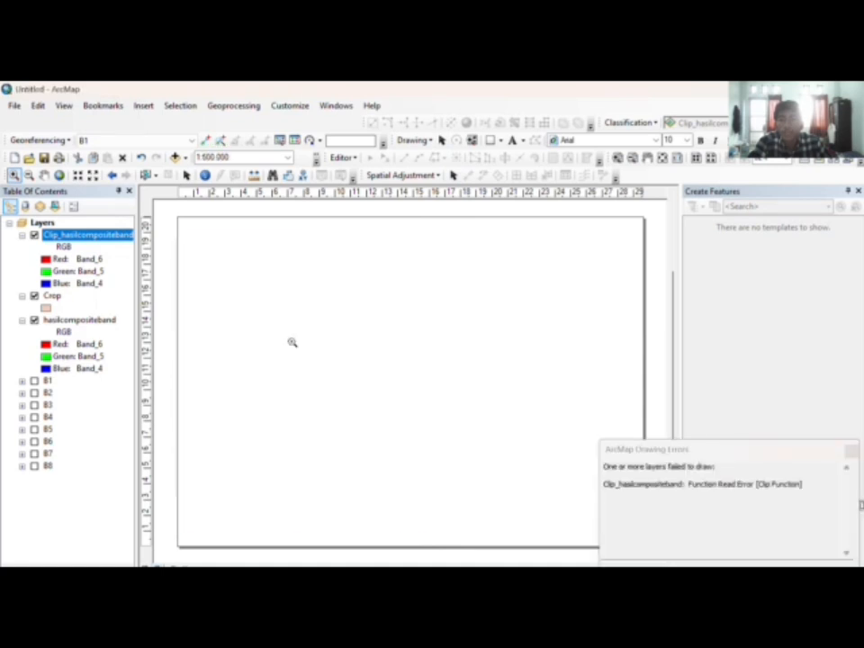
pyautogui.click(45, 174)
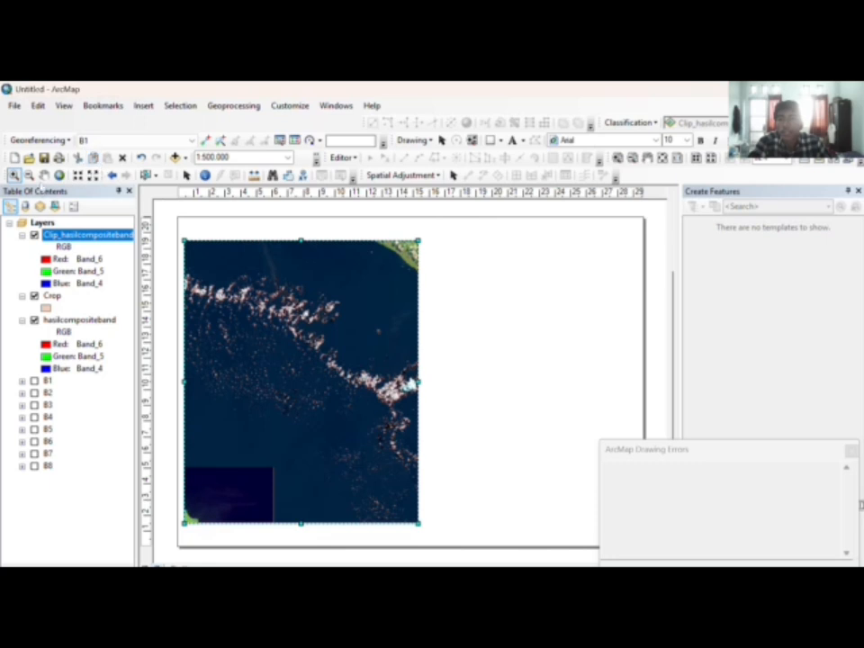
pyautogui.moveTo(309, 334); pyautogui.dragTo(322, 303)
pyautogui.moveTo(288, 377)
pyautogui.mouseDown()
pyautogui.moveTo(318, 332)
pyautogui.moveTo(342, 346)
pyautogui.mouseUp()
pyautogui.moveTo(321, 394)
pyautogui.mouseDown()
pyautogui.moveTo(346, 375)
pyautogui.moveTo(329, 380)
pyautogui.mouseUp()
# Step: Hide the Crop and clipped composite layers and set the map zoom to 1:600,000
pyautogui.click(35, 297)
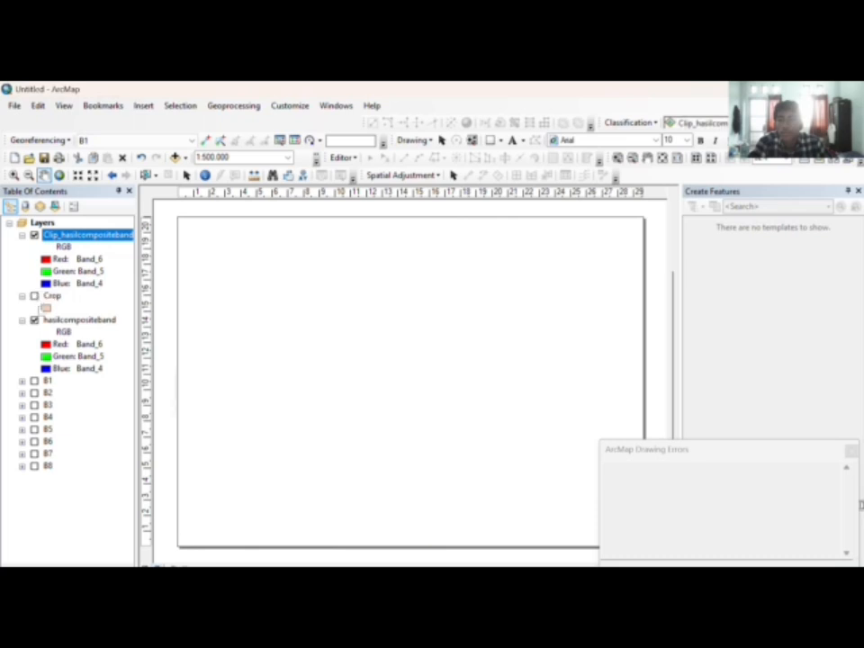
pyautogui.click(35, 235)
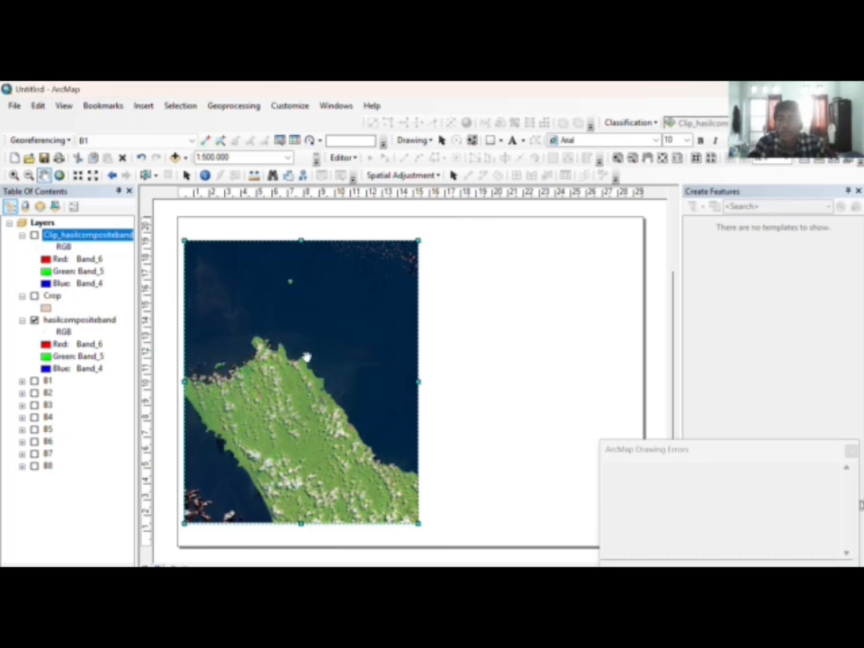
pyautogui.scroll(1, 275, 345)
pyautogui.scroll(-1, 274, 345)
pyautogui.scroll(-1, 300, 364)
pyautogui.scroll(1, 334, 353)
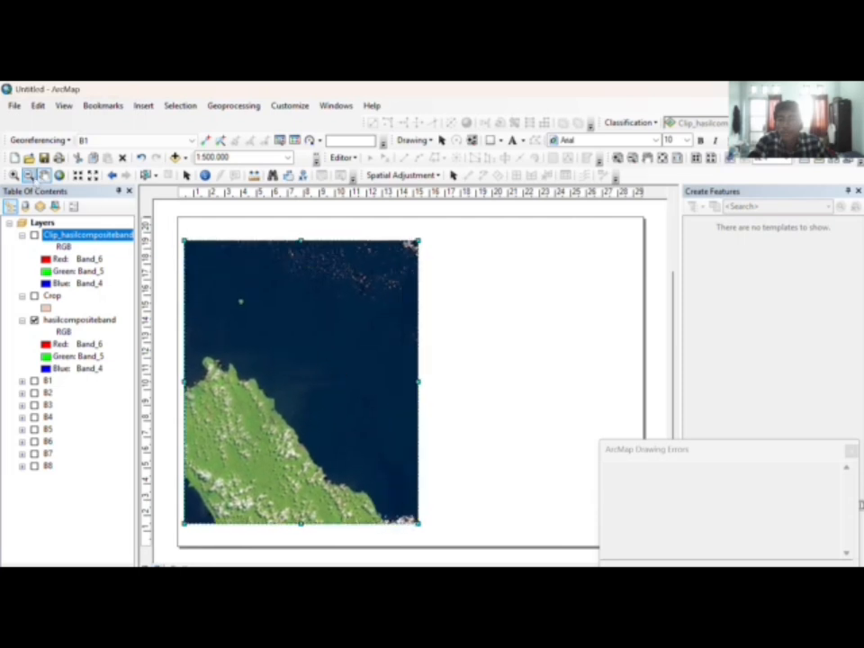
pyautogui.click(29, 175)
pyautogui.scroll(-1, 234, 299)
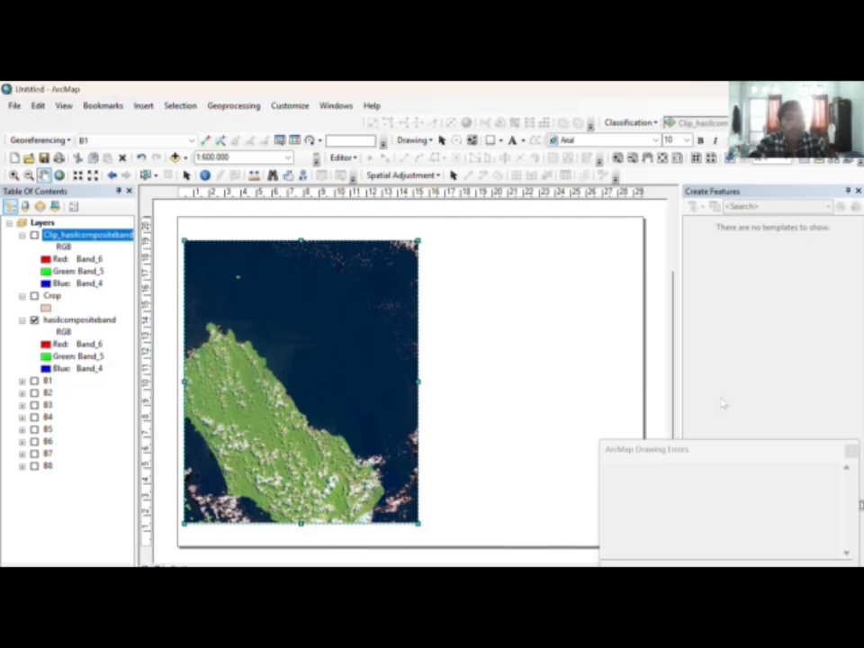
# Step: Close the Drawing Errors window and stretch the map frame taller at top and bottom
pyautogui.click(852, 527)
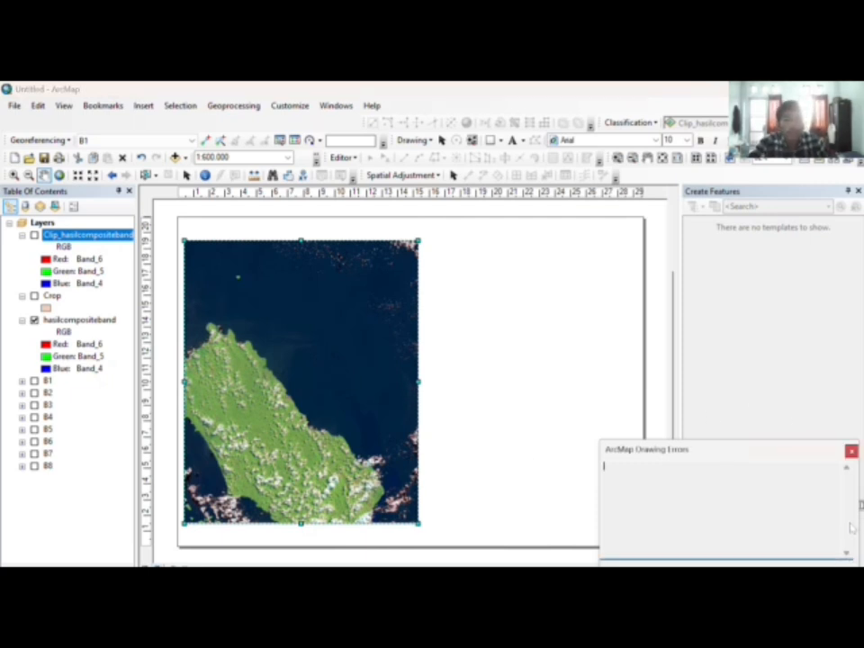
pyautogui.click(851, 451)
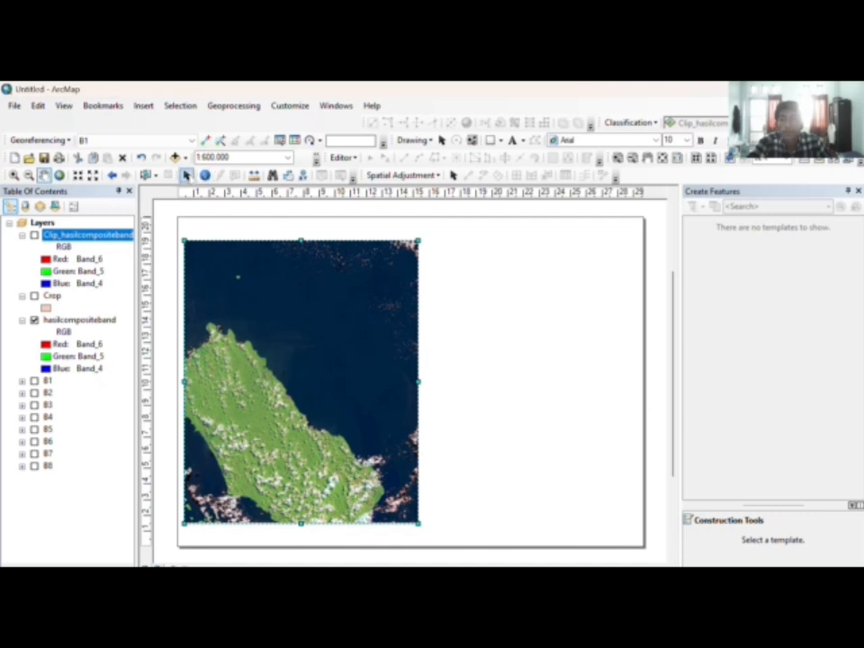
pyautogui.moveTo(301, 241); pyautogui.dragTo(302, 233)
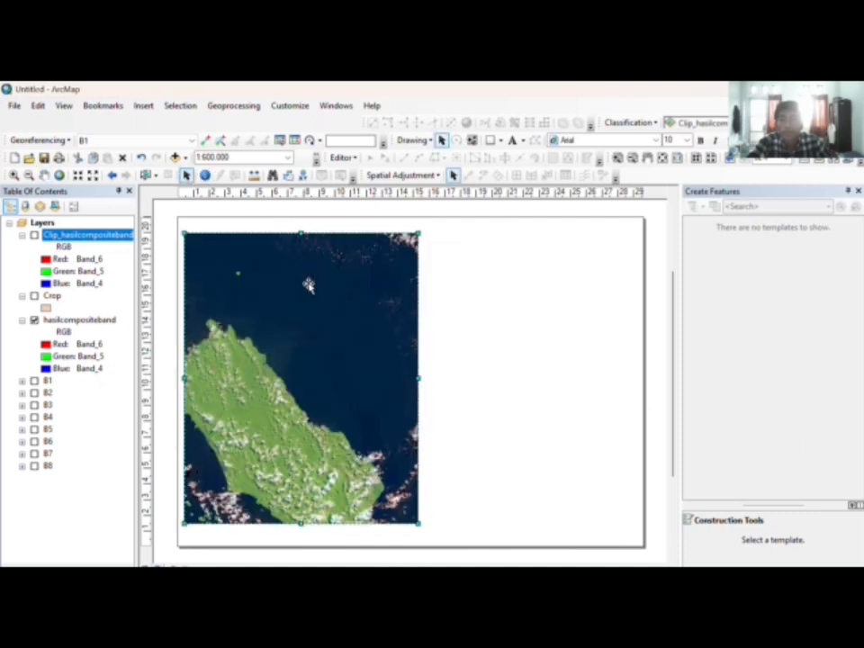
pyautogui.moveTo(301, 525); pyautogui.dragTo(302, 538)
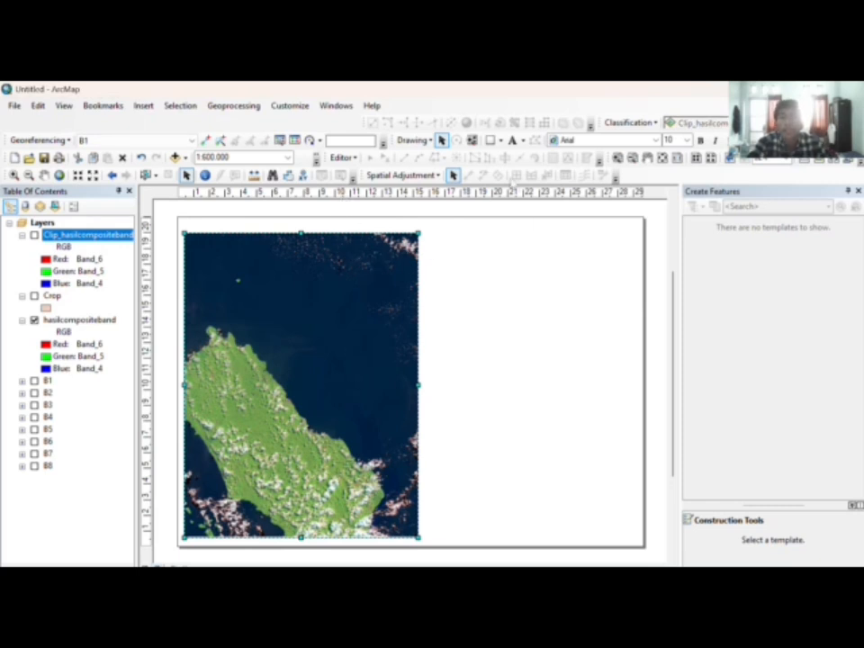
pyautogui.click(490, 141)
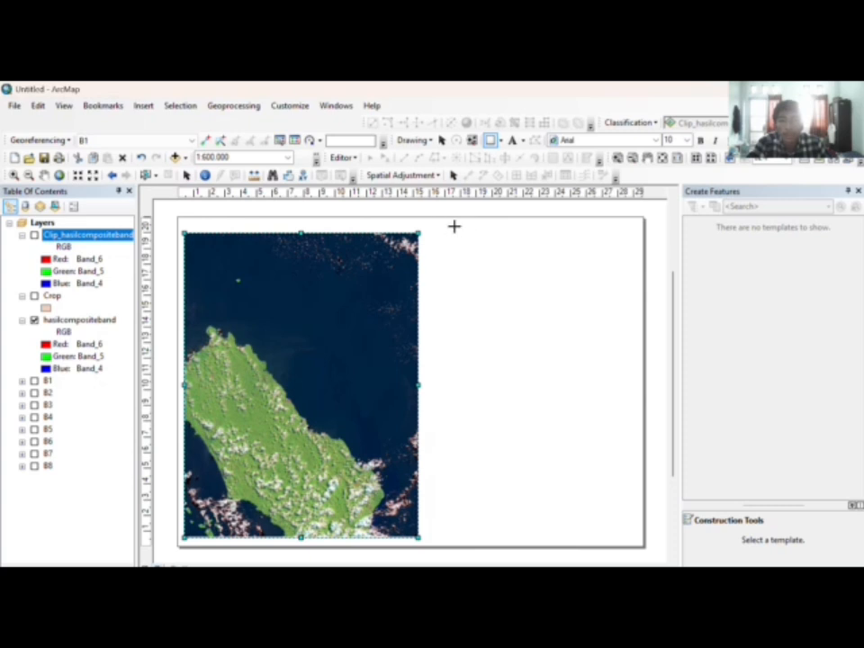
# Step: Draw a rectangle at the page's upper right beside the map and set its fill colour to white
pyautogui.moveTo(454, 226); pyautogui.dragTo(628, 288)
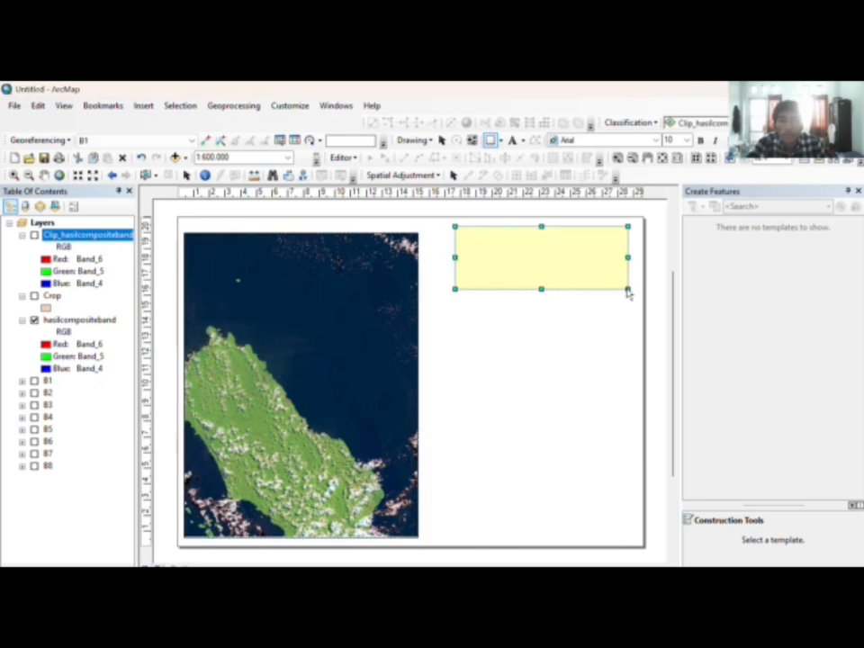
pyautogui.rightClick(566, 262)
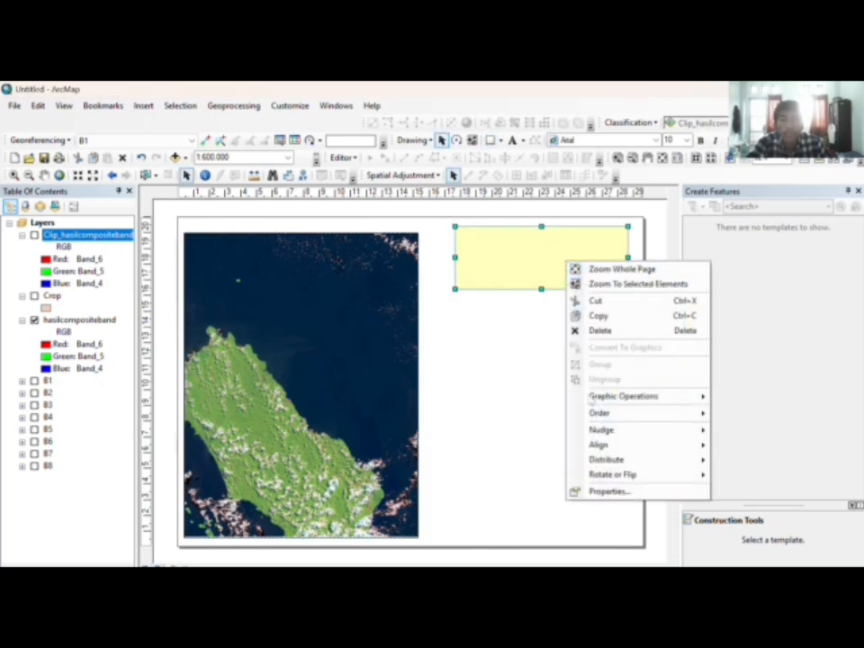
pyautogui.click(607, 489)
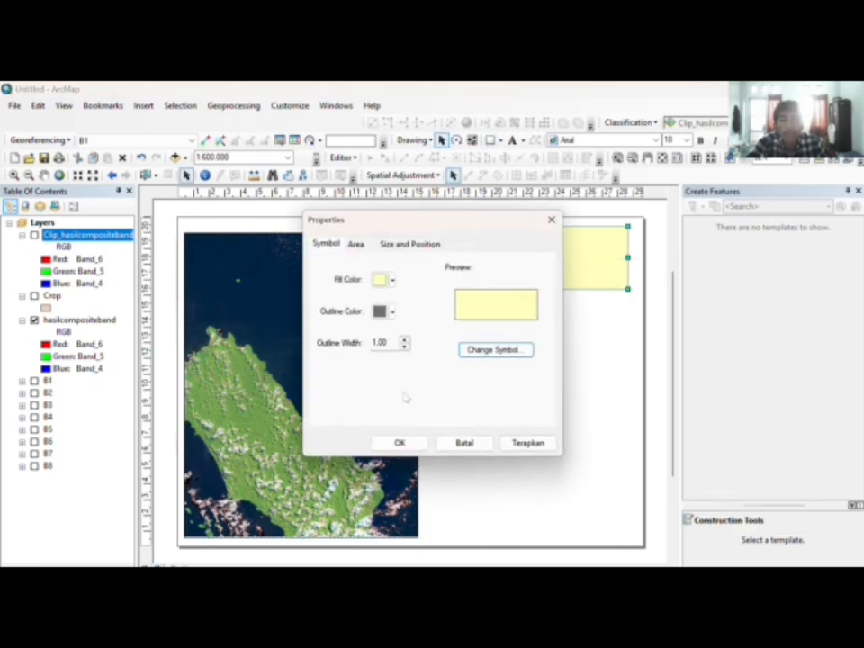
pyautogui.click(390, 279)
pyautogui.click(389, 317)
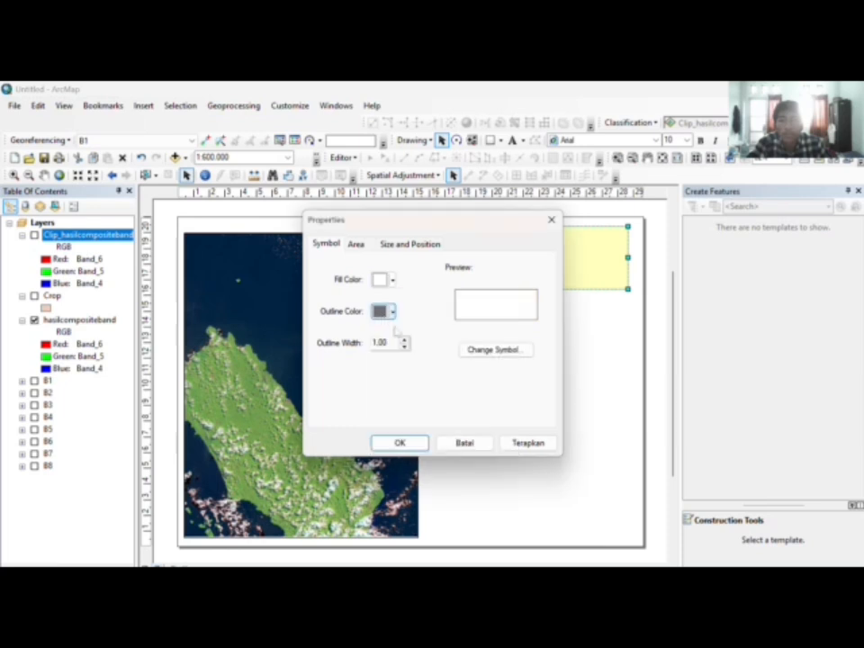
pyautogui.click(399, 442)
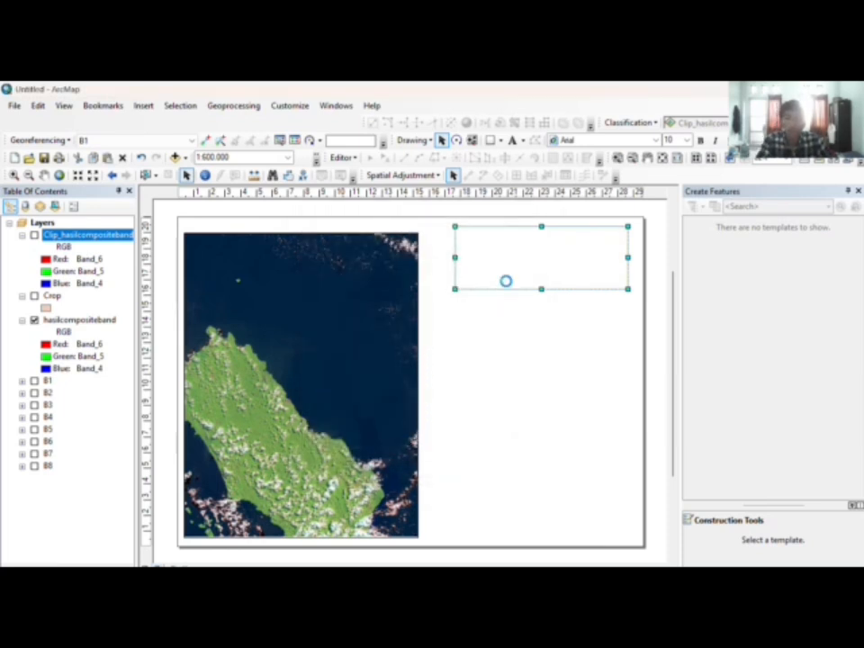
# Step: Copy the white box and paste three duplicates, stacking them in a column down to the page bottom
pyautogui.hotkey('ctrl', 'c')
pyautogui.hotkey('ctrl', 'v')
pyautogui.moveTo(527, 275); pyautogui.dragTo(538, 327)
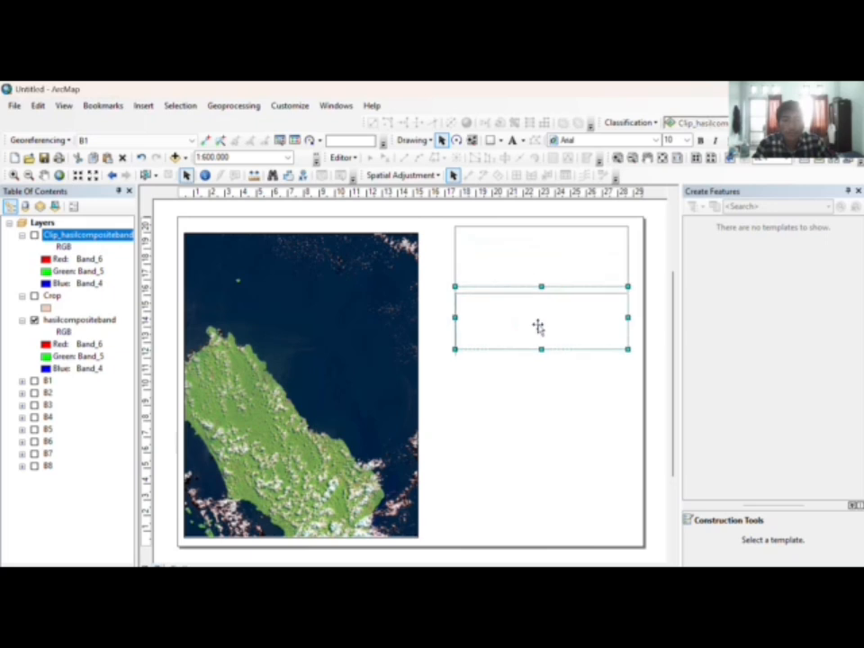
pyautogui.hotkey('ctrl', 'v')
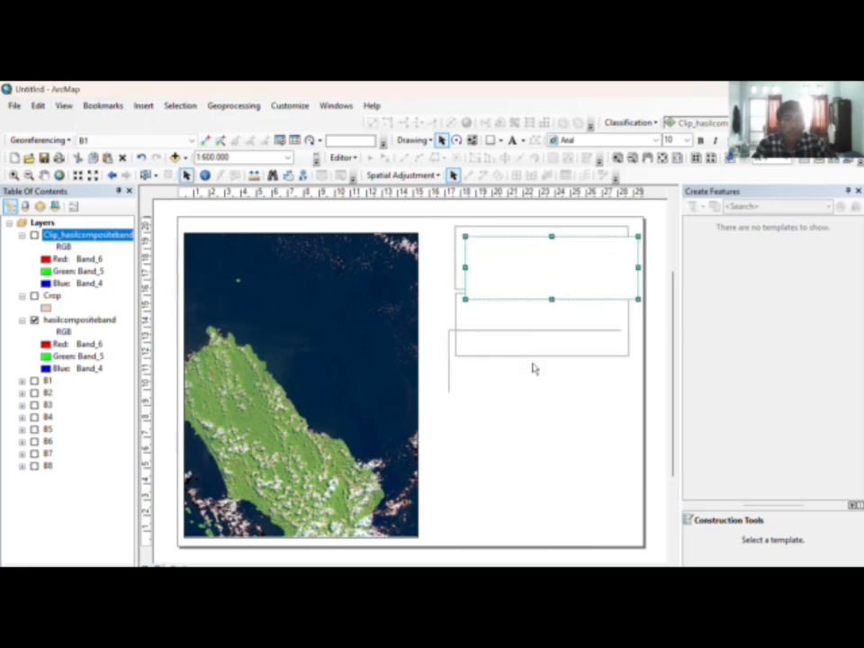
pyautogui.moveTo(533, 369); pyautogui.dragTo(540, 401)
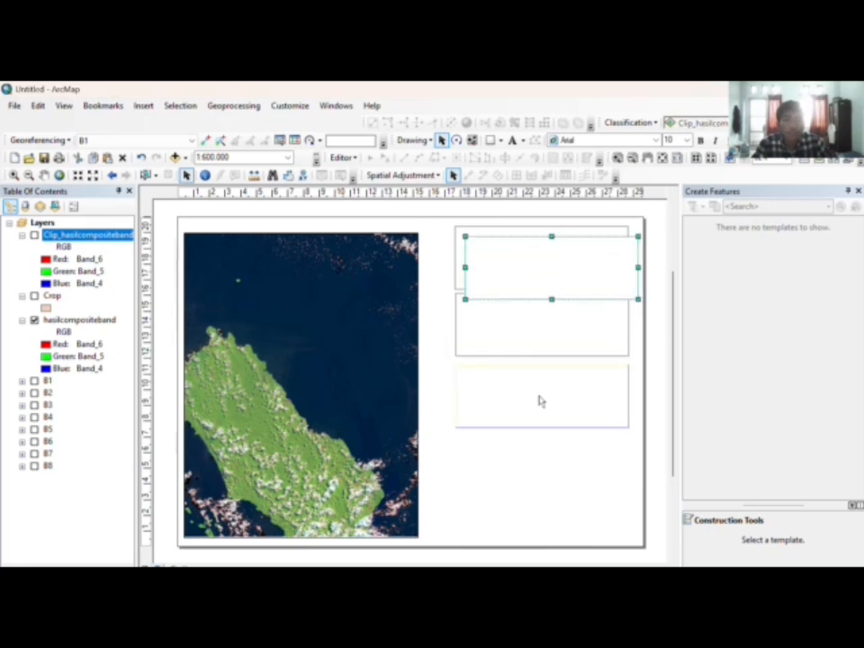
pyautogui.hotkey('ctrl', 'v')
pyautogui.moveTo(540, 274); pyautogui.dragTo(531, 513)
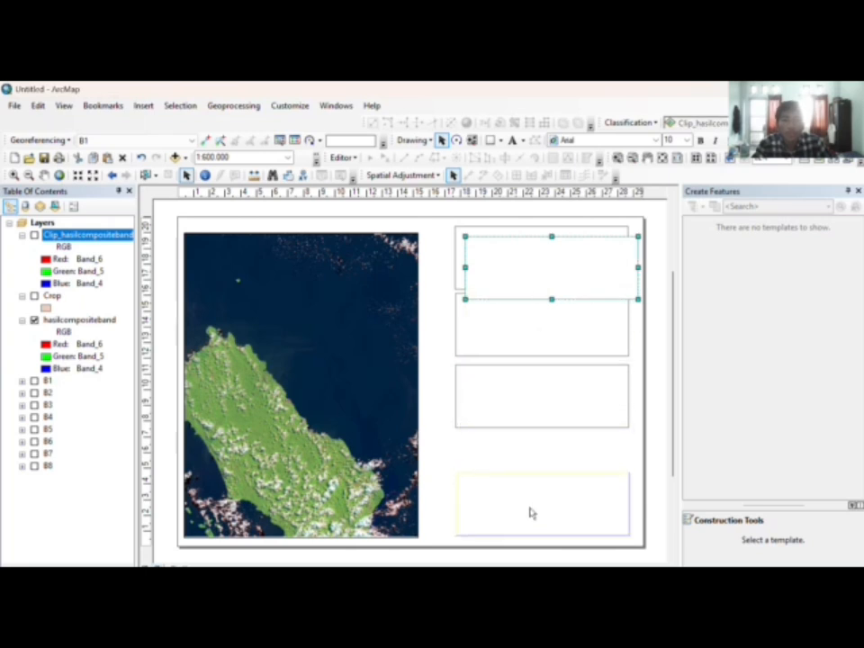
# Step: Select the top box and place a new text element inside it
pyautogui.click(535, 401)
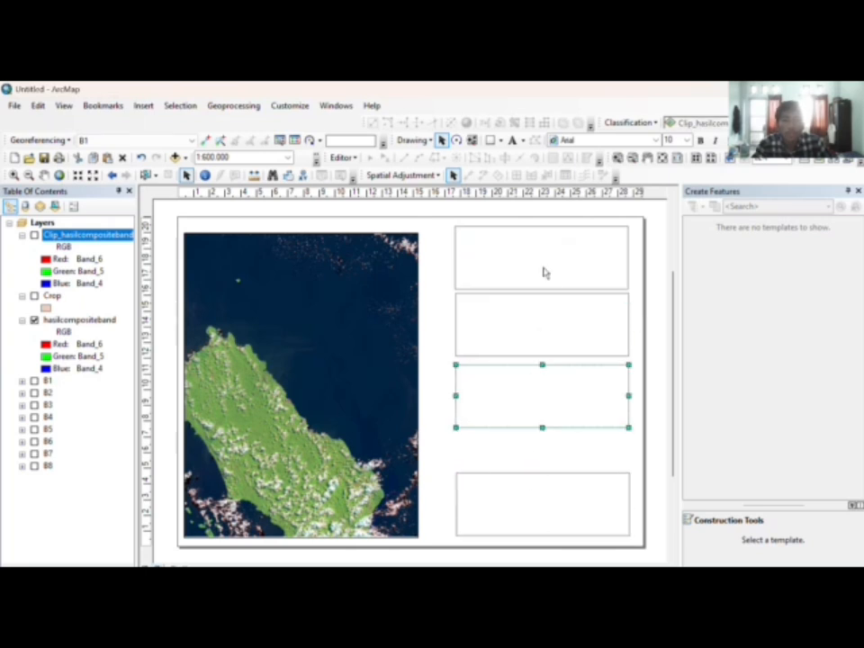
pyautogui.click(543, 270)
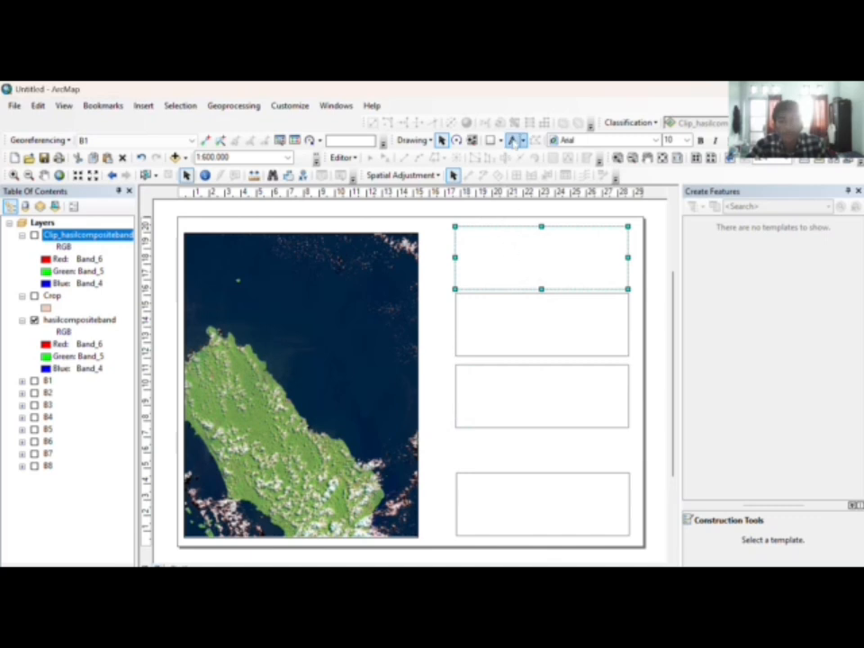
pyautogui.click(512, 141)
pyautogui.click(540, 243)
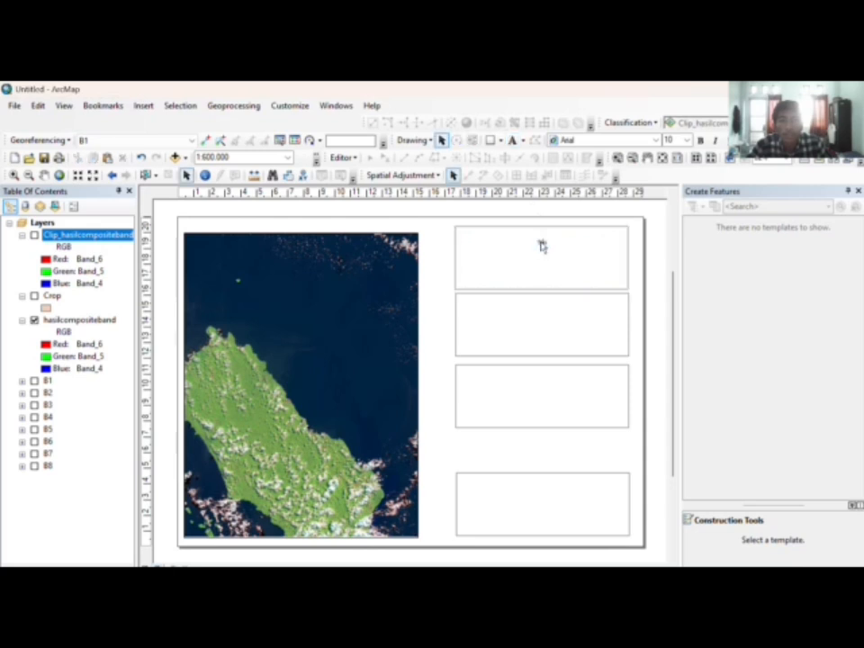
pyautogui.click(541, 245)
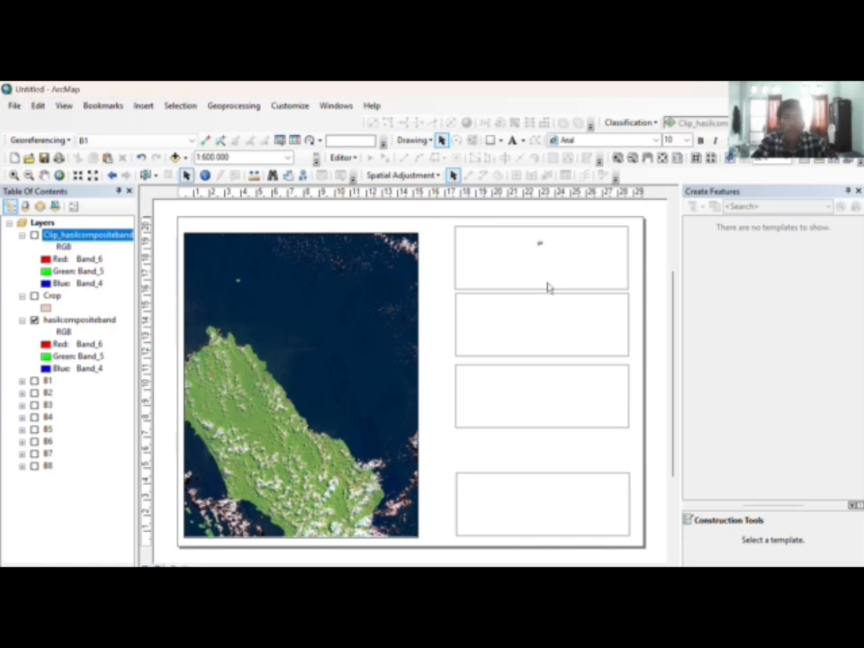
# Step: In the text element's properties, type 'COMPOSITE BAND DAN CROPPING' and 'DASAR-DASAR PENGINDERAAN' in capitals
pyautogui.doubleClick(540, 243)
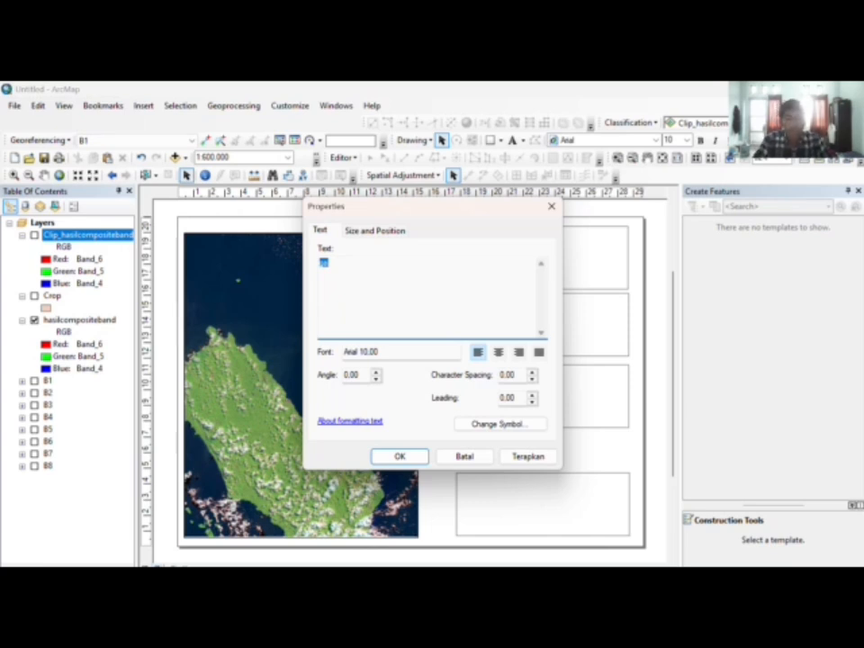
pyautogui.press('capslock')
pyautogui.write('COM')
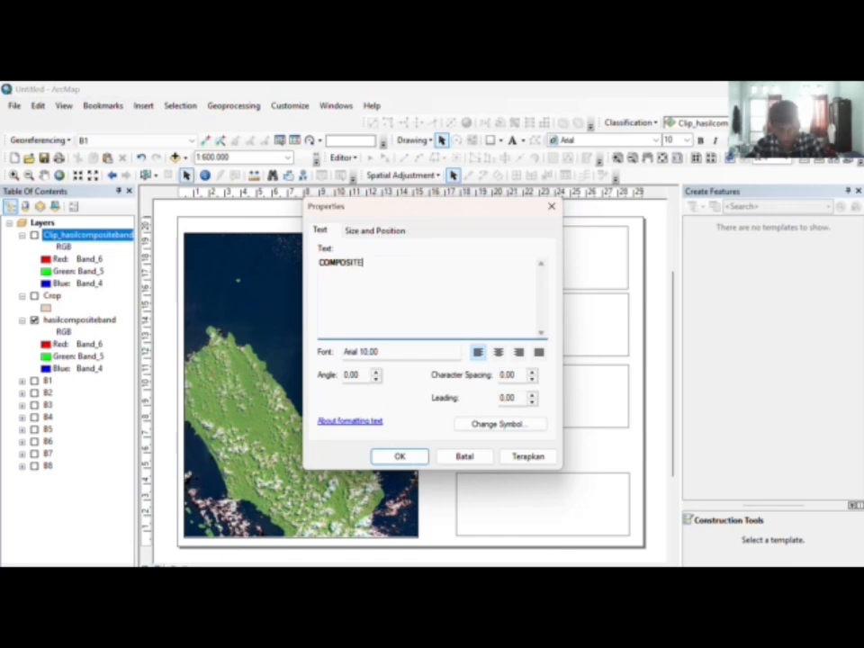
pyautogui.write('POSITE BAND DAN CROPPING')
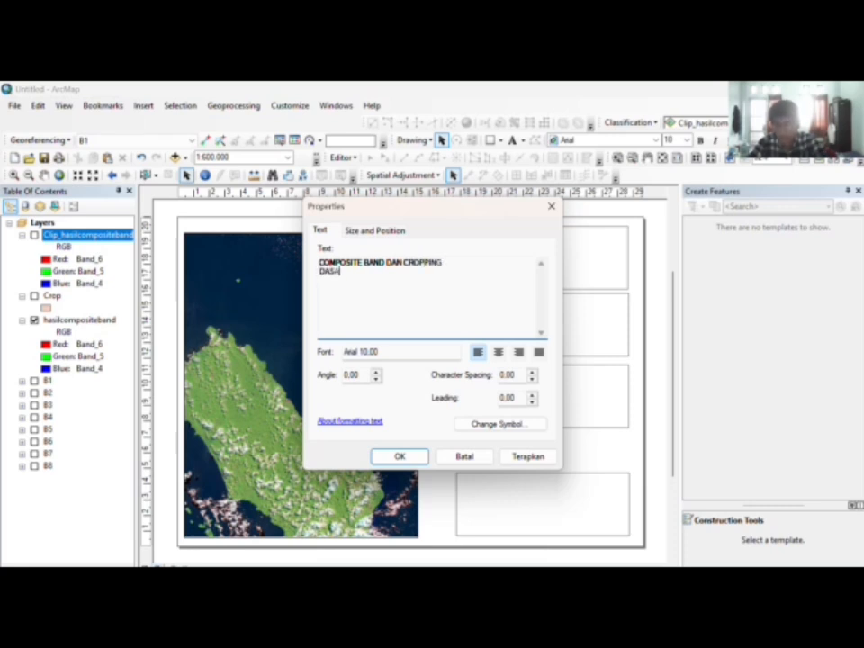
pyautogui.write('R-DASAR P')
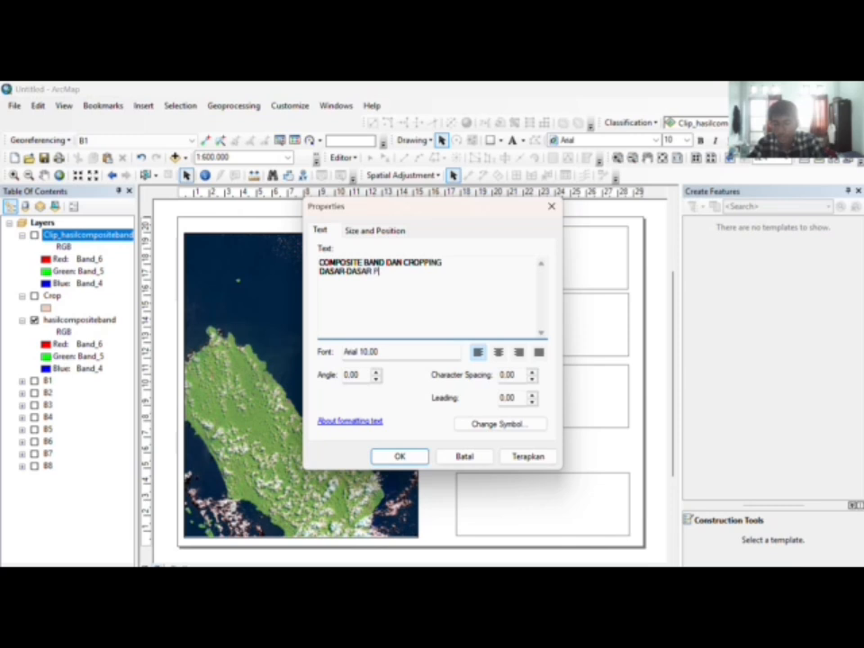
pyautogui.write('ENGINDERAAN JAUH')
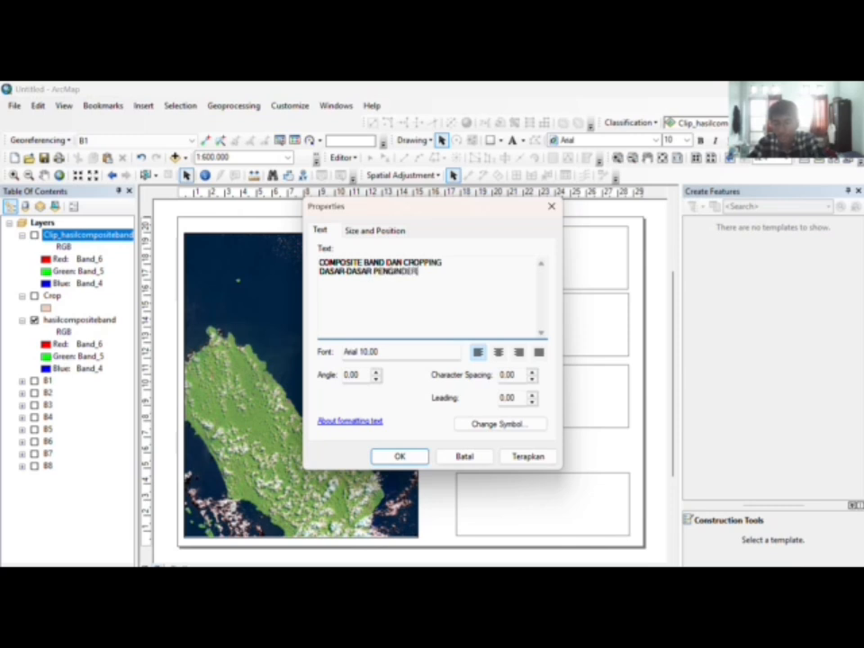
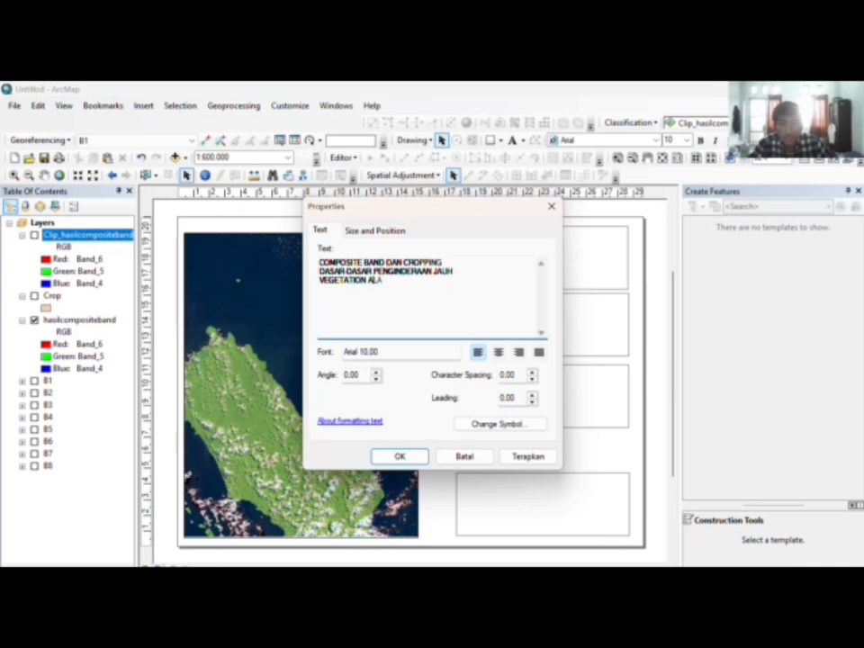
# Step: Correct the last title line so it reads 'VEGETATION ANALYSIS'
pyautogui.press('BackSpace')
pyautogui.press('BackSpace')
pyautogui.hotkey('shift', 'Left')
pyautogui.write('NAL')
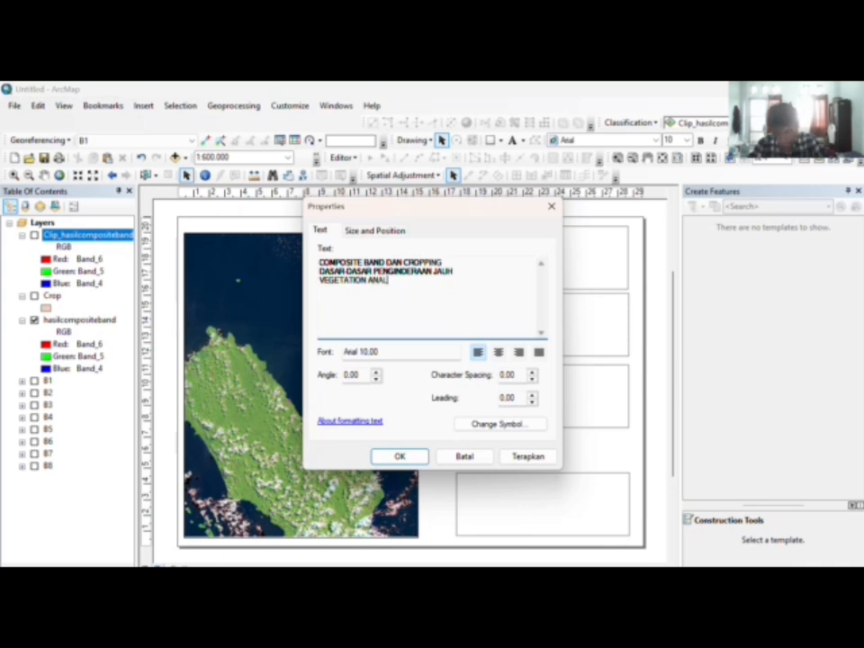
pyautogui.write('YSIS')
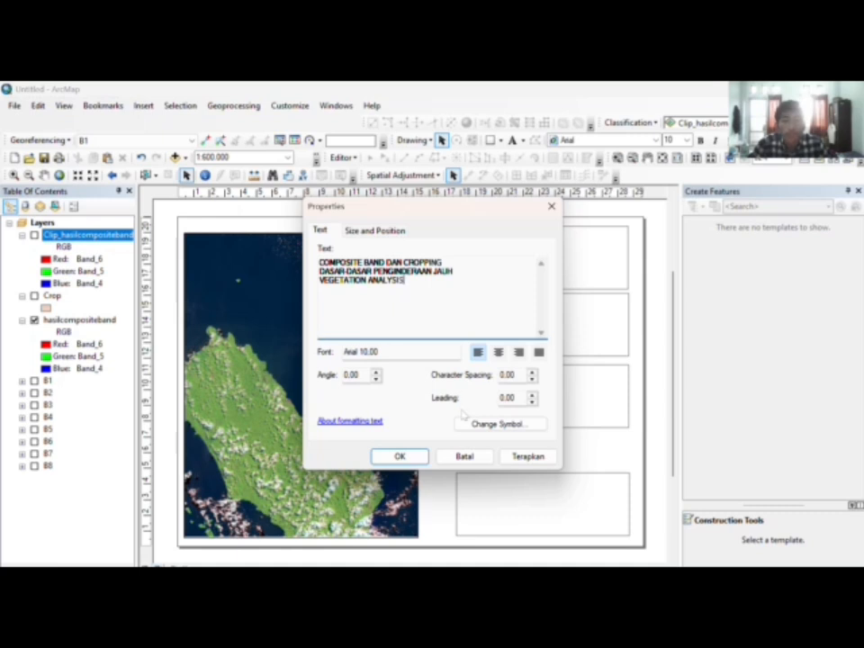
# Step: Set the title text to Times New Roman, size 16
pyautogui.click(467, 426)
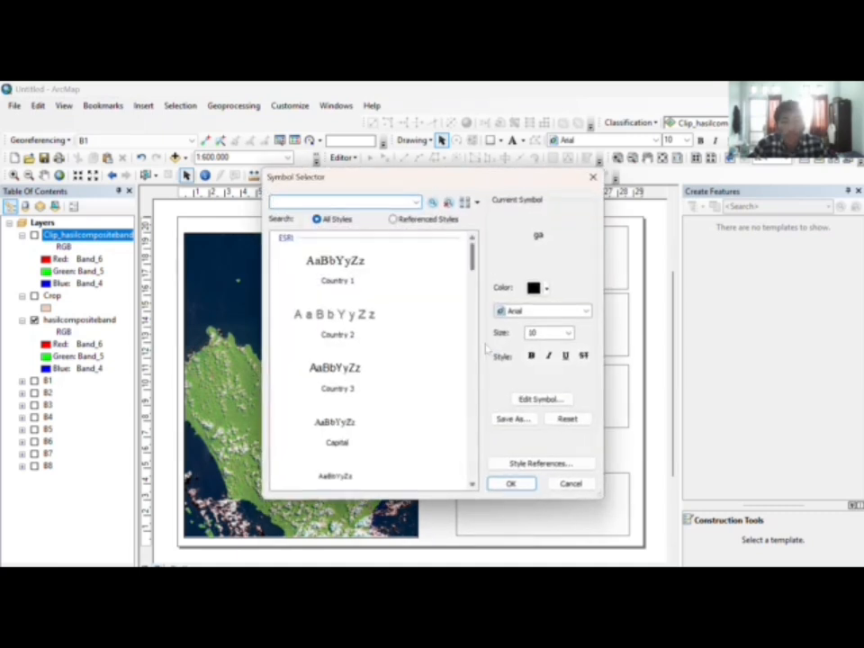
pyautogui.click(586, 311)
pyautogui.scroll(-15, 616, 374)
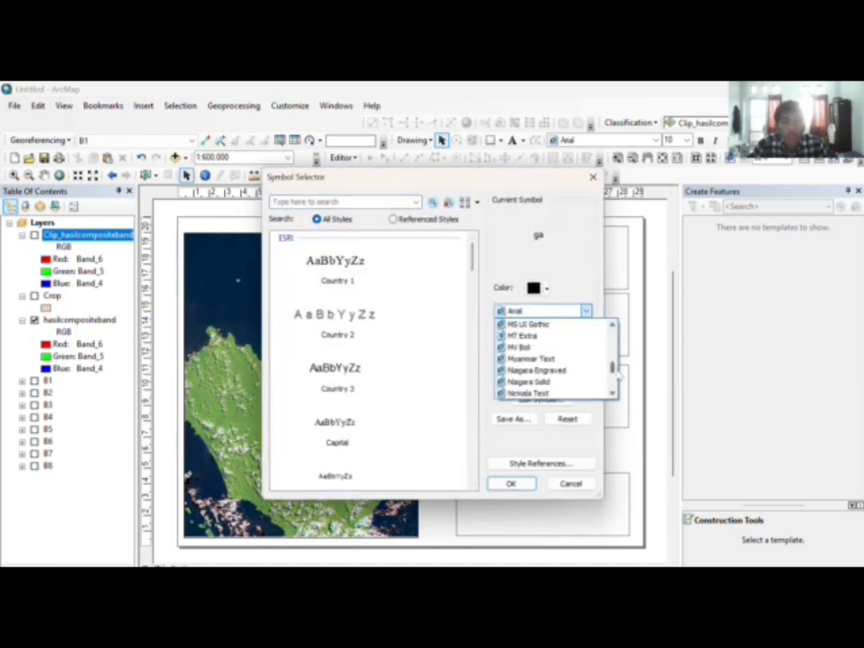
pyautogui.scroll(-1, 563, 366)
pyautogui.scroll(2, 563, 366)
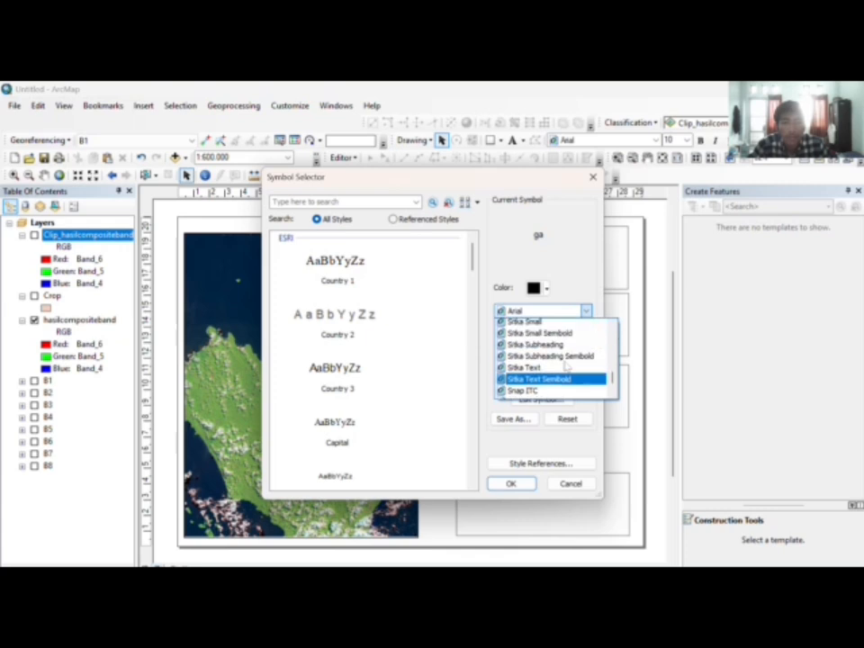
pyautogui.scroll(-5, 565, 363)
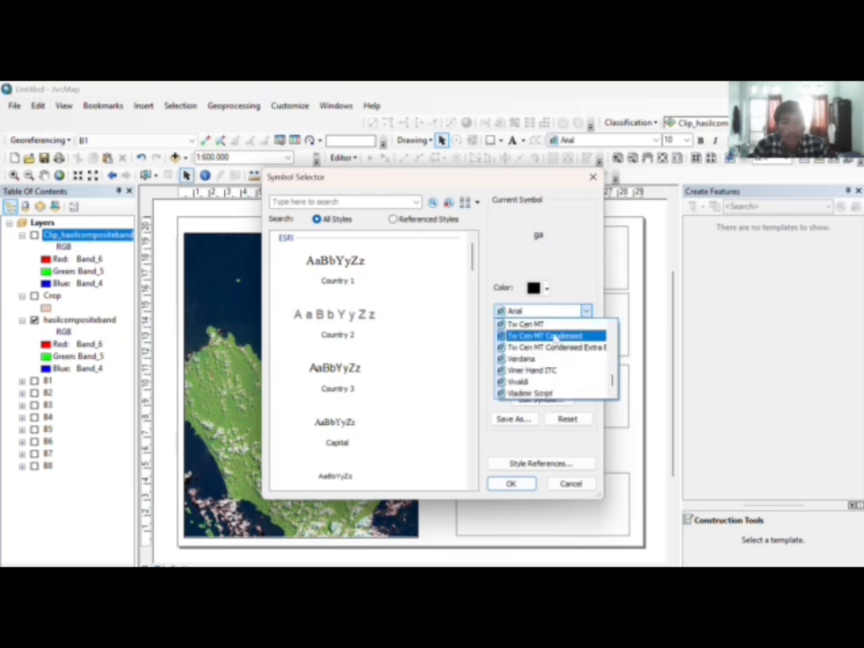
pyautogui.scroll(1, 552, 346)
pyautogui.click(541, 335)
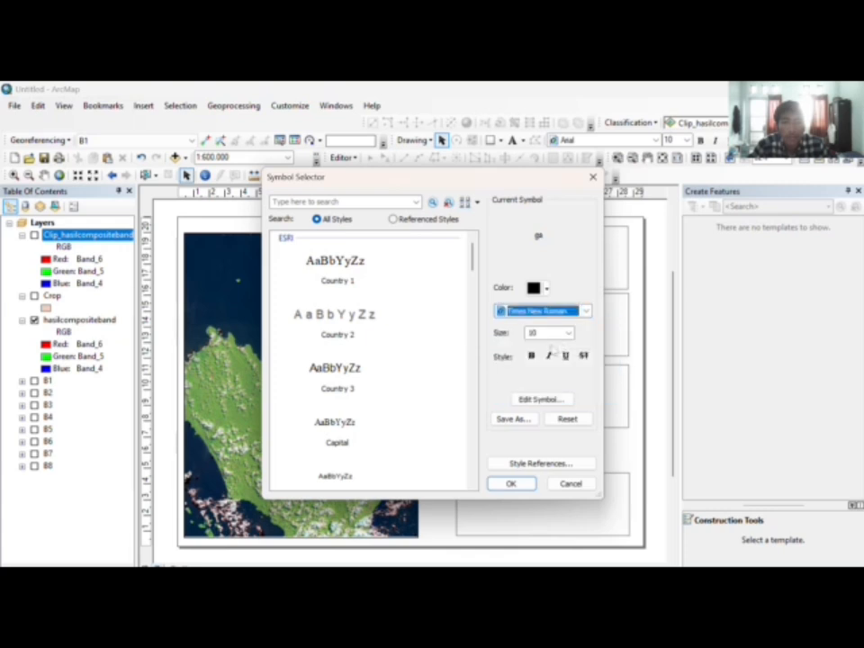
pyautogui.click(545, 333)
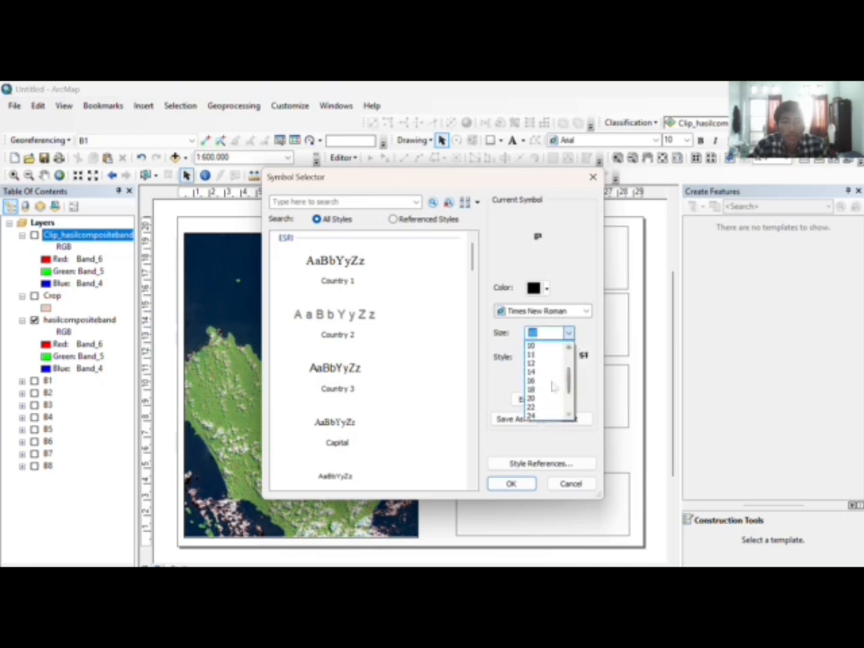
pyautogui.click(547, 379)
pyautogui.click(510, 483)
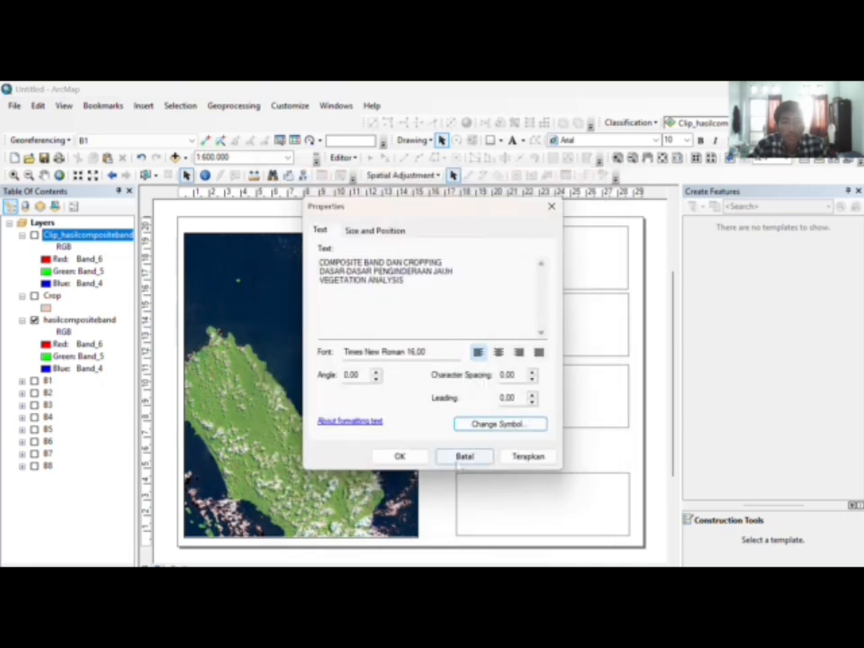
# Step: Centre-align the title lines and move the title into the top box
pyautogui.click(500, 352)
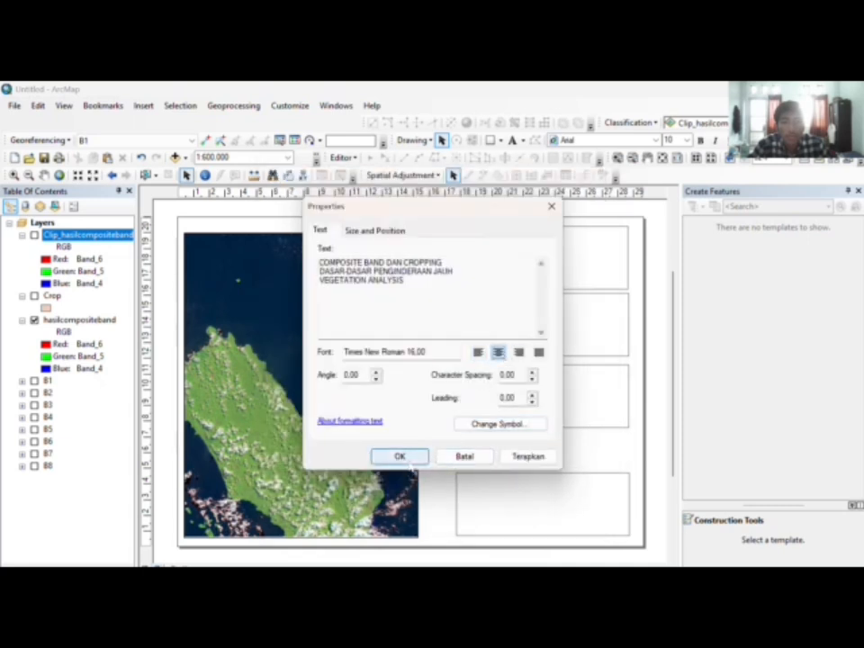
pyautogui.click(400, 456)
pyautogui.moveTo(540, 234); pyautogui.dragTo(540, 258)
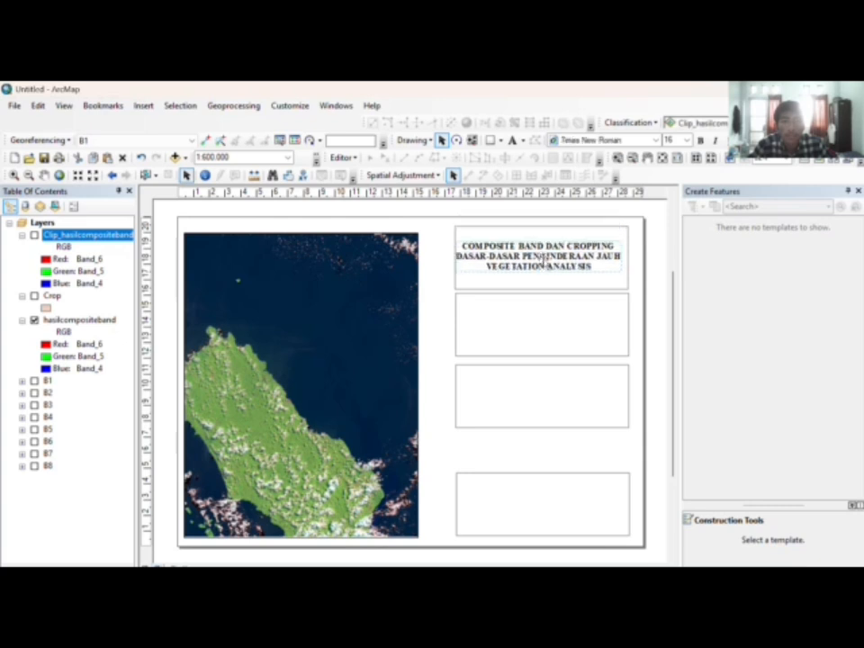
# Step: Insert a legend for the hasilcompositeband layer
pyautogui.click(596, 280)
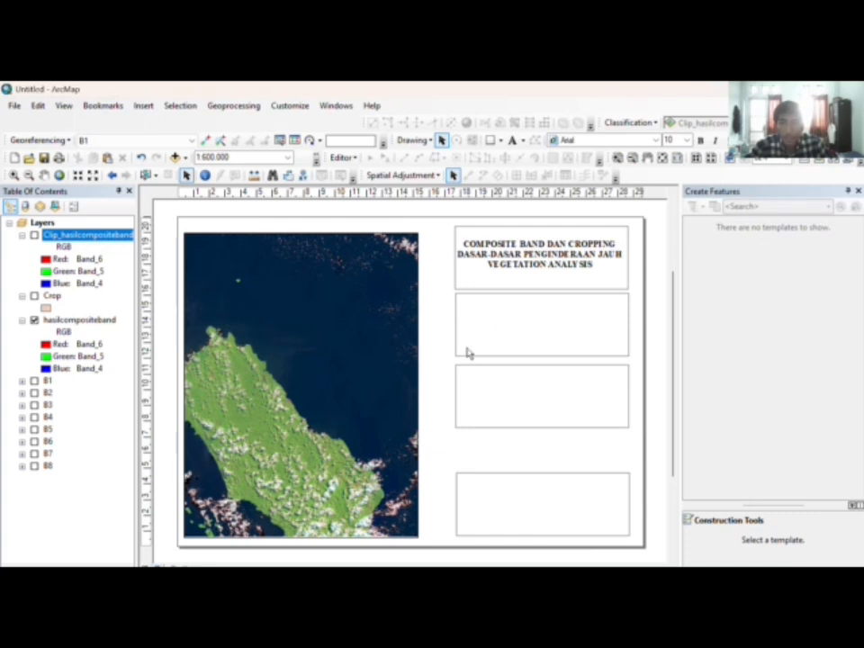
pyautogui.click(143, 106)
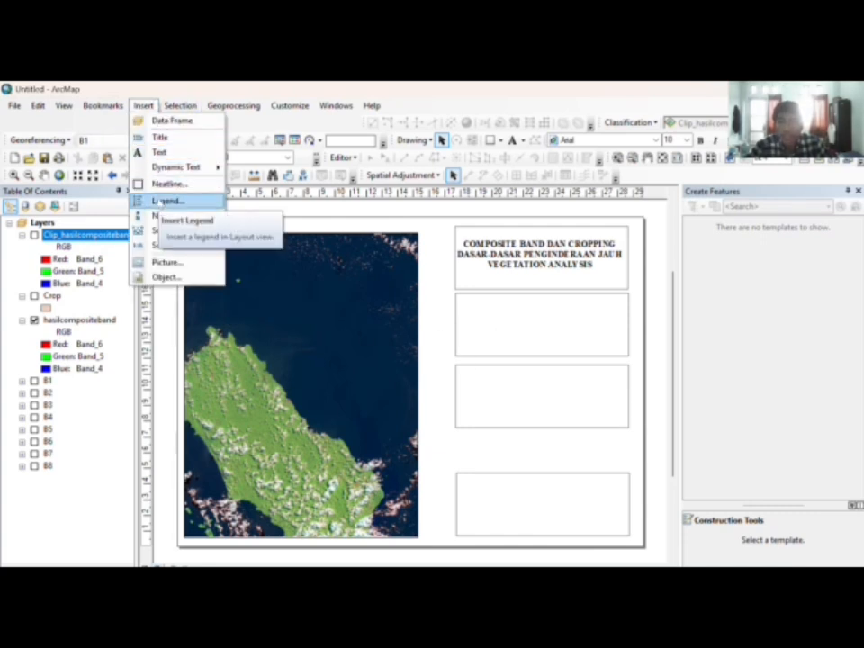
pyautogui.click(155, 202)
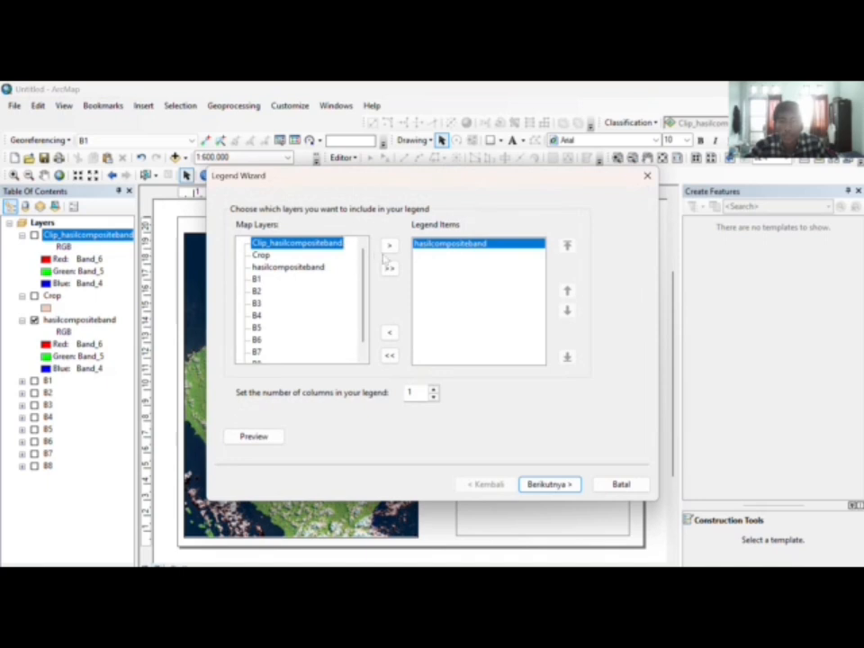
pyautogui.click(304, 268)
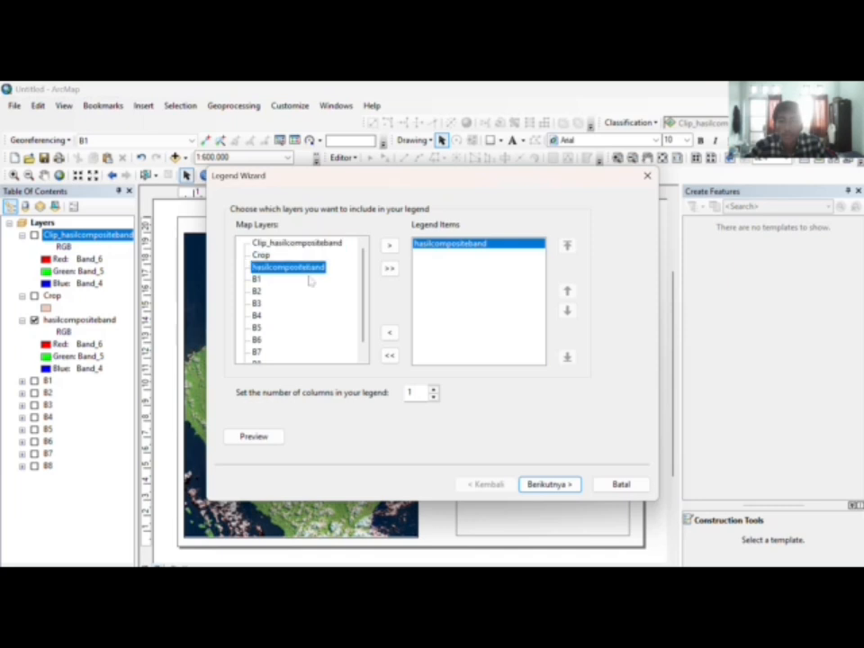
pyautogui.click(550, 484)
# Step: Give the legend title Times New Roman font and finish the legend wizard
pyautogui.click(322, 370)
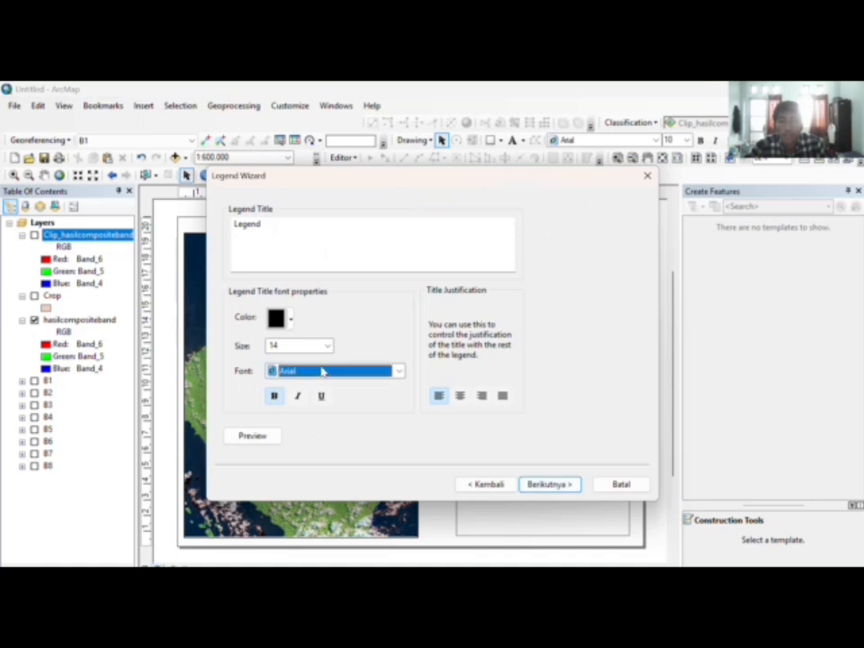
pyautogui.scroll(-20, 408, 397)
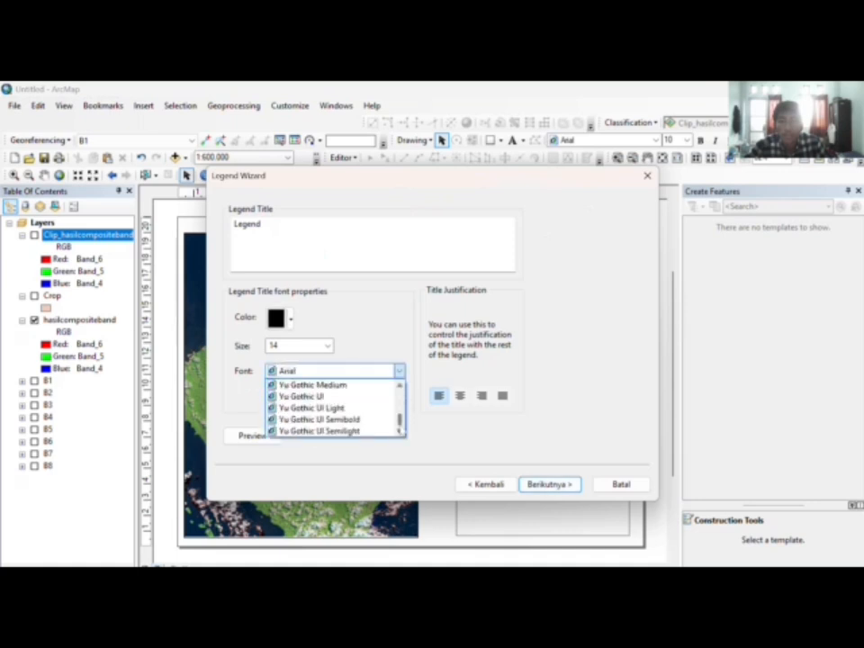
pyautogui.scroll(1, 362, 415)
pyautogui.scroll(9, 362, 415)
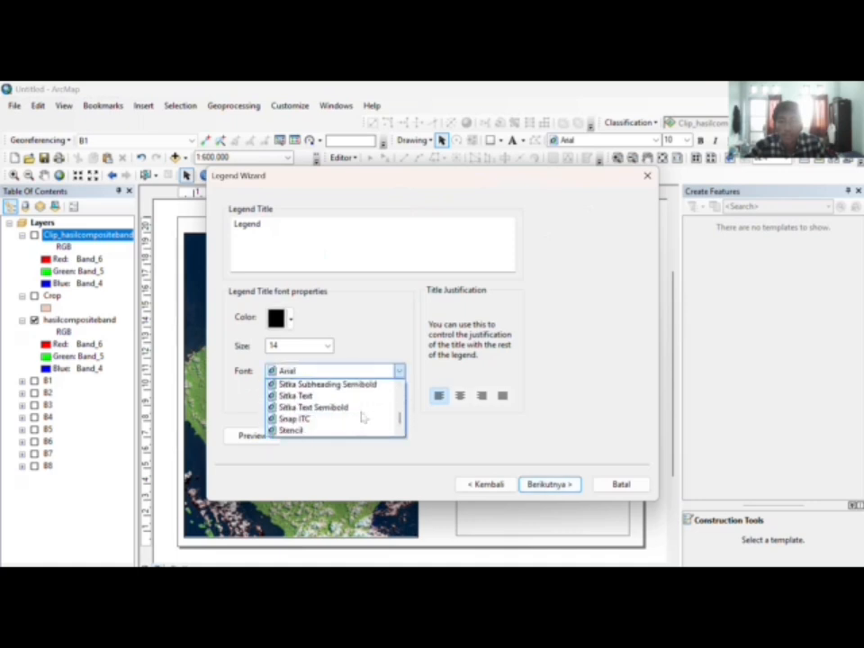
pyautogui.scroll(-3, 363, 415)
pyautogui.click(340, 409)
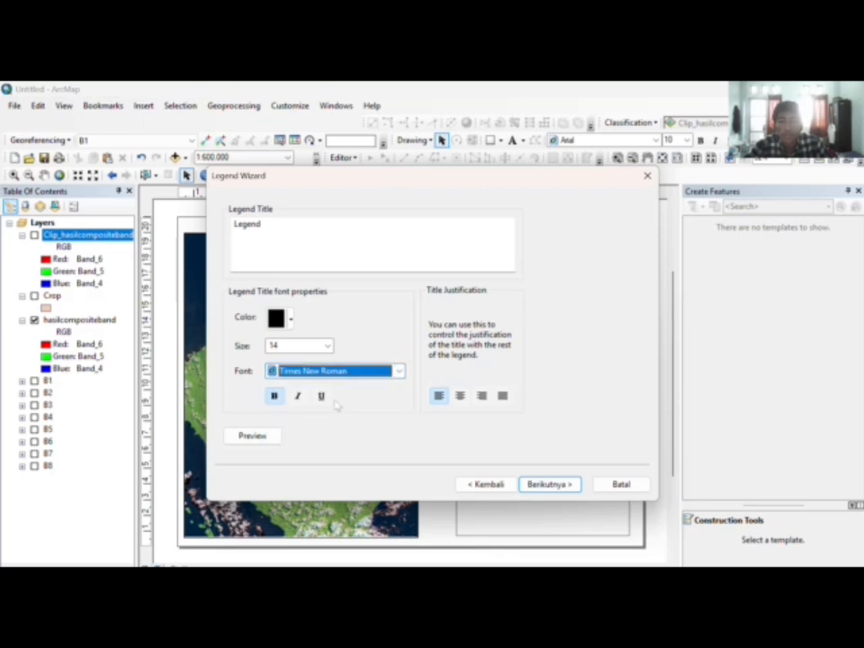
pyautogui.click(531, 483)
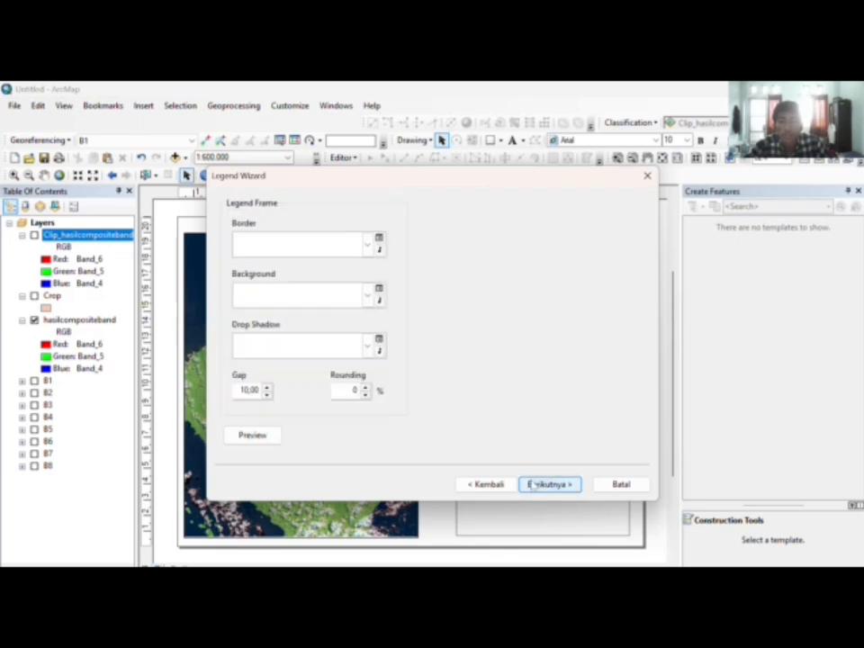
pyautogui.click(534, 484)
pyautogui.click(534, 484)
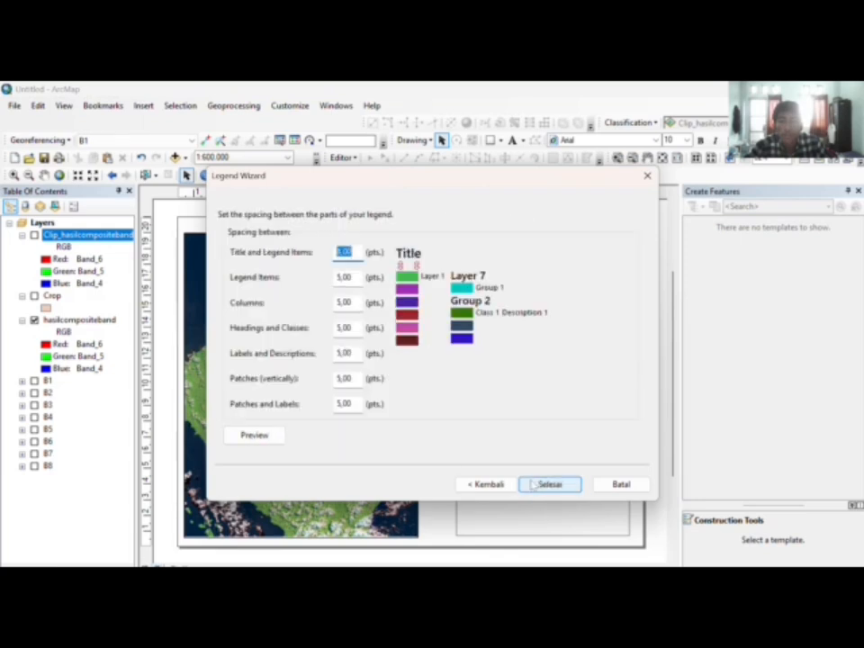
pyautogui.click(533, 484)
# Step: Position the legend inside the third box on the right
pyautogui.moveTo(370, 399); pyautogui.dragTo(488, 400)
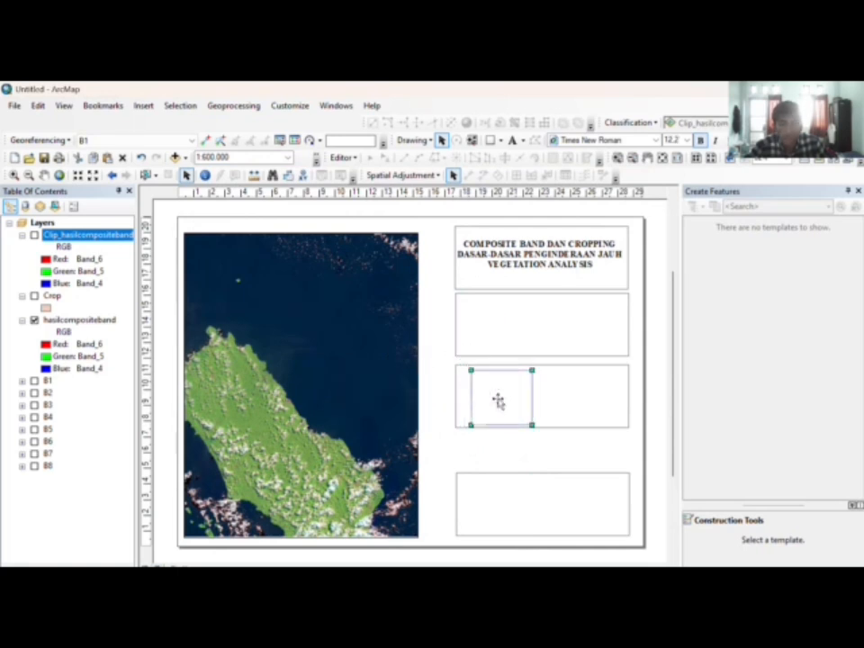
pyautogui.moveTo(499, 401); pyautogui.dragTo(495, 401)
pyautogui.click(435, 369)
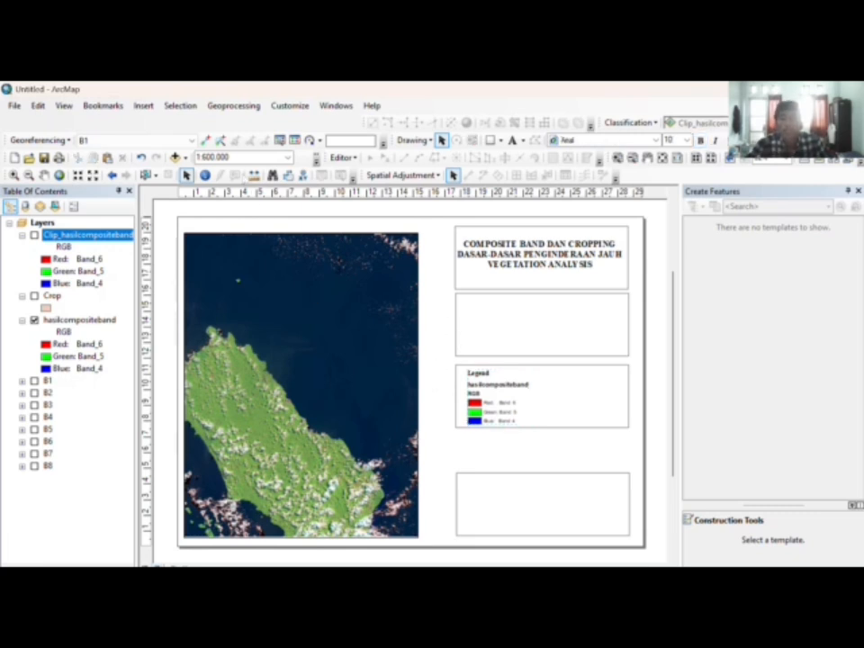
pyautogui.click(143, 105)
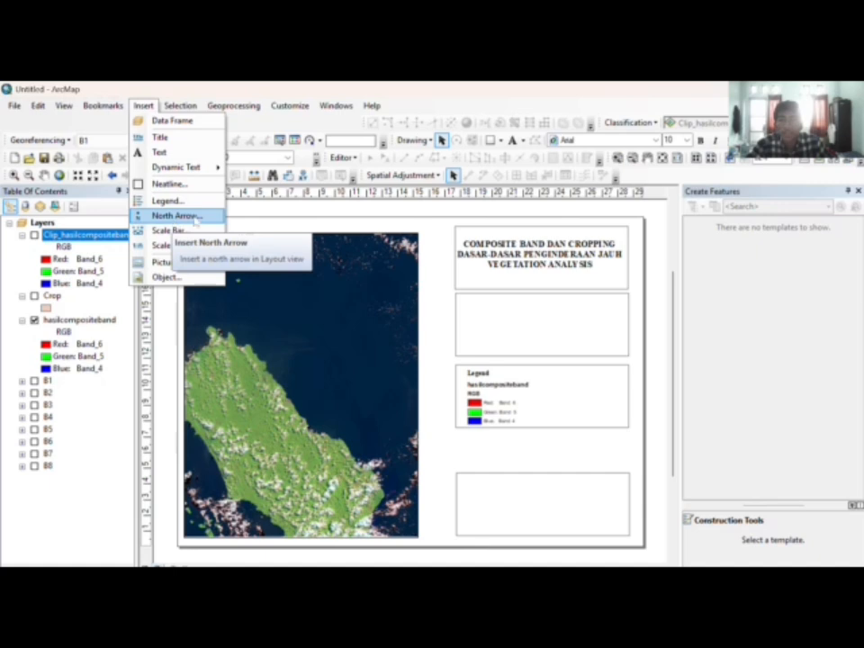
# Step: Add an ESRI North 7 compass-rose north arrow in the upper-right empty box
pyautogui.click(176, 216)
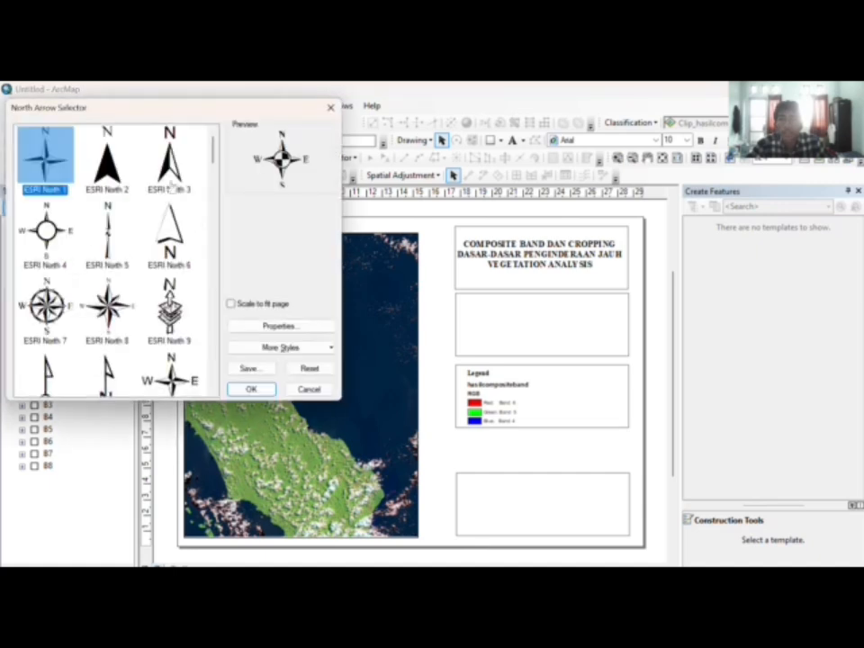
pyautogui.click(47, 304)
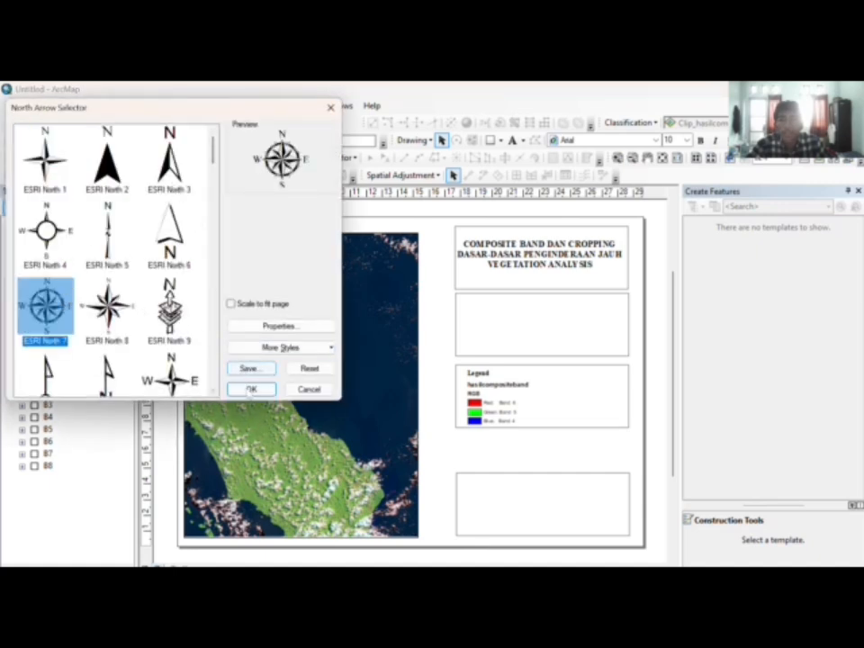
pyautogui.click(251, 389)
pyautogui.moveTo(356, 417); pyautogui.dragTo(555, 323)
# Step: Add an Alternating Scale Bar 1 in miles below the north arrow
pyautogui.click(143, 105)
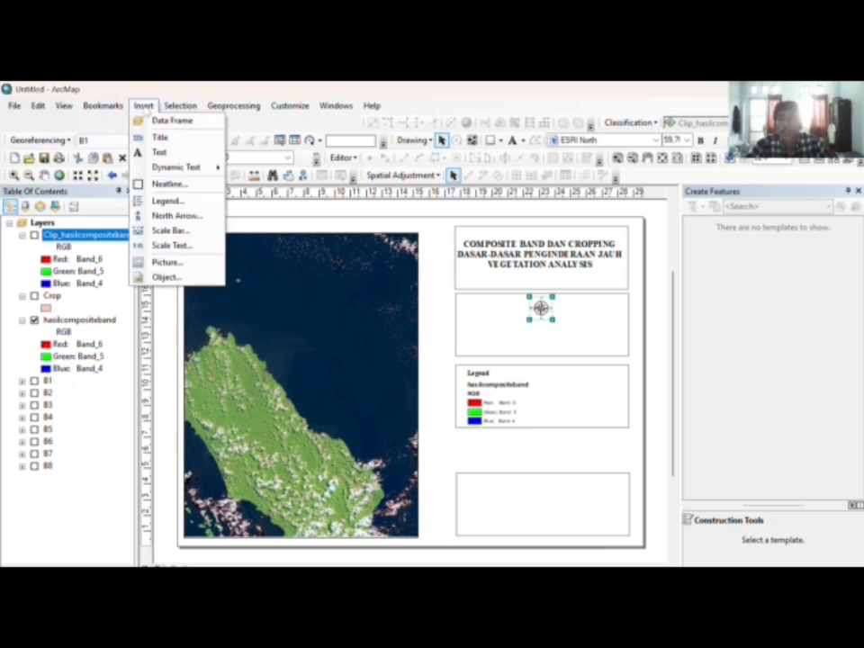
pyautogui.click(165, 232)
pyautogui.click(89, 309)
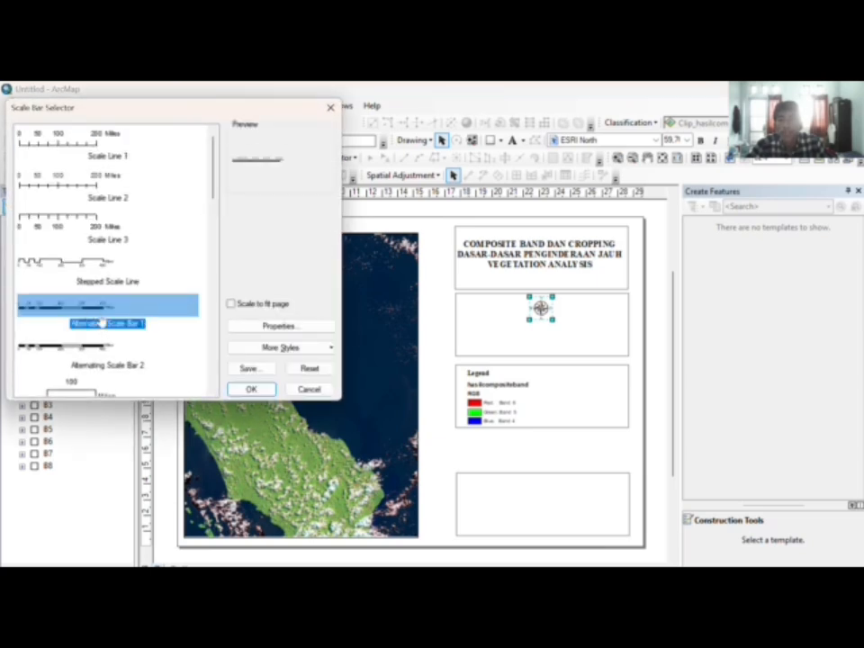
pyautogui.click(251, 389)
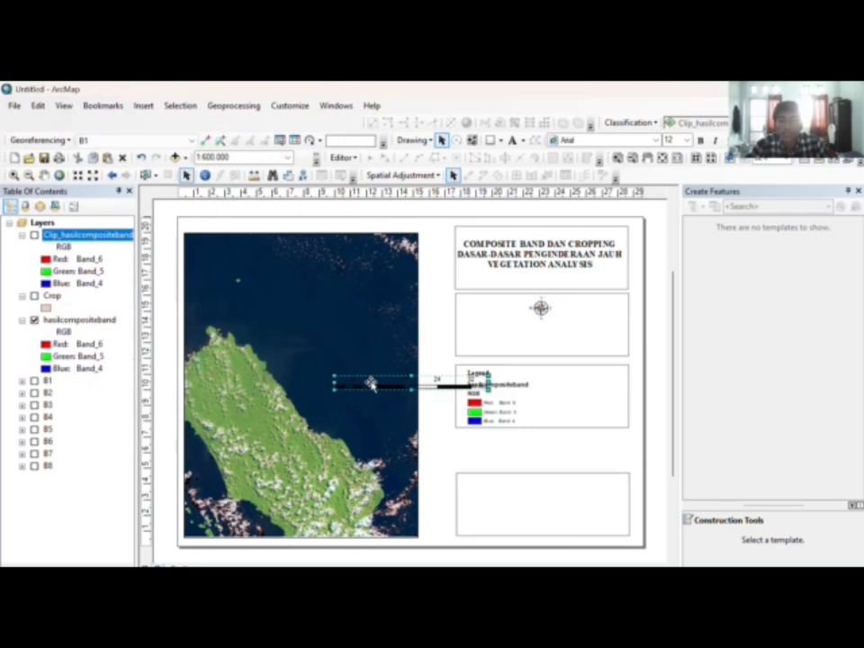
pyautogui.moveTo(350, 384); pyautogui.dragTo(504, 331)
pyautogui.click(431, 311)
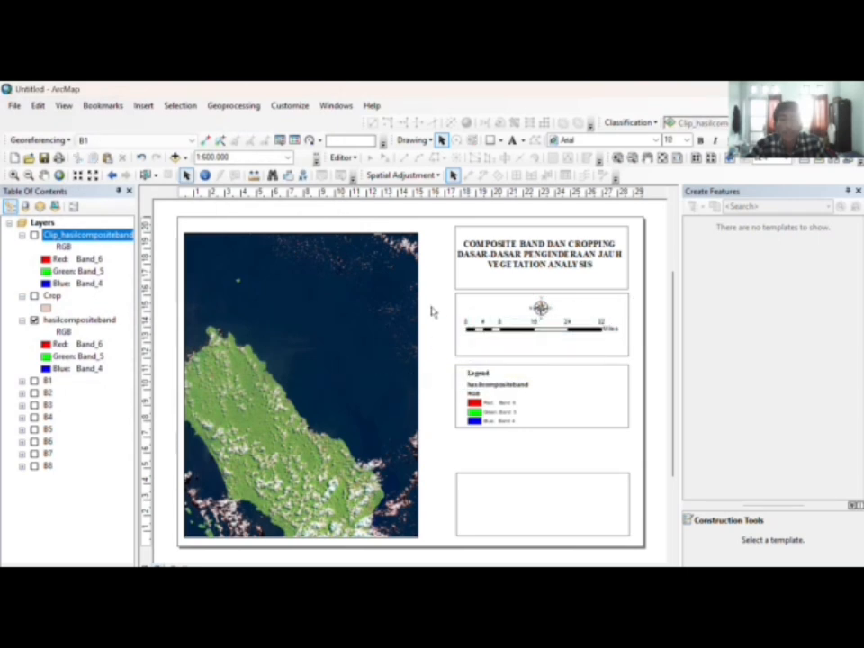
pyautogui.click(143, 106)
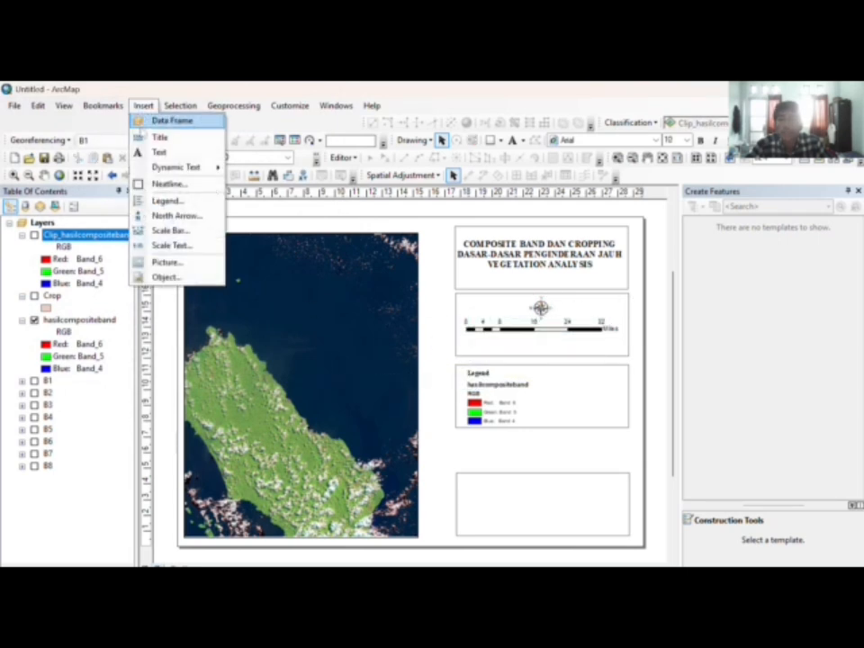
# Step: Insert absolute scale text 1:600.000 below the scale bar and enlarge it
pyautogui.click(176, 249)
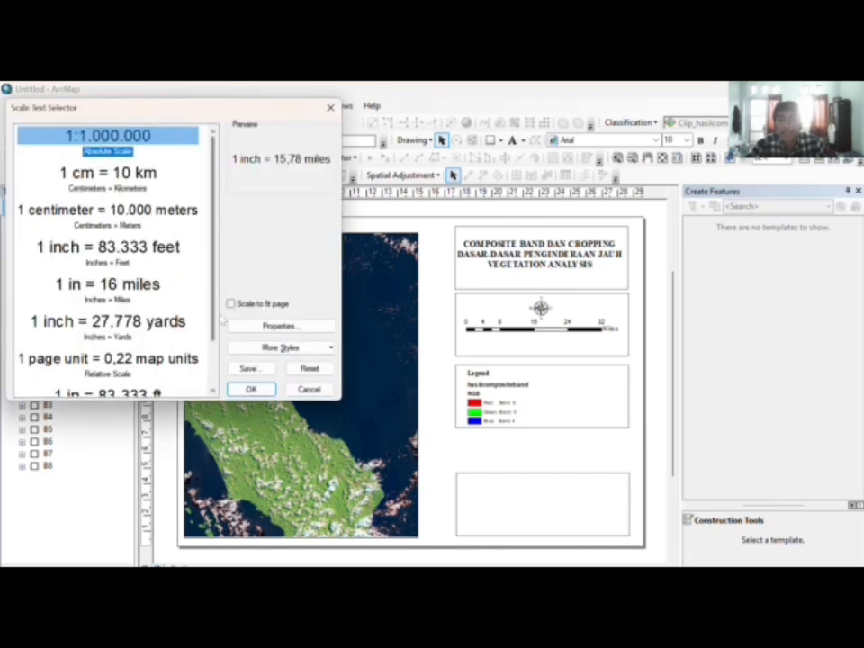
pyautogui.click(251, 389)
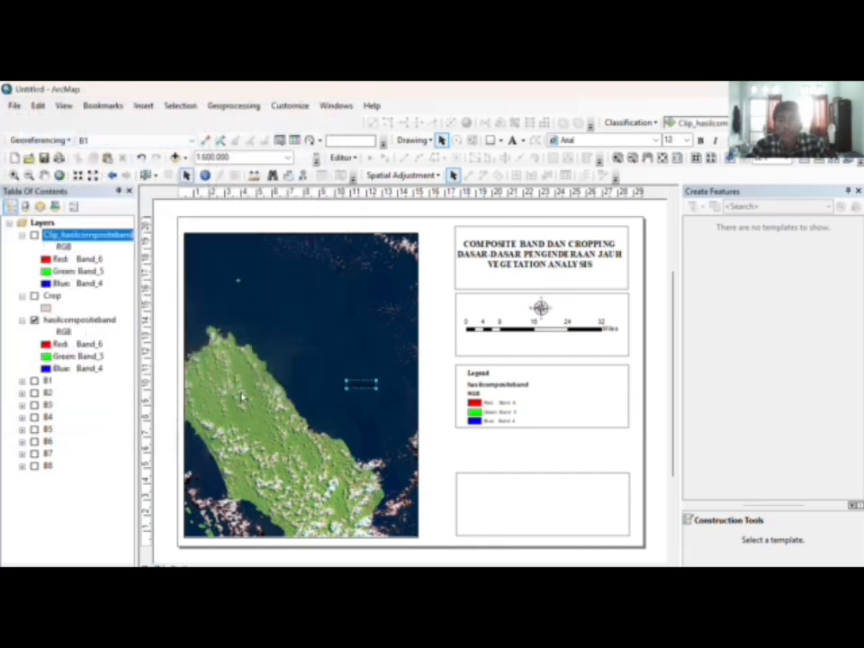
pyautogui.moveTo(351, 392); pyautogui.dragTo(544, 349)
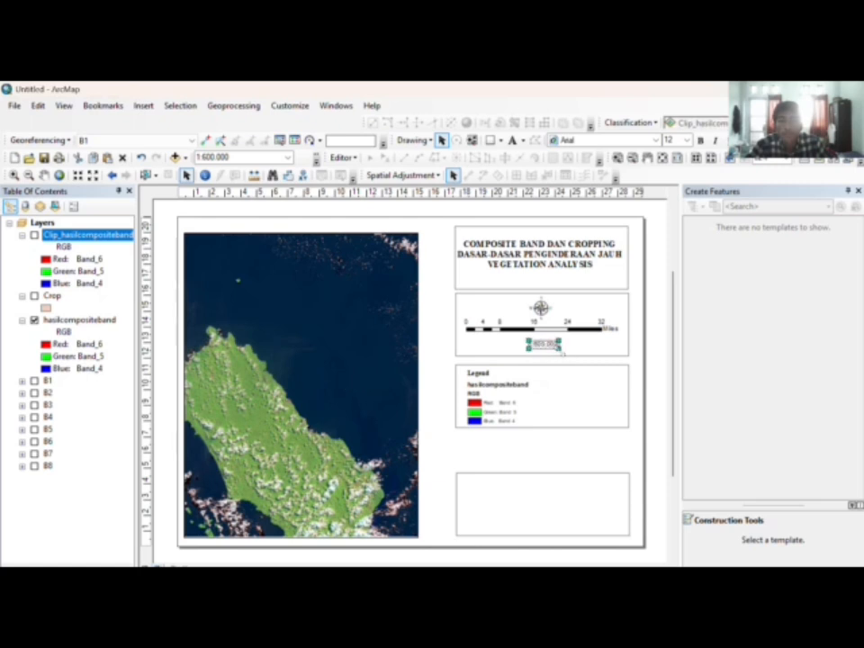
pyautogui.moveTo(560, 348); pyautogui.dragTo(557, 349)
pyautogui.click(650, 330)
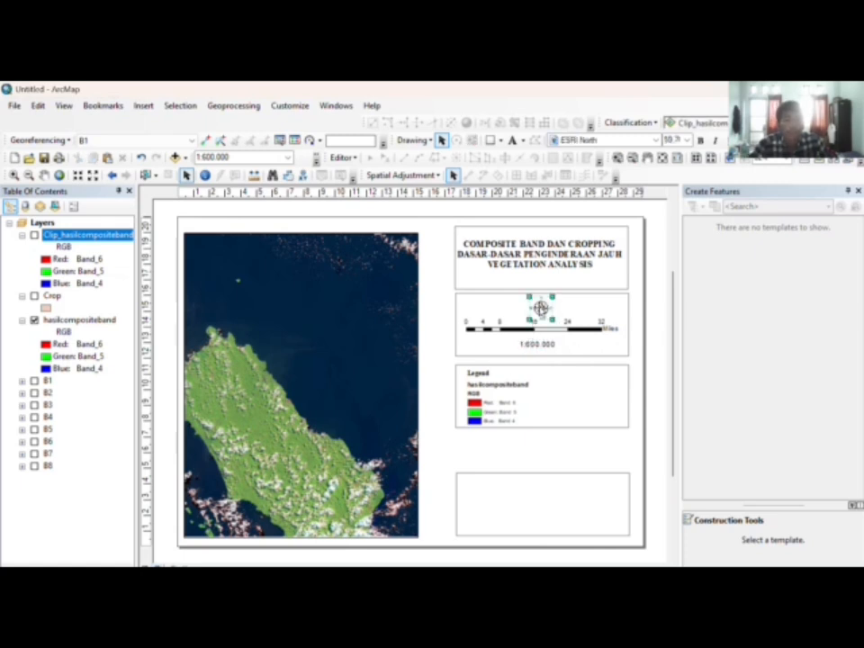
pyautogui.click(541, 309)
pyautogui.click(654, 312)
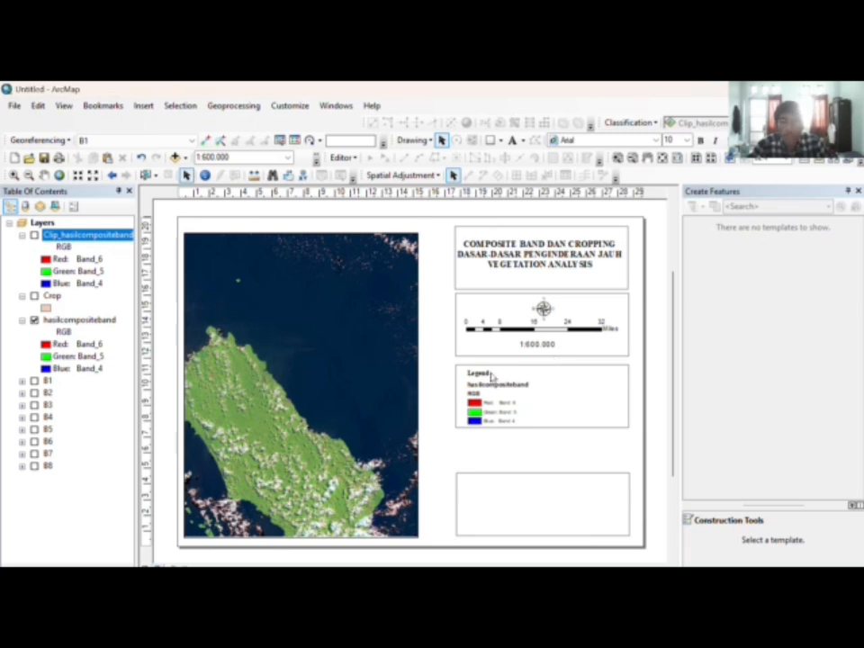
# Step: Raise the title box's bottom edge slightly and check the scale bar frame's elements
pyautogui.click(540, 474)
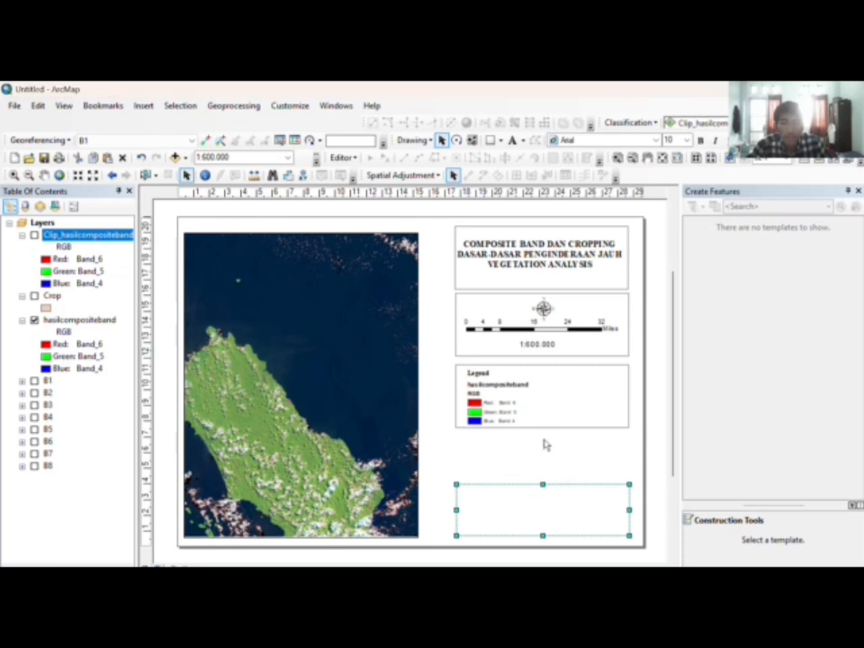
pyautogui.click(562, 396)
pyautogui.click(558, 335)
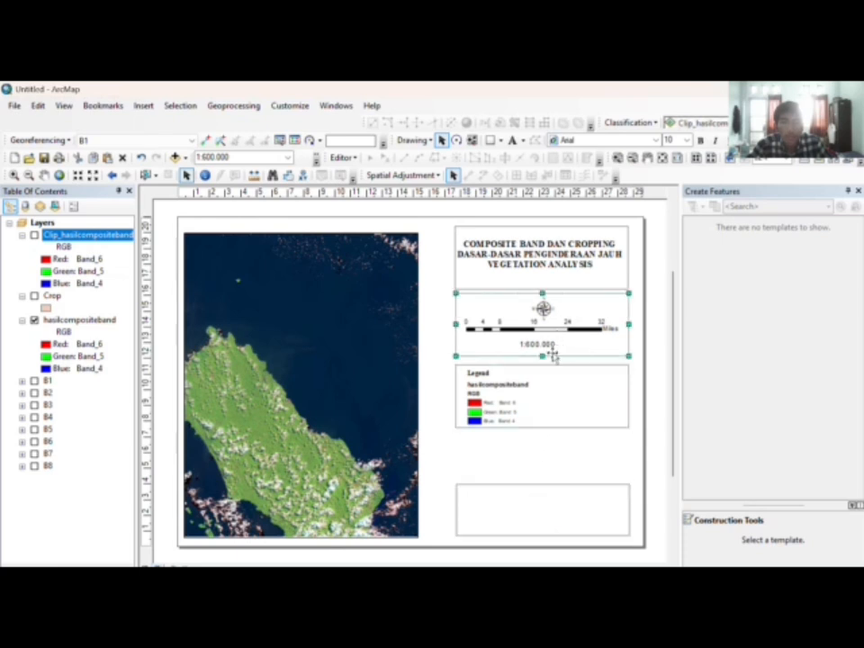
pyautogui.click(551, 284)
pyautogui.moveTo(542, 288); pyautogui.dragTo(542, 279)
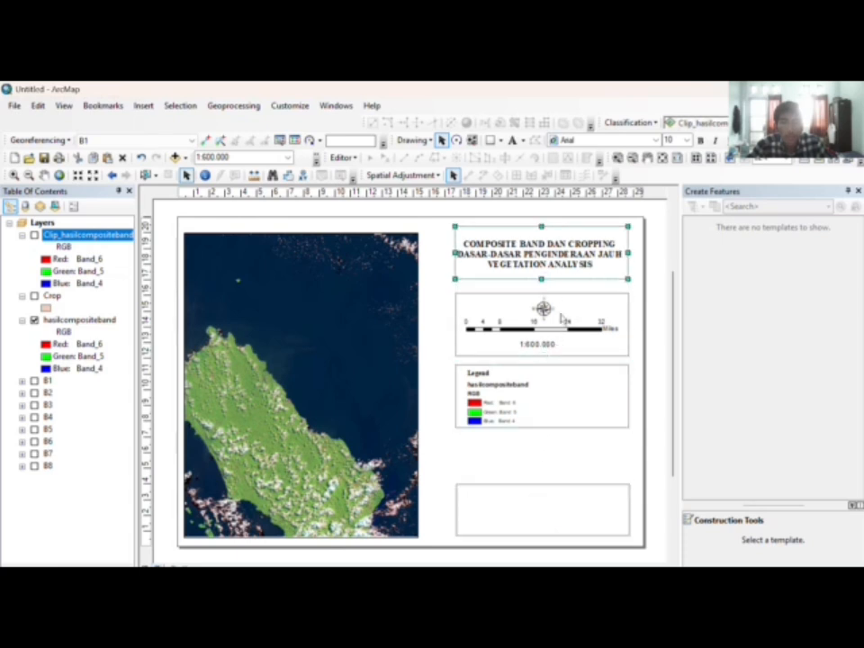
pyautogui.click(578, 340)
pyautogui.click(543, 306)
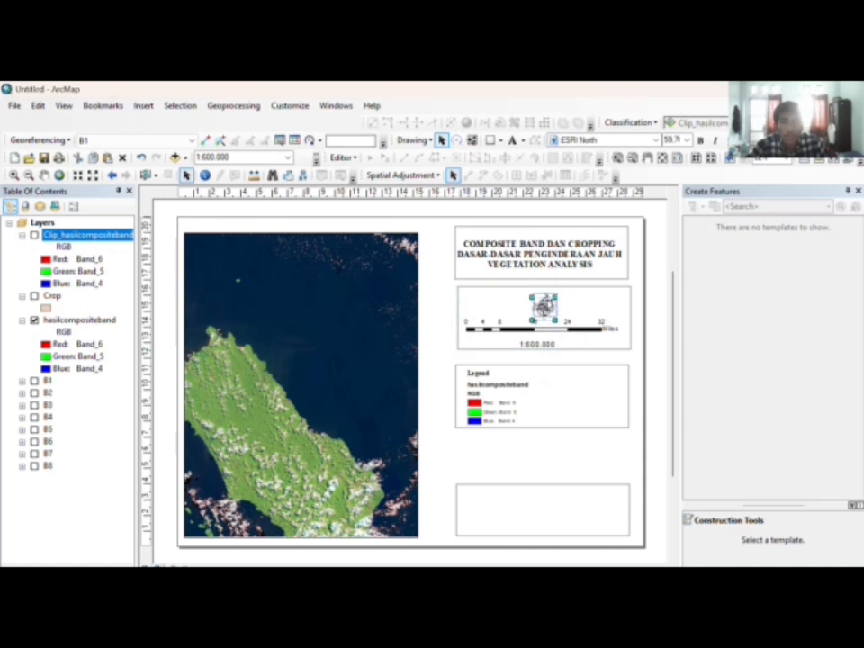
pyautogui.click(549, 343)
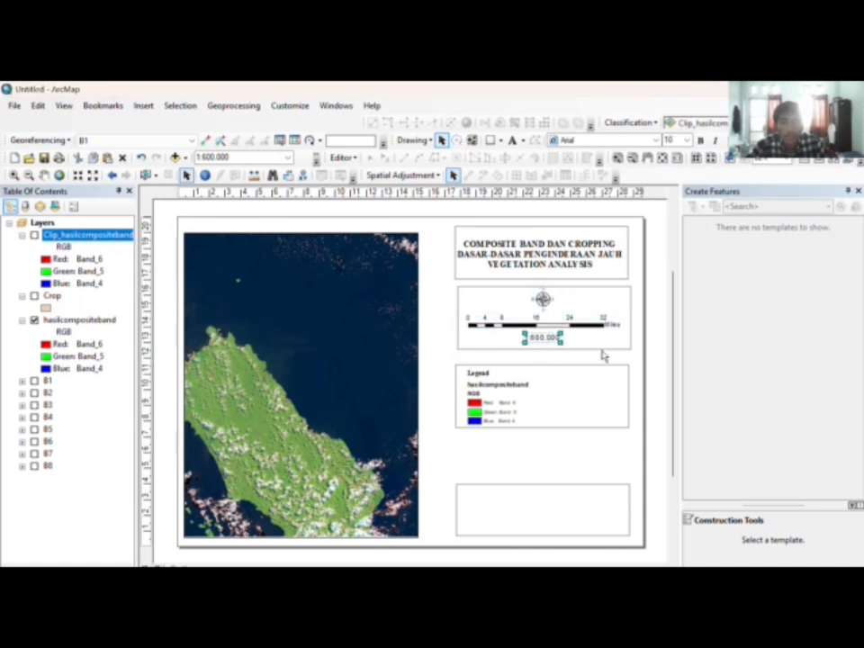
pyautogui.click(598, 345)
# Step: Enlarge the legend to fill its box and insert a new data frame
pyautogui.click(564, 380)
pyautogui.click(504, 393)
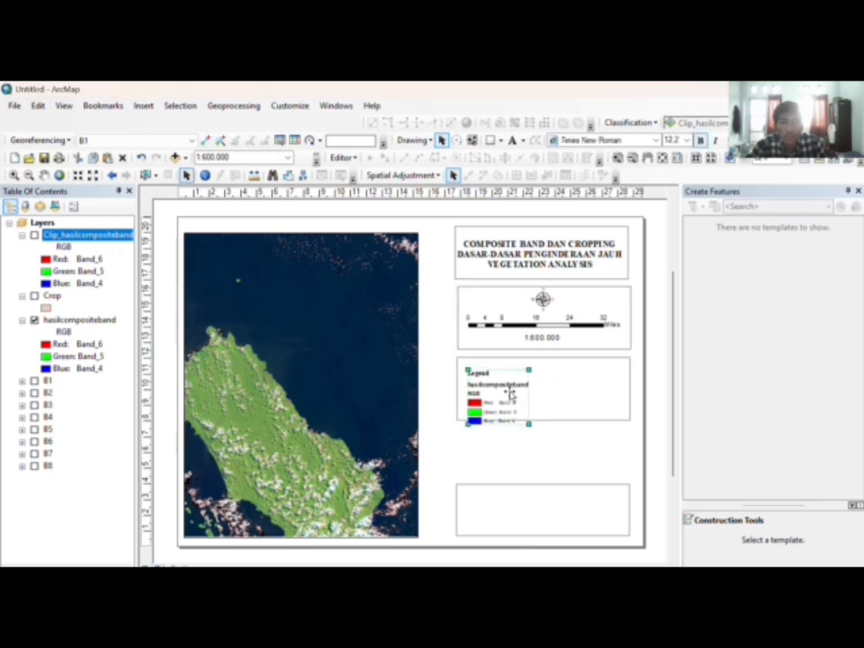
pyautogui.click(637, 338)
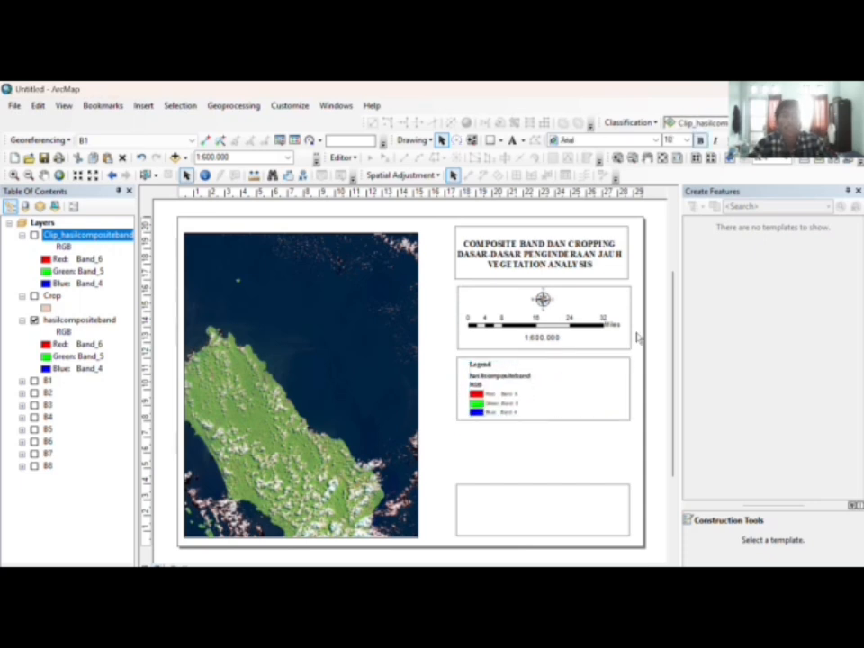
pyautogui.click(144, 105)
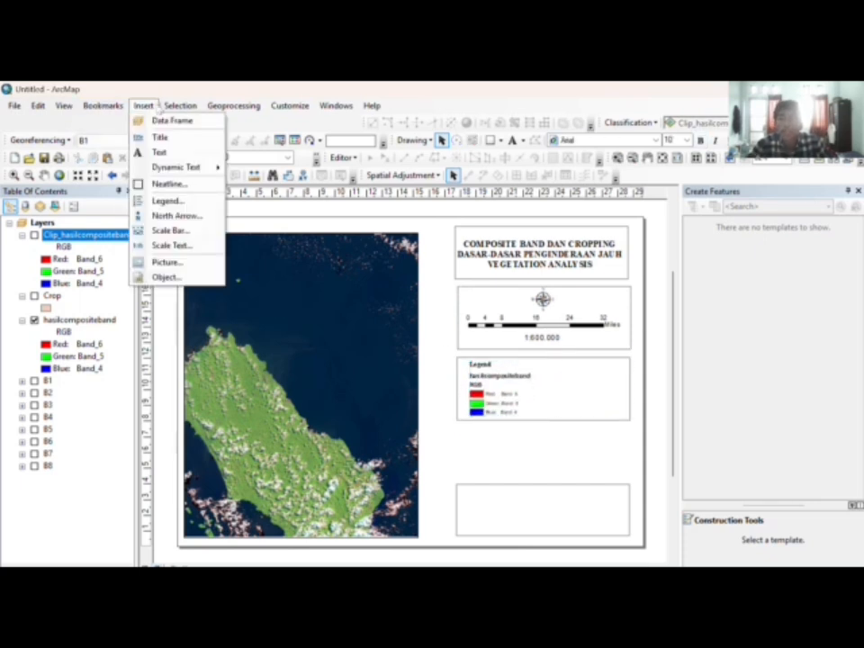
pyautogui.click(165, 125)
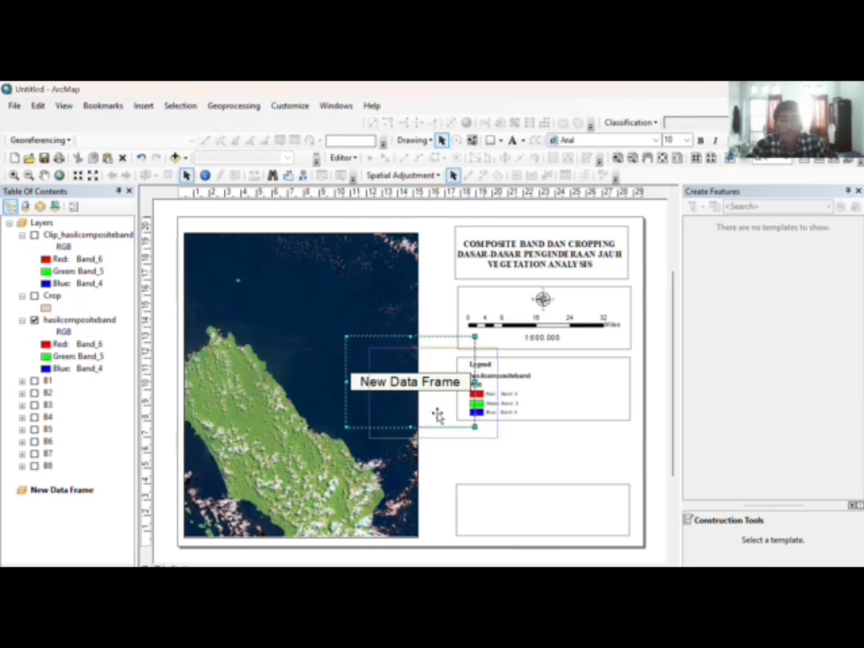
# Step: Move the new data frame below the legend and resize its edges to fill the gap
pyautogui.moveTo(438, 413); pyautogui.dragTo(531, 463)
pyautogui.moveTo(533, 393); pyautogui.dragTo(532, 433)
pyautogui.moveTo(532, 484); pyautogui.dragTo(533, 476)
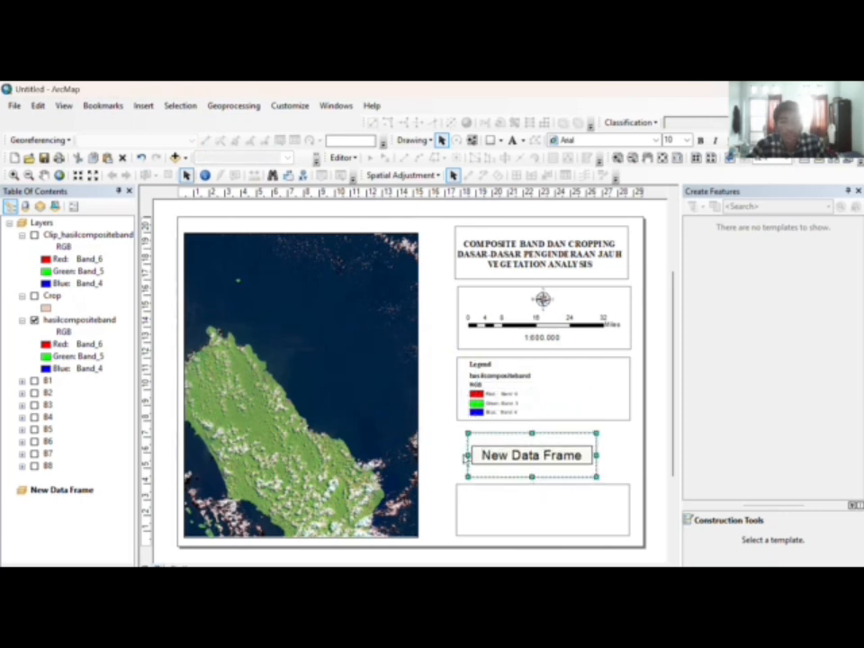
pyautogui.moveTo(464, 456); pyautogui.dragTo(459, 456)
pyautogui.moveTo(598, 455); pyautogui.dragTo(627, 454)
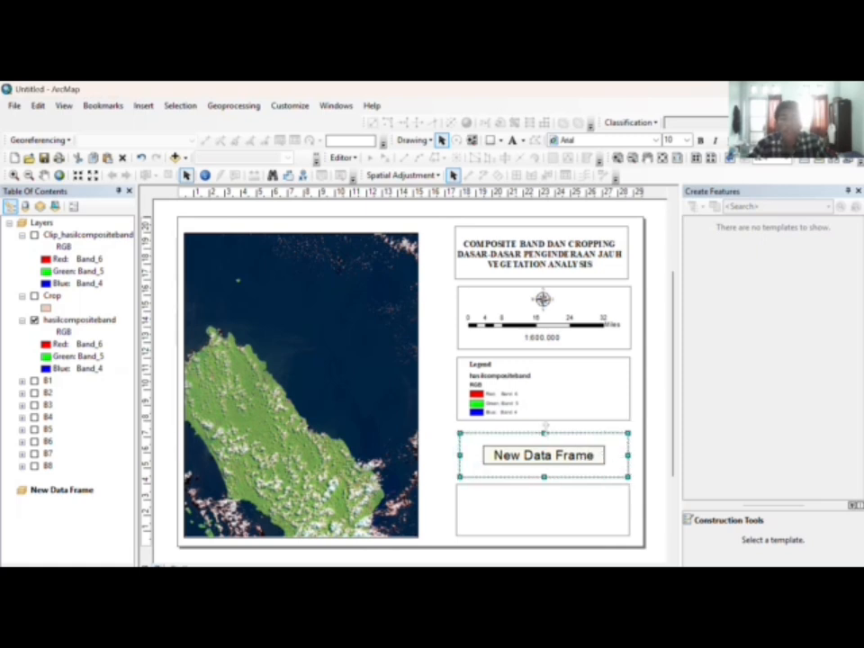
pyautogui.moveTo(545, 429); pyautogui.dragTo(545, 426)
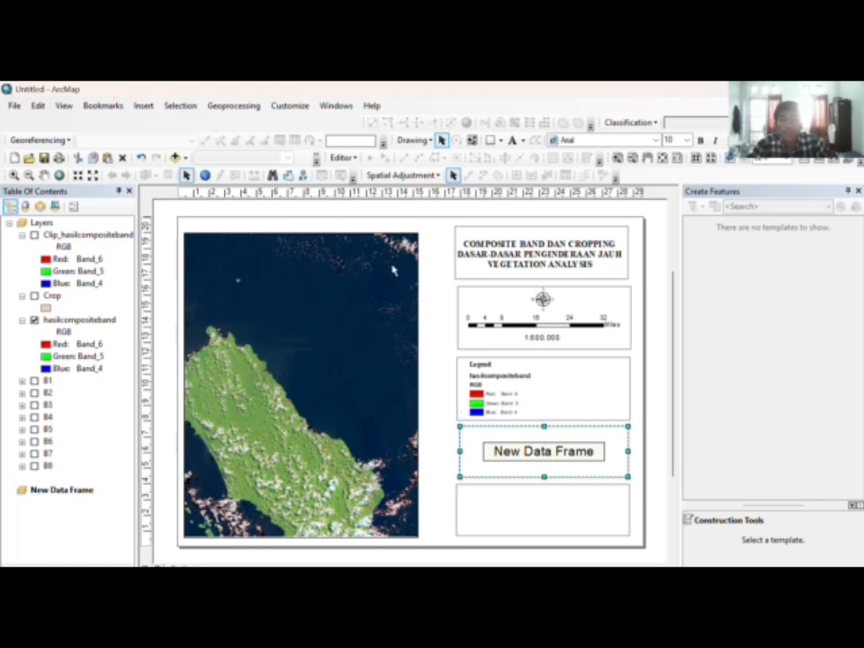
# Step: Add BATAS_PROVINSI_DESEMBER_2019_DUKCAPIL.shp from the BATAS PROVINSI folder to the new frame
pyautogui.click(176, 159)
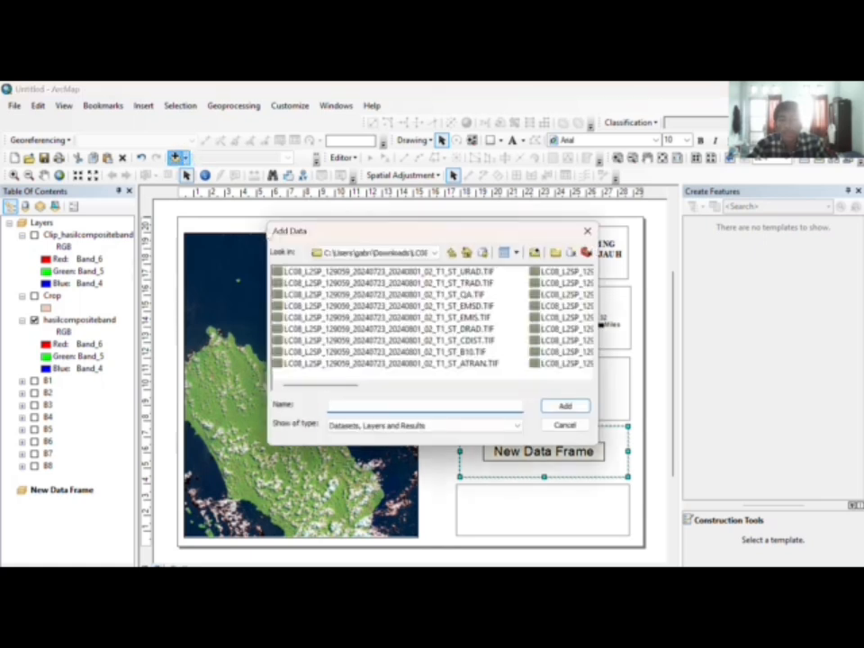
pyautogui.click(373, 253)
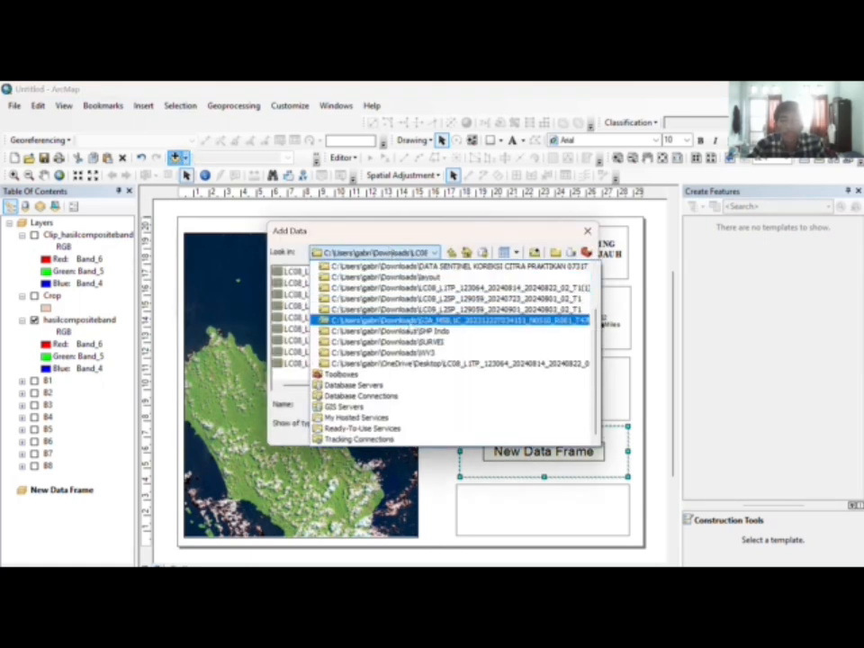
pyautogui.scroll(2, 412, 332)
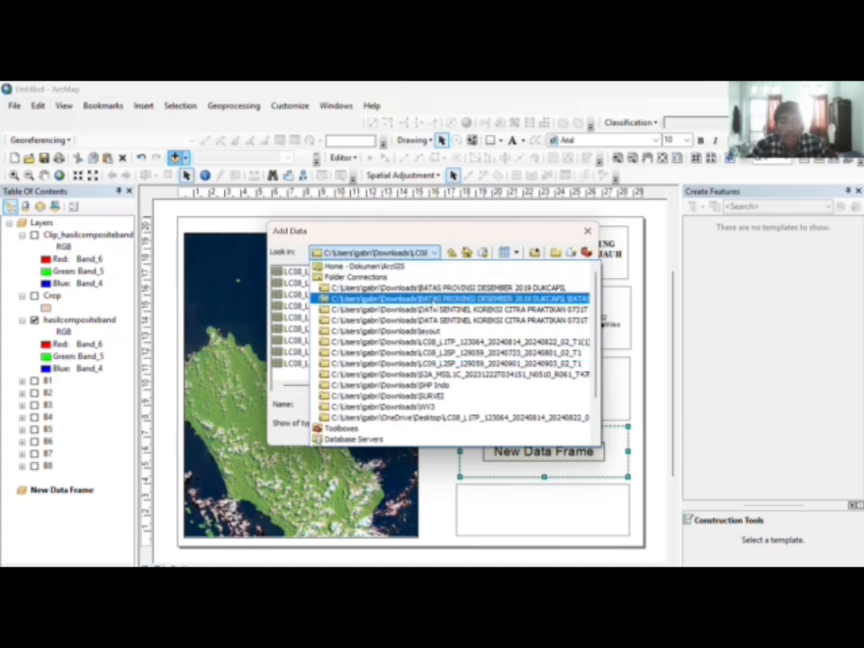
pyautogui.click(468, 288)
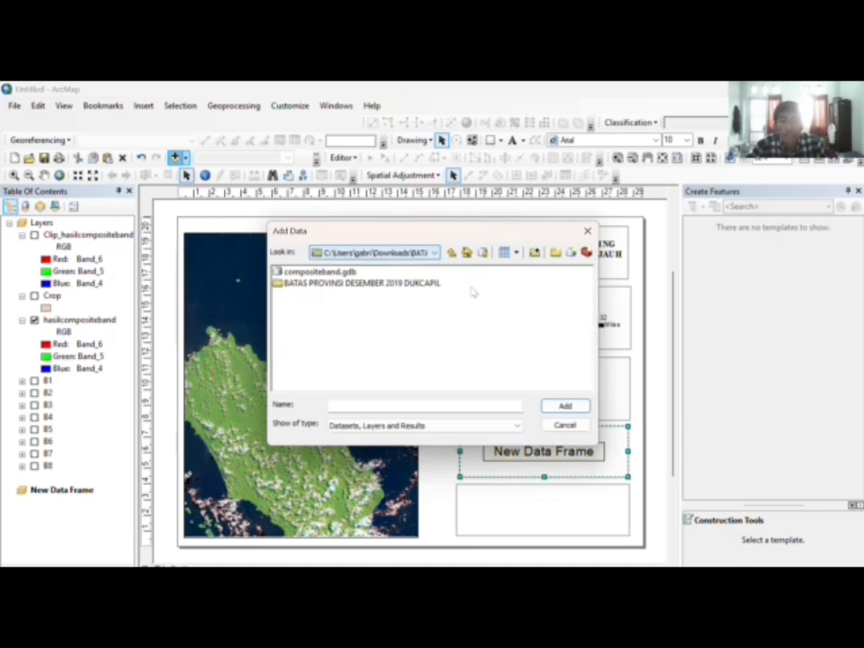
pyautogui.click(406, 286)
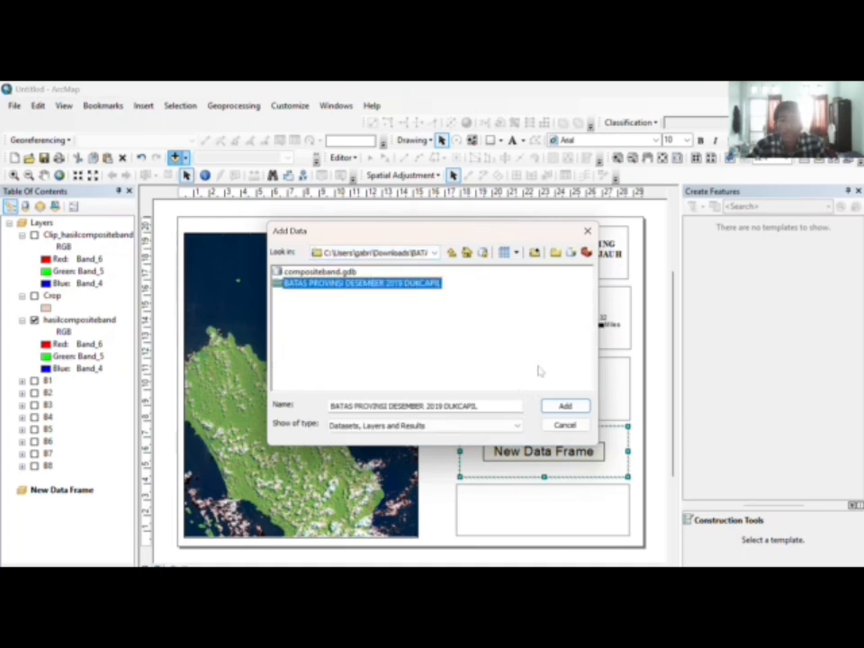
pyautogui.click(556, 404)
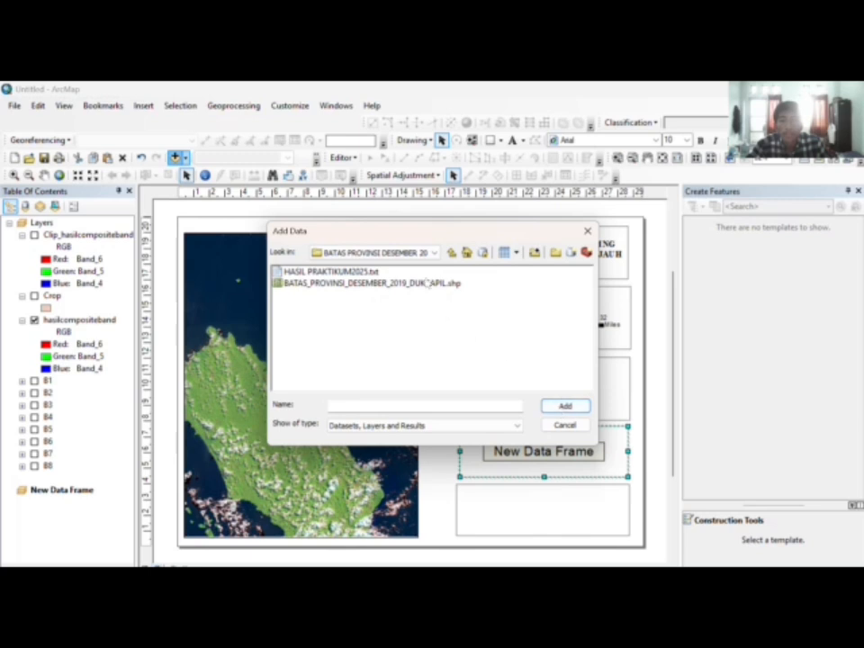
pyautogui.doubleClick(428, 284)
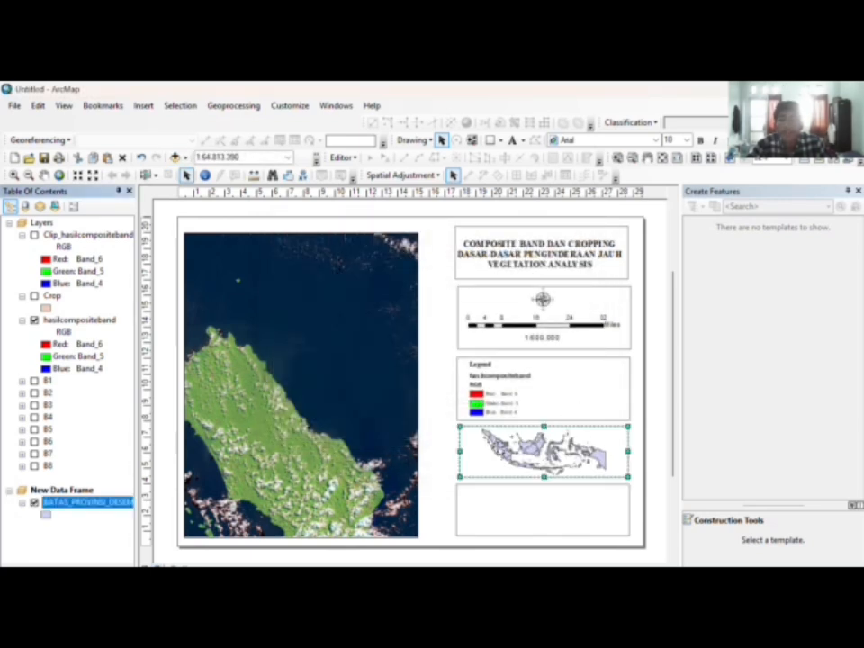
# Step: Zoom the inset to Sumatra and western Kalimantan at about 1:30.557.353
pyautogui.click(14, 174)
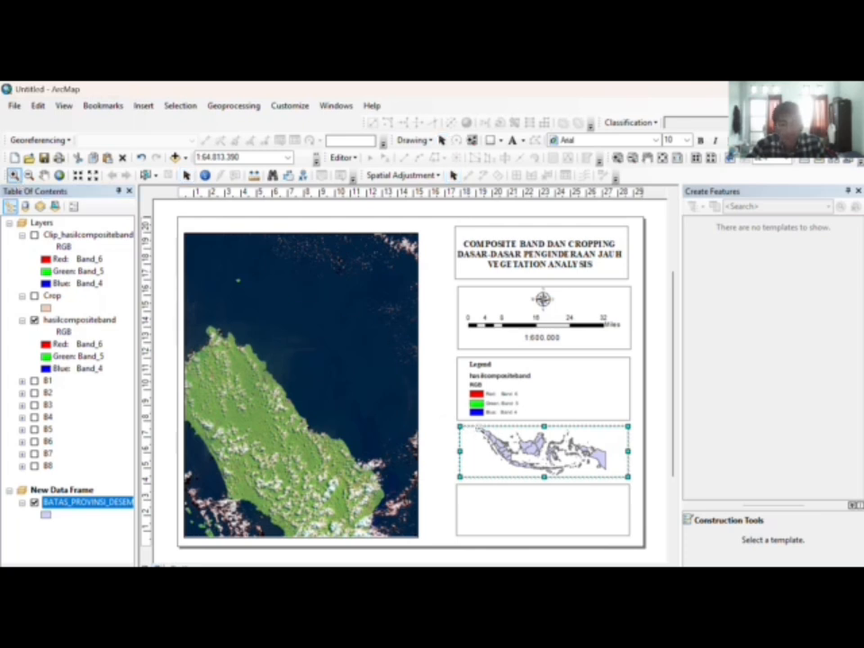
pyautogui.moveTo(478, 429); pyautogui.dragTo(514, 459)
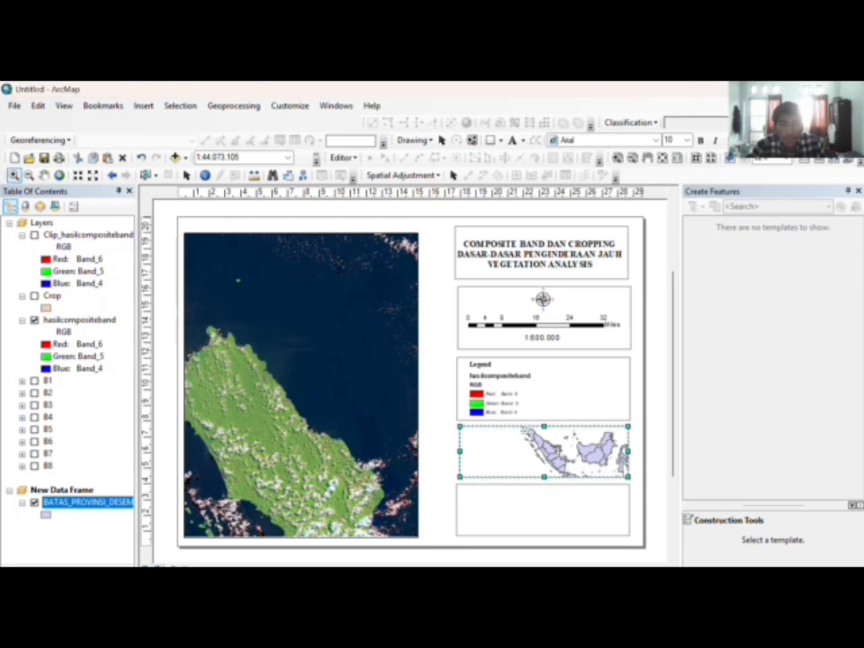
pyautogui.scroll(2, 525, 430)
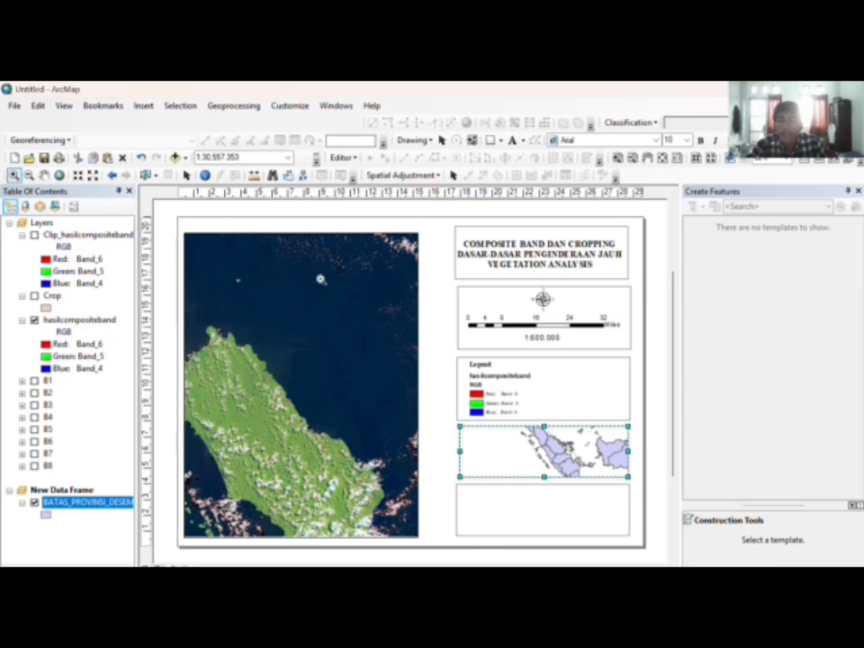
pyautogui.click(186, 175)
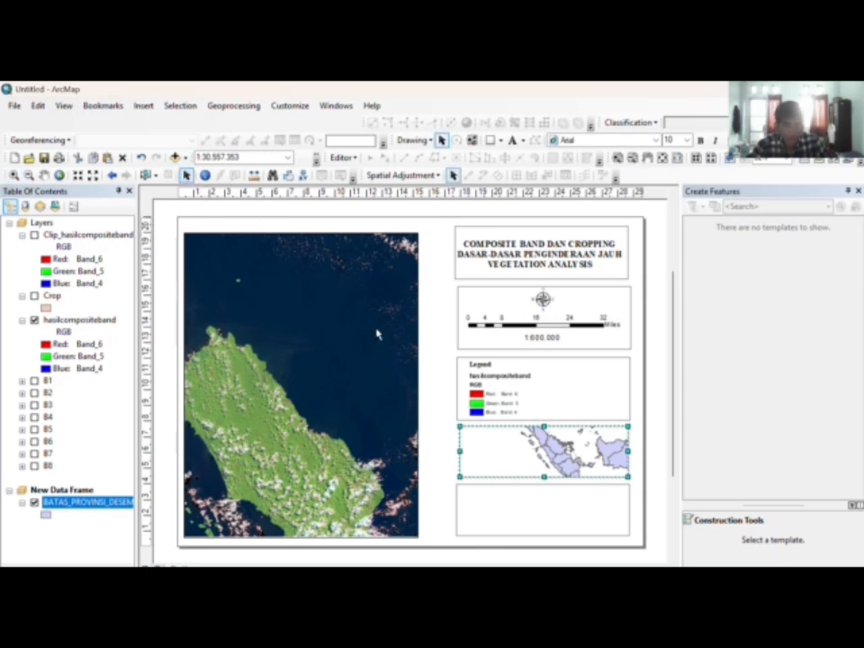
# Step: Create a labels-only graticule in the inset frame's grid properties
pyautogui.rightClick(509, 443)
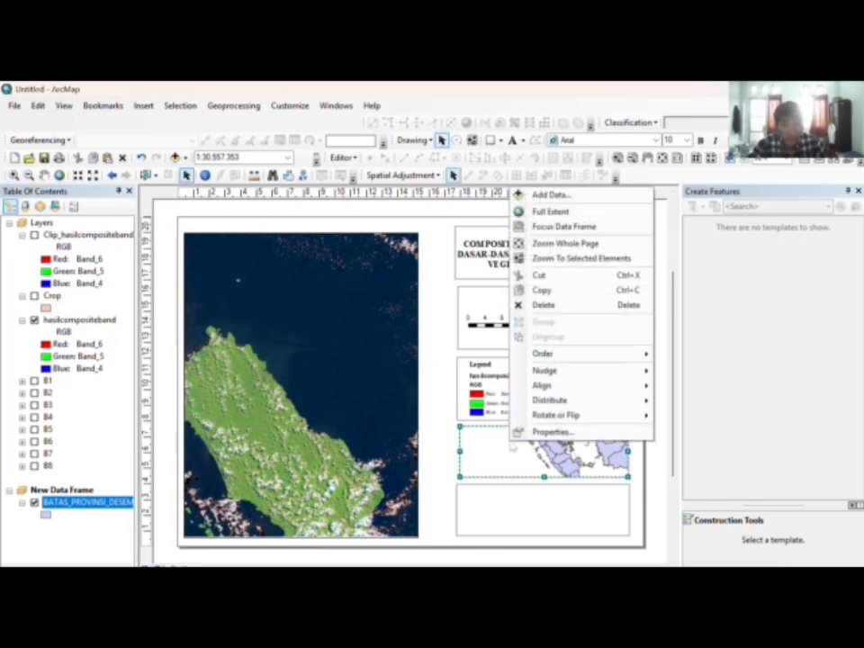
pyautogui.click(551, 432)
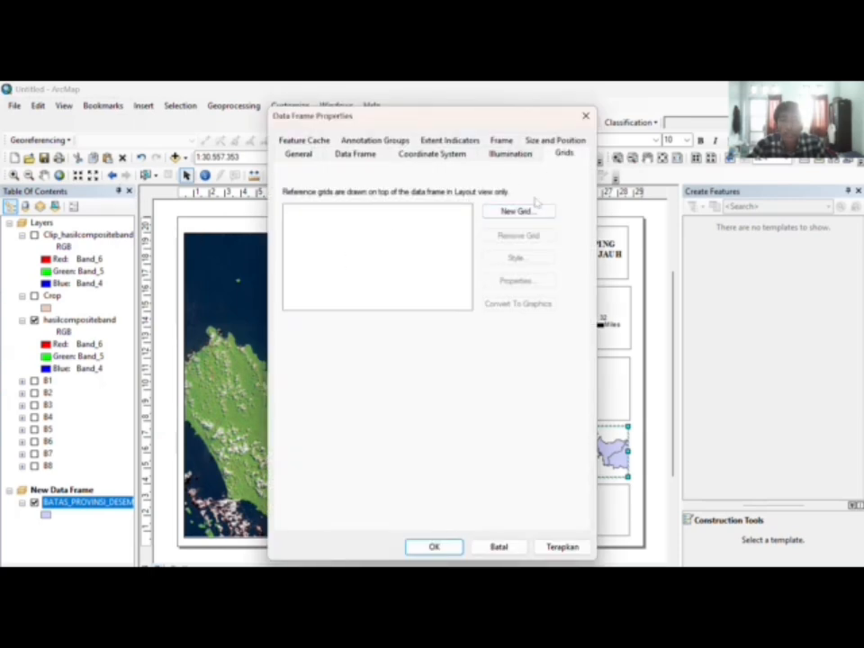
pyautogui.click(531, 212)
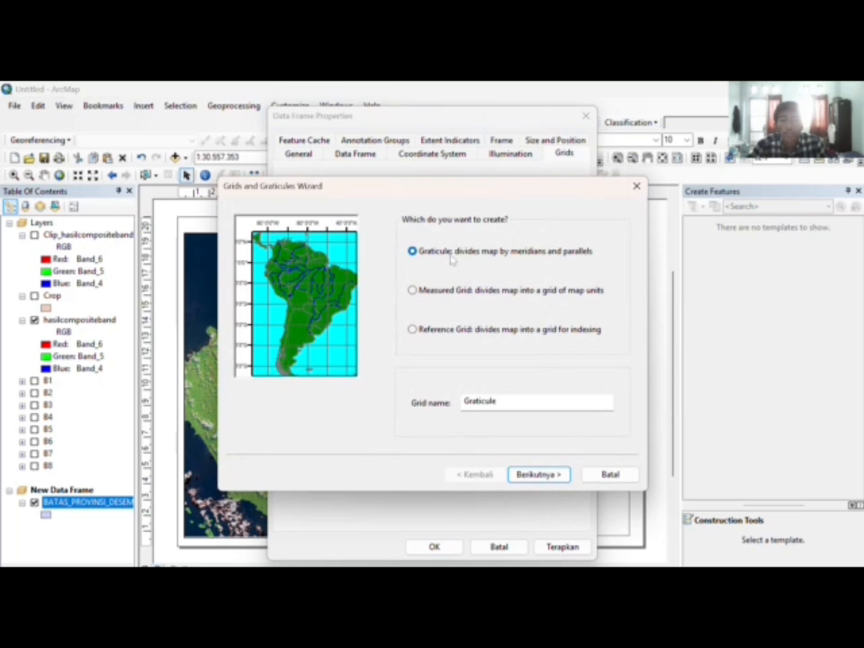
pyautogui.click(538, 474)
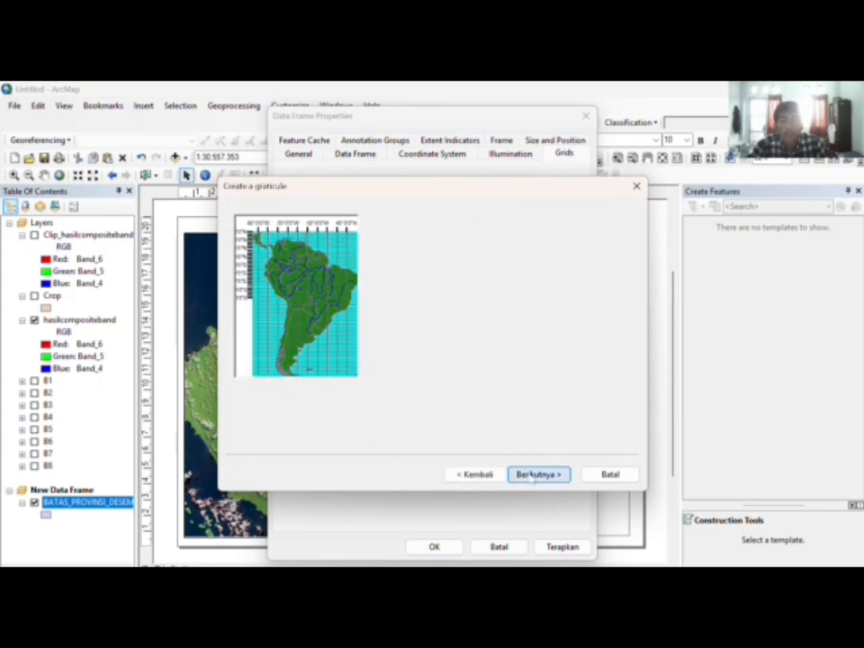
pyautogui.click(417, 241)
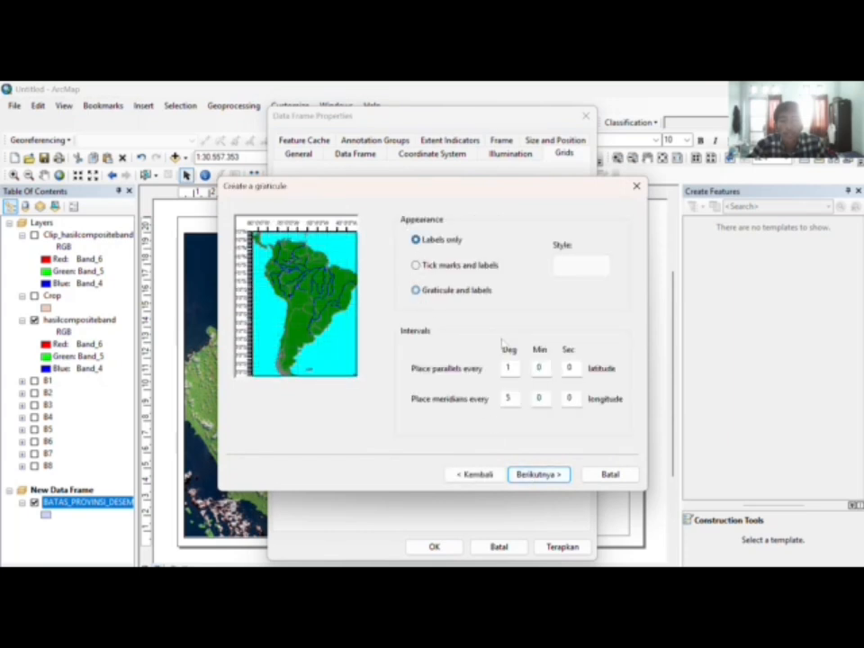
pyautogui.click(550, 475)
pyautogui.click(550, 476)
pyautogui.click(539, 474)
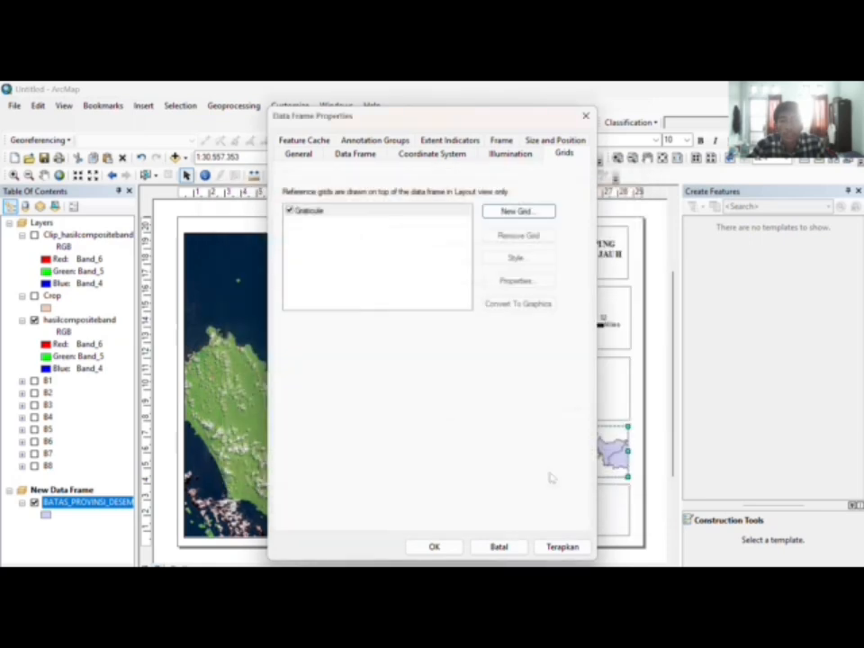
# Step: Add a labels-only measured grid, apply both grids, and nudge the inset frame
pyautogui.click(498, 212)
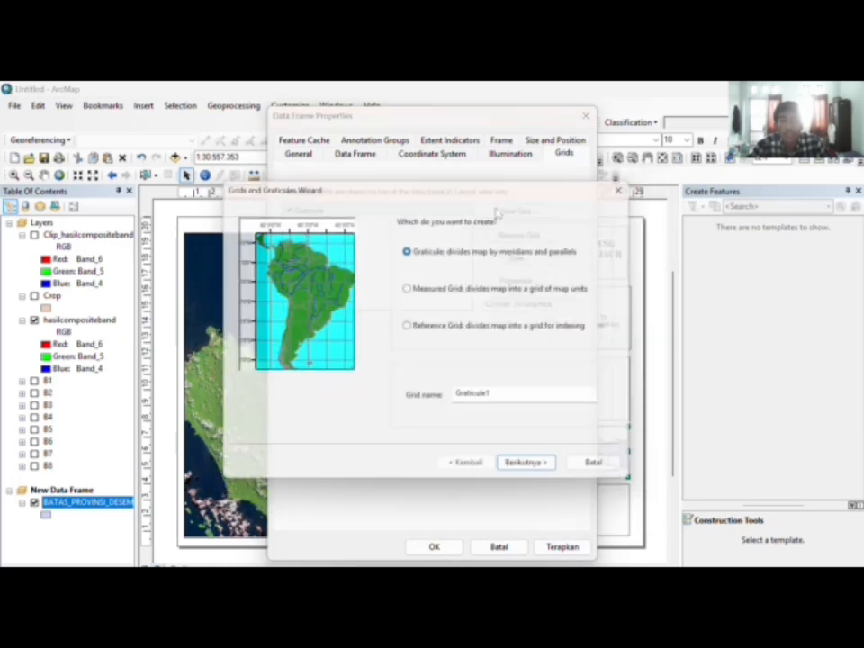
pyautogui.click(412, 291)
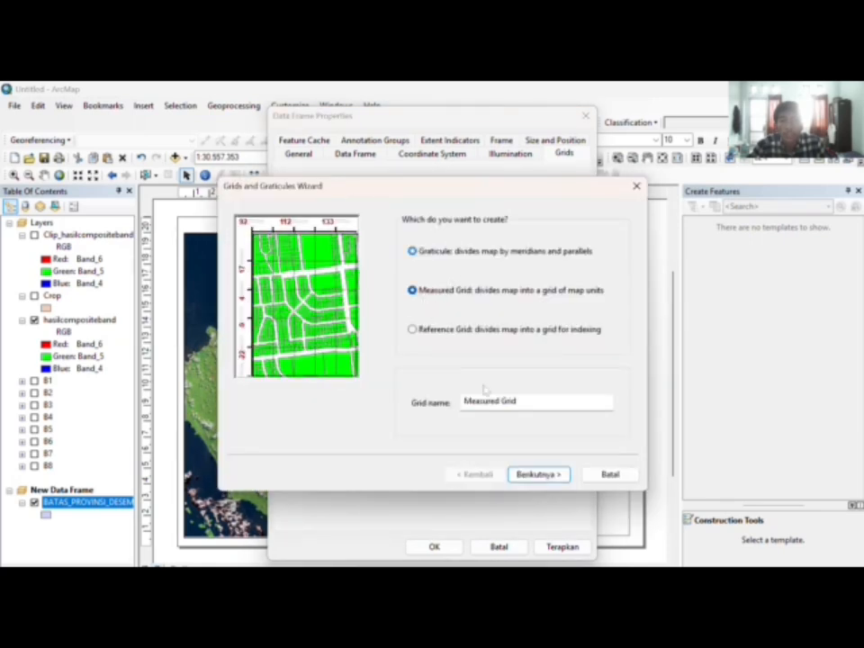
pyautogui.click(537, 474)
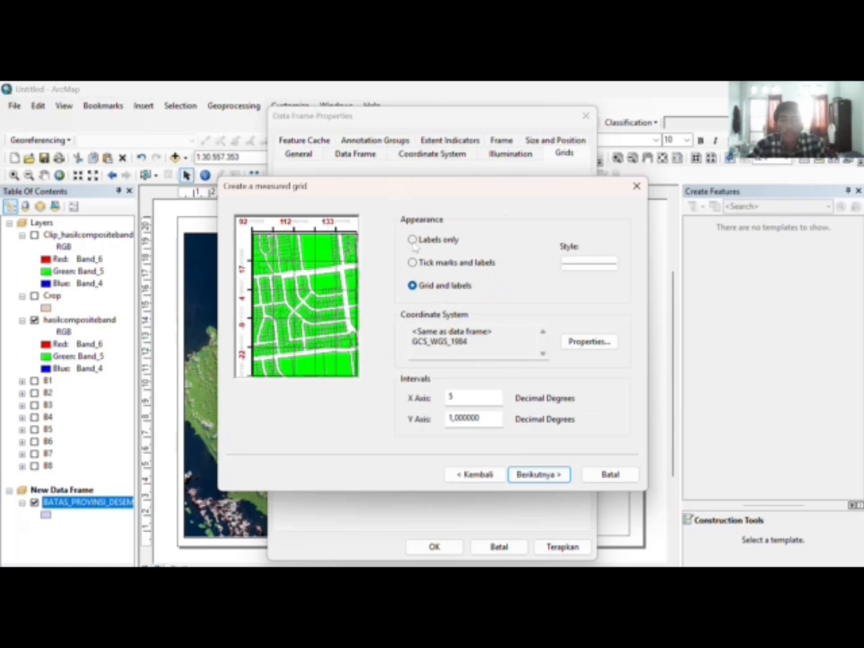
pyautogui.click(412, 240)
pyautogui.click(538, 474)
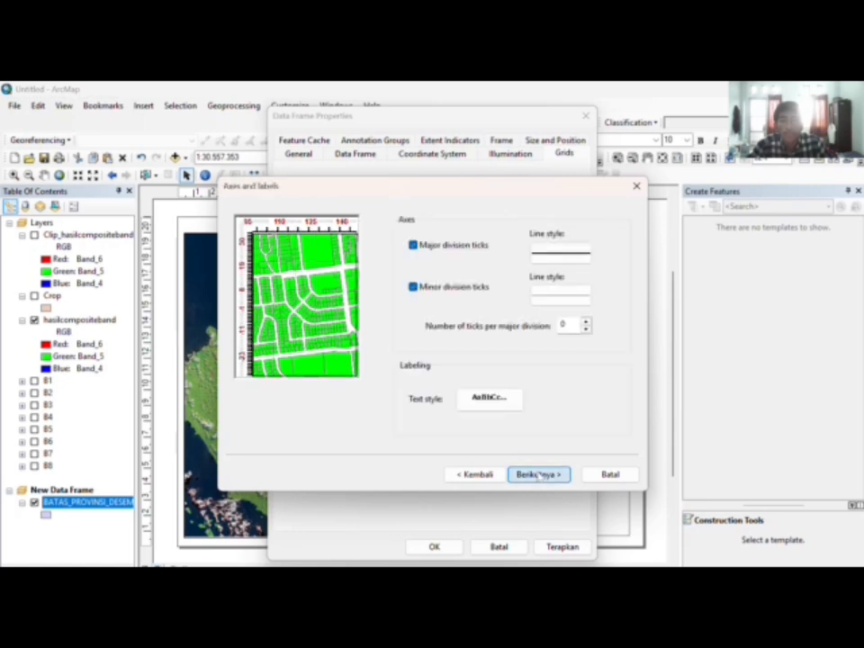
pyautogui.click(538, 475)
pyautogui.click(538, 471)
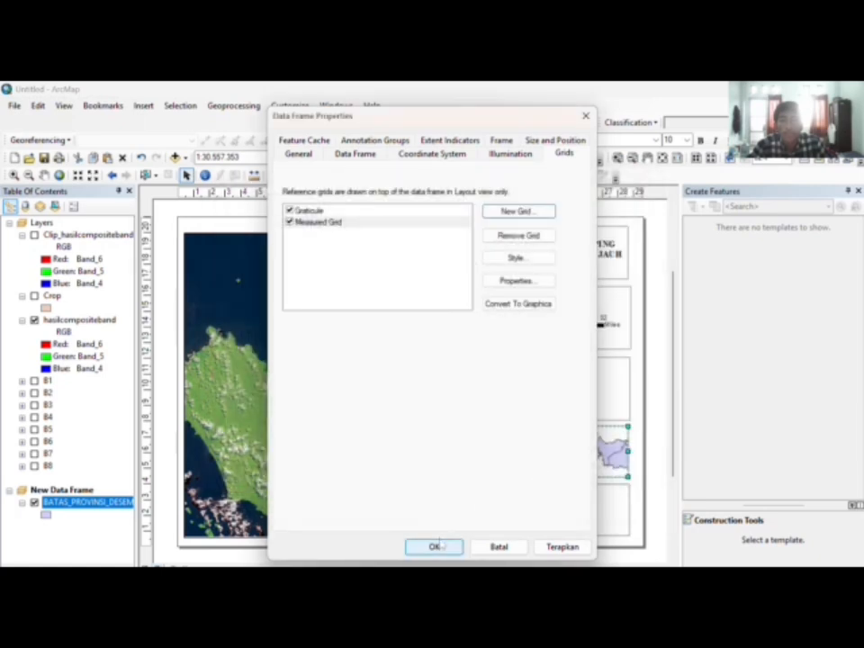
pyautogui.click(433, 547)
pyautogui.moveTo(569, 450)
pyautogui.mouseDown()
pyautogui.moveTo(562, 448)
pyautogui.moveTo(573, 451)
pyautogui.mouseUp()
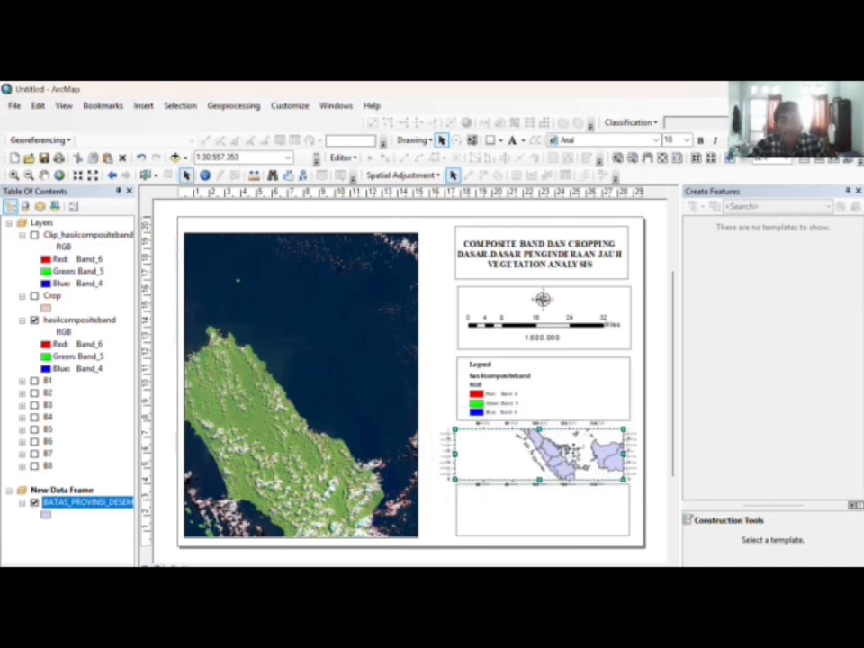
# Step: Show the main Layers frame's extent as an indicator on the inset
pyautogui.rightClick(573, 451)
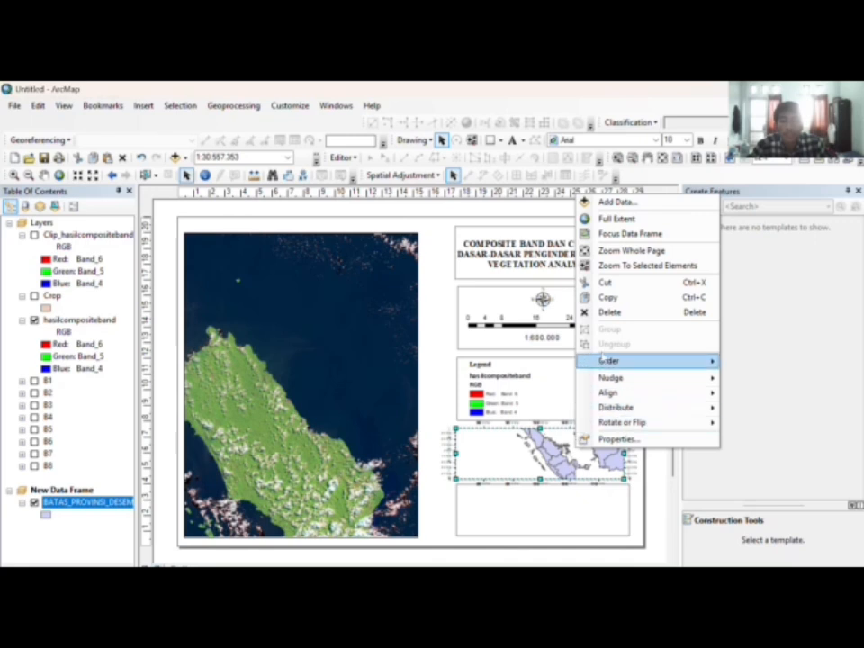
pyautogui.click(592, 439)
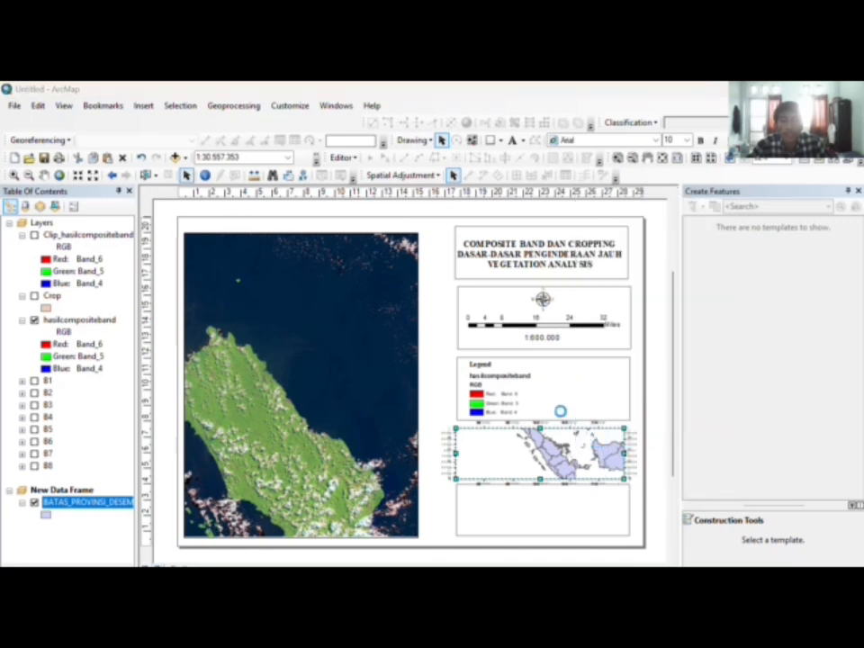
pyautogui.click(449, 141)
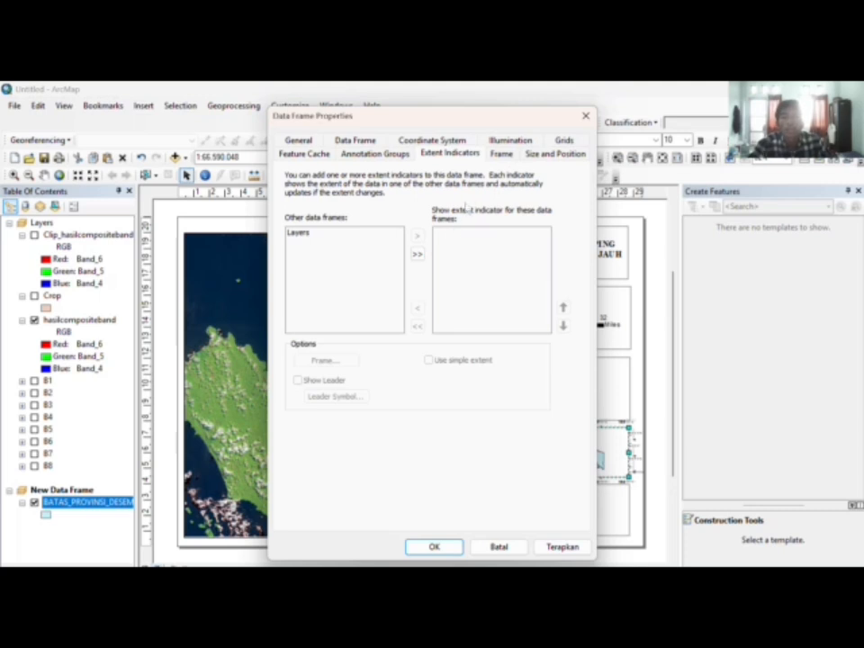
pyautogui.click(300, 233)
pyautogui.click(417, 235)
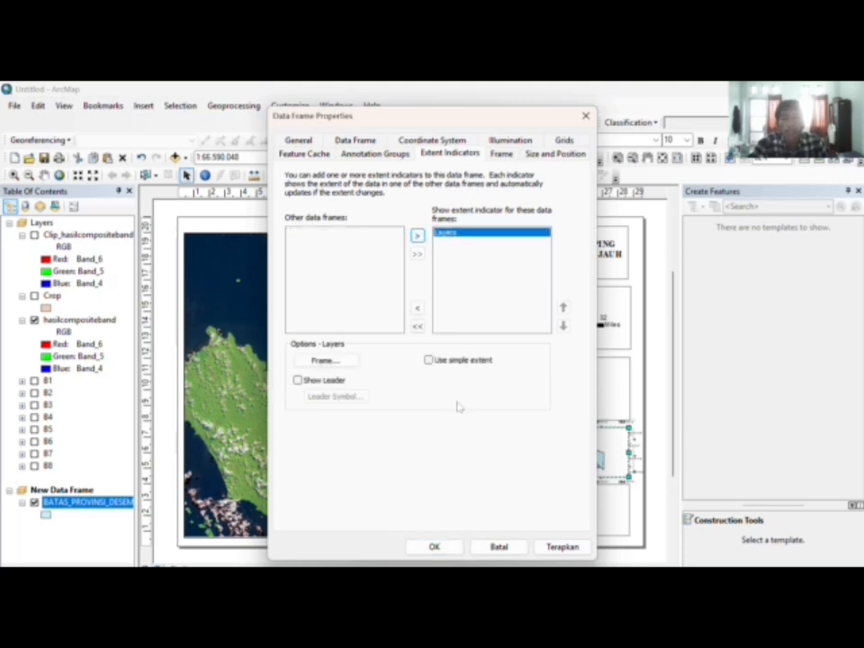
pyautogui.click(441, 547)
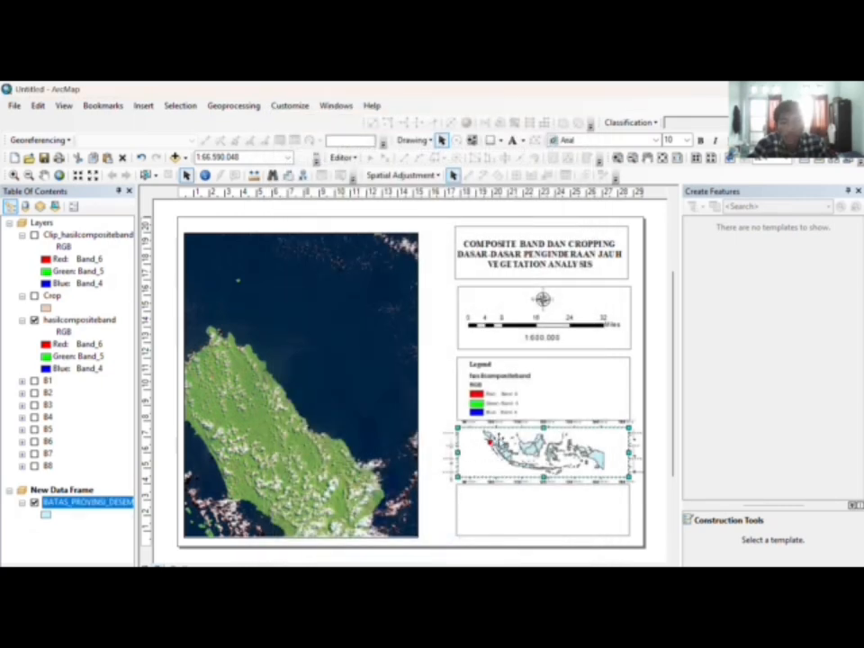
# Step: Extend the bottom edge of the empty box below the inset map slightly downward
pyautogui.click(650, 429)
pyautogui.click(544, 530)
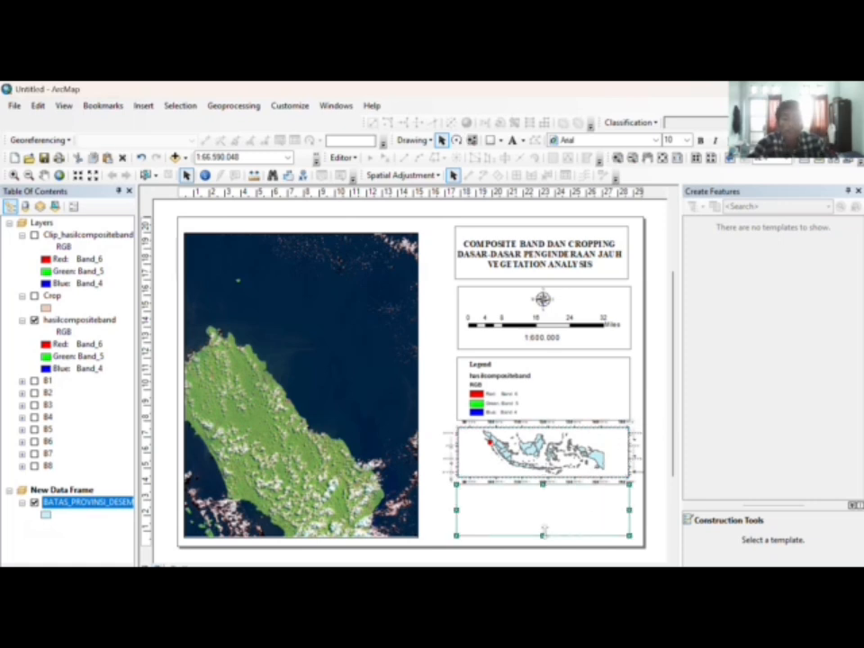
pyautogui.moveTo(543, 530); pyautogui.dragTo(543, 537)
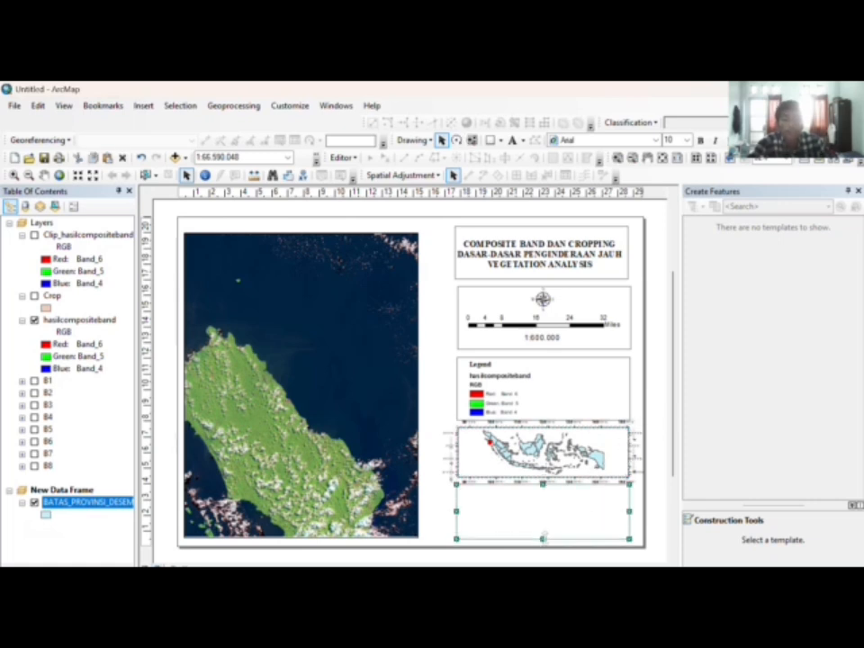
pyautogui.click(663, 434)
pyautogui.click(511, 519)
pyautogui.click(144, 105)
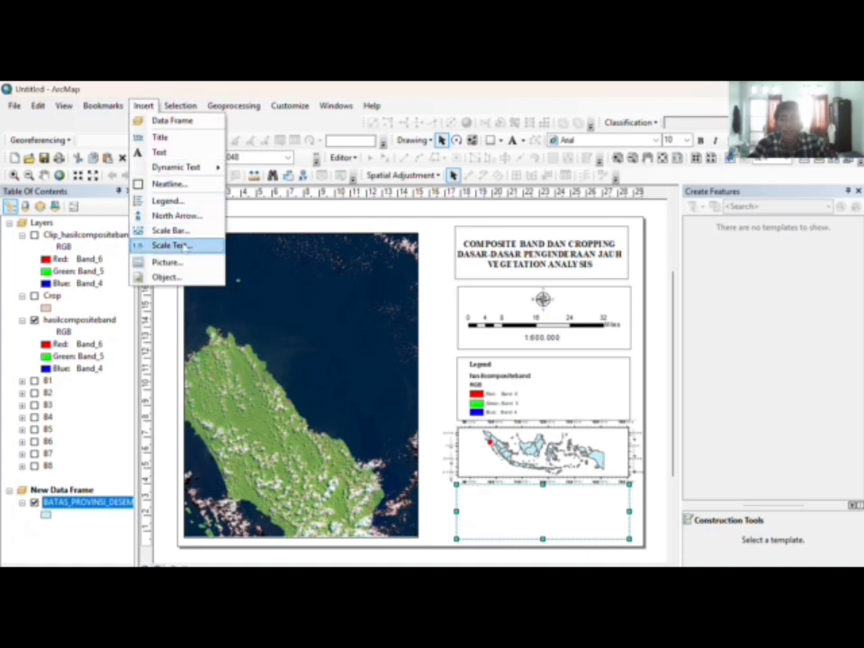
# Step: Insert the yellow emblem logo picture from the Galeri folder into the layout
pyautogui.click(167, 262)
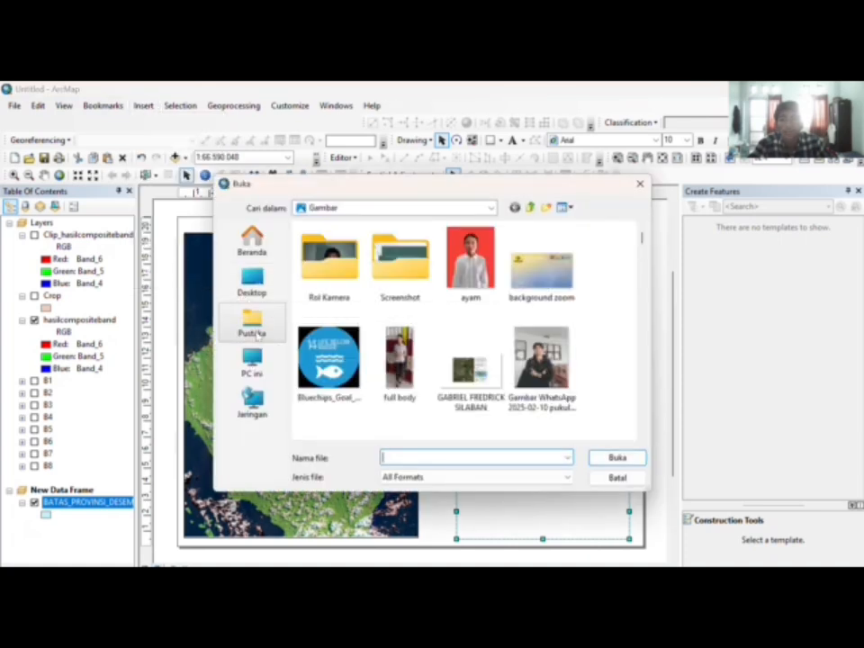
pyautogui.click(252, 283)
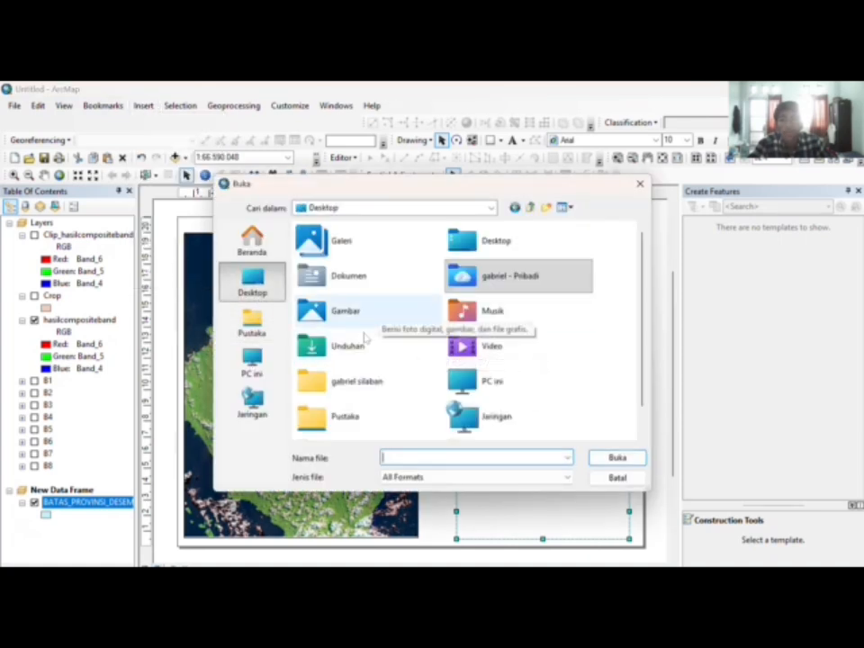
pyautogui.click(363, 253)
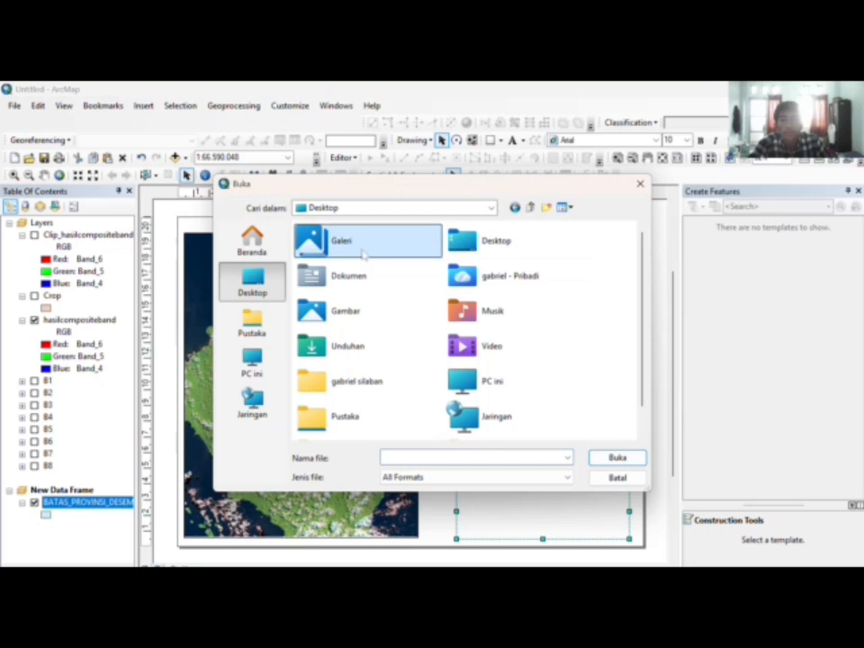
pyautogui.doubleClick(363, 253)
pyautogui.scroll(-10, 432, 302)
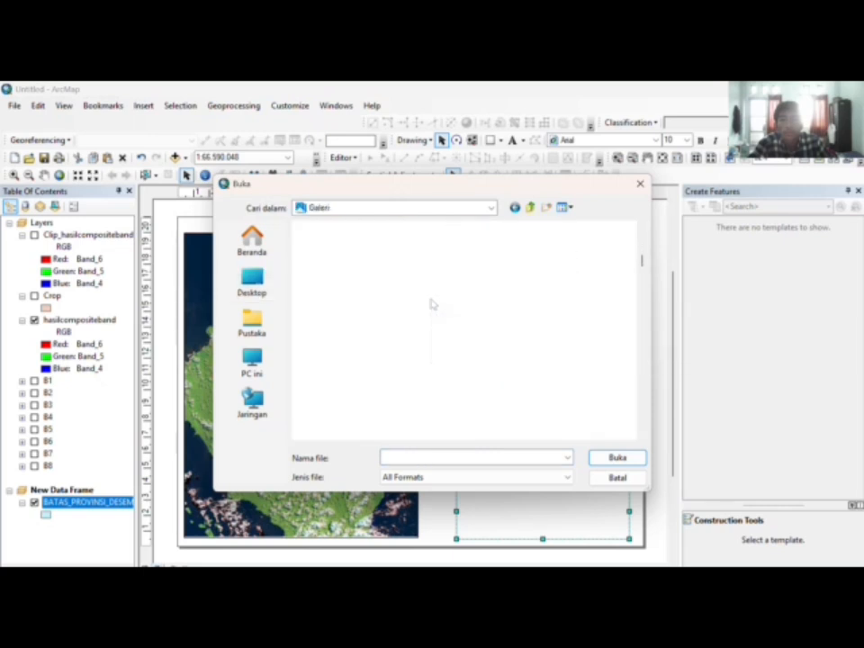
pyautogui.scroll(-5, 432, 304)
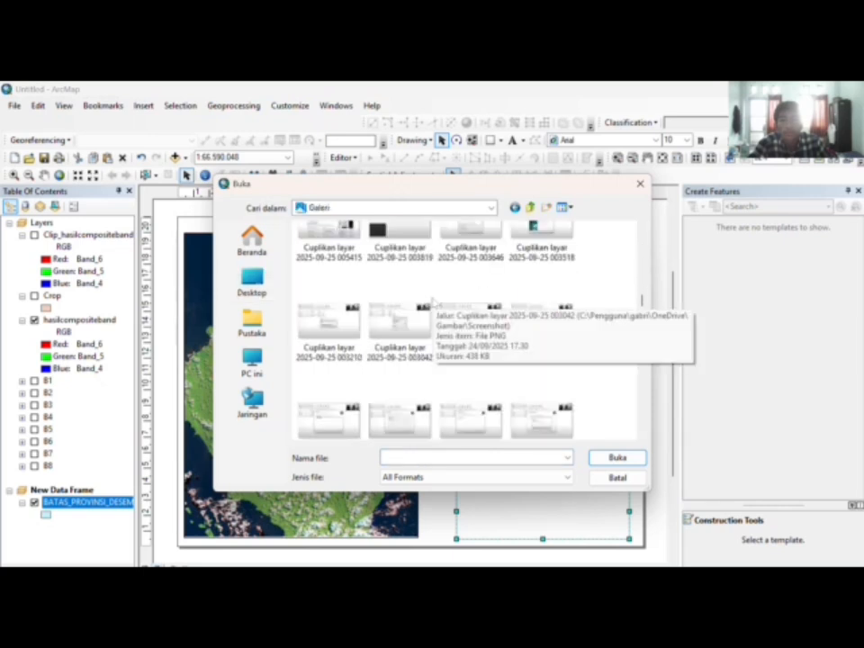
pyautogui.scroll(-10, 432, 302)
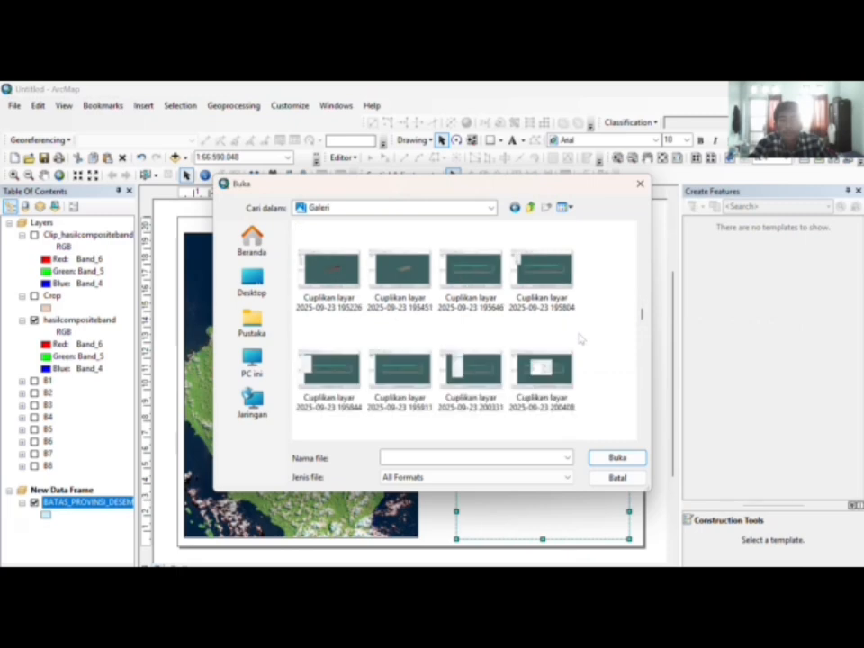
pyautogui.scroll(-10, 581, 339)
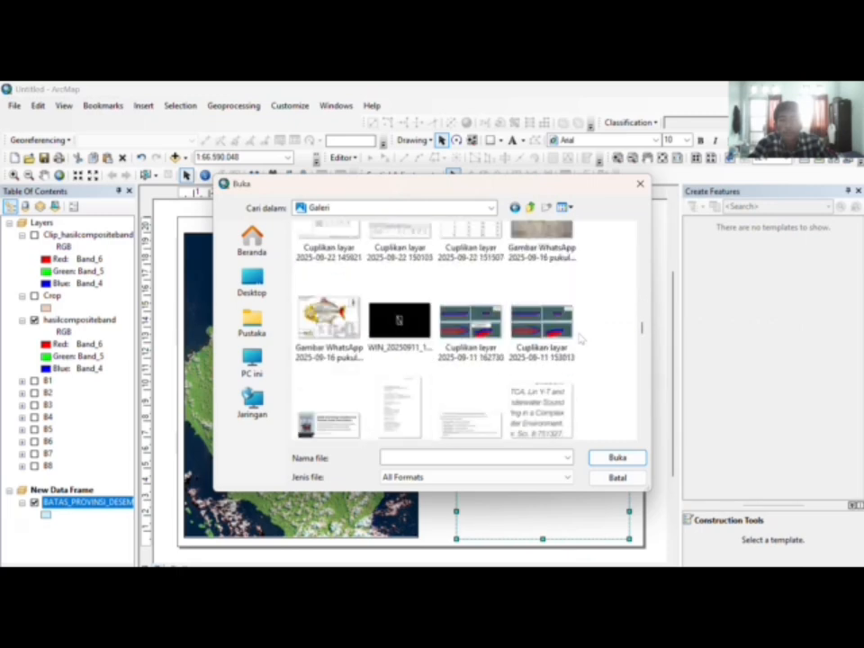
pyautogui.scroll(-10, 581, 339)
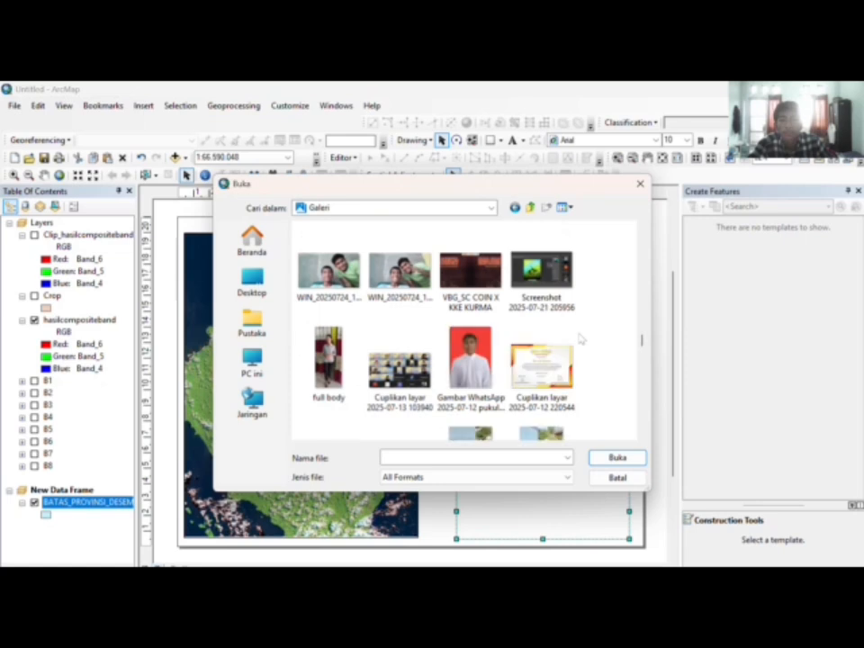
pyautogui.click(567, 310)
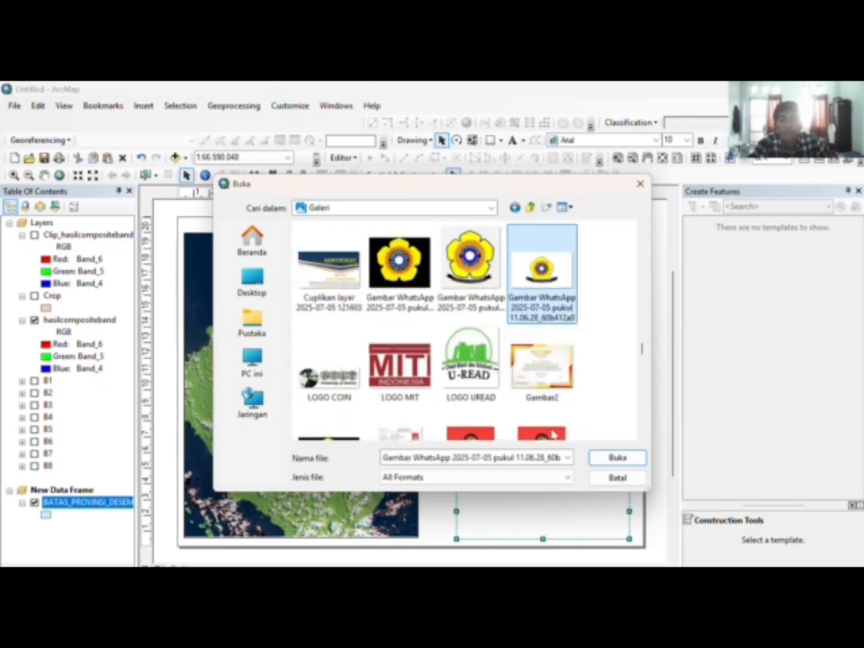
pyautogui.click(619, 459)
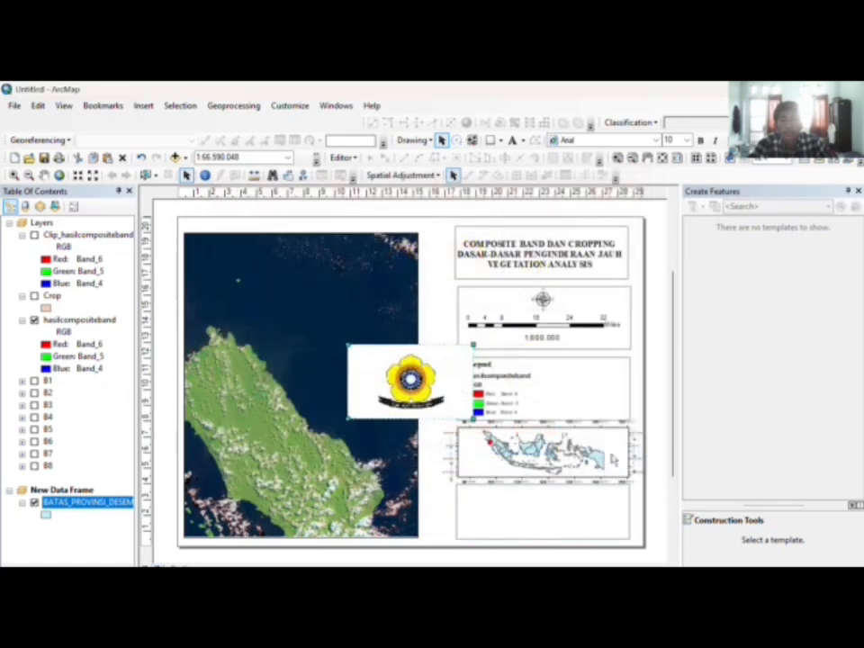
# Step: Move the logo to the lower right and shrink it to fit the bottom box
pyautogui.moveTo(430, 400); pyautogui.dragTo(513, 501)
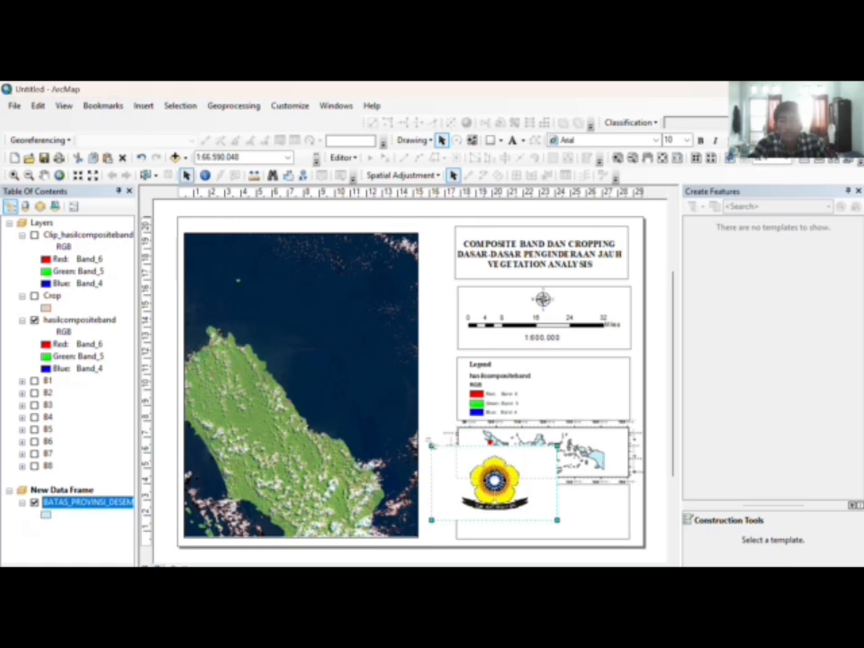
pyautogui.moveTo(431, 444); pyautogui.dragTo(495, 513)
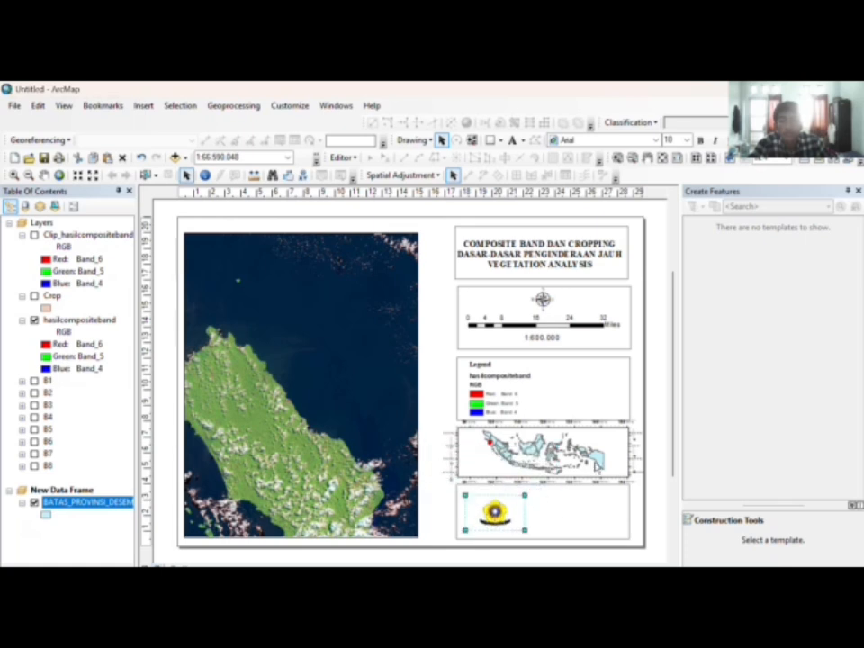
pyautogui.click(648, 433)
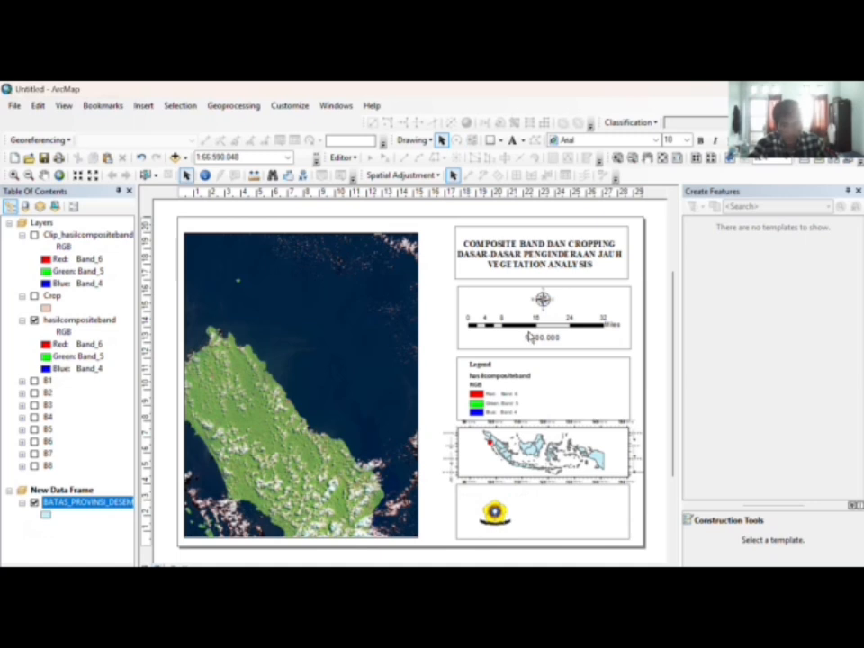
pyautogui.click(512, 140)
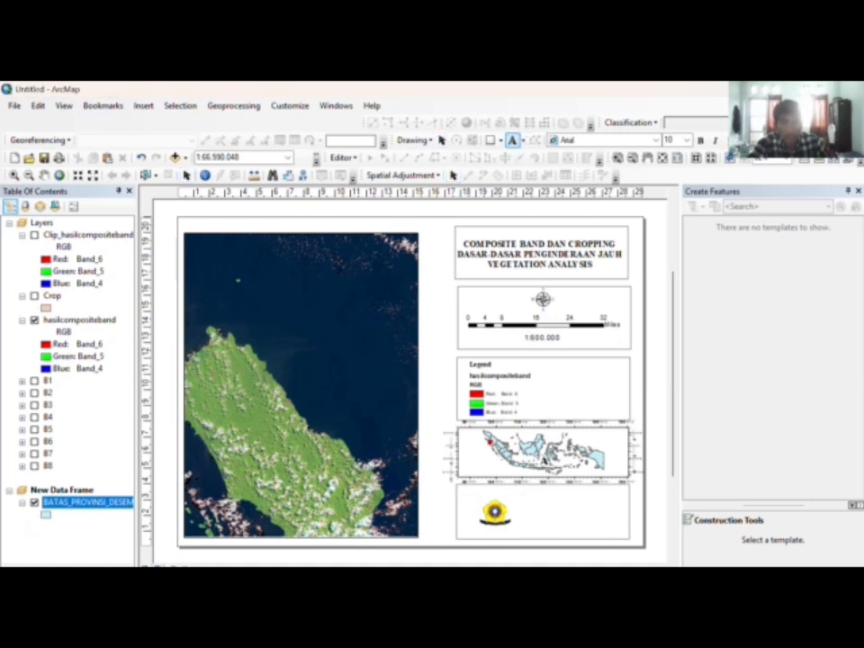
pyautogui.press('Escape')
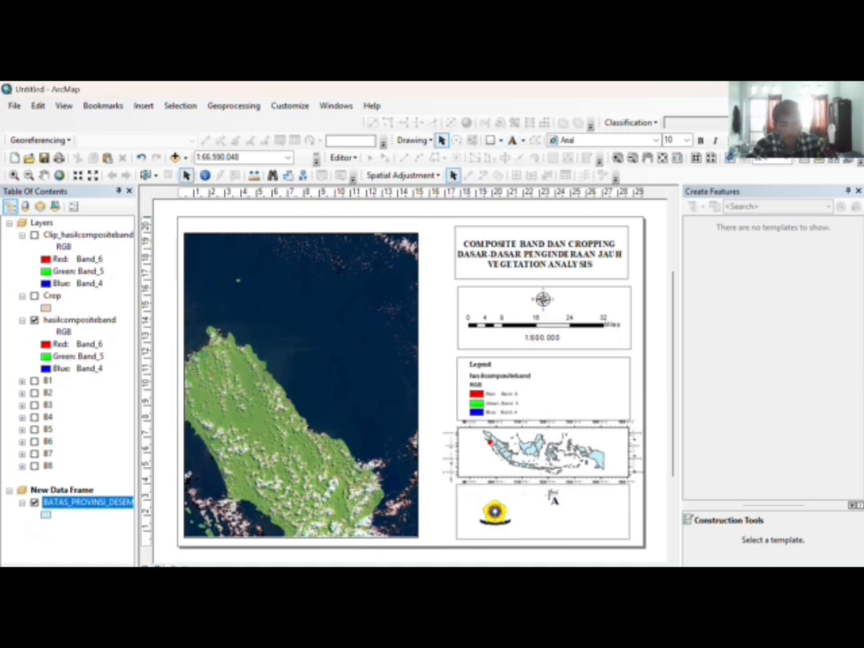
# Step: Enter the author's full name with student number, and class L1 on a new line, as the credit text
pyautogui.click(555, 491)
pyautogui.doubleClick(553, 492)
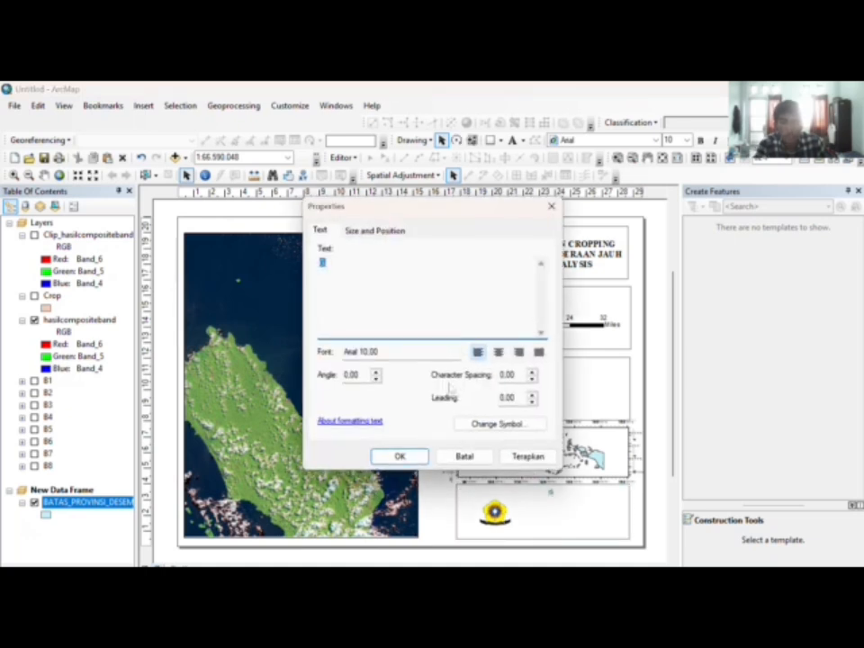
pyautogui.press('BackSpace')
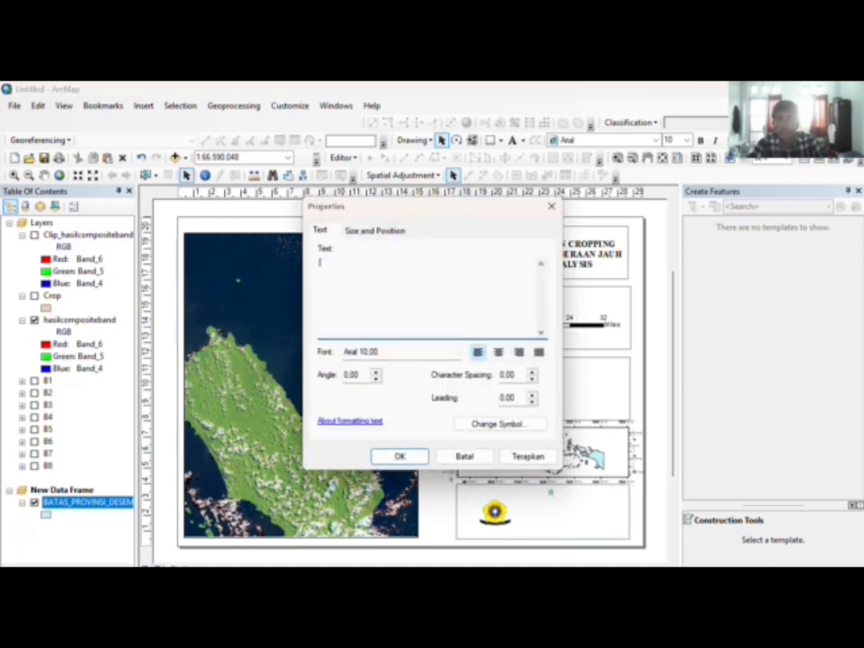
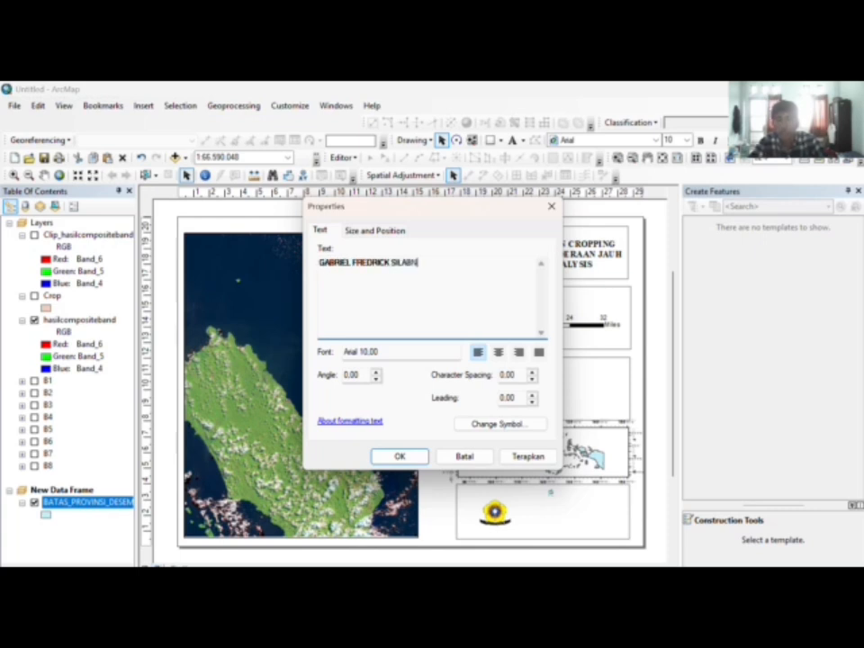
pyautogui.press('Left')
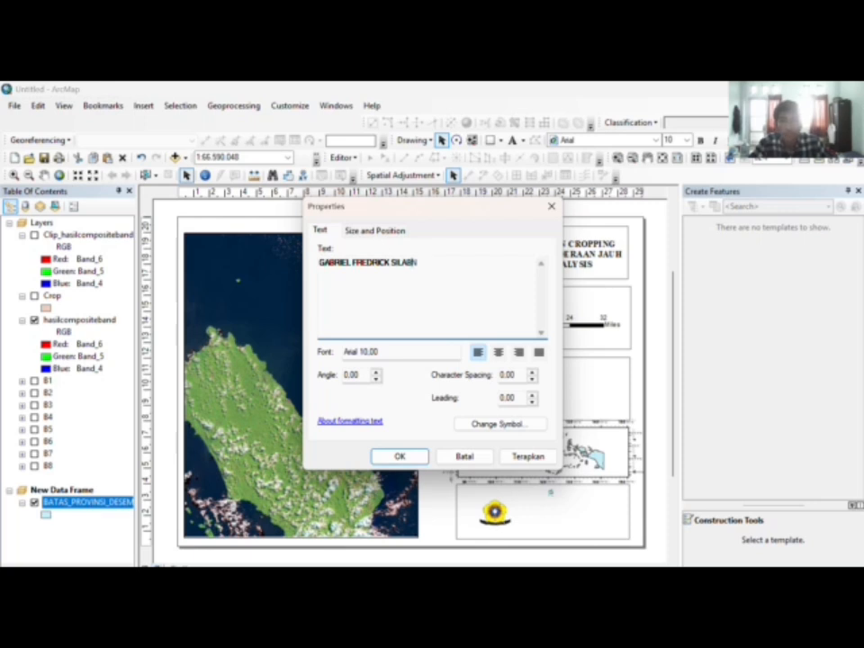
pyautogui.hotkey('ctrl', 'shift', 'Left')
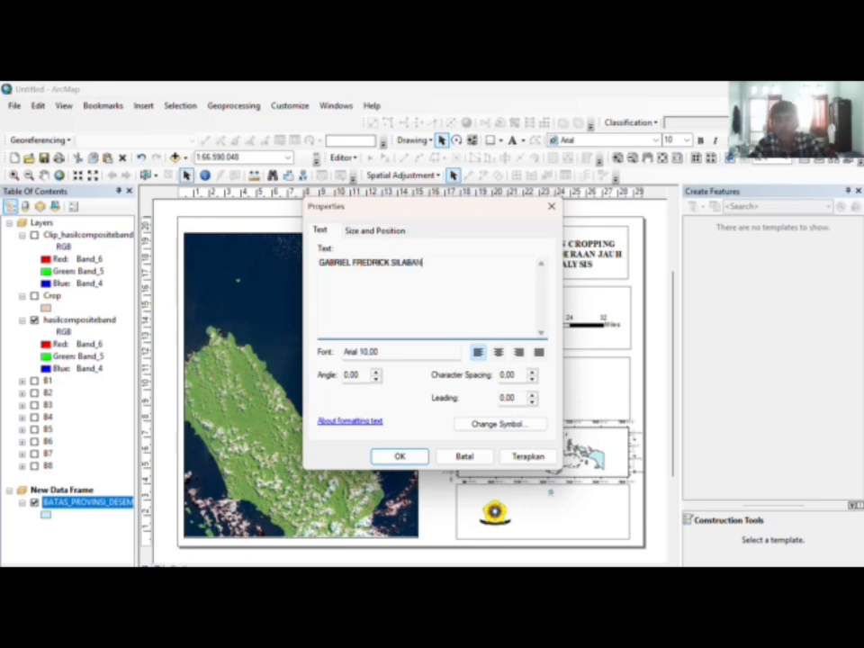
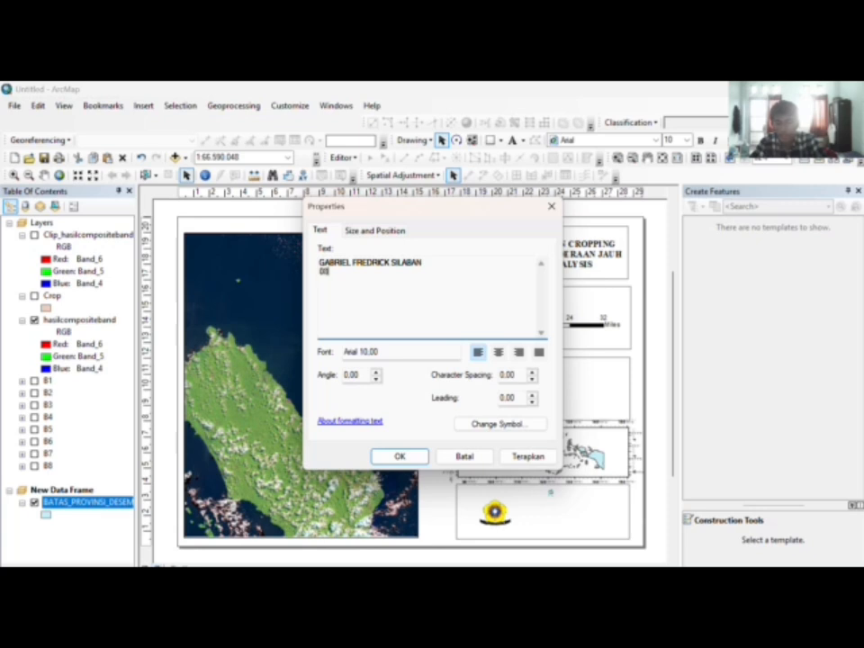
pyautogui.press('Return')
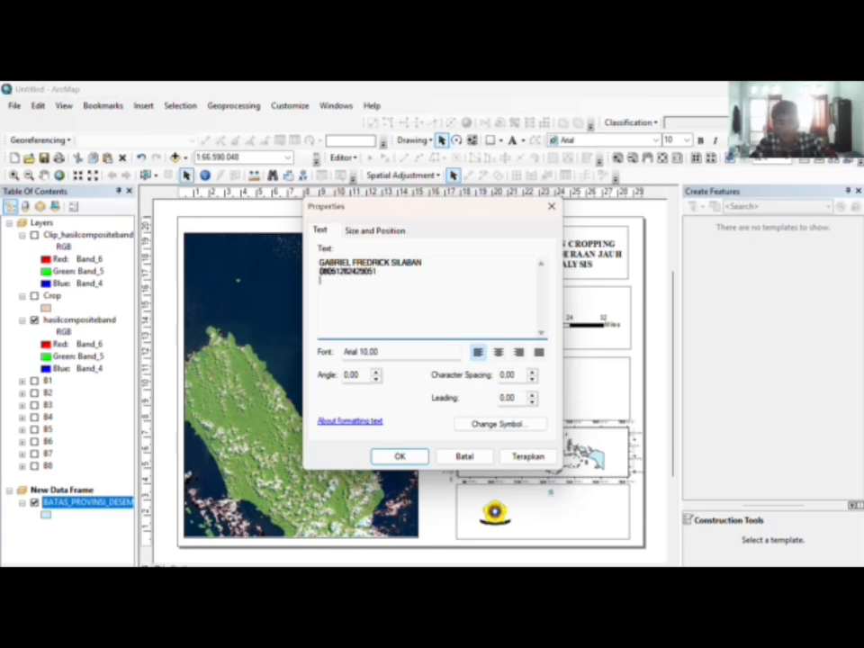
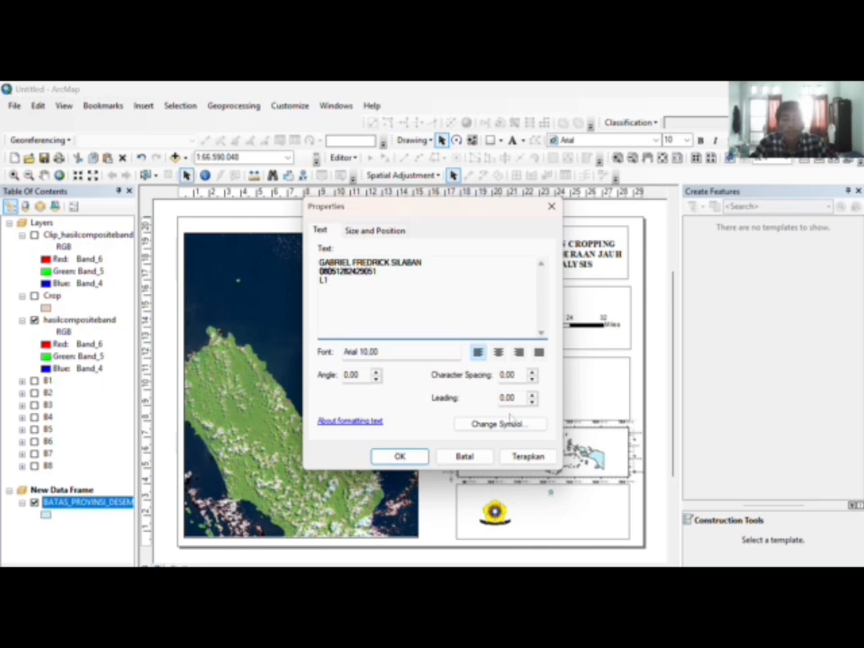
# Step: Format the credit text as bold Times New Roman 14 and place it beside the logo
pyautogui.click(503, 427)
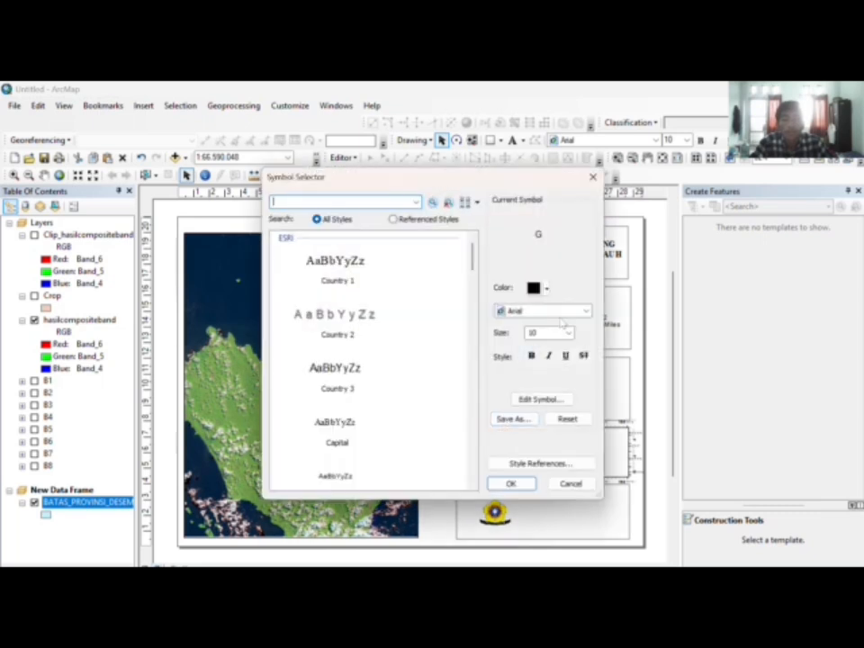
pyautogui.click(585, 310)
pyautogui.scroll(-20, 580, 369)
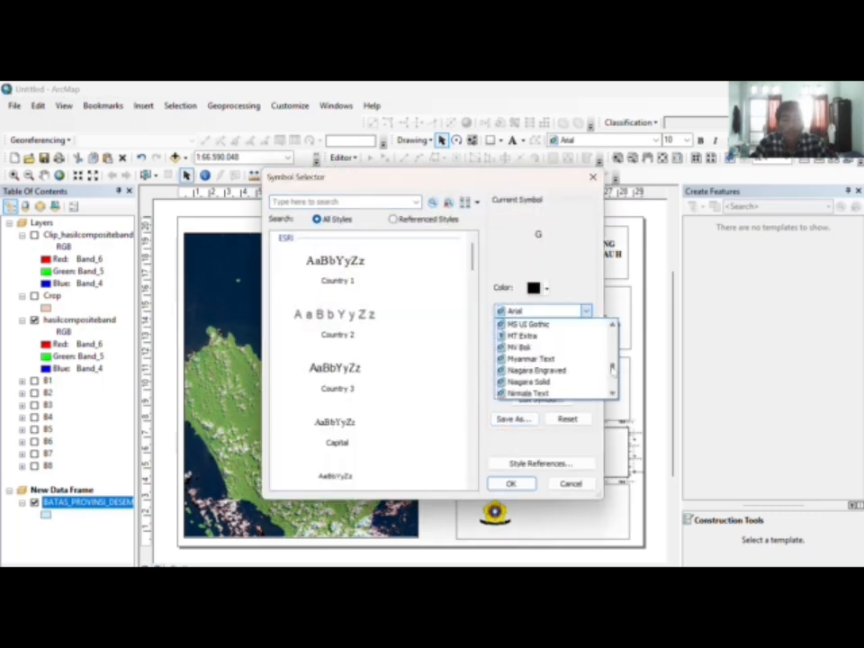
pyautogui.scroll(2, 580, 360)
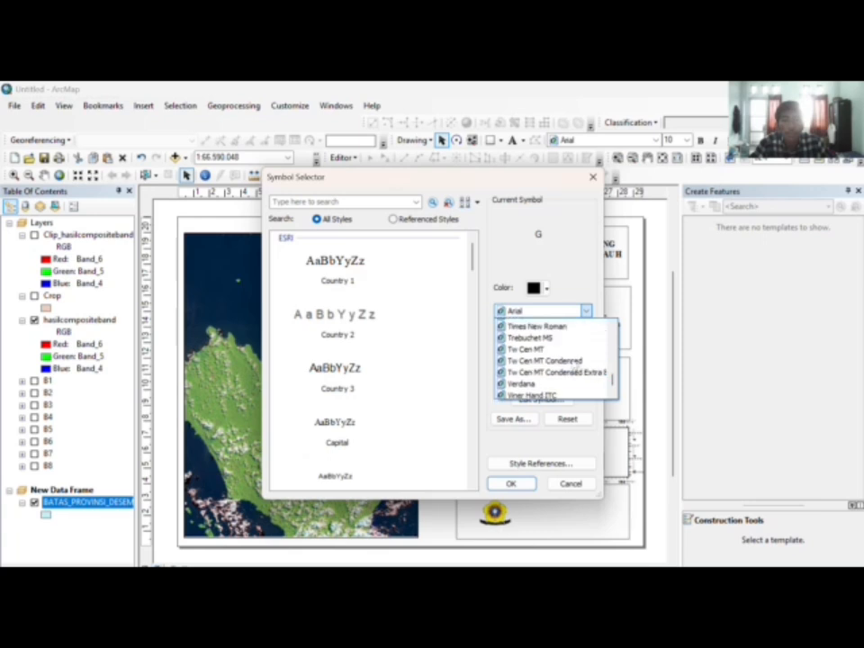
pyautogui.click(569, 348)
pyautogui.click(534, 359)
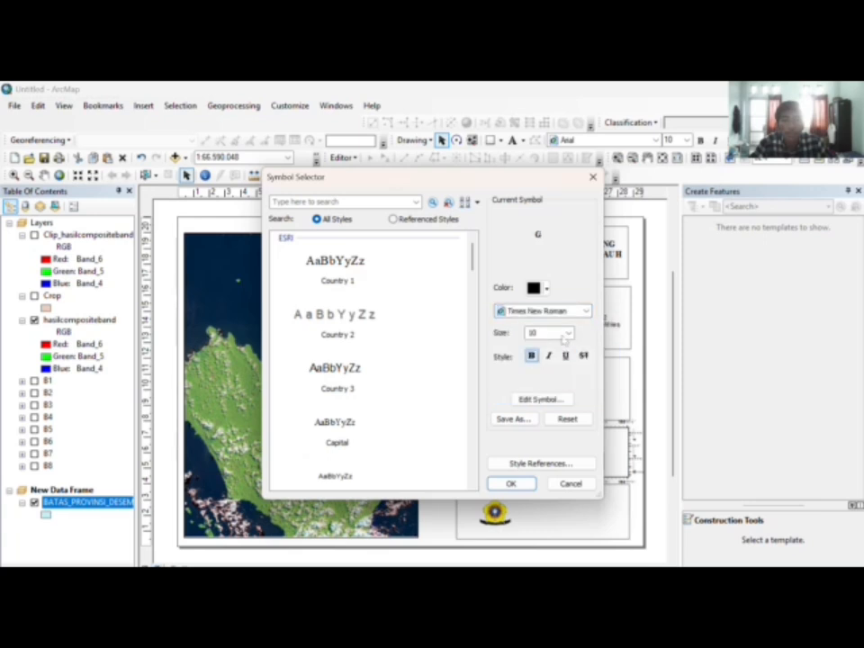
pyautogui.click(567, 333)
pyautogui.click(549, 371)
pyautogui.click(511, 484)
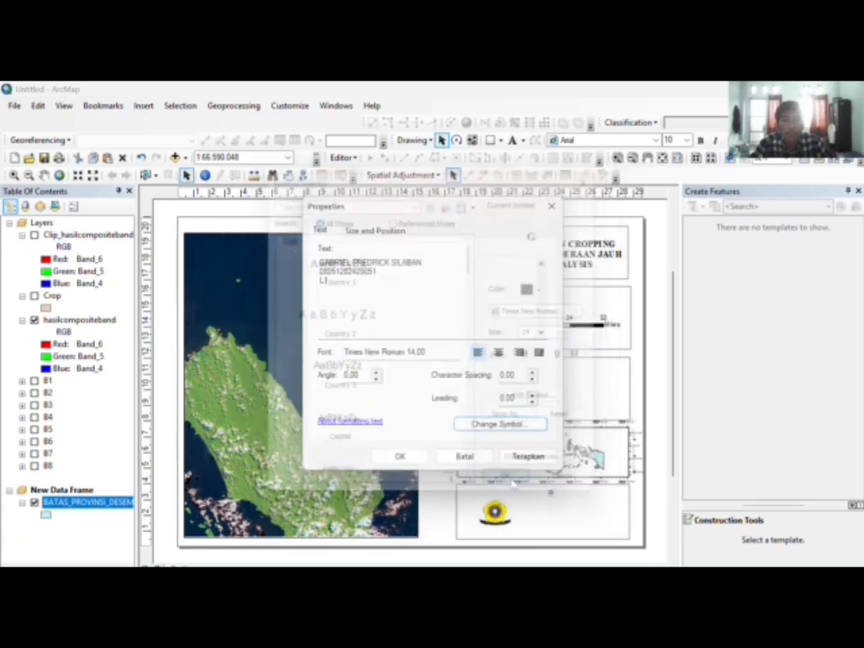
pyautogui.click(403, 456)
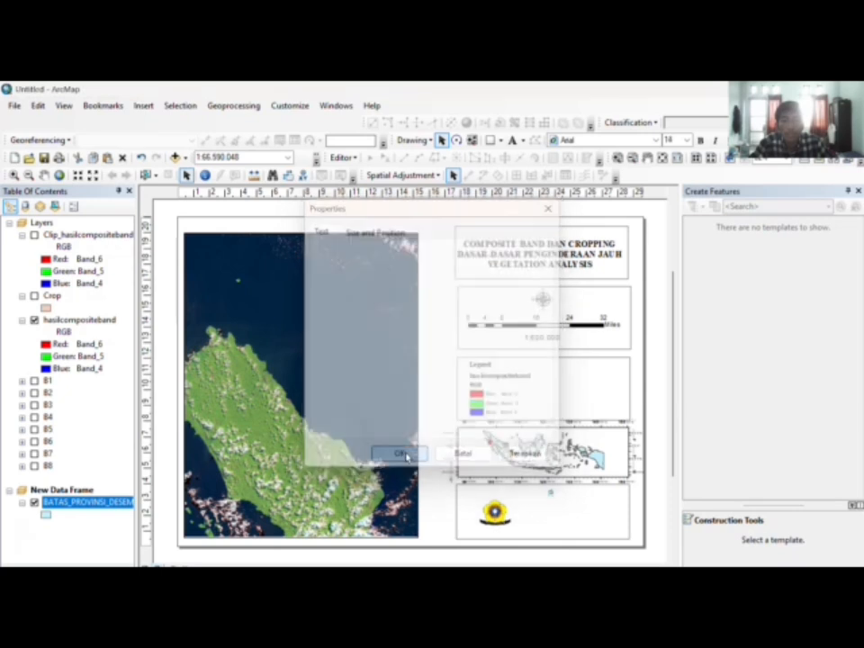
pyautogui.moveTo(558, 485); pyautogui.dragTo(573, 519)
pyautogui.click(654, 398)
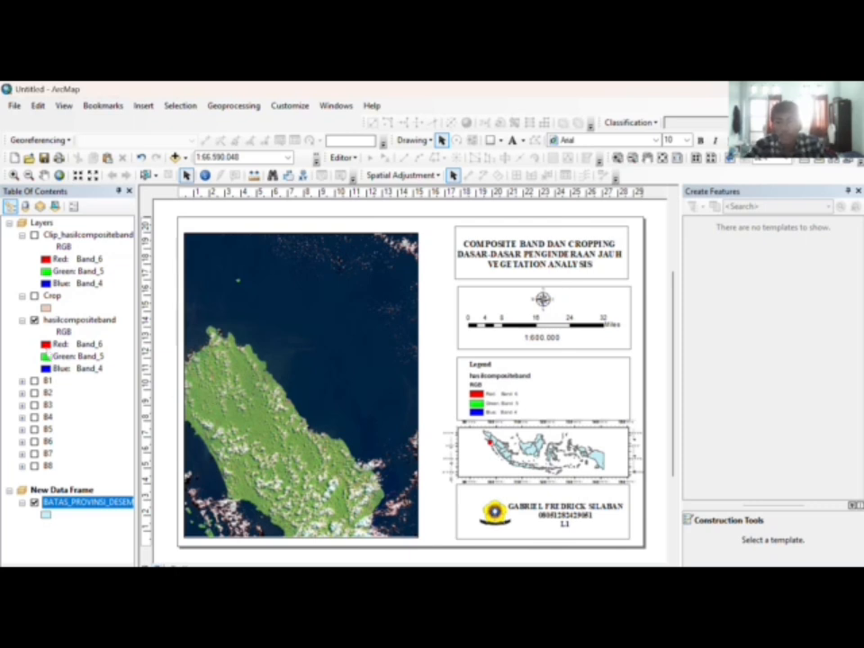
# Step: Set the composite's red channel to Band_7, keeping green on Band_5
pyautogui.click(54, 344)
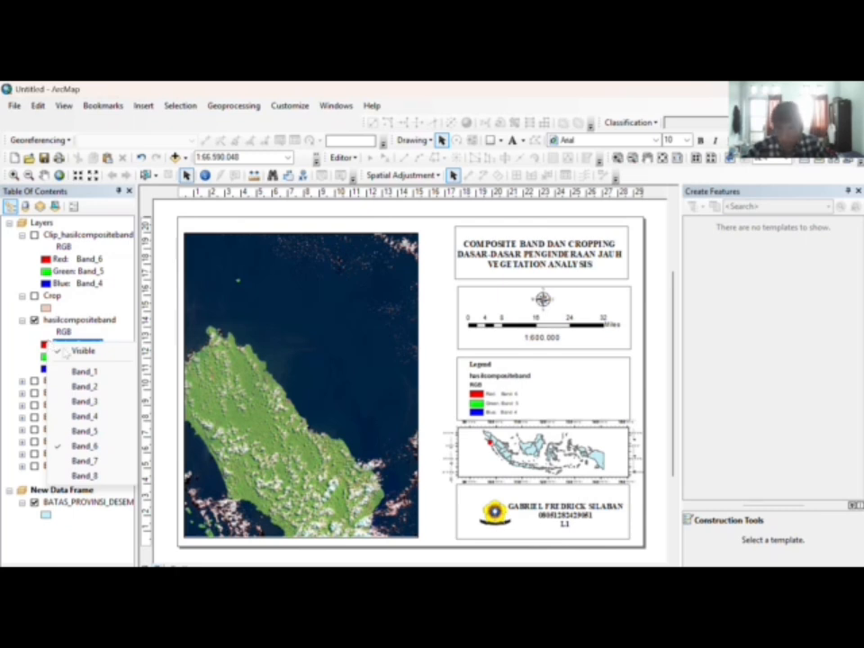
pyautogui.click(84, 460)
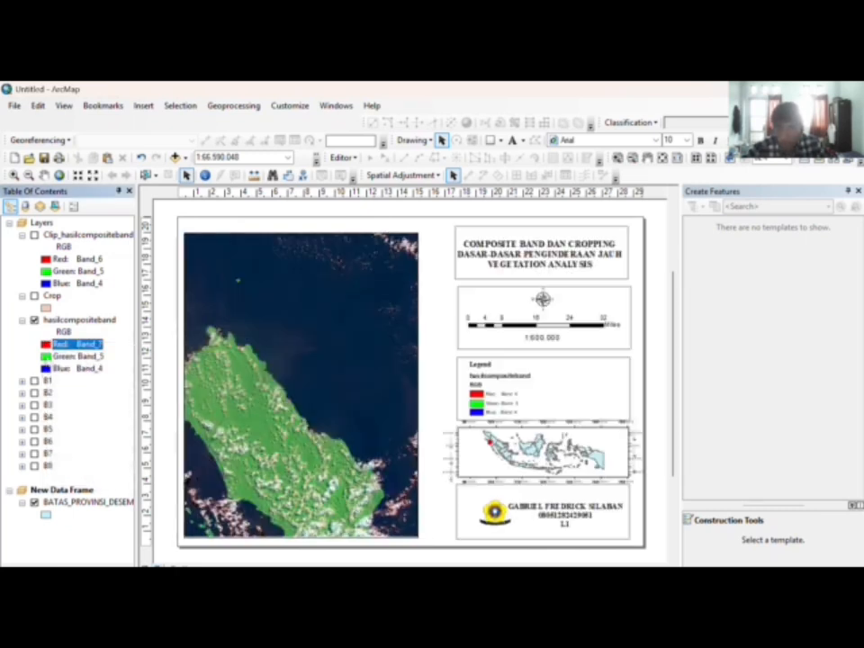
pyautogui.click(80, 356)
pyautogui.click(84, 445)
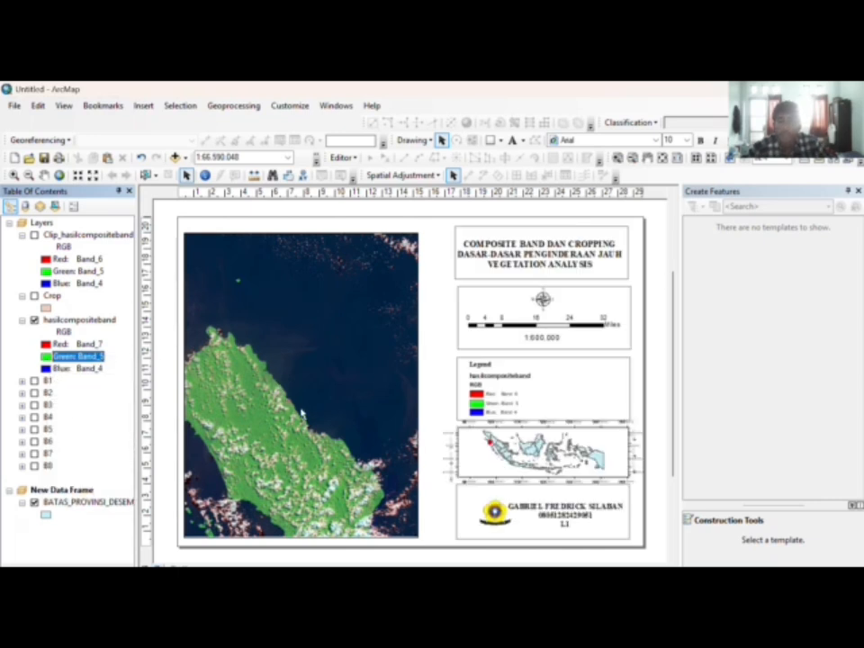
# Step: Replace the title's VEGETATION ANALYSIS line with SHORTWAVE INFRARED
pyautogui.click(580, 268)
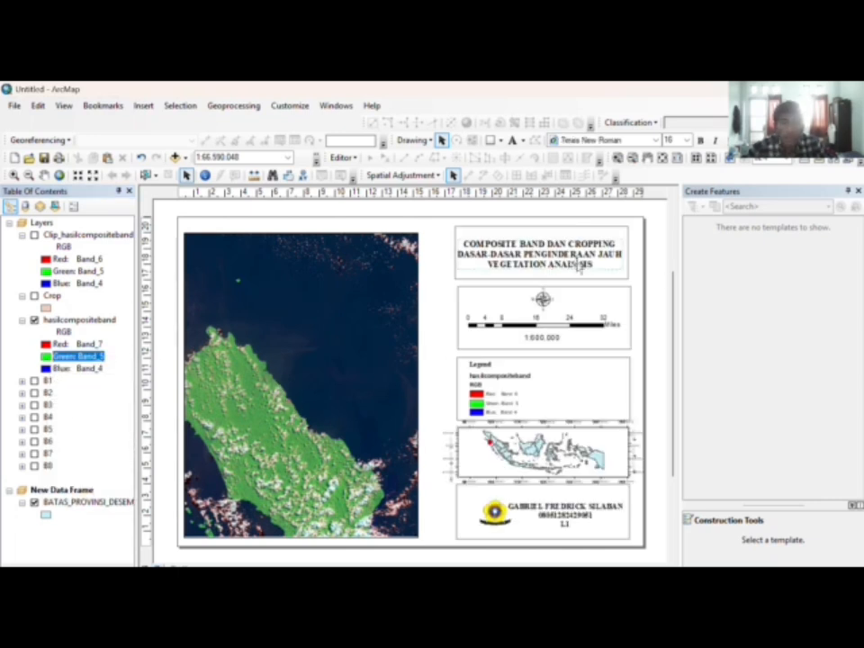
pyautogui.doubleClick(593, 265)
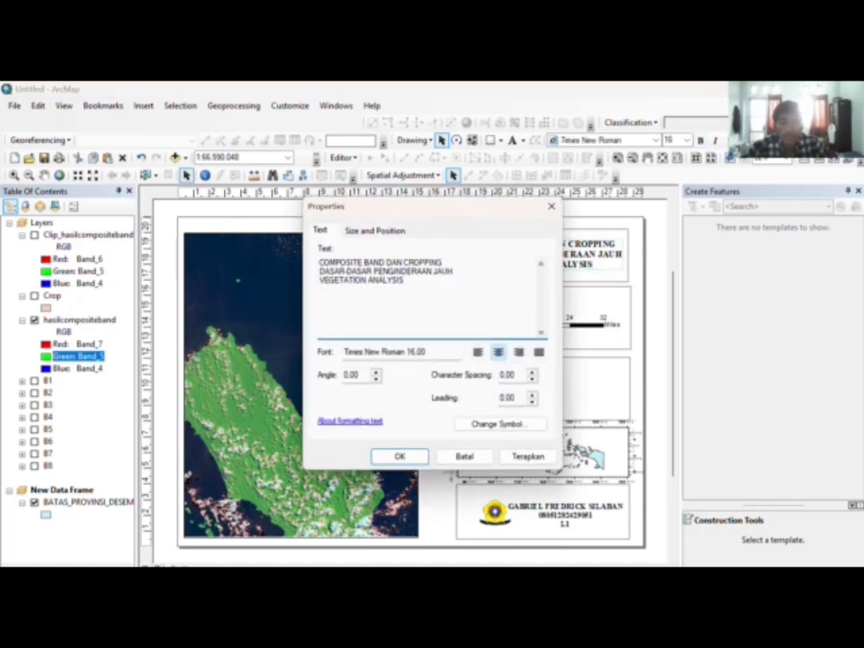
pyautogui.moveTo(320, 270); pyautogui.dragTo(401, 281)
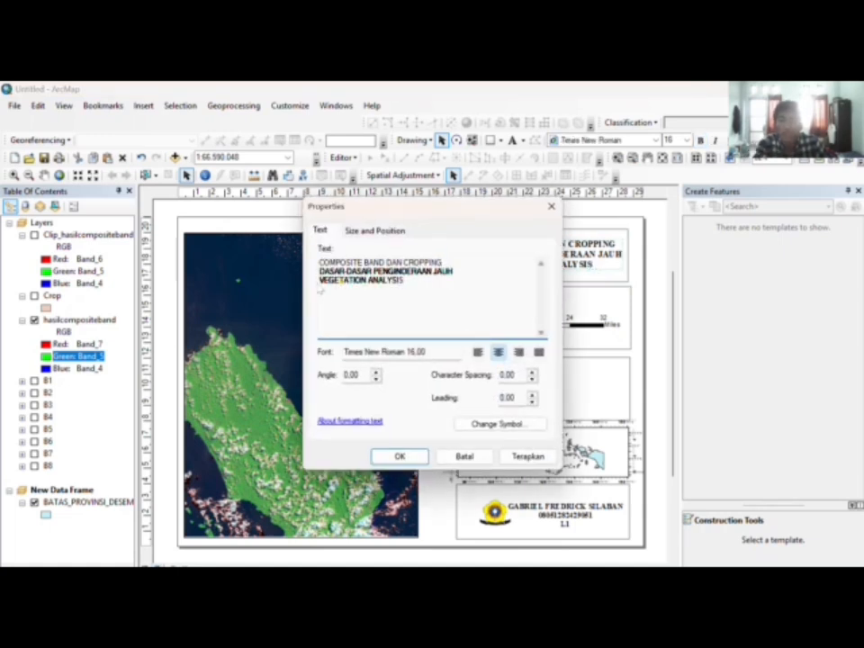
pyautogui.press('Delete')
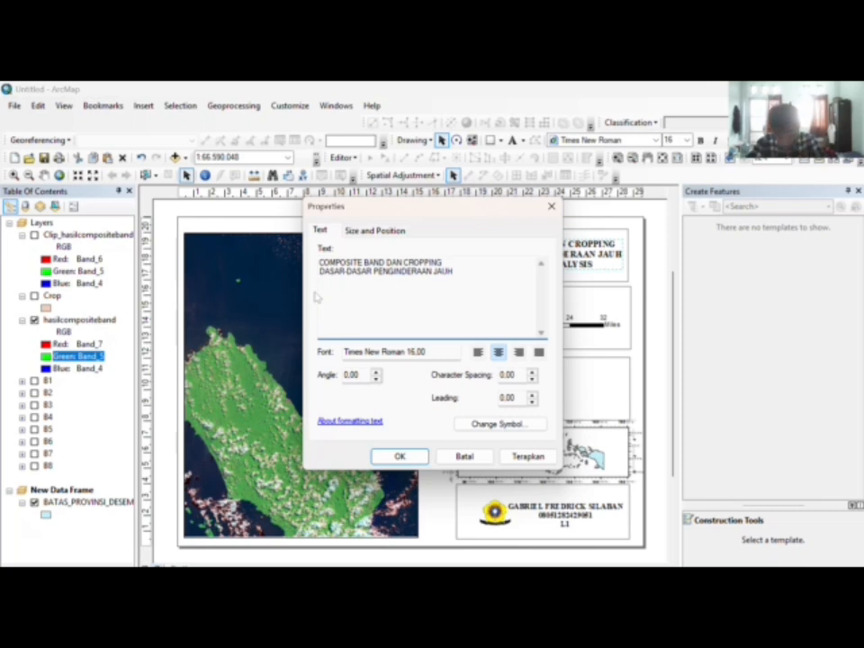
pyautogui.press('capslock')
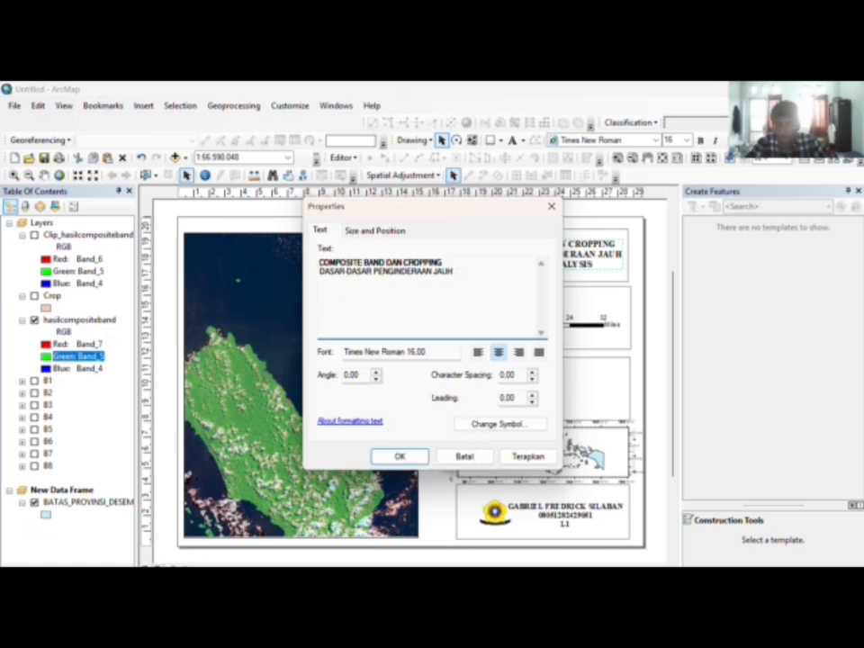
pyautogui.write('SHOP')
pyautogui.write('TW')
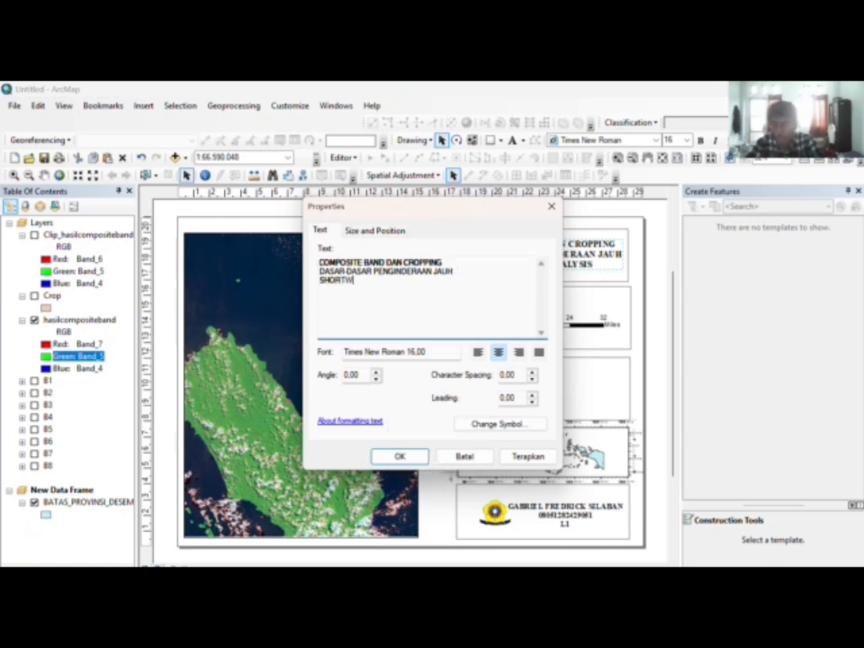
pyautogui.write('AVE INFRARED')
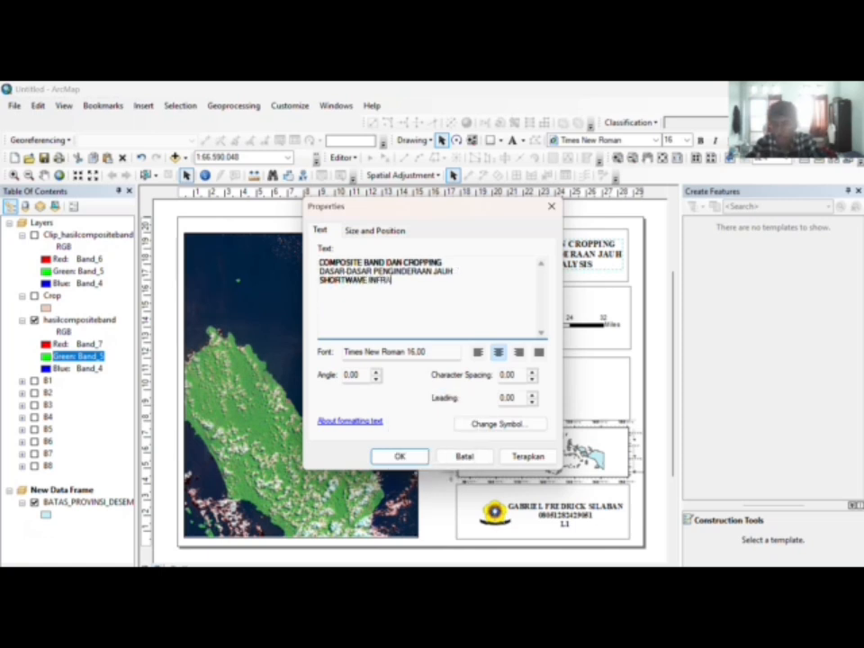
pyautogui.click(400, 456)
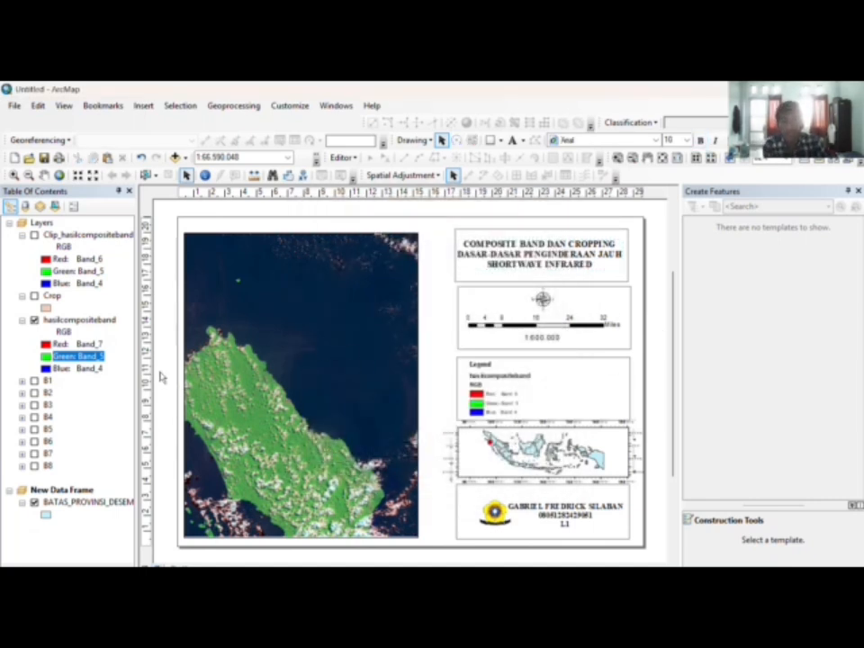
pyautogui.click(76, 344)
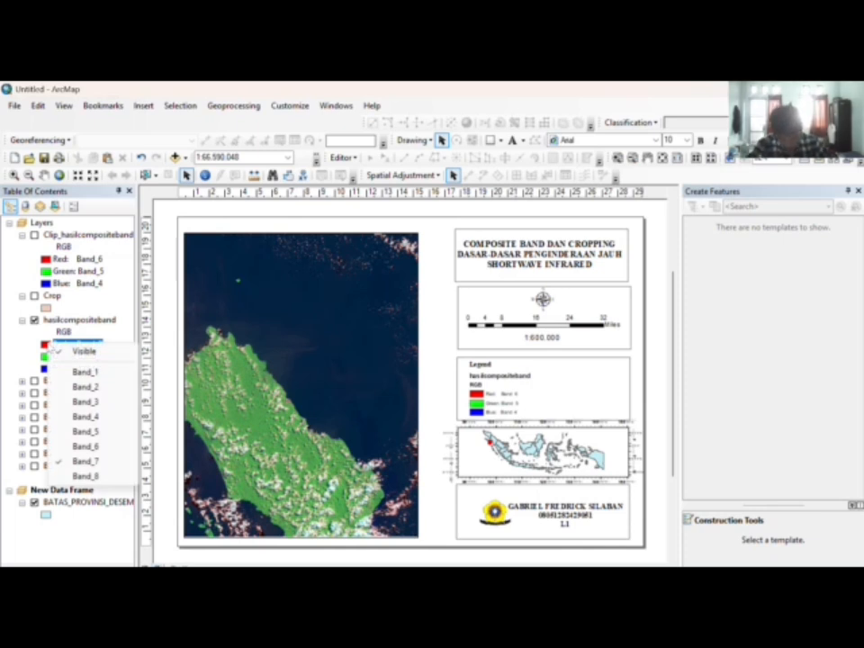
# Step: Set the composite to bands 4-3-2 as red, green and blue
pyautogui.click(86, 416)
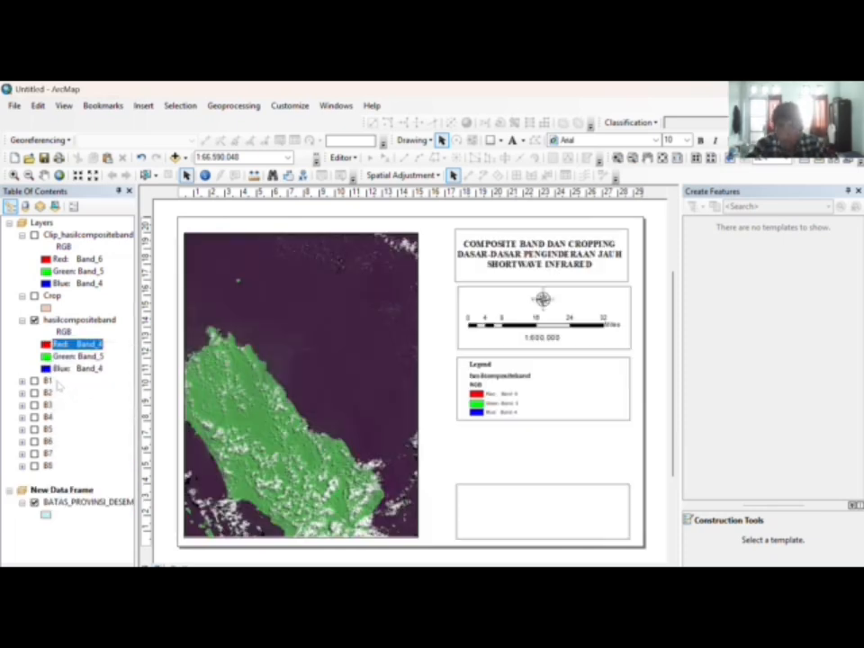
pyautogui.click(76, 355)
pyautogui.click(76, 356)
pyautogui.click(81, 416)
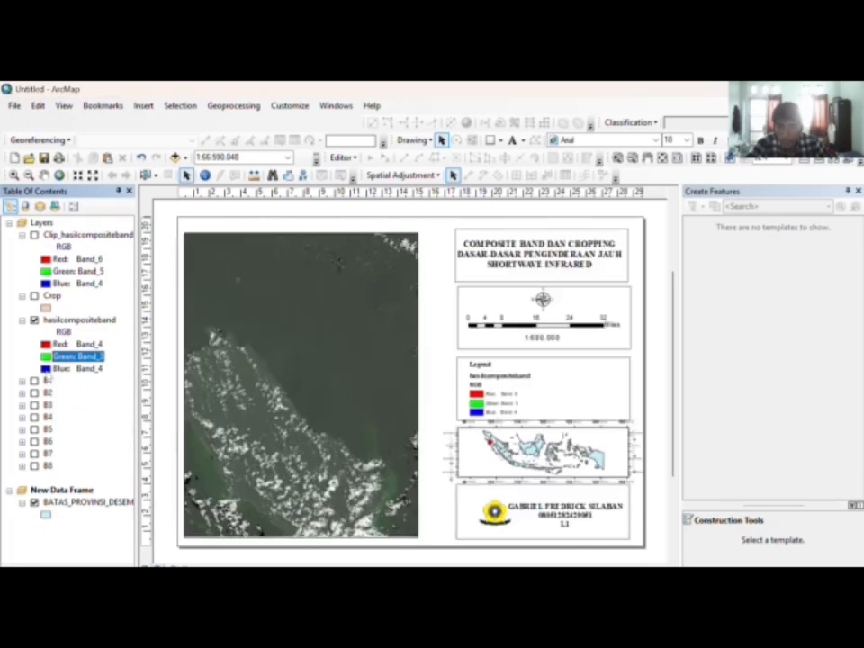
pyautogui.click(76, 368)
pyautogui.click(77, 368)
pyautogui.click(65, 412)
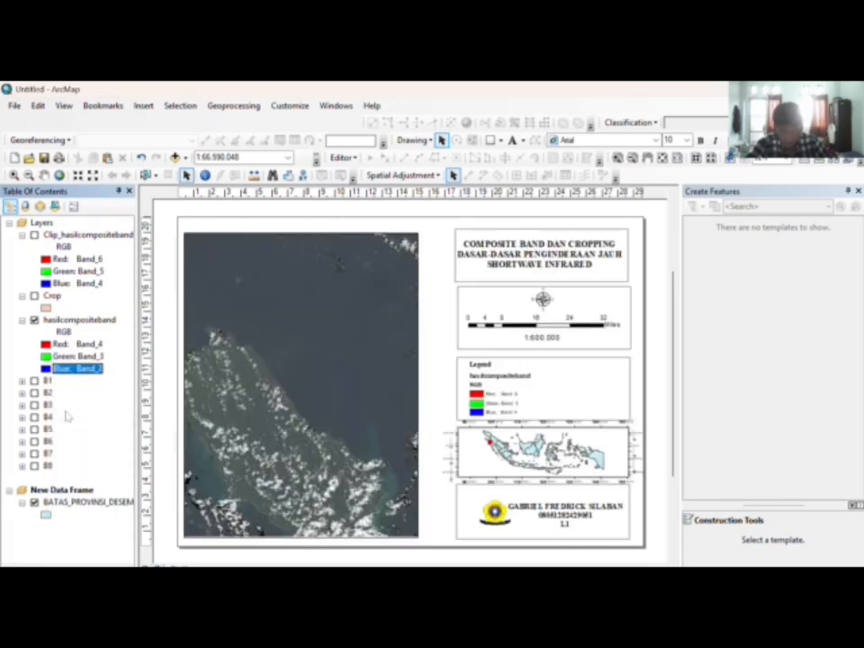
# Step: Switch the composite to bands 7-6-4 as red, green and blue
pyautogui.click(77, 344)
pyautogui.click(77, 343)
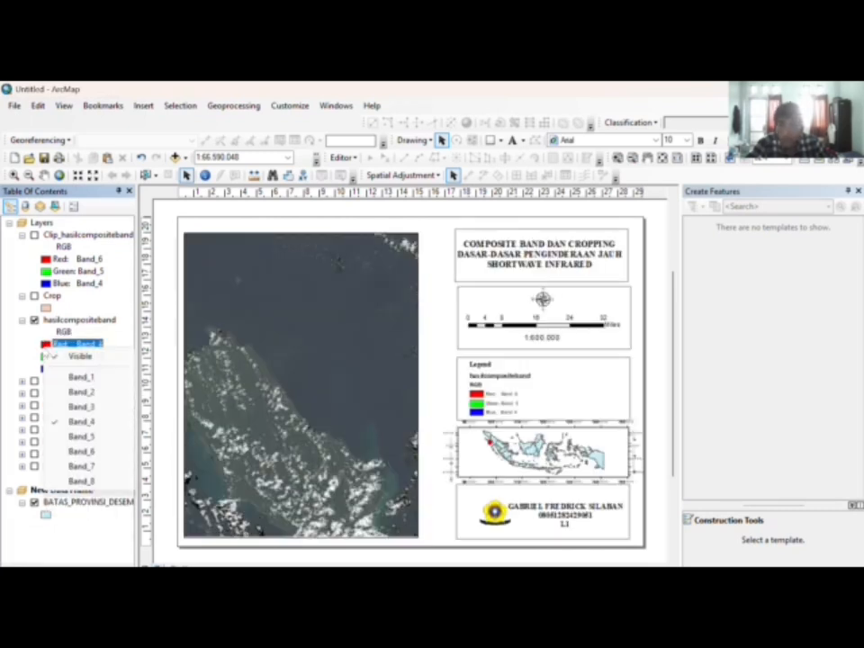
pyautogui.click(81, 465)
pyautogui.click(76, 355)
pyautogui.click(76, 355)
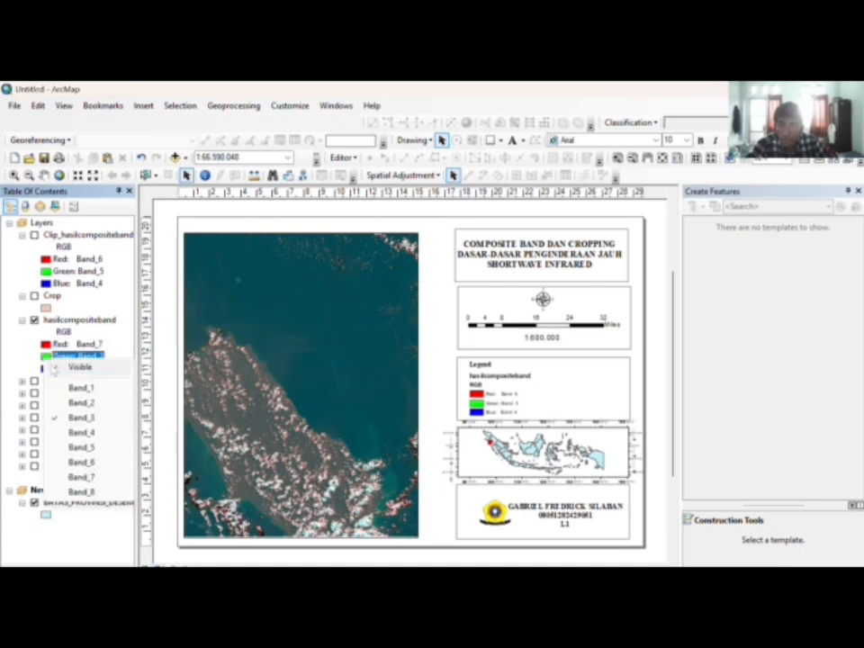
pyautogui.click(81, 461)
pyautogui.click(76, 368)
pyautogui.click(77, 368)
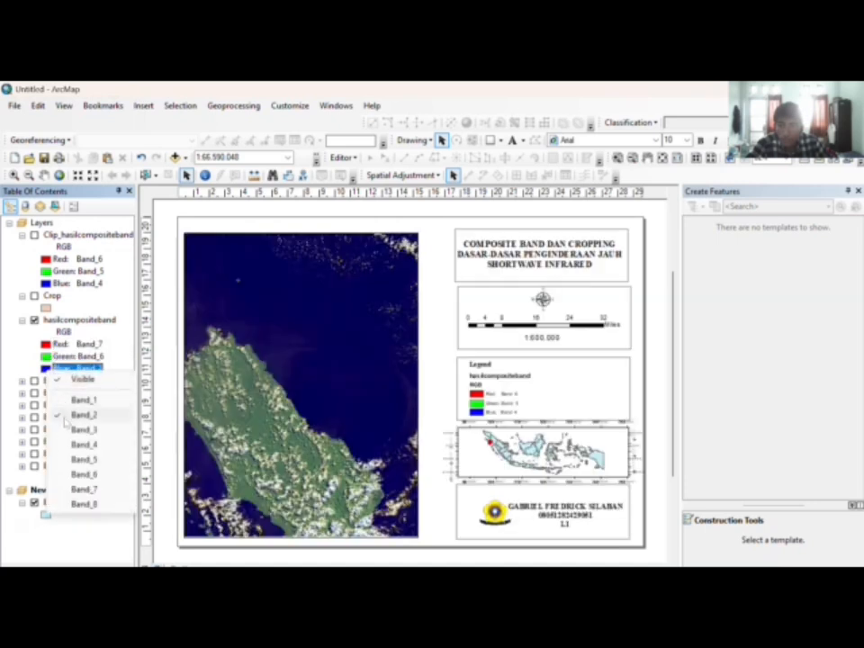
pyautogui.click(76, 445)
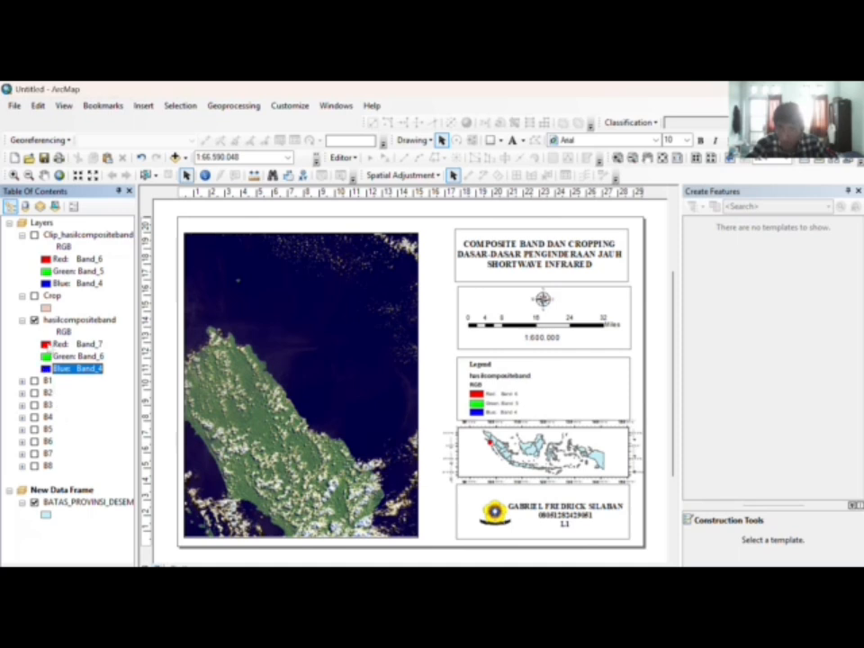
# Step: Finish with bands 5-4-3 as red, green and blue
pyautogui.click(77, 344)
pyautogui.click(77, 344)
pyautogui.click(86, 431)
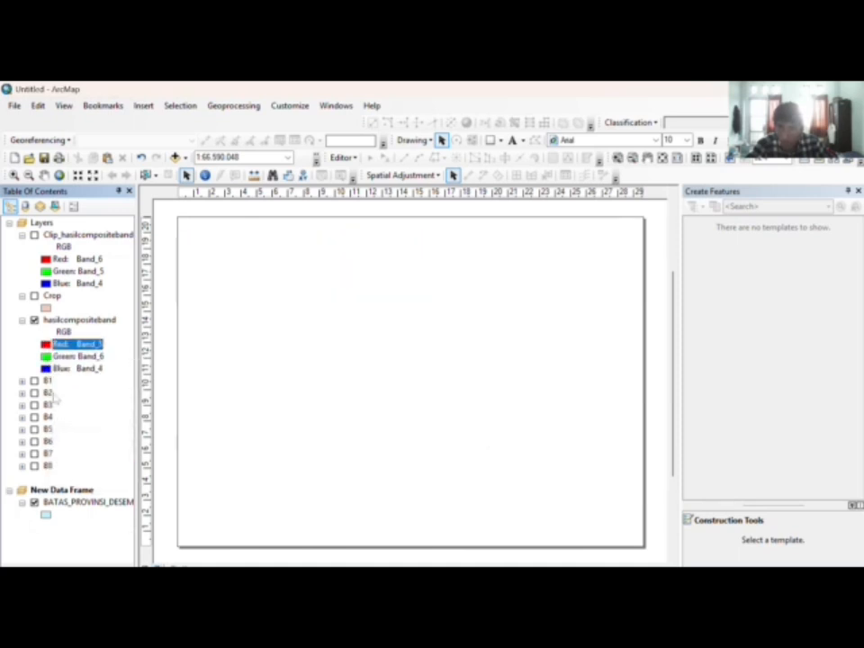
pyautogui.click(77, 357)
pyautogui.click(78, 356)
pyautogui.click(81, 430)
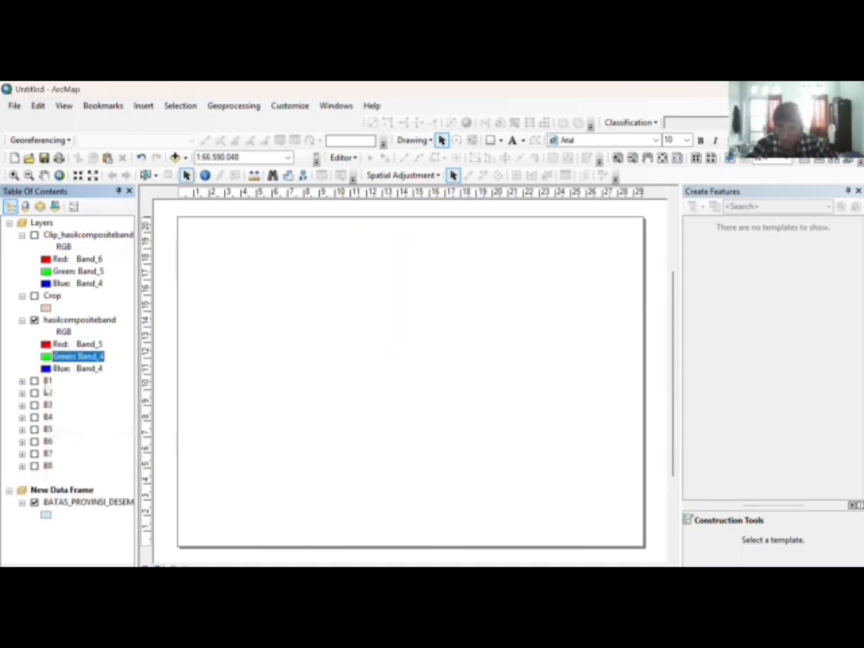
pyautogui.click(78, 368)
pyautogui.click(77, 368)
pyautogui.click(68, 431)
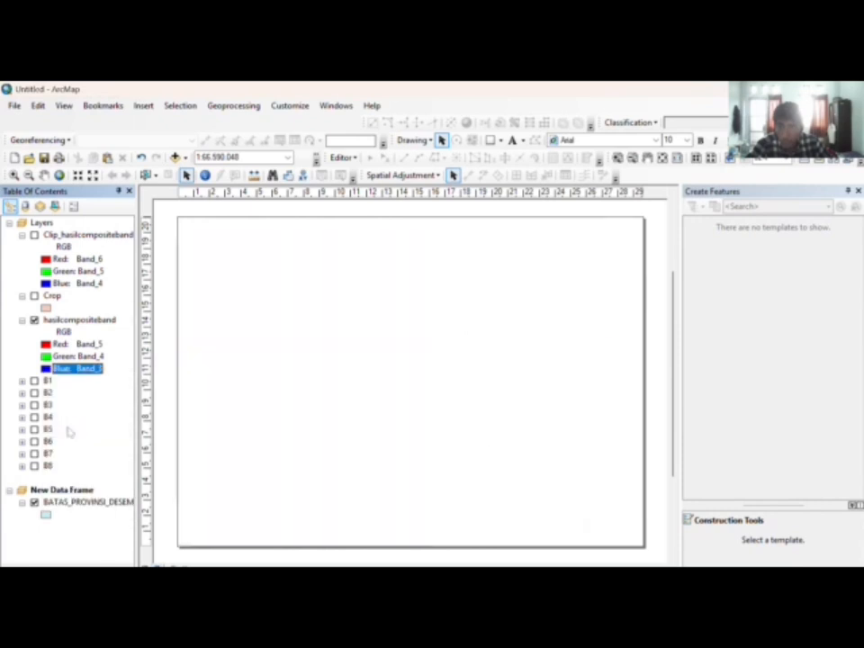